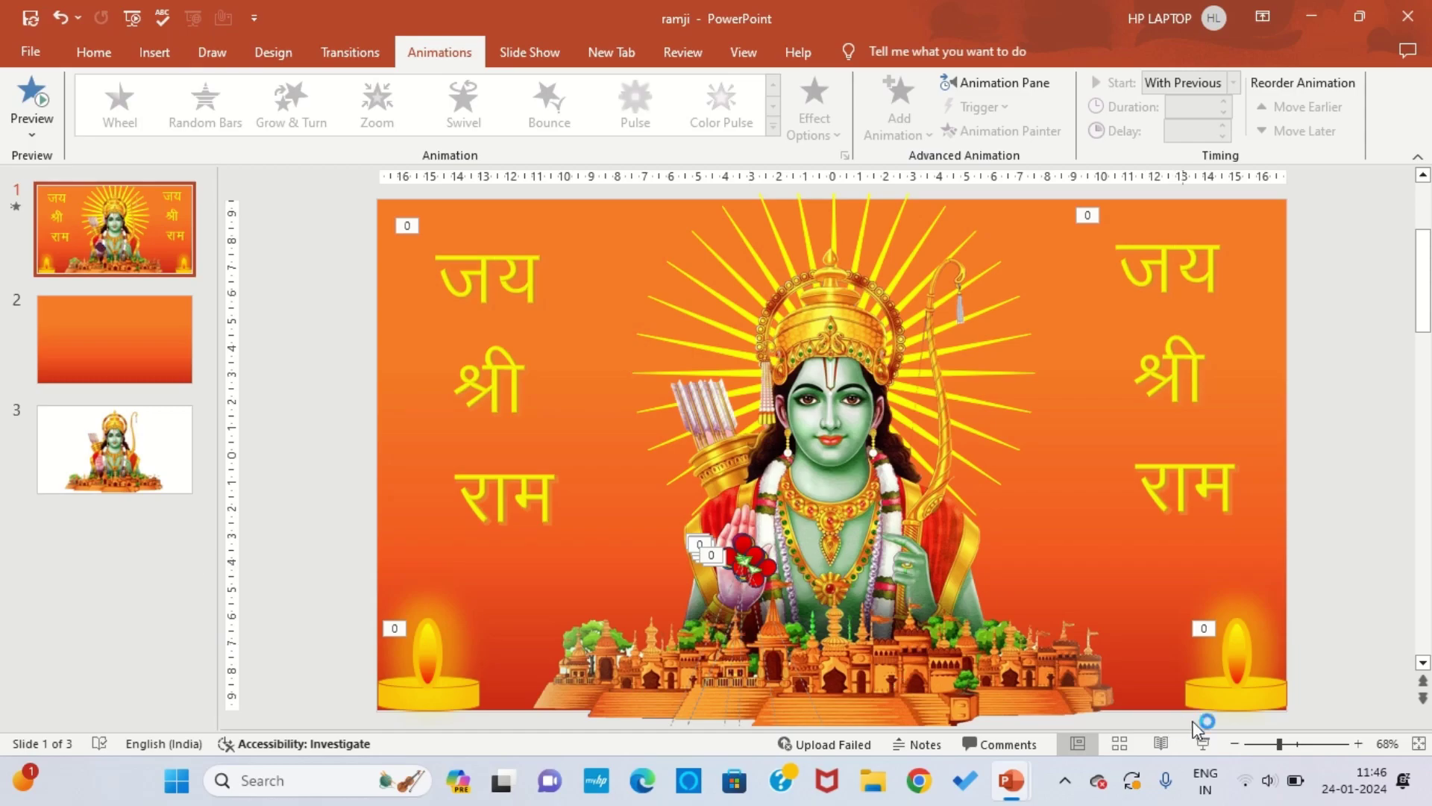
Preview the slide show, then move the Ram picture from slide 3 onto slide 2
left_click(1202, 743)
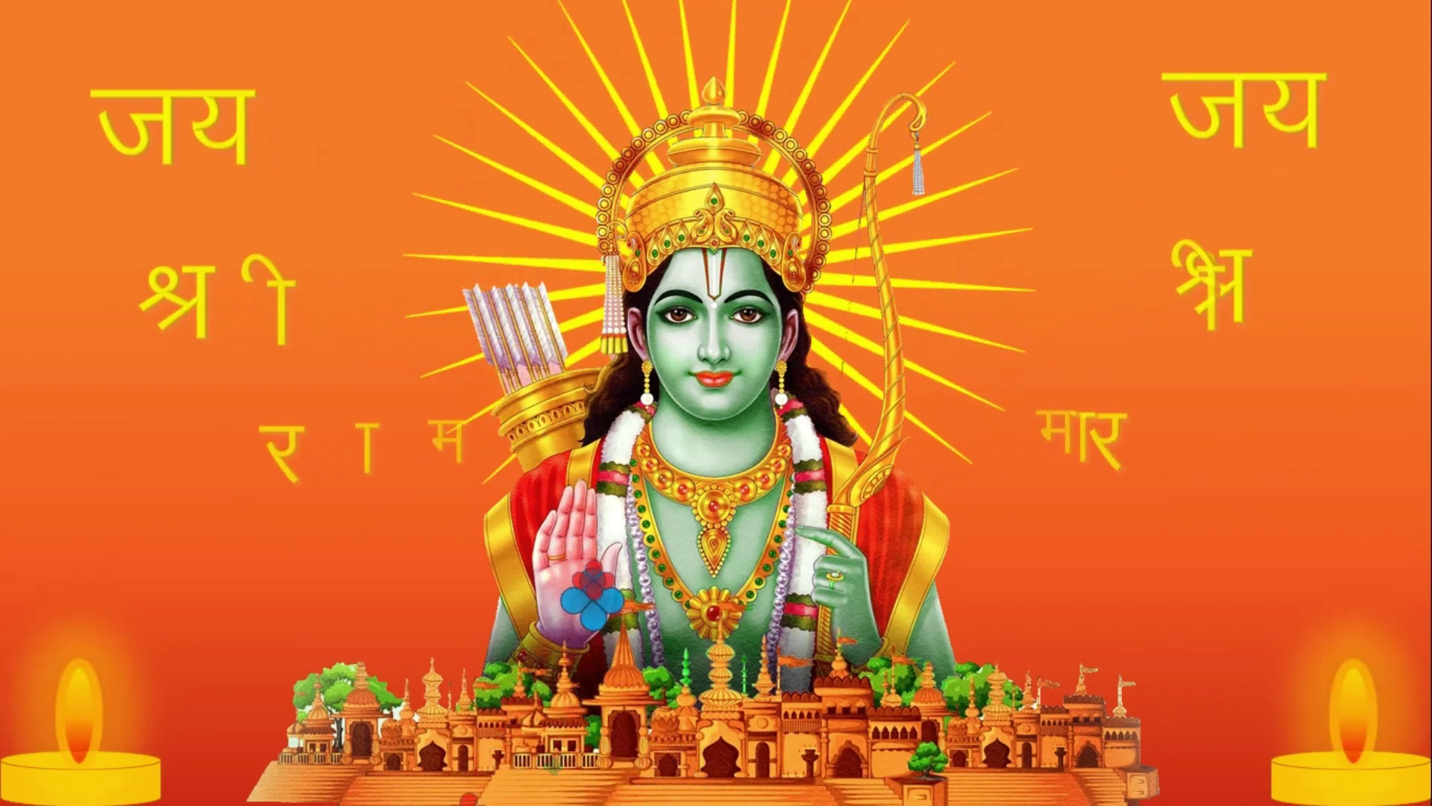
key("Escape")
left_click(66, 329)
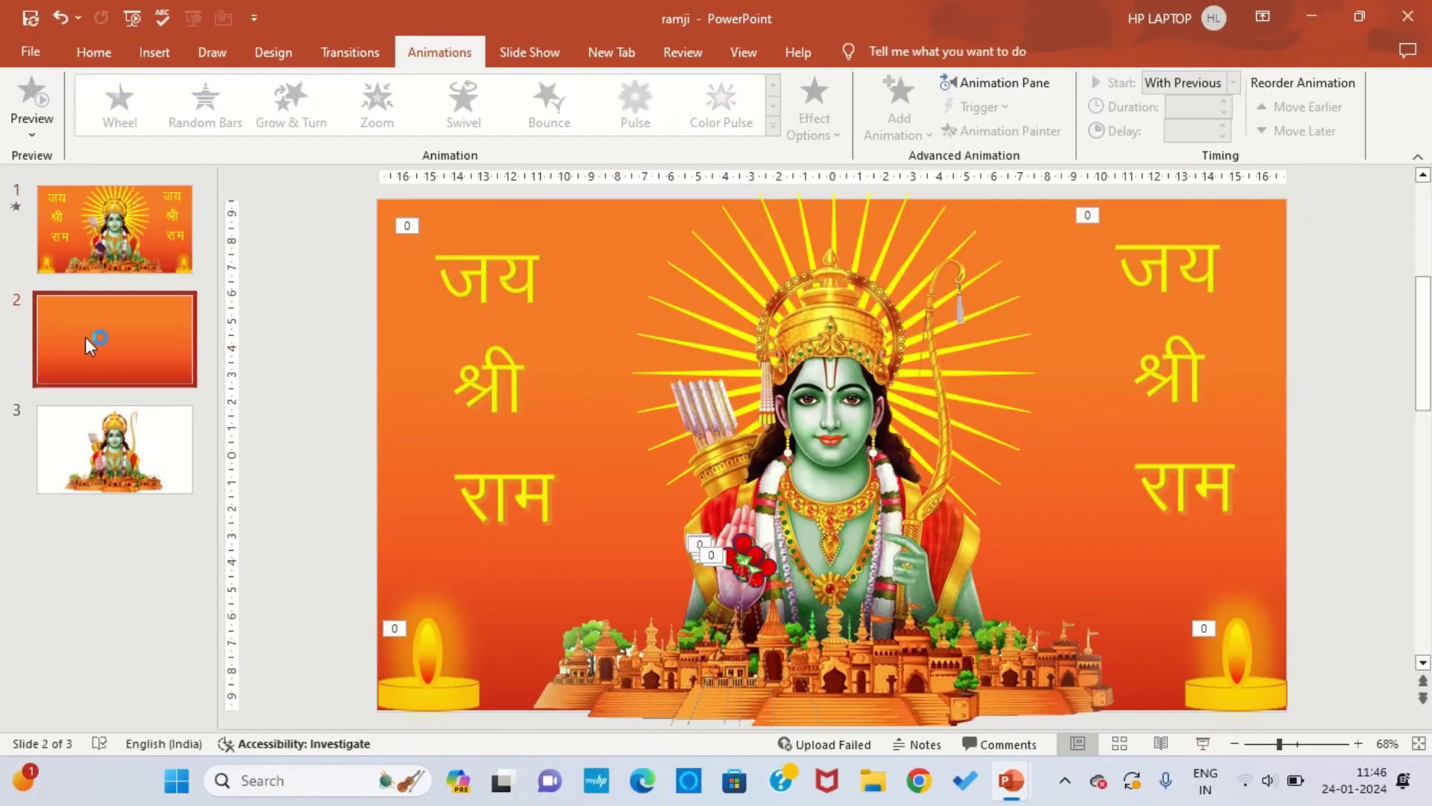
key("Down")
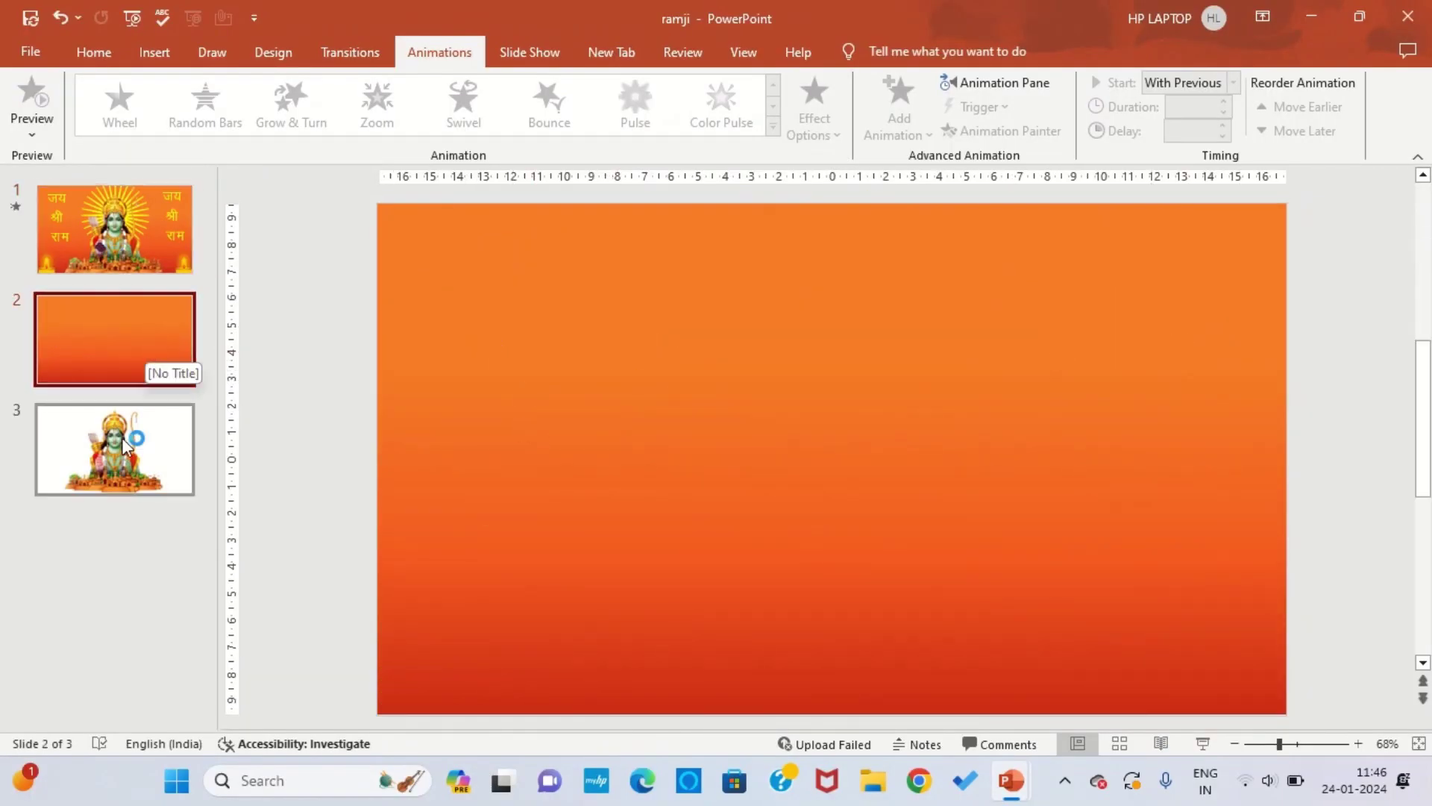
left_click(881, 534)
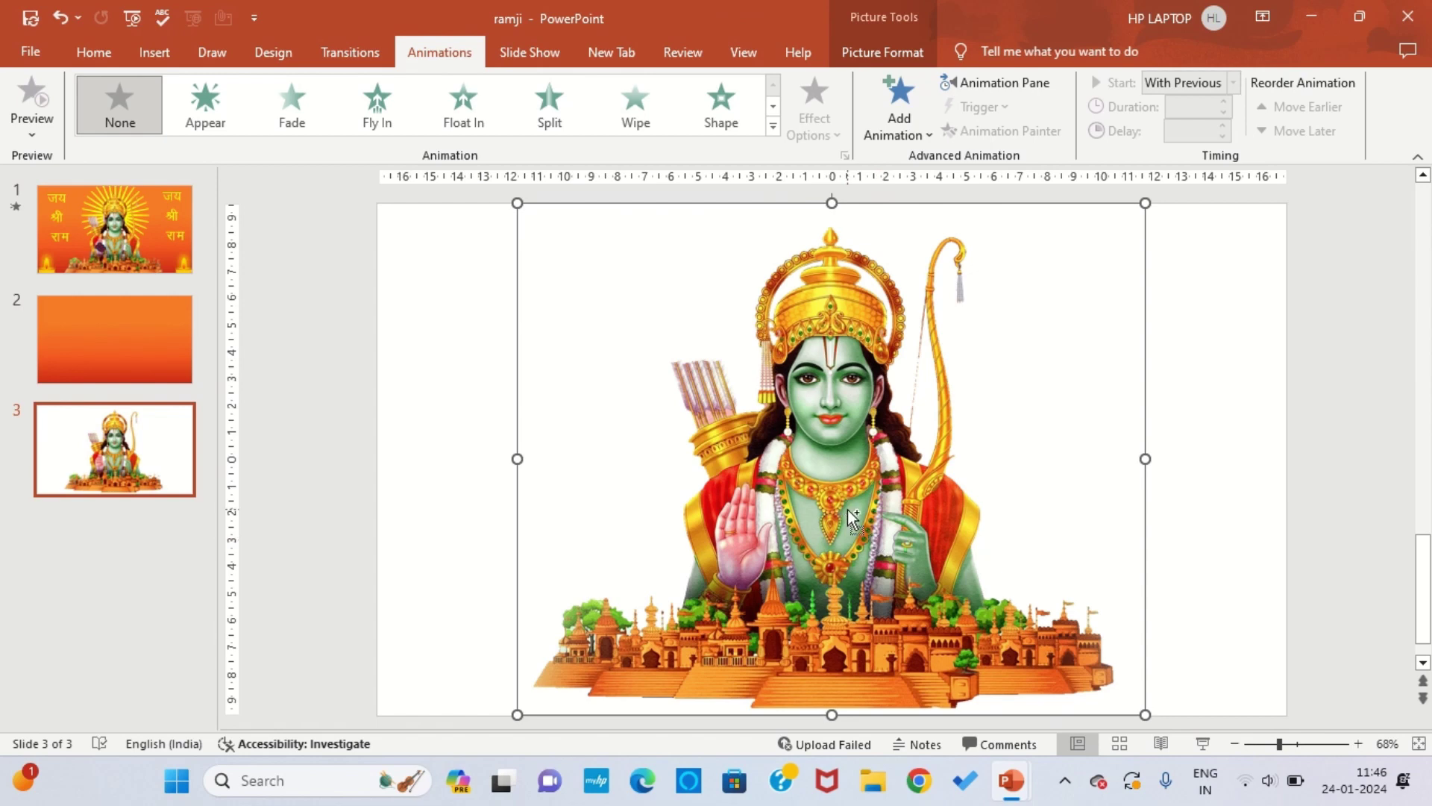
key("Delete")
key("Up")
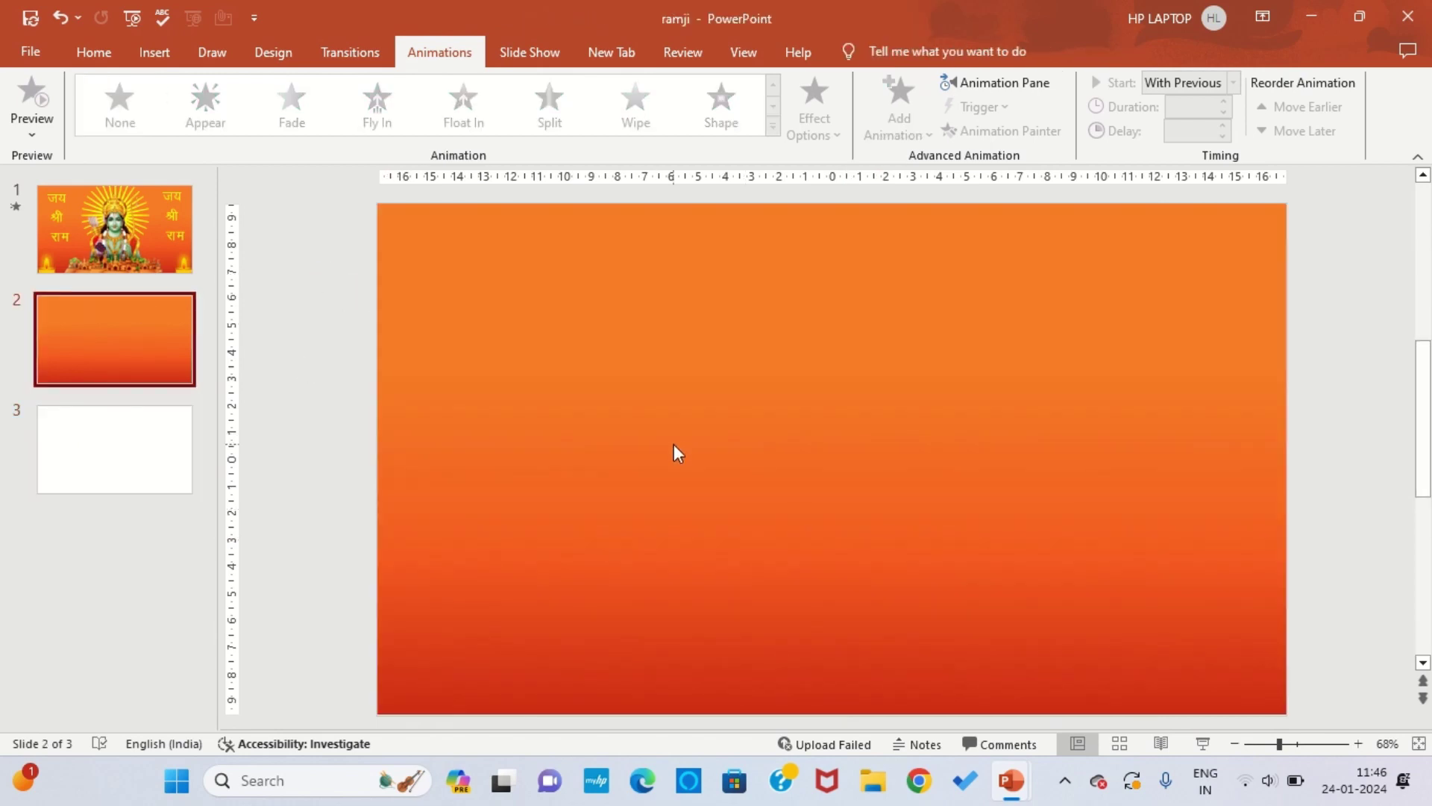
key("ctrl+v")
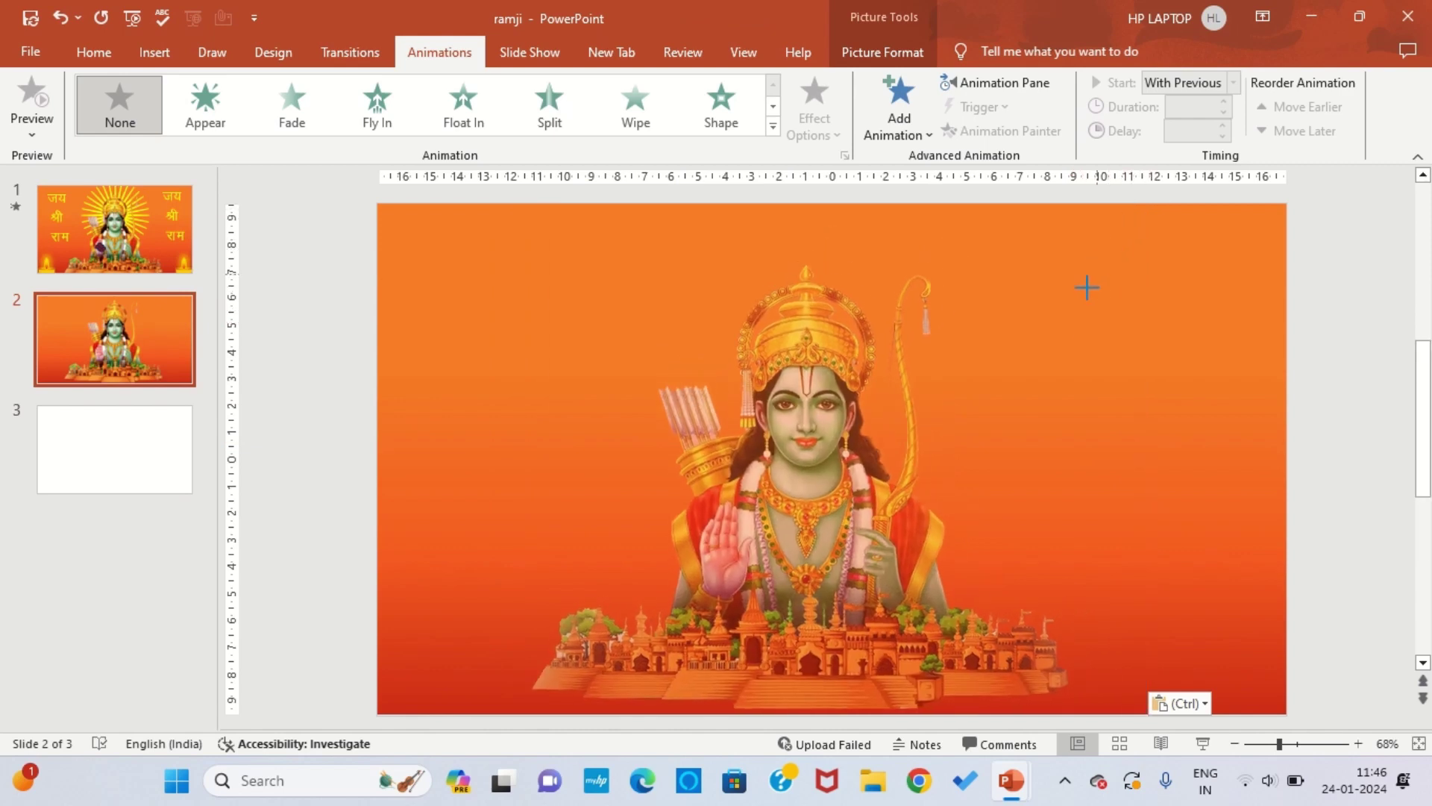
Shrink the Ram picture and centre it horizontally on slide 2
left_click_drag(1146, 203, 1030, 294)
left_click_drag(795, 478, 875, 485)
left_click(870, 60)
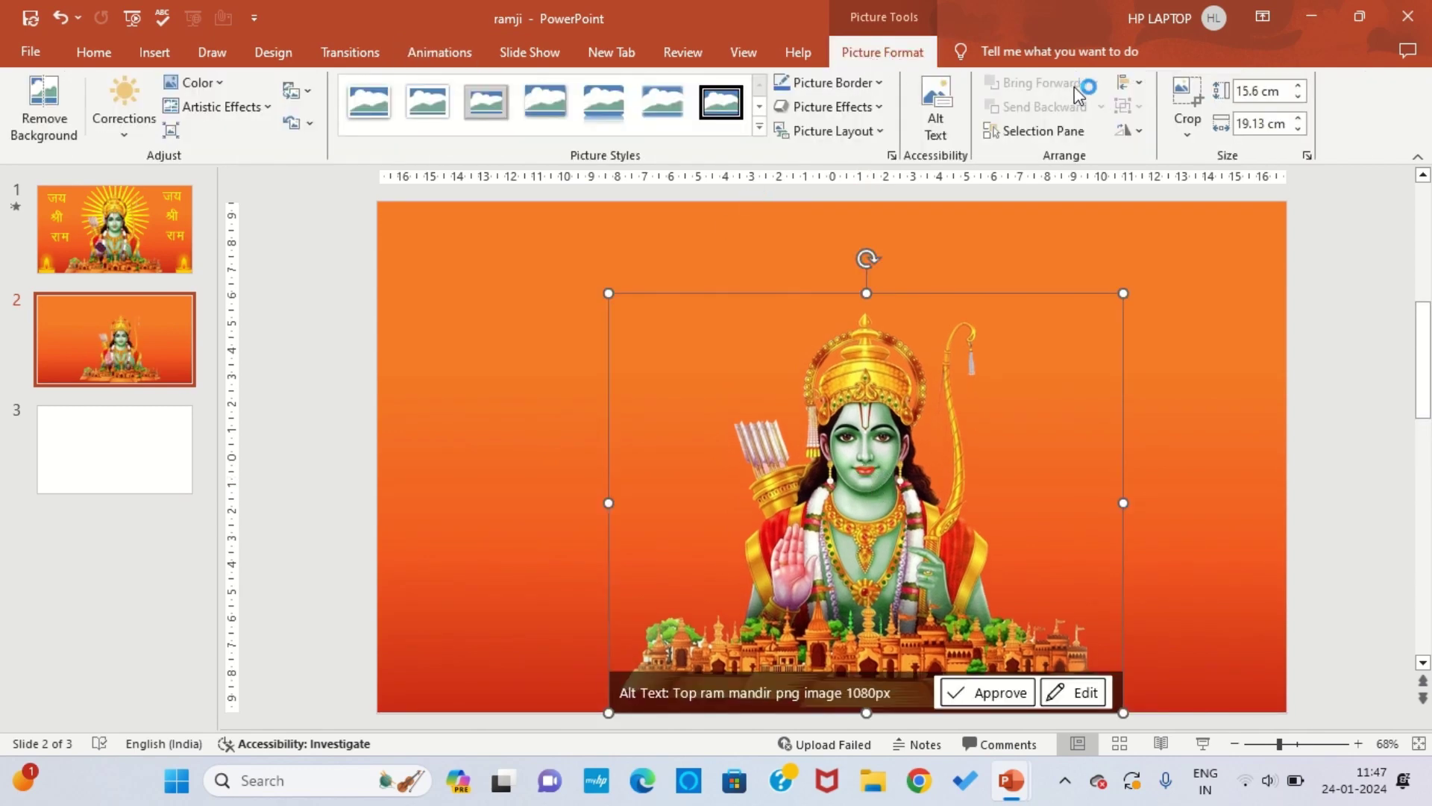
left_click(1129, 82)
left_click(1168, 134)
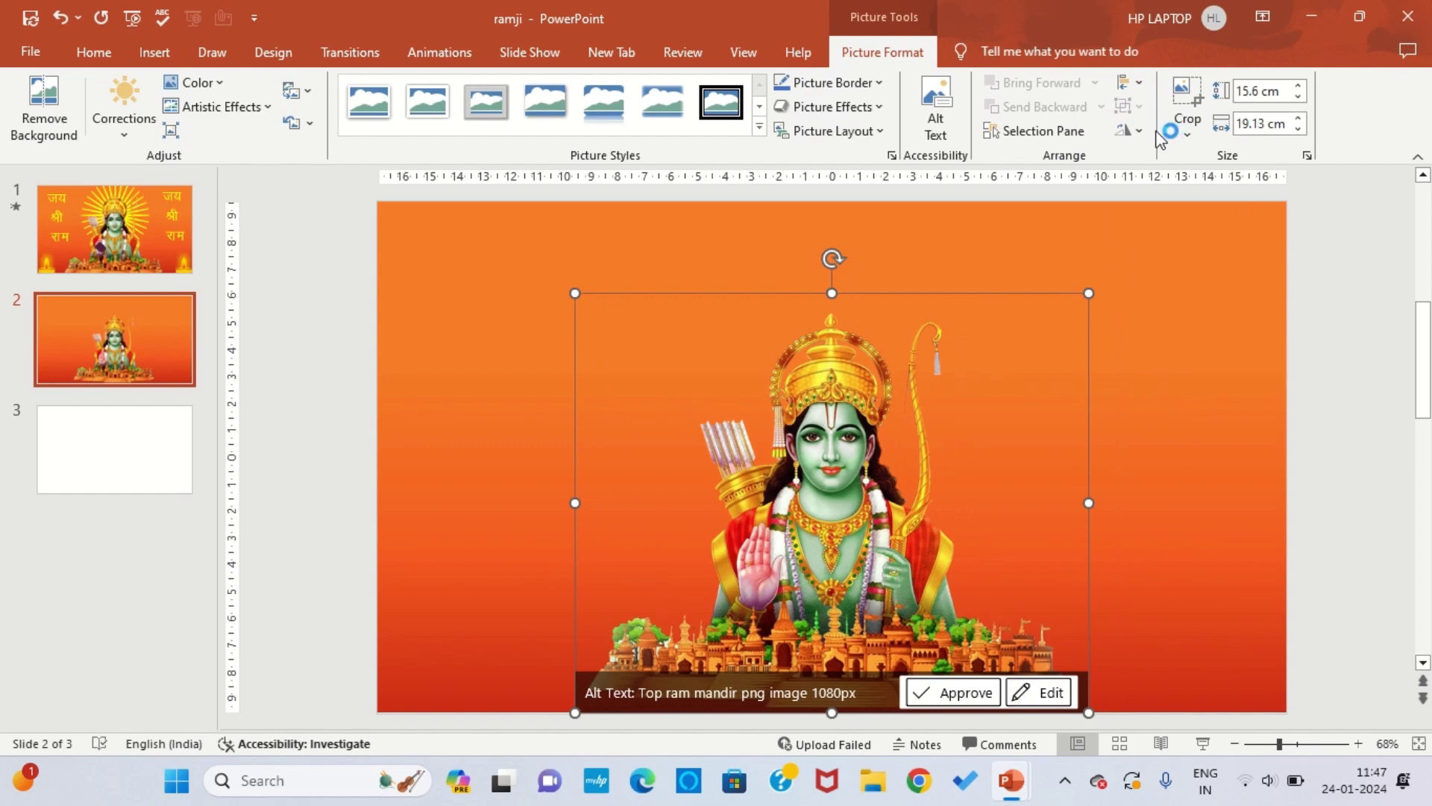
left_click(157, 54)
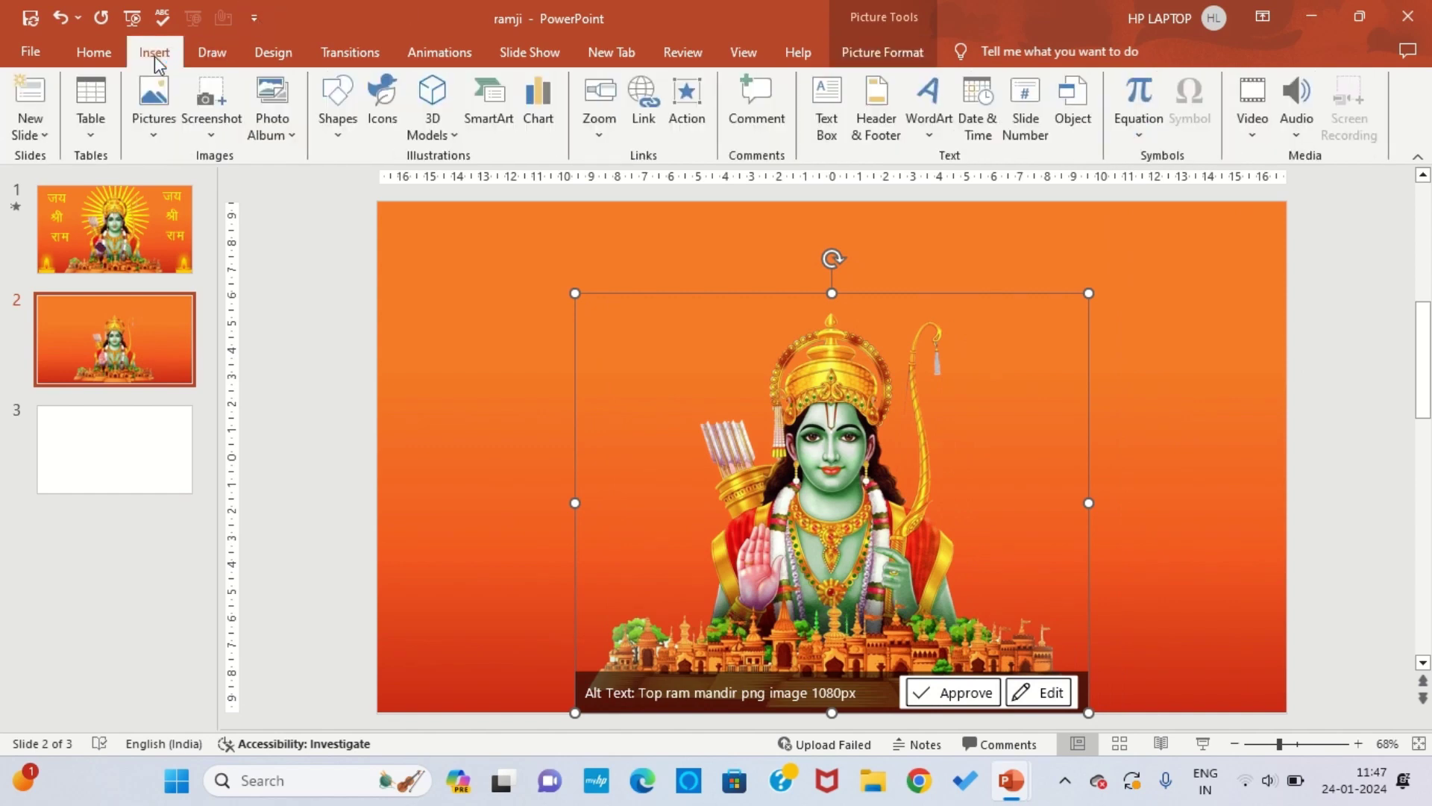
Draw a thin-rayed 24-point star, enlarge it and centre it over Ram's head
left_click(343, 130)
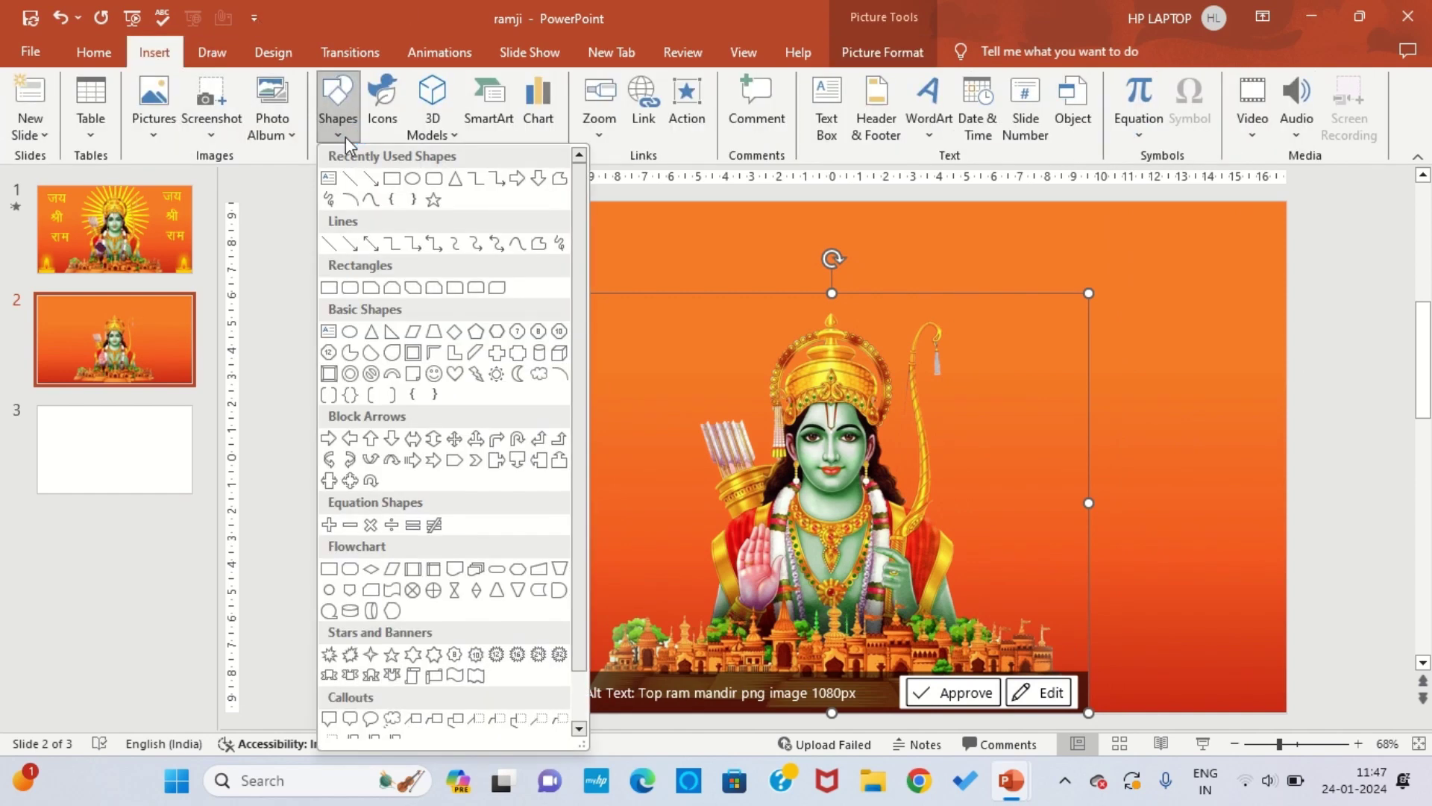
left_click(539, 654)
left_click_drag(478, 290, 749, 548)
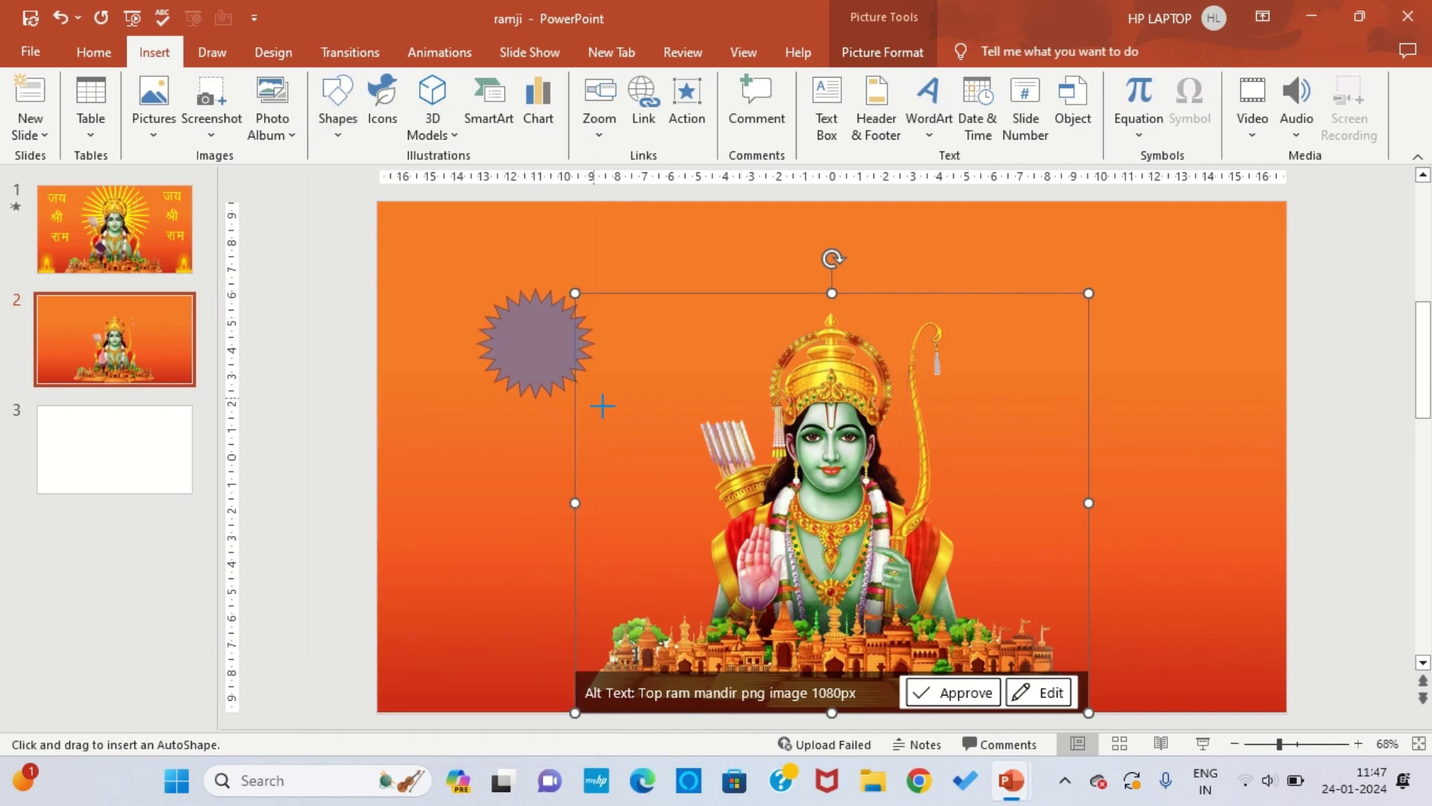
left_click_drag(612, 323, 613, 386)
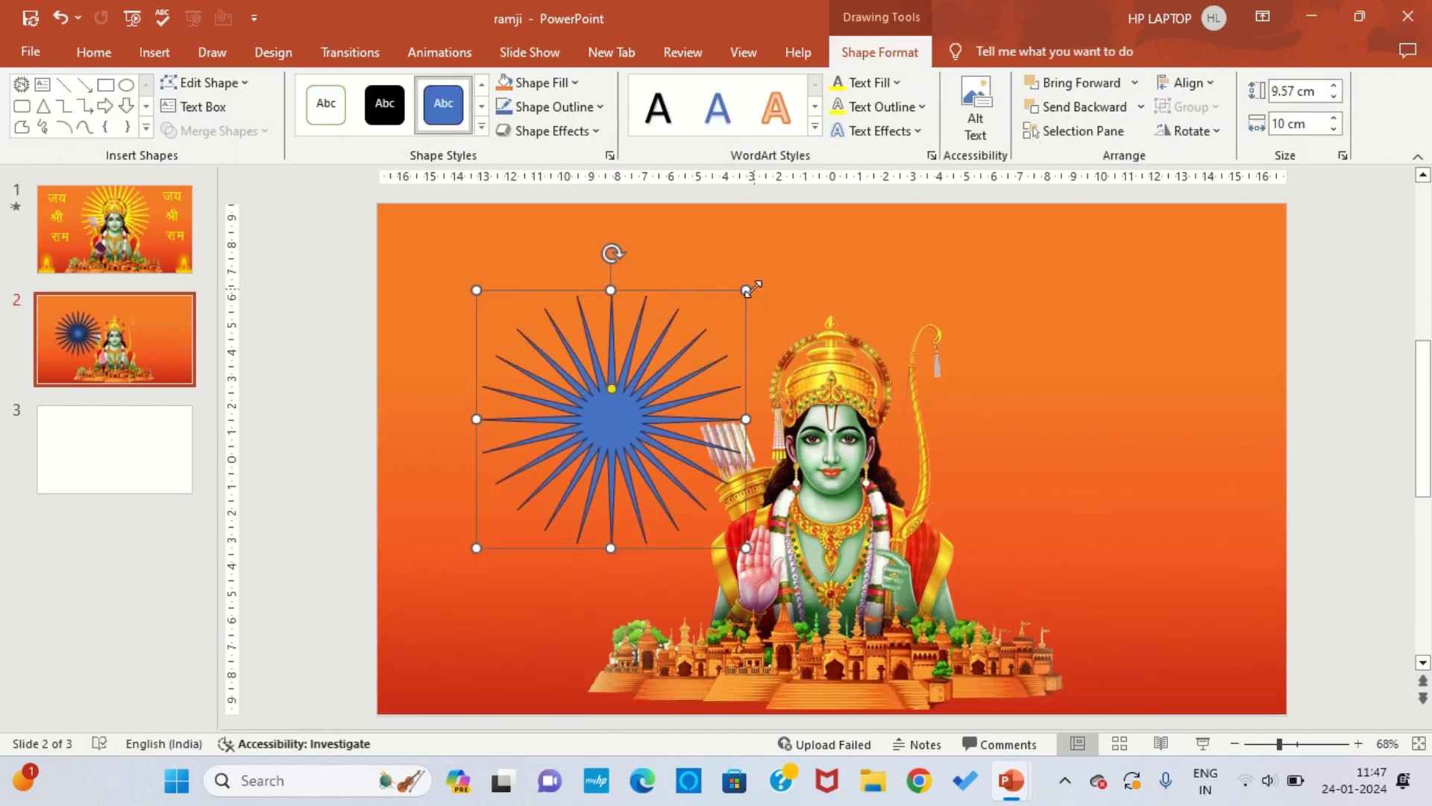
left_click_drag(742, 290, 833, 208)
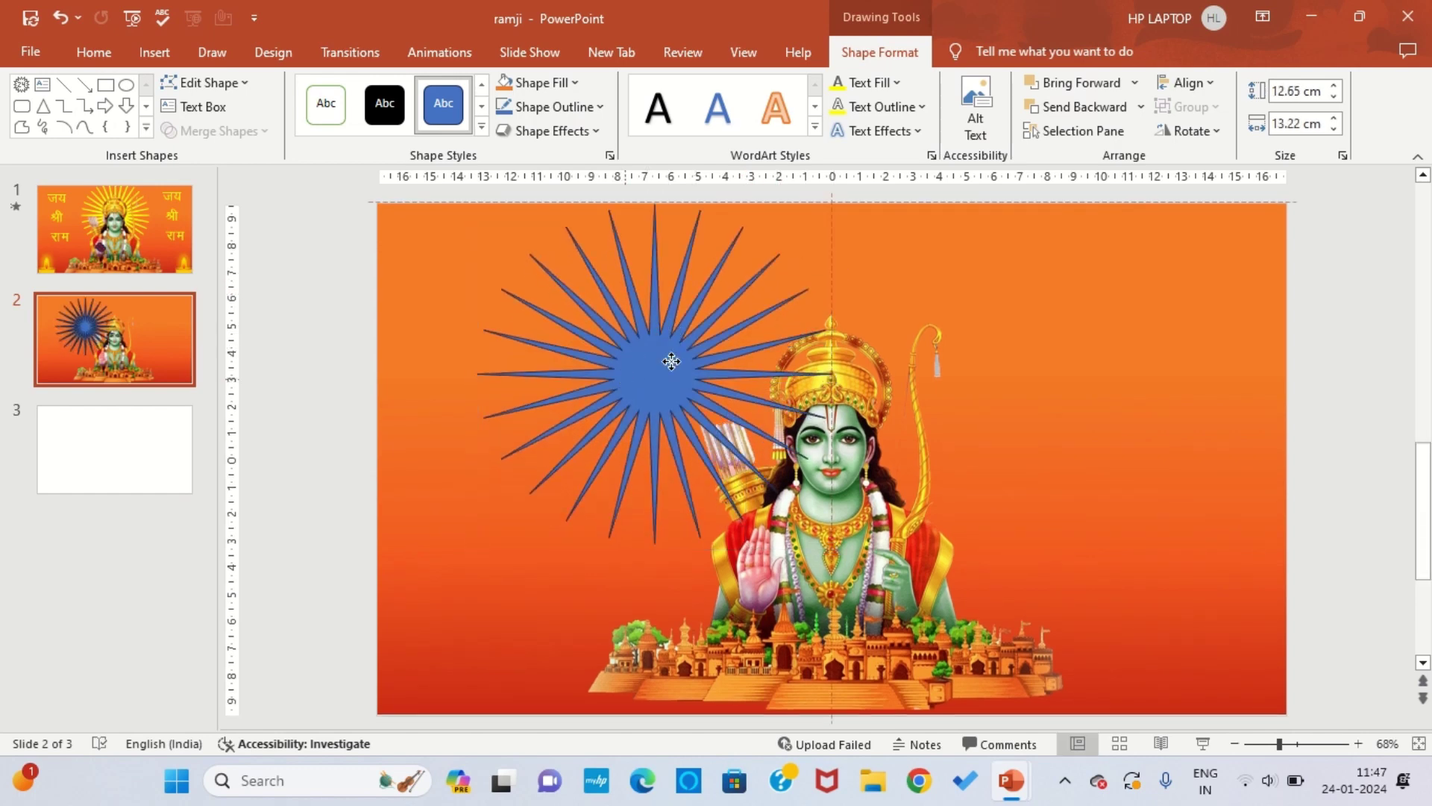
left_click_drag(620, 379, 807, 404)
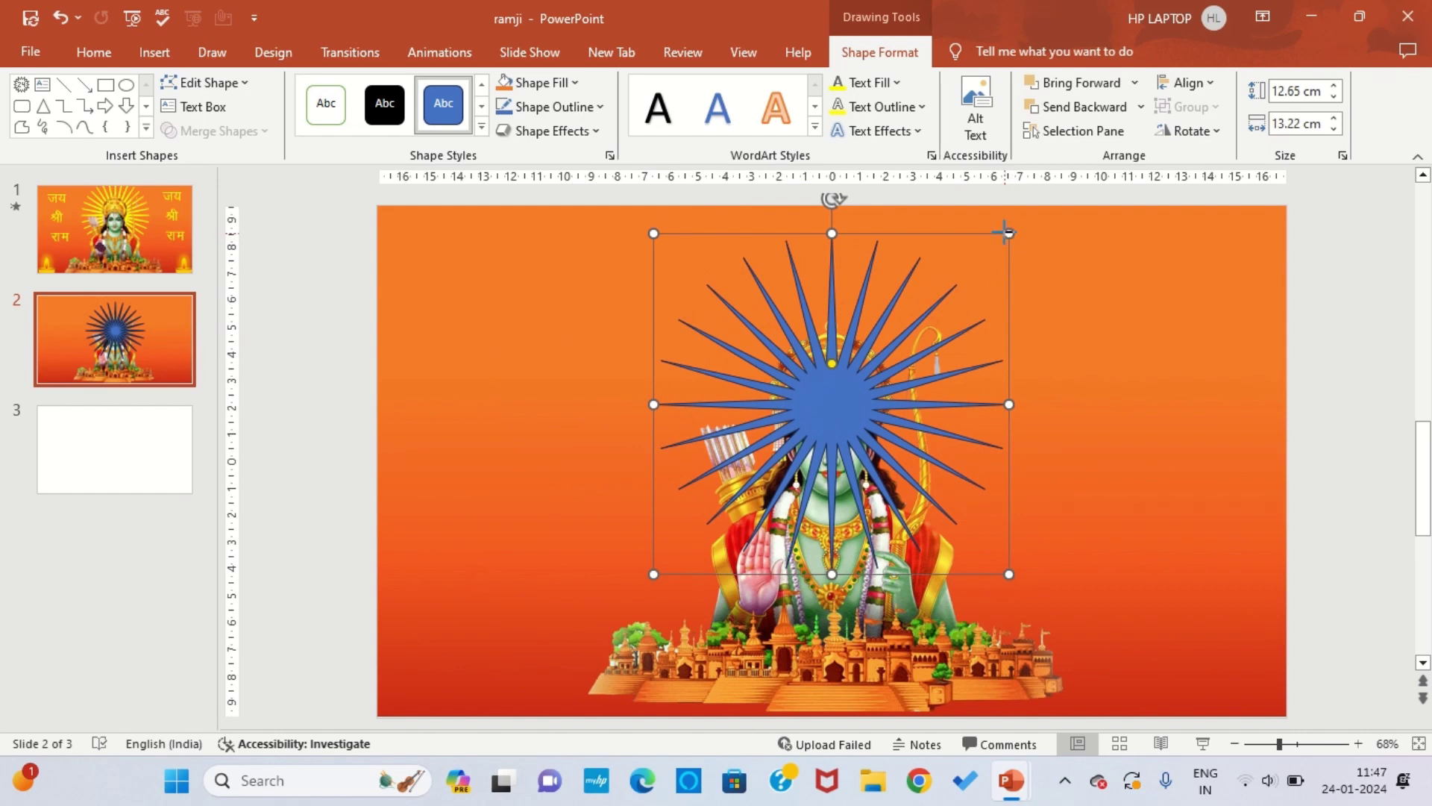
left_click_drag(1009, 232, 1030, 214)
left_click_drag(857, 353, 848, 365)
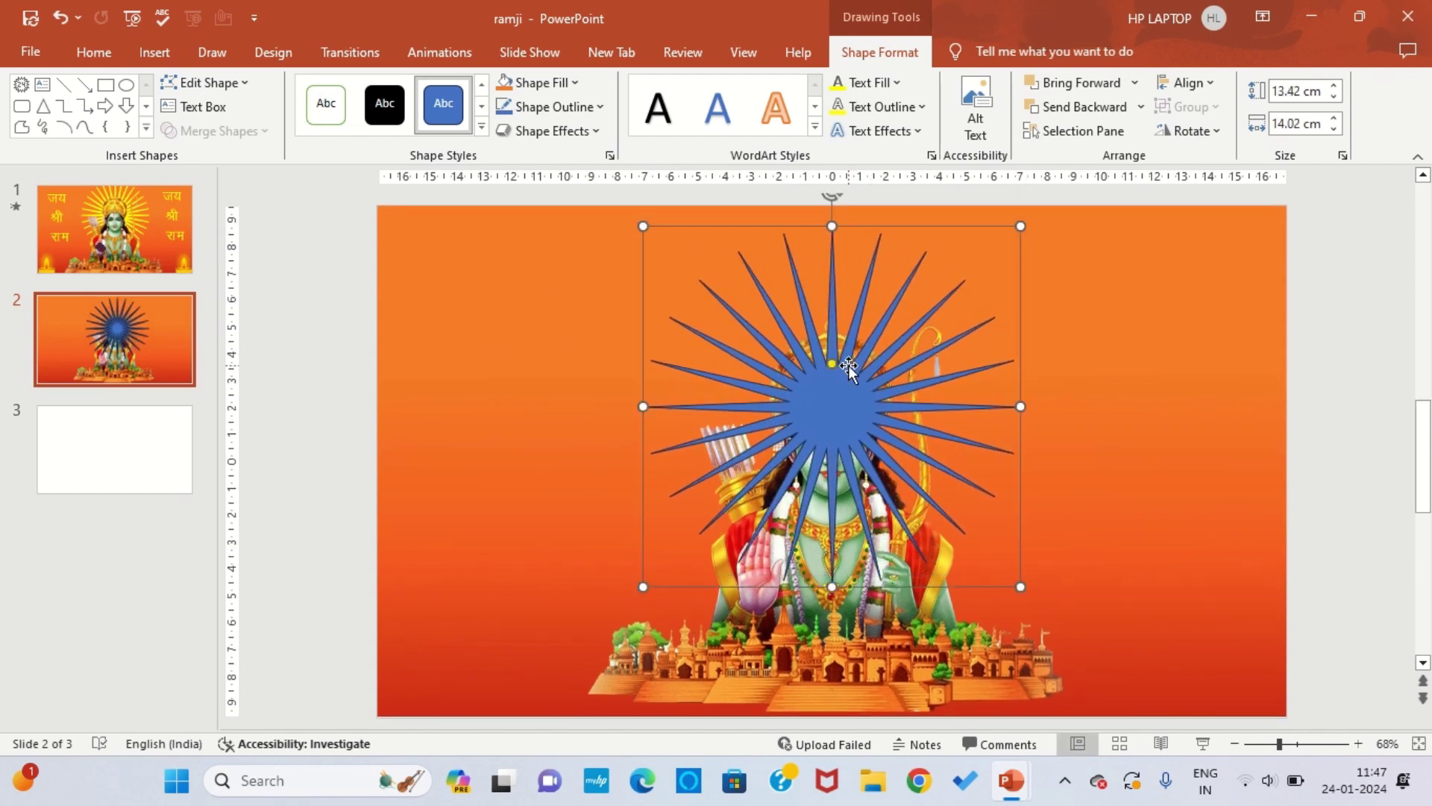
Give the star a yellow fill and outline, and send it behind the Ram picture
left_click(534, 82)
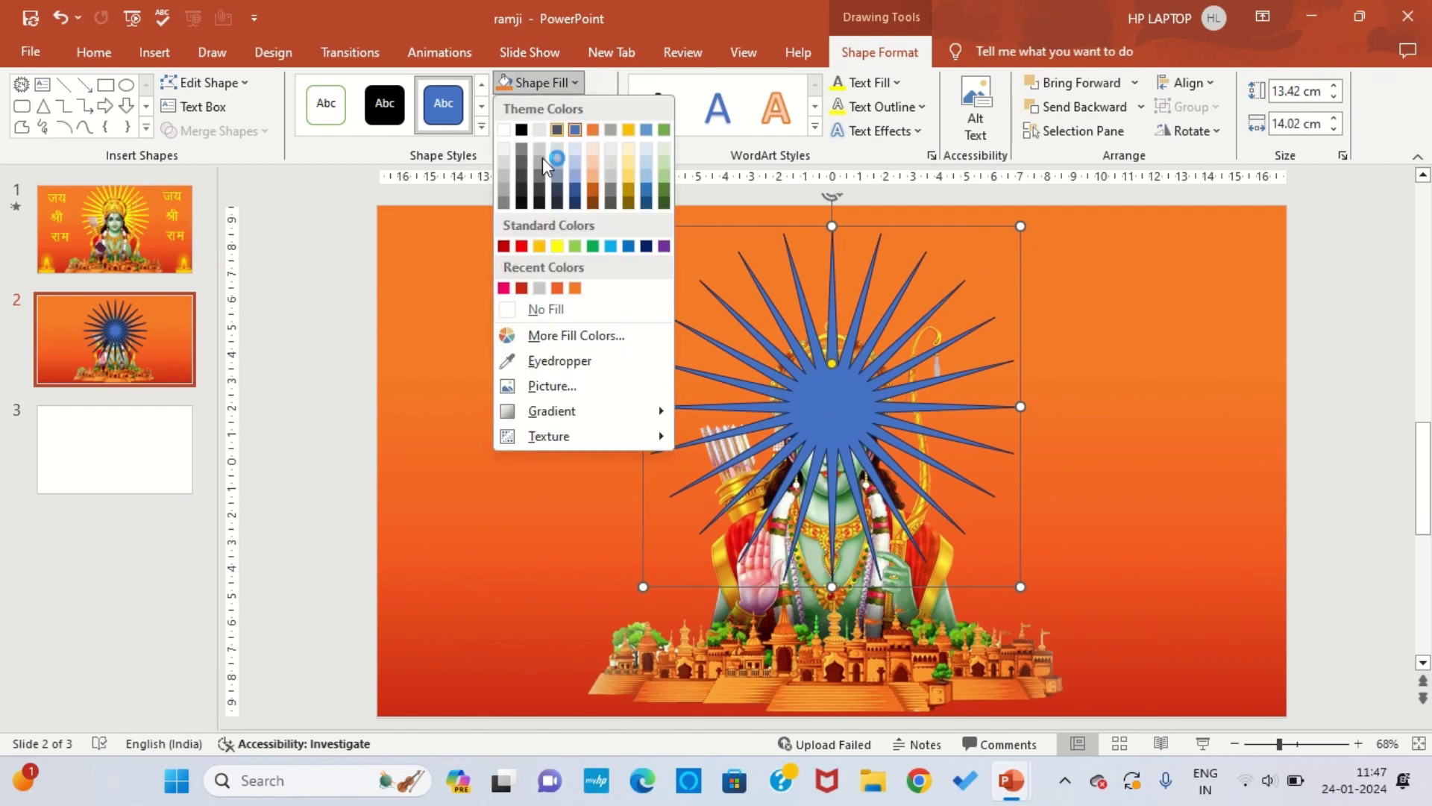
left_click(557, 246)
left_click(563, 107)
left_click(557, 269)
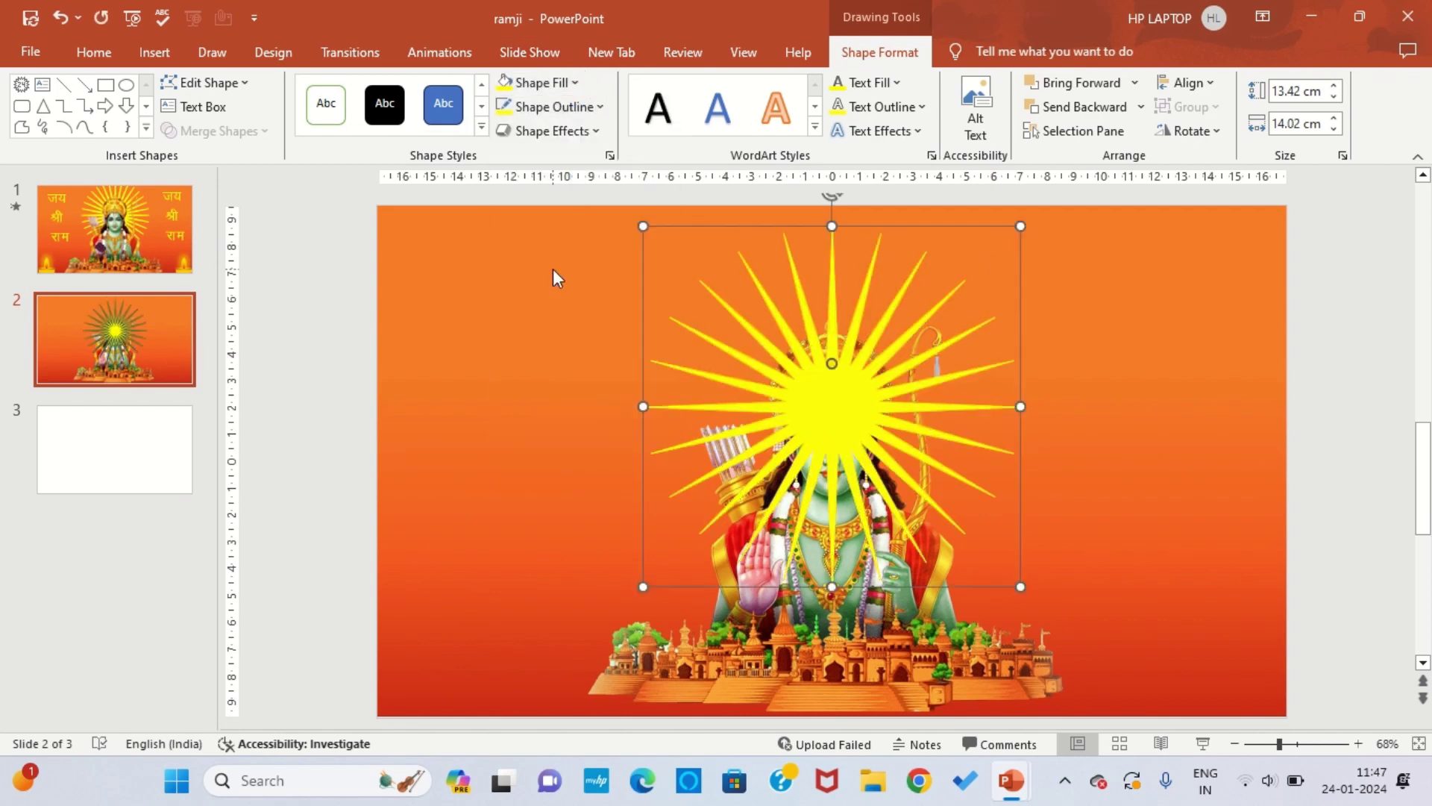
left_click(1143, 109)
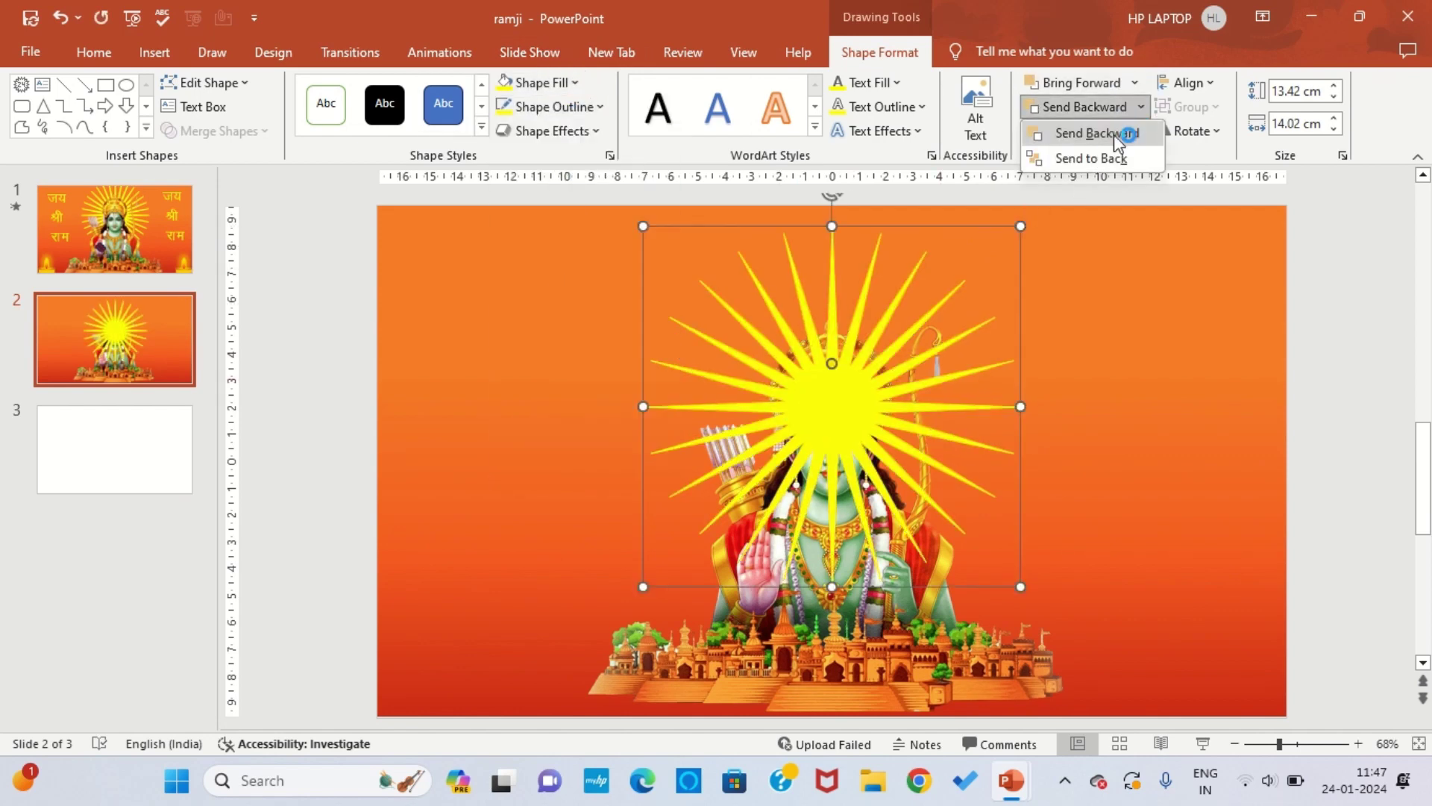
left_click(1104, 133)
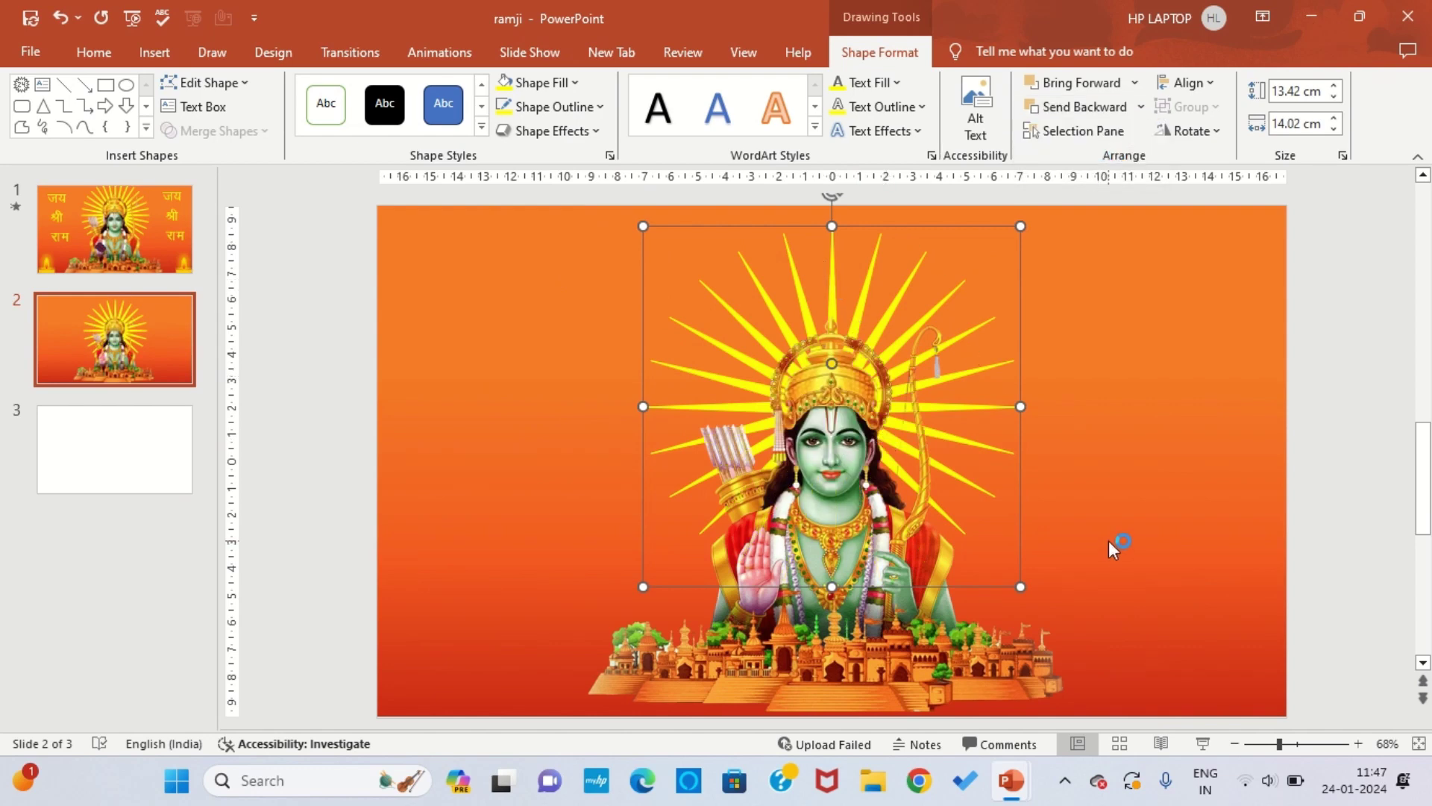
left_click(864, 277)
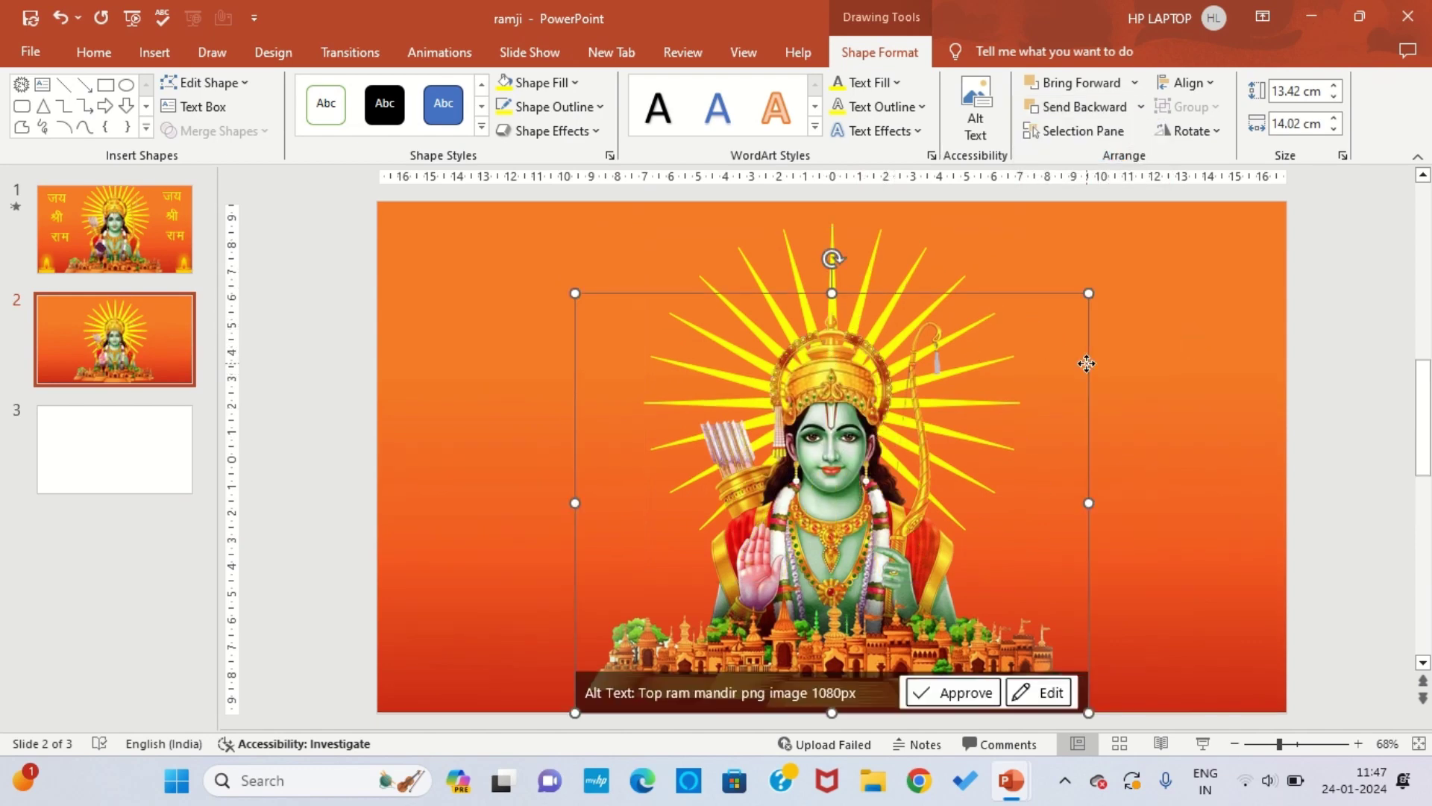
left_click(1167, 317)
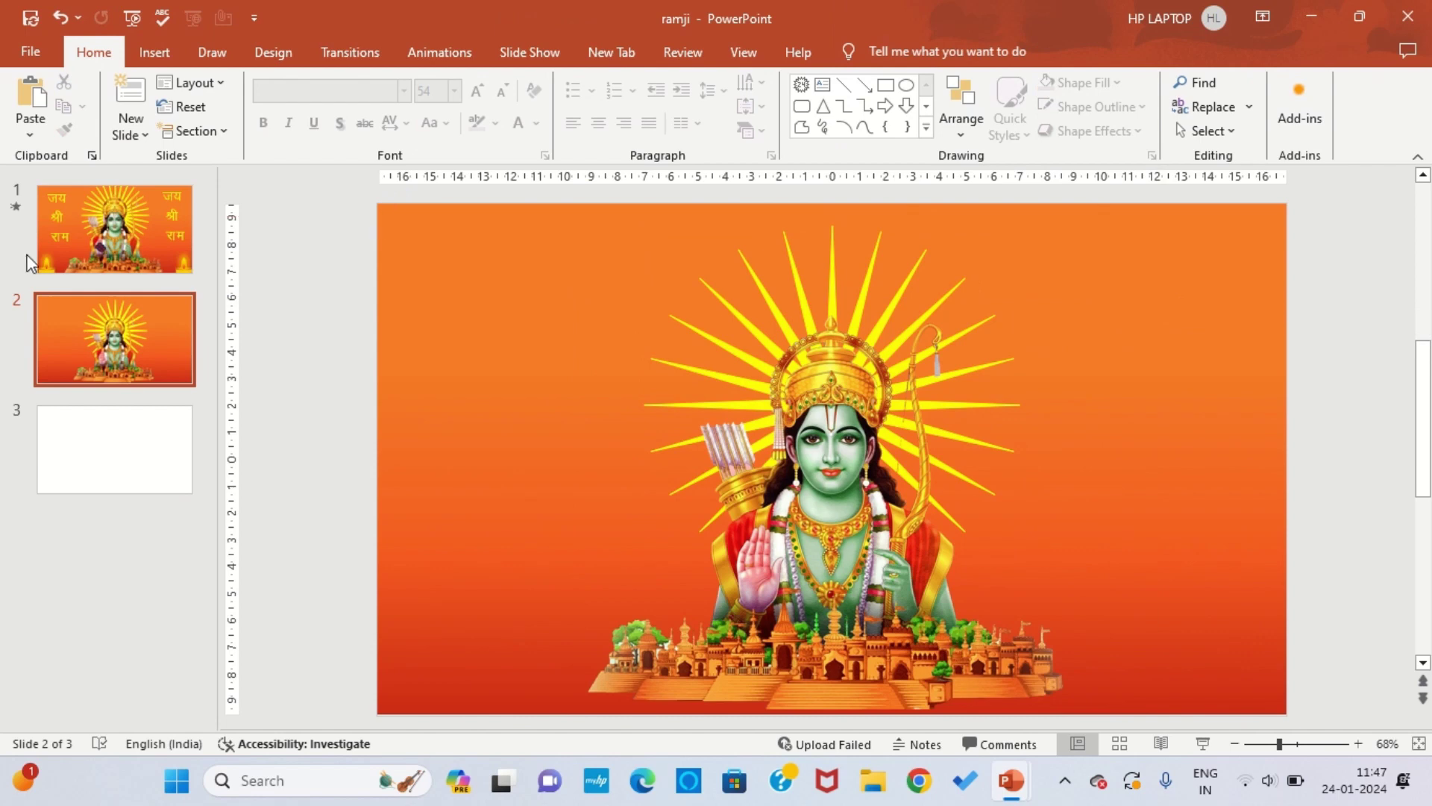
Draw a yellow cylinder in the slide's bottom-left corner as the diya base
left_click(153, 53)
left_click(337, 135)
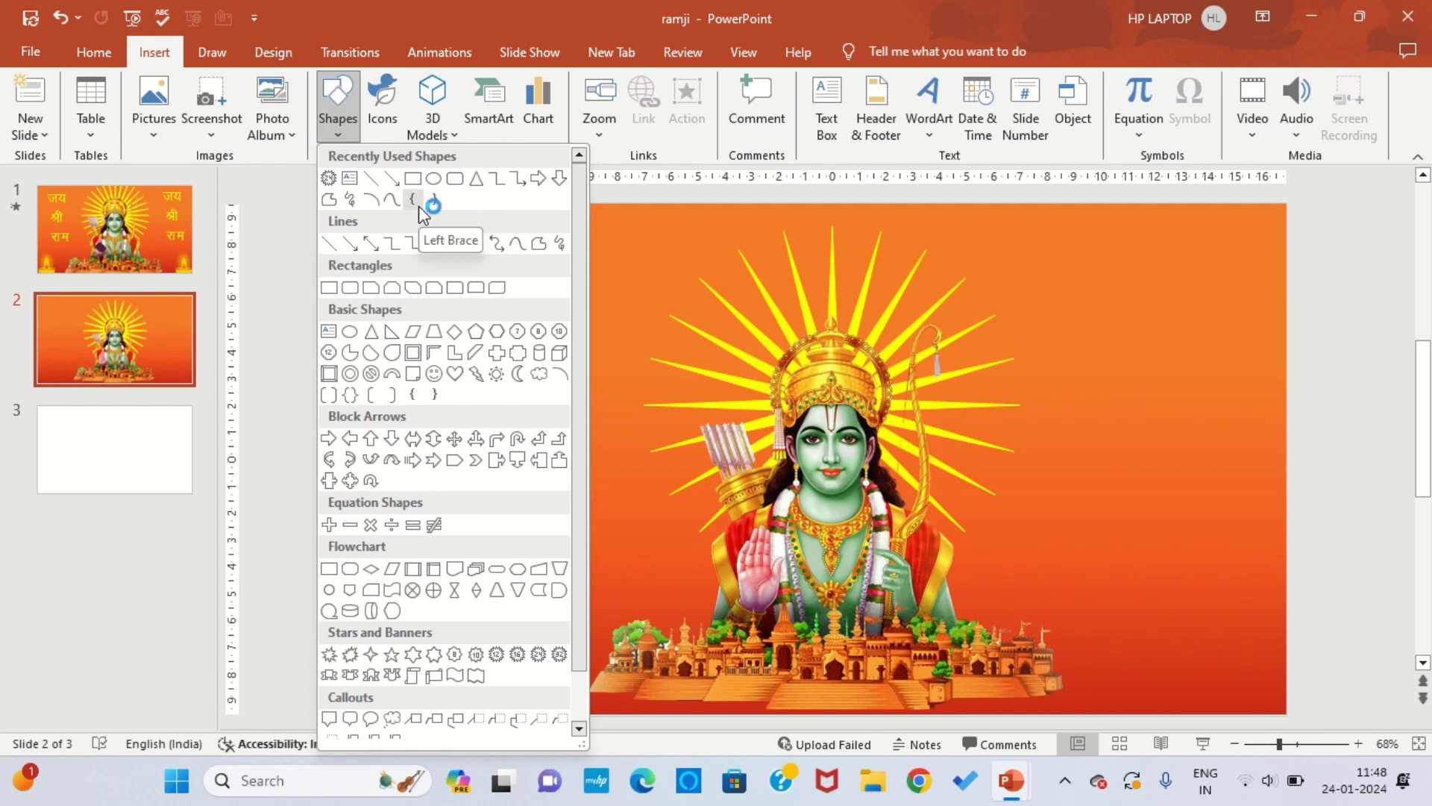
left_click(349, 611)
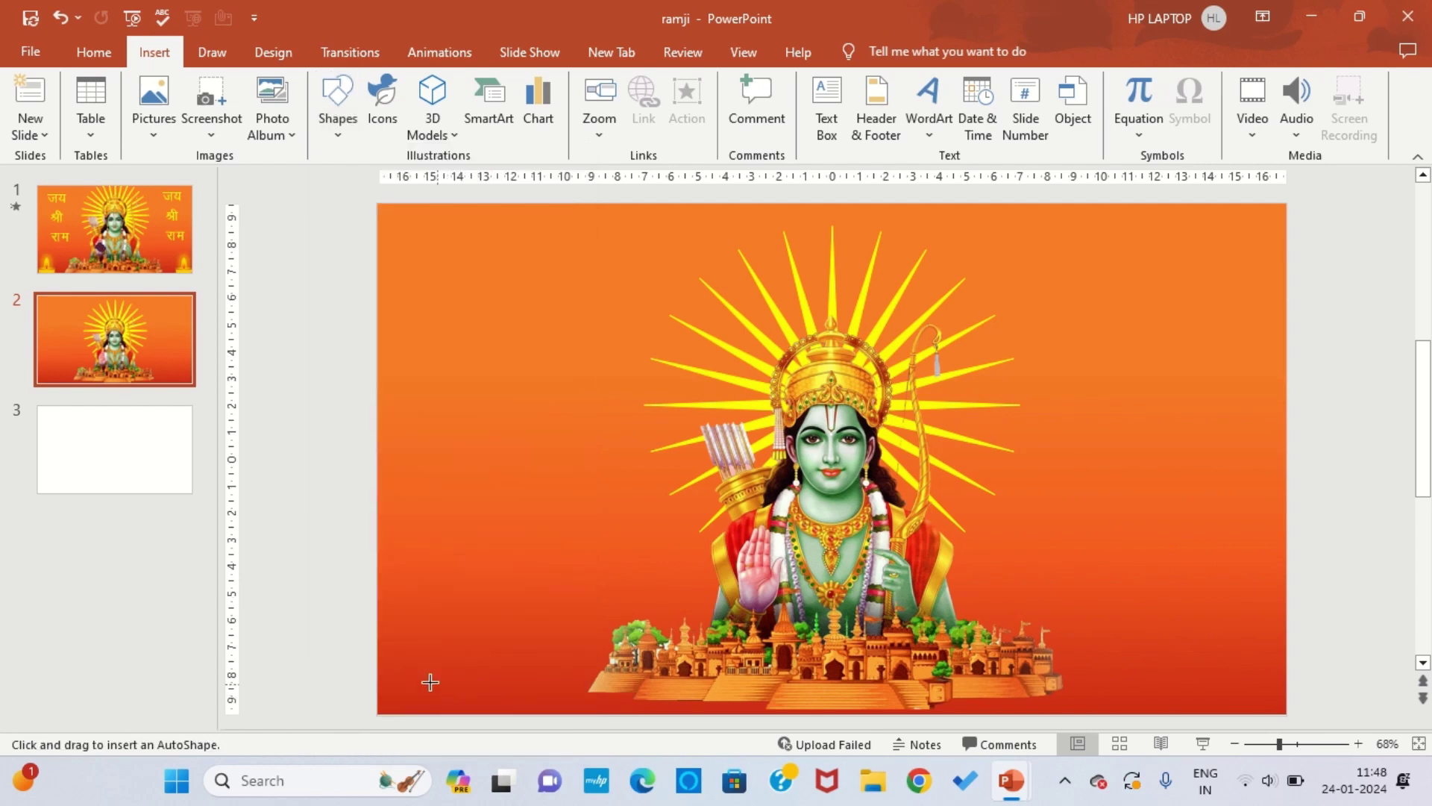
left_click_drag(385, 664, 477, 712)
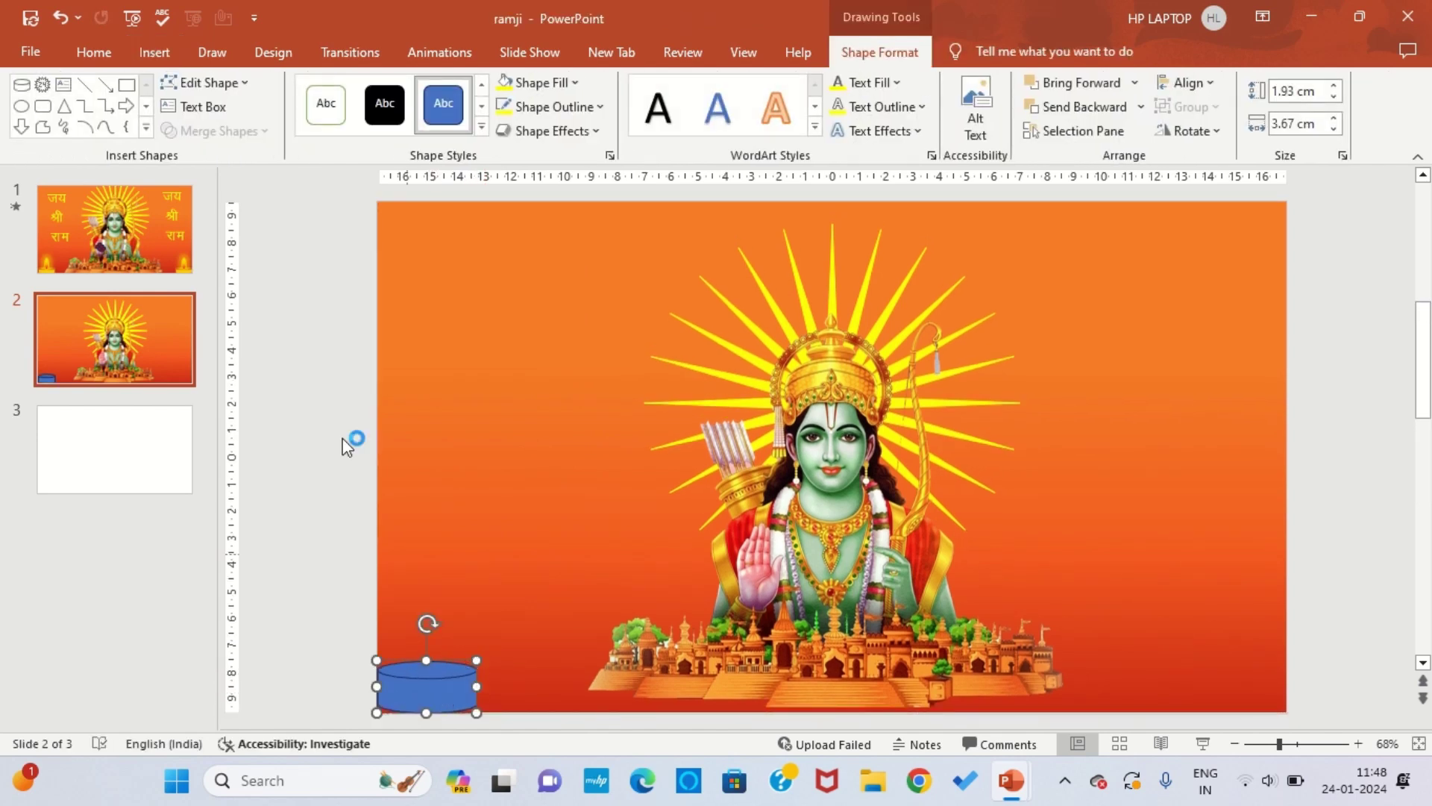
left_click(502, 83)
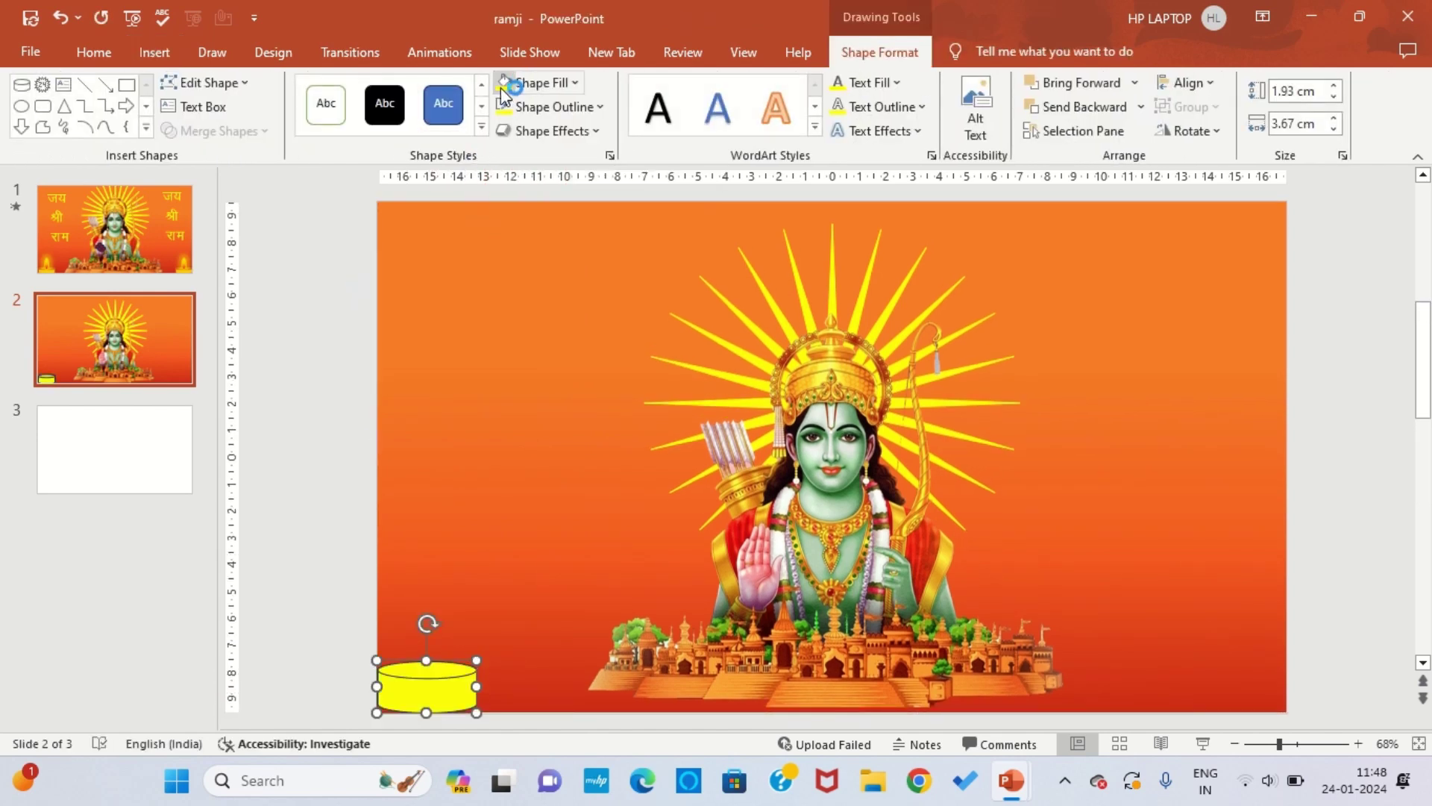
left_click(579, 105)
left_click(592, 213)
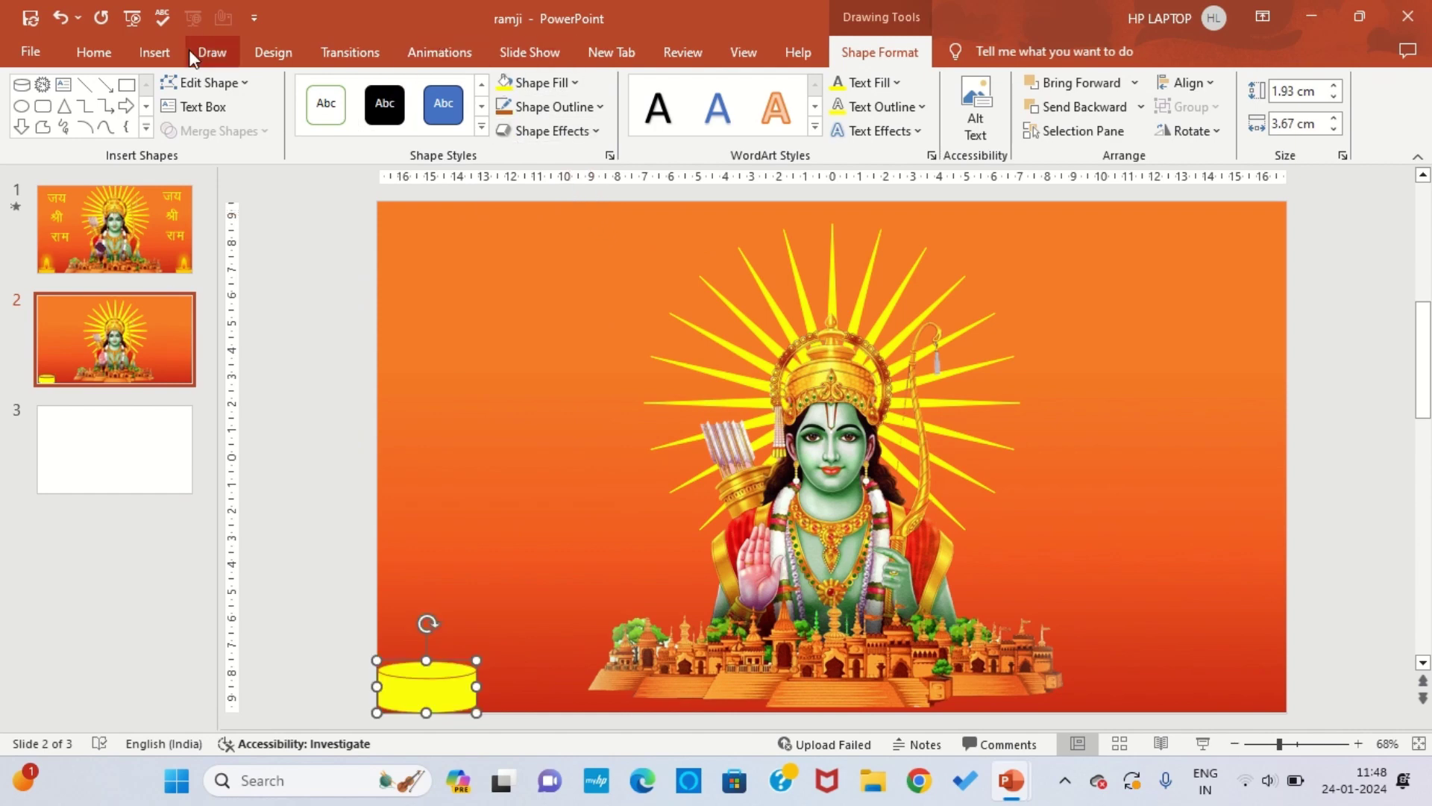
Add an oval flame sitting on top of the yellow cylinder
left_click(170, 59)
left_click(338, 119)
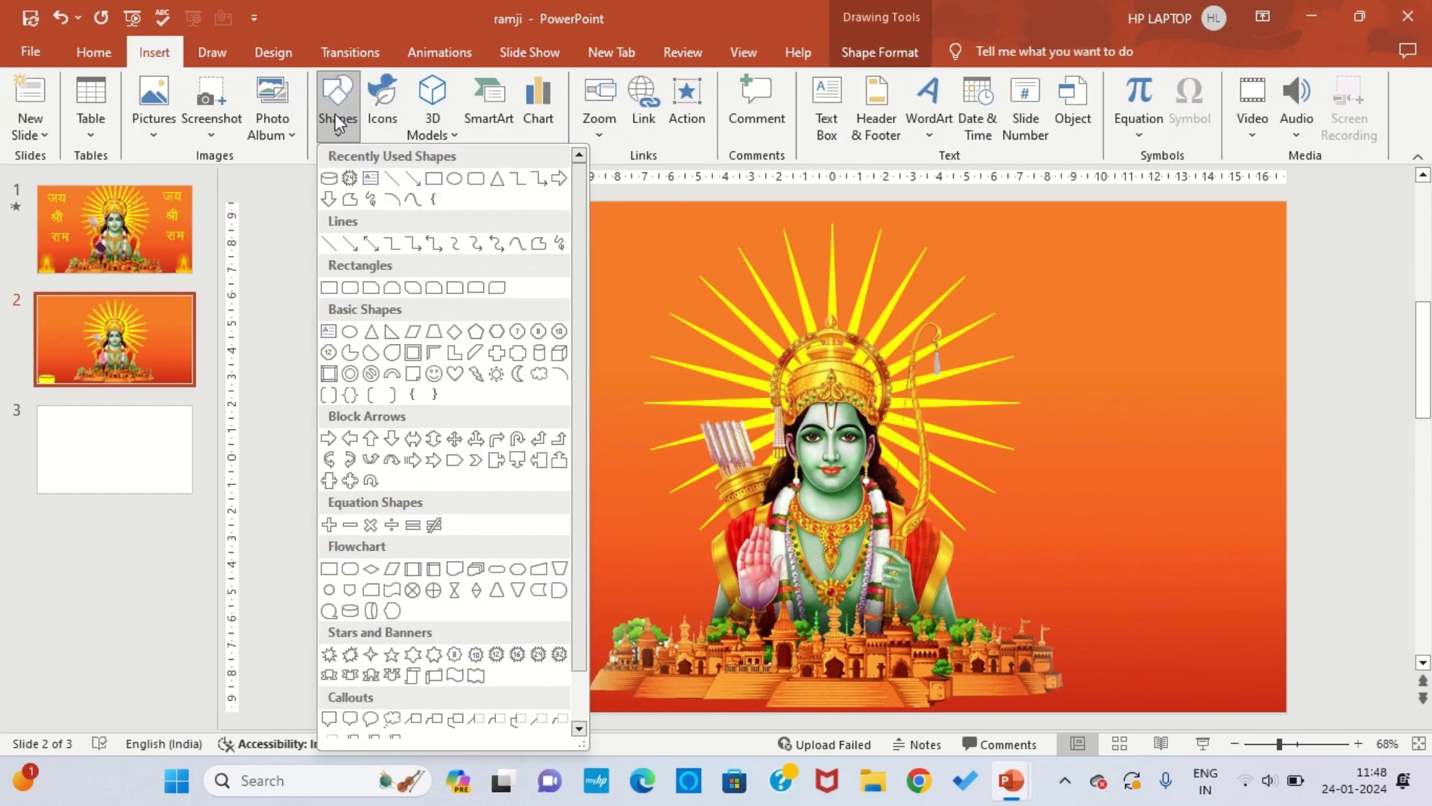
left_click(466, 179)
left_click_drag(407, 532, 446, 601)
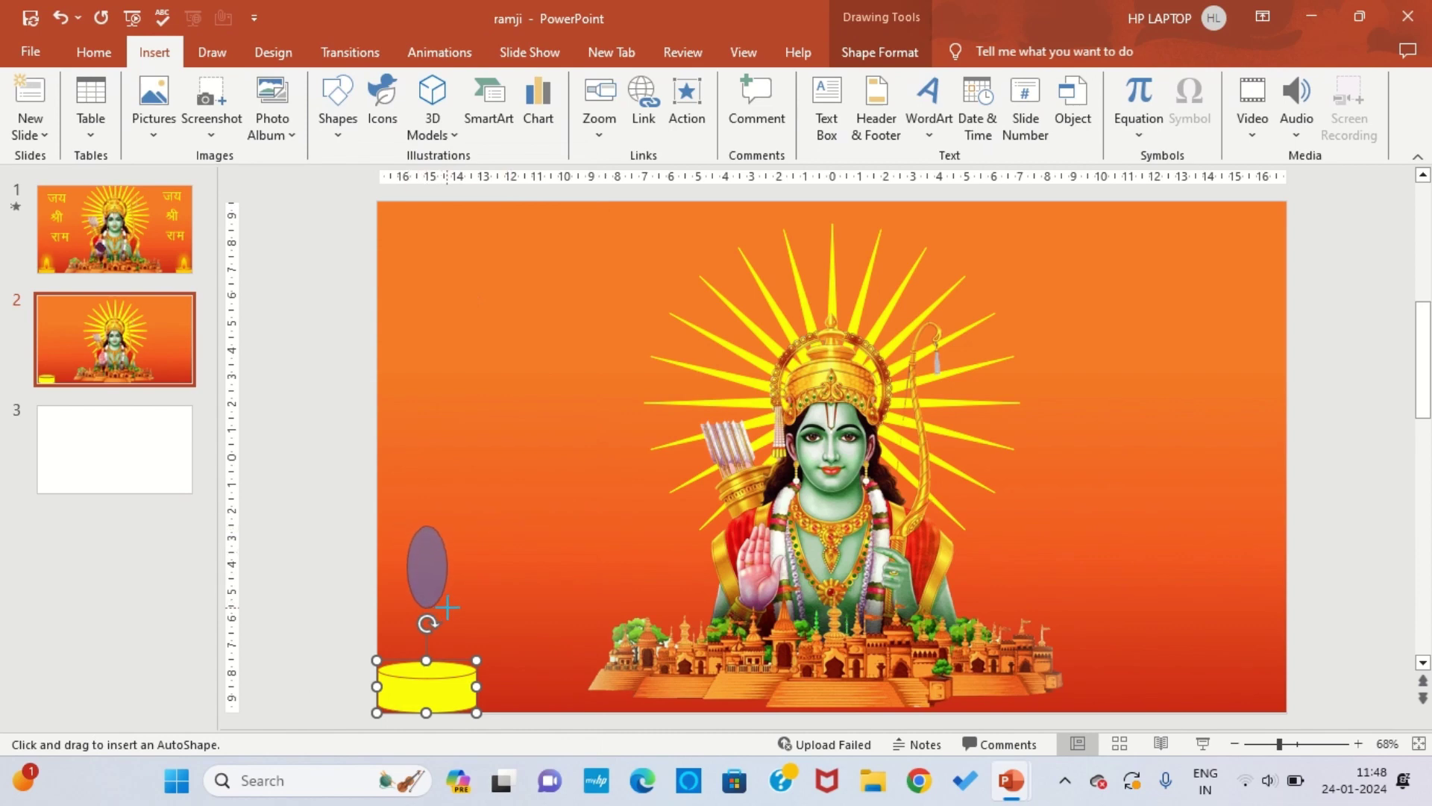
left_click_drag(429, 573, 434, 644)
left_click(180, 240)
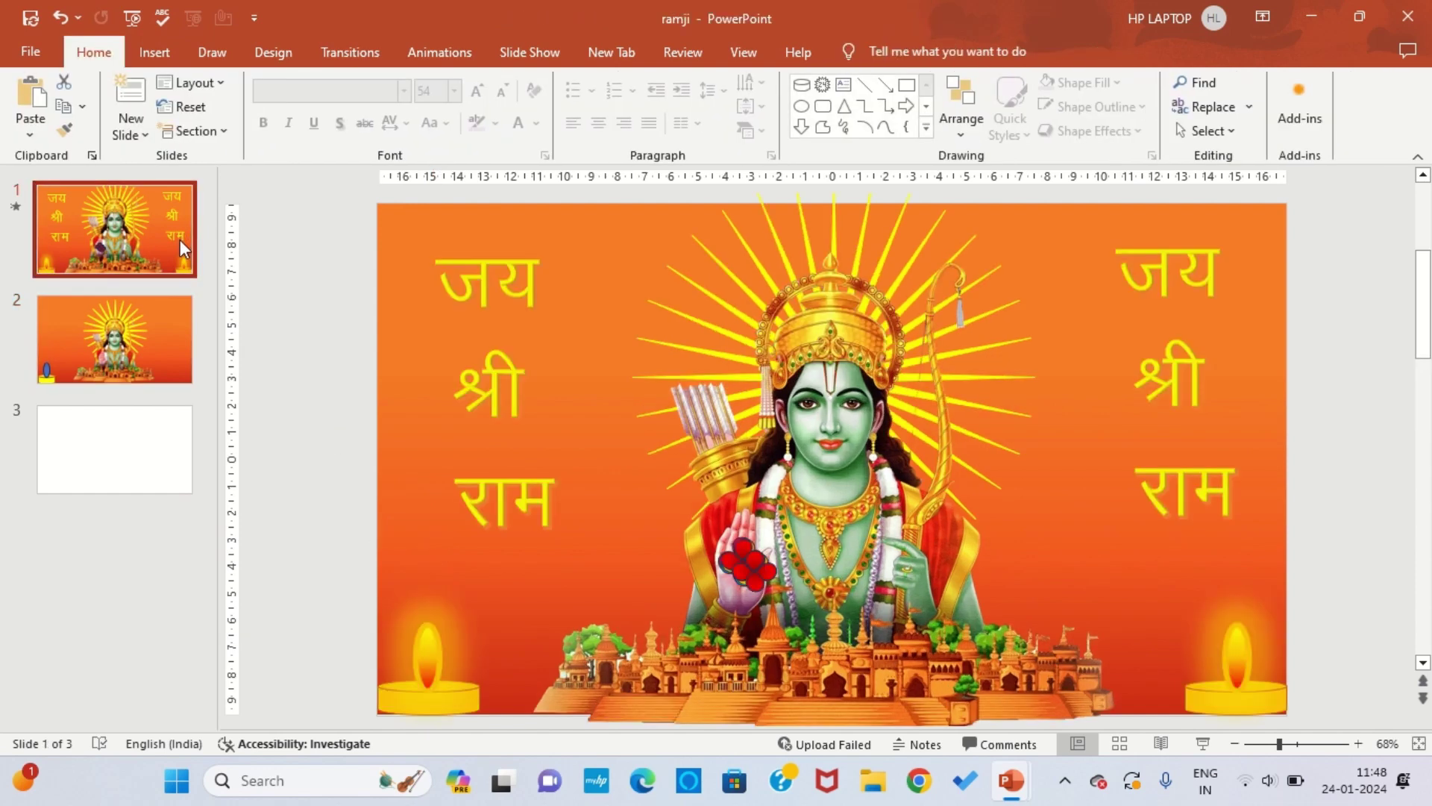
left_click(114, 340)
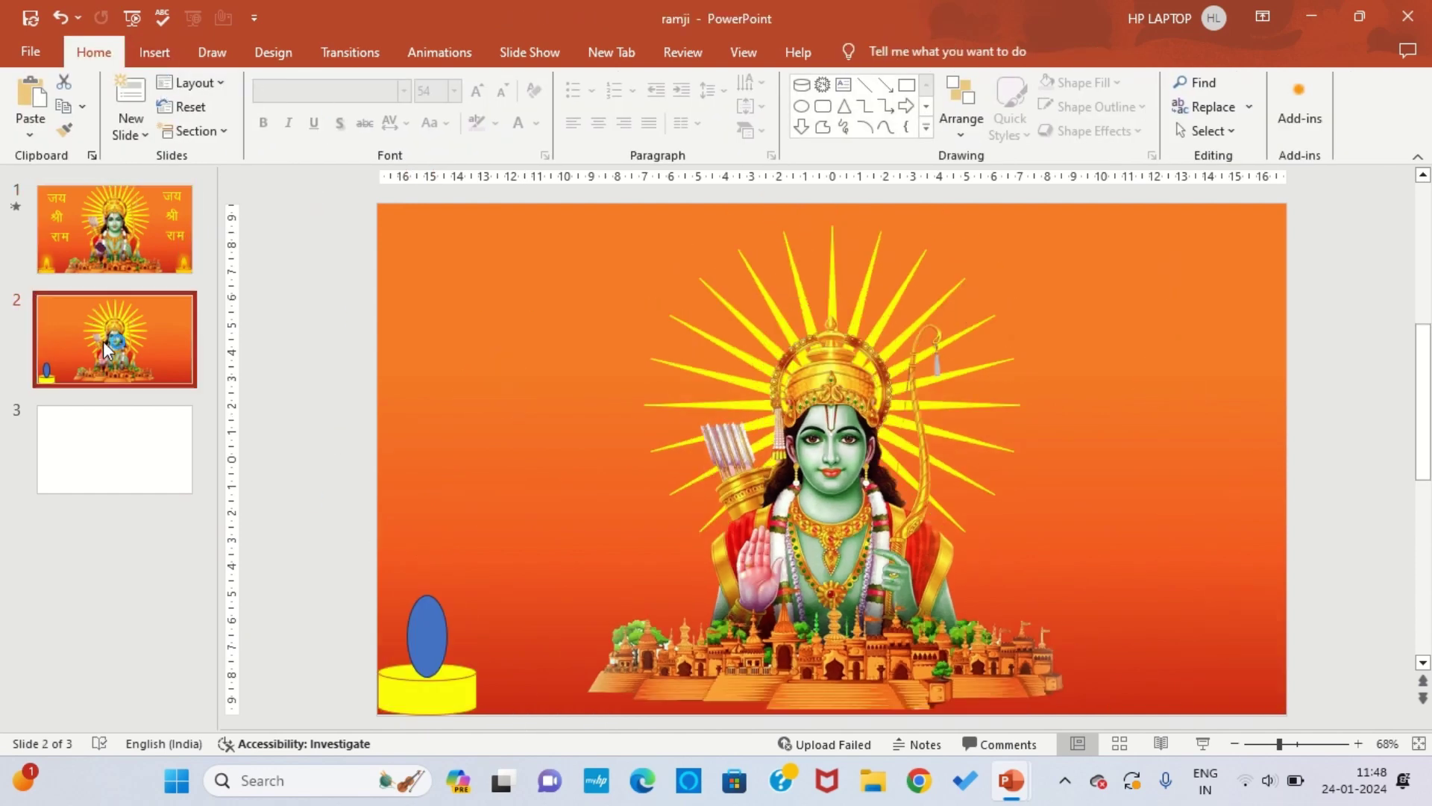
left_click(416, 636)
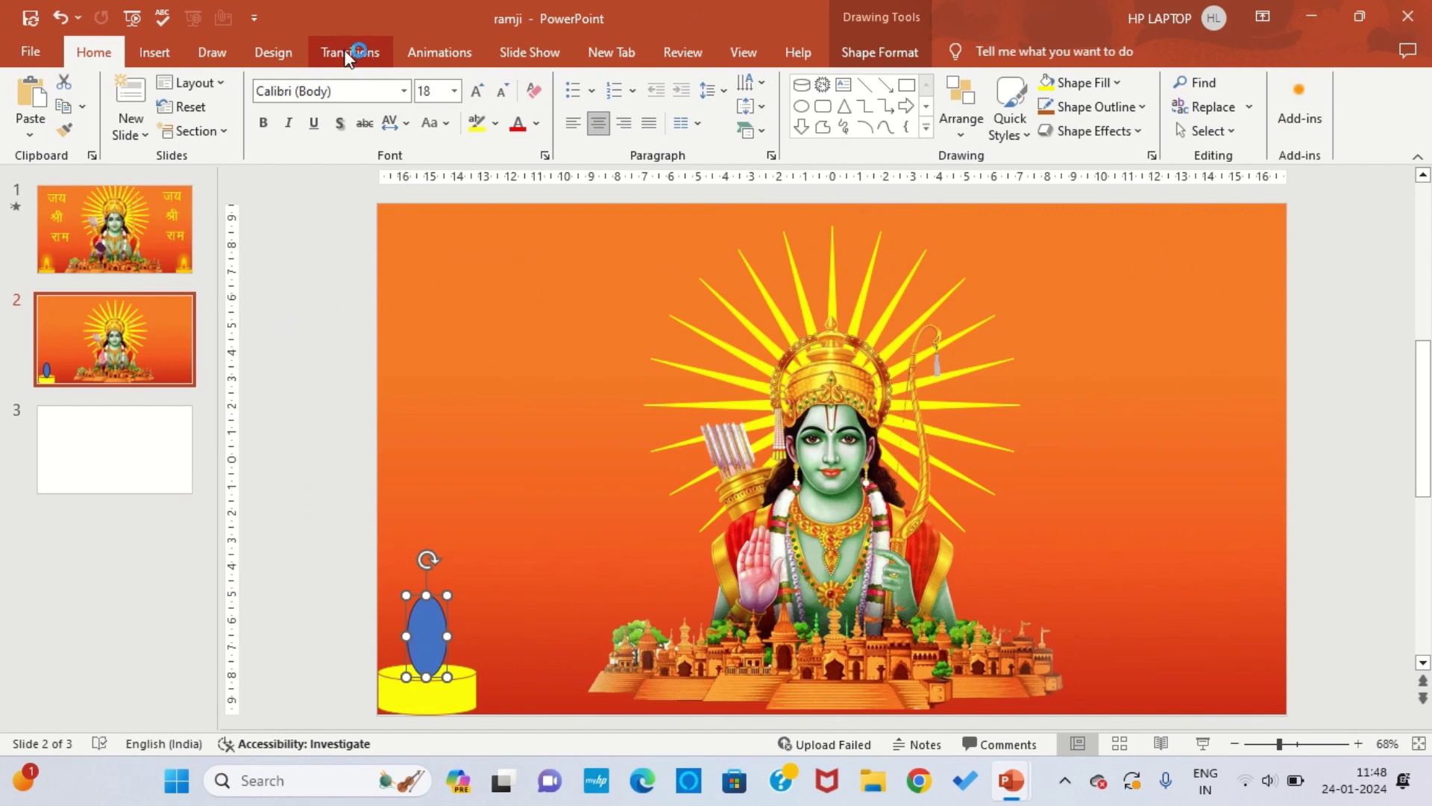
Fill the oval flame with a red, orange and yellow gradient
left_click(879, 52)
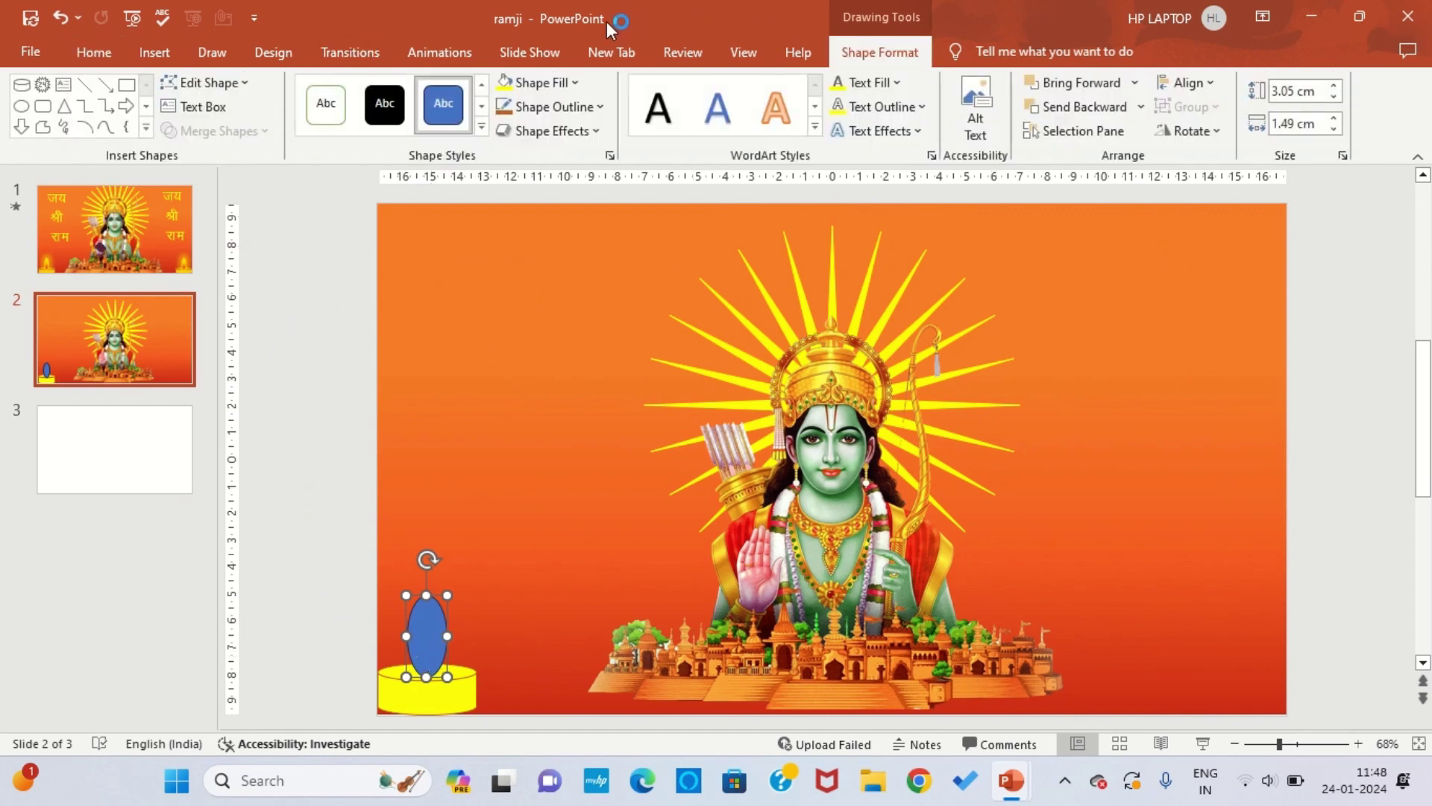
left_click(575, 83)
mouse_move(553, 410)
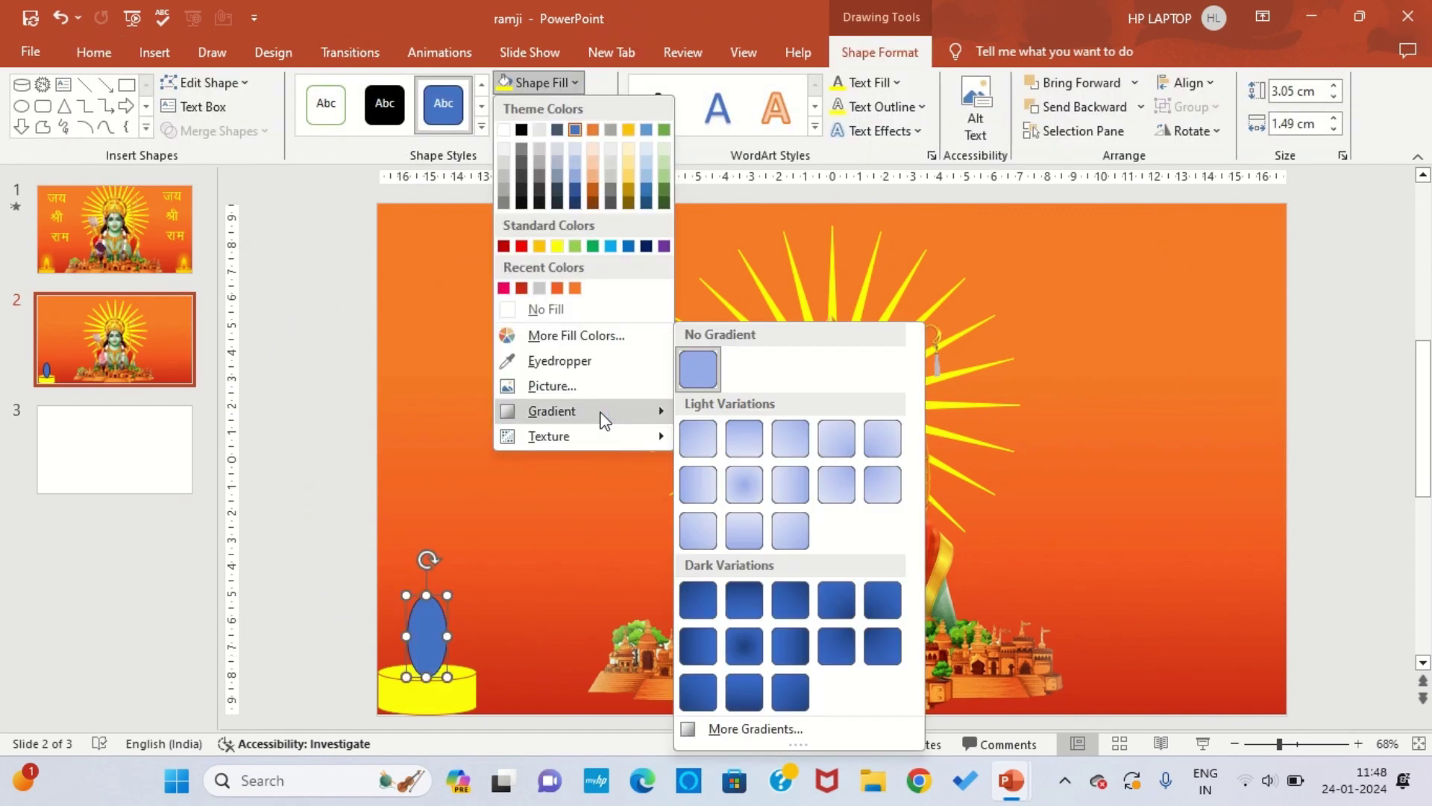
left_click(704, 692)
left_click(572, 82)
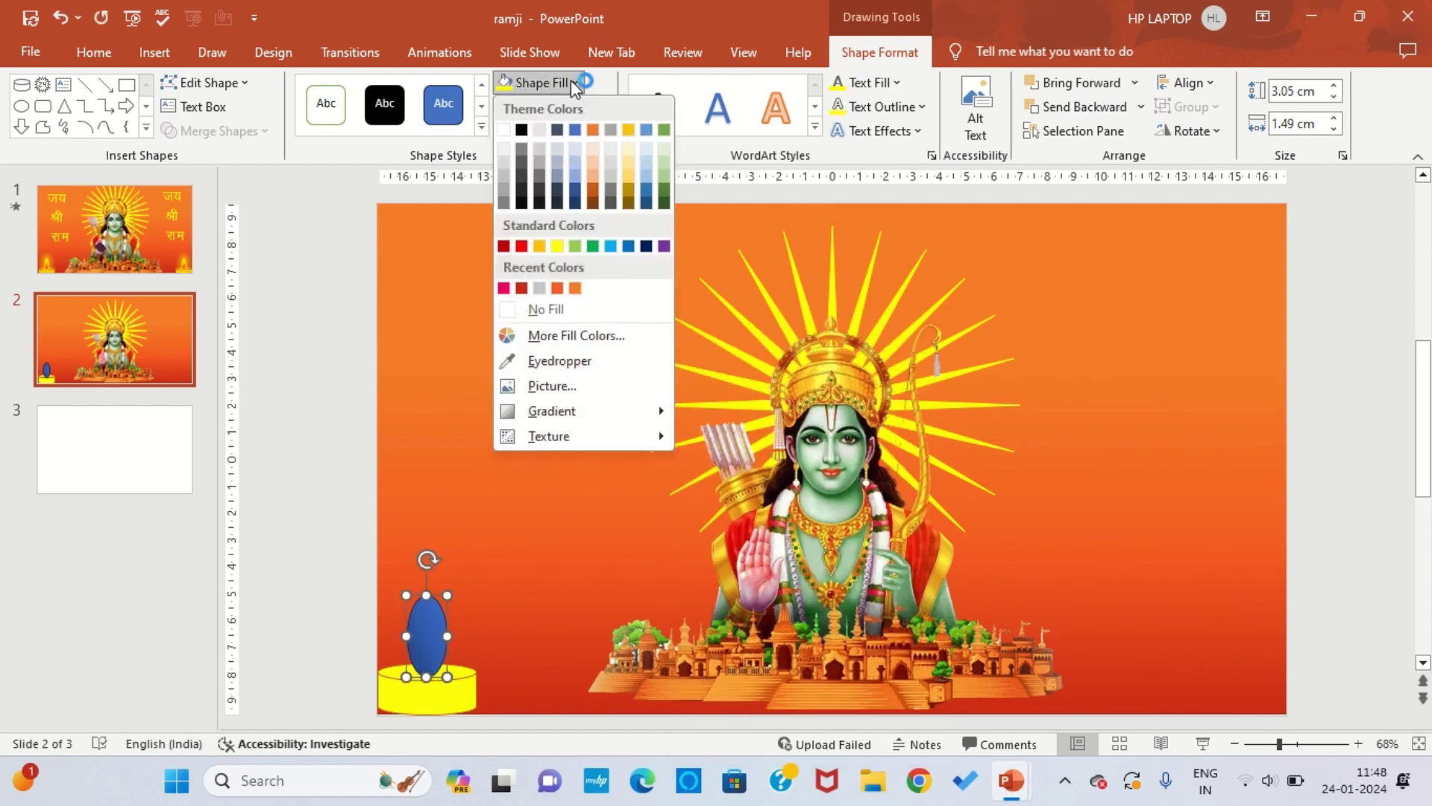
left_click(756, 648)
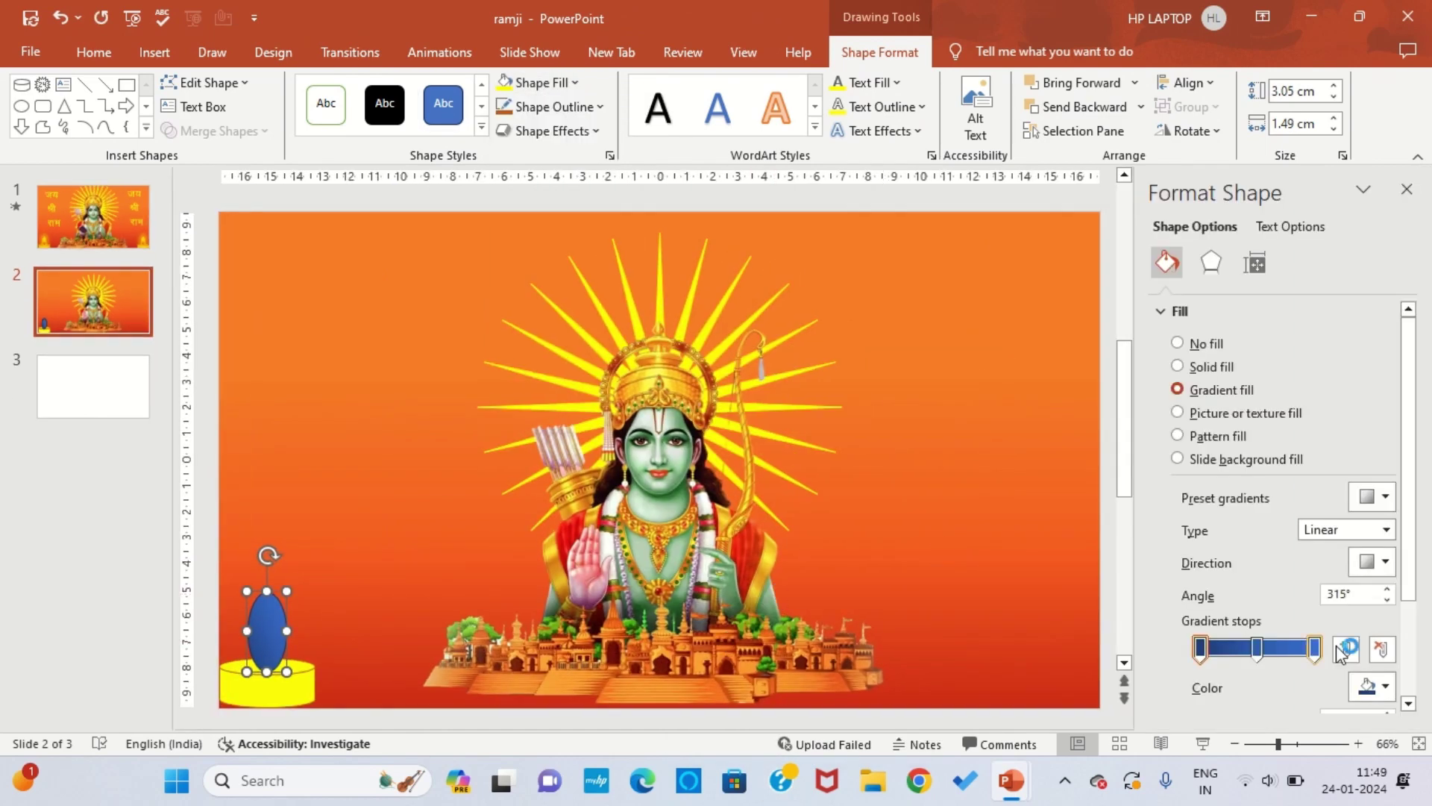
left_click(1383, 688)
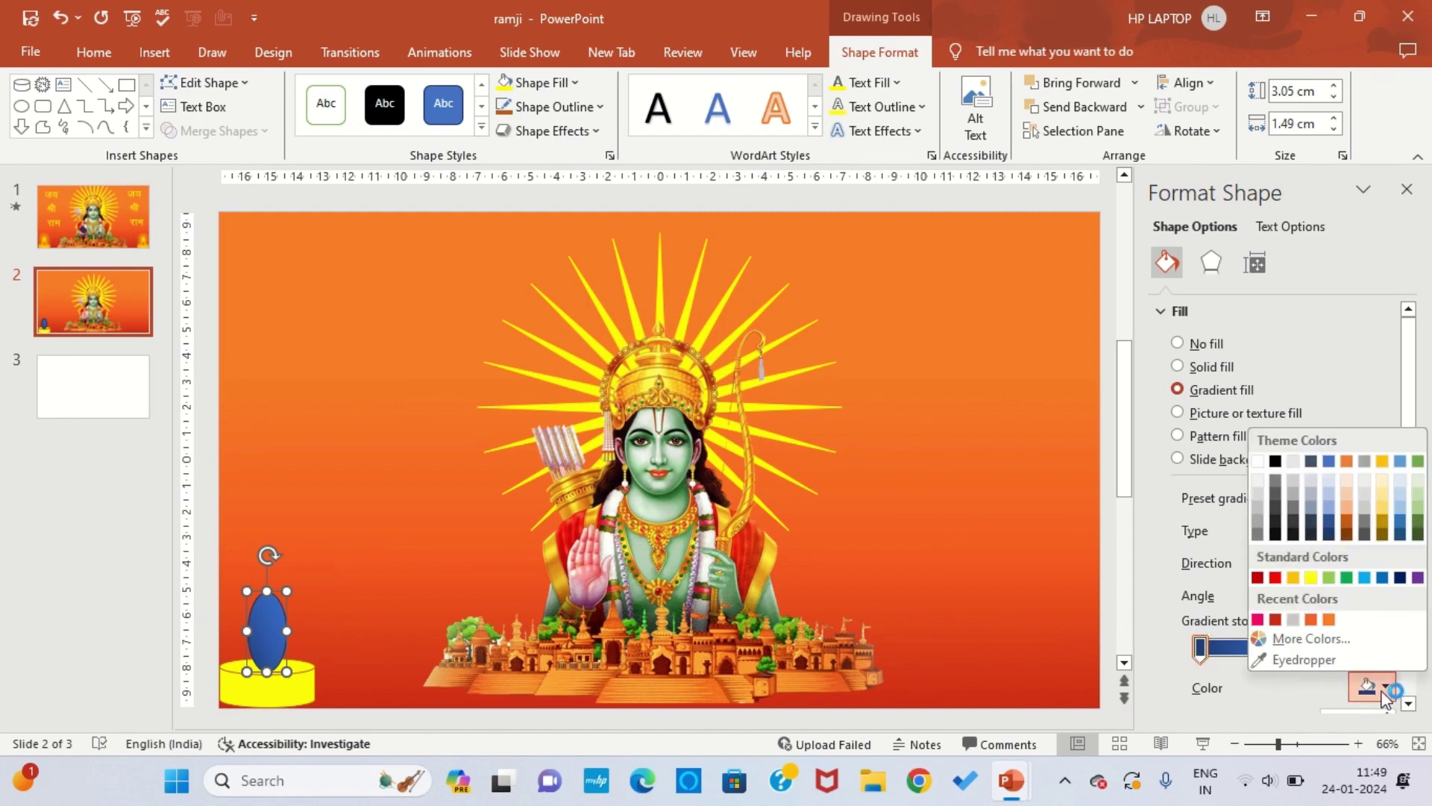
left_click(1276, 577)
left_click(1259, 649)
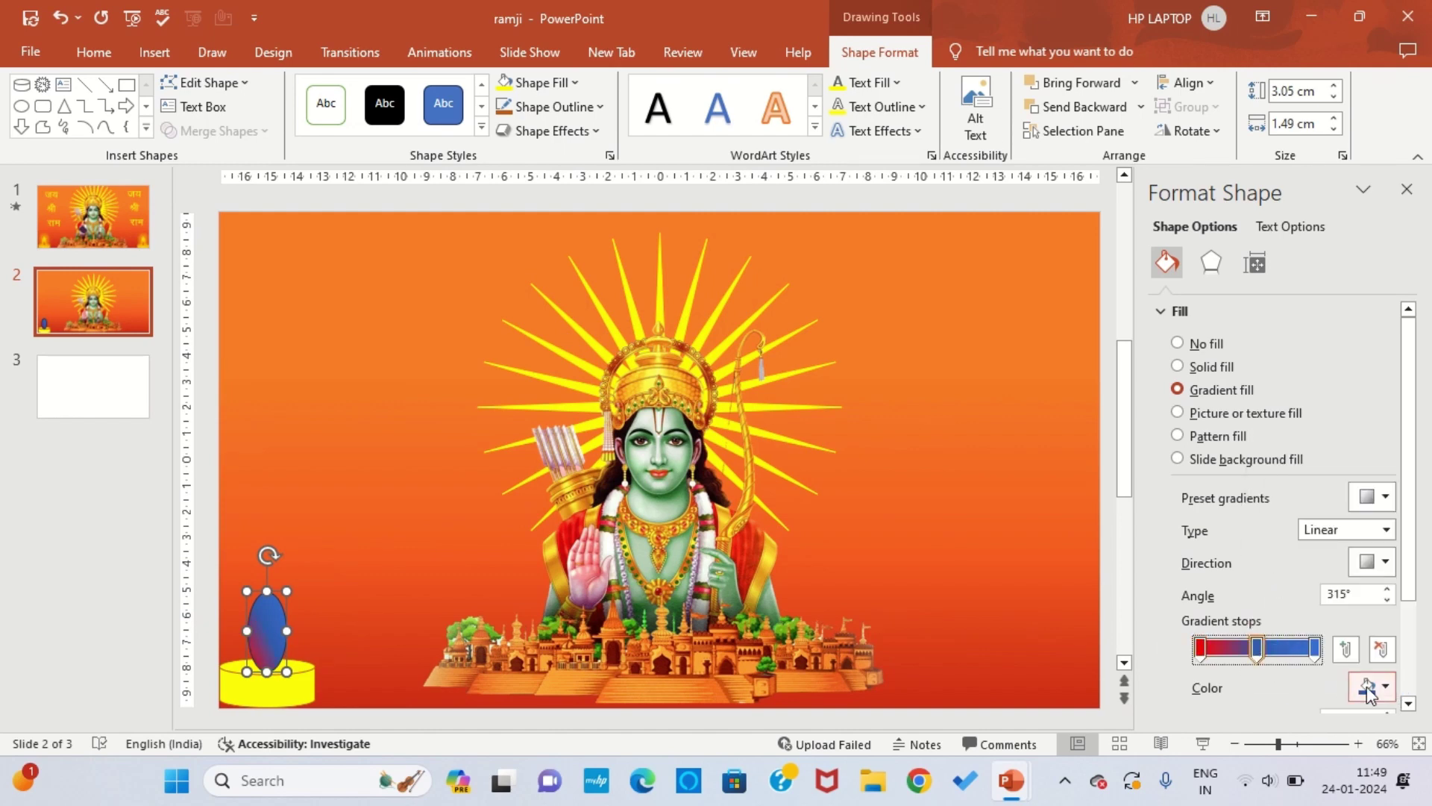
left_click(1386, 688)
left_click(1295, 578)
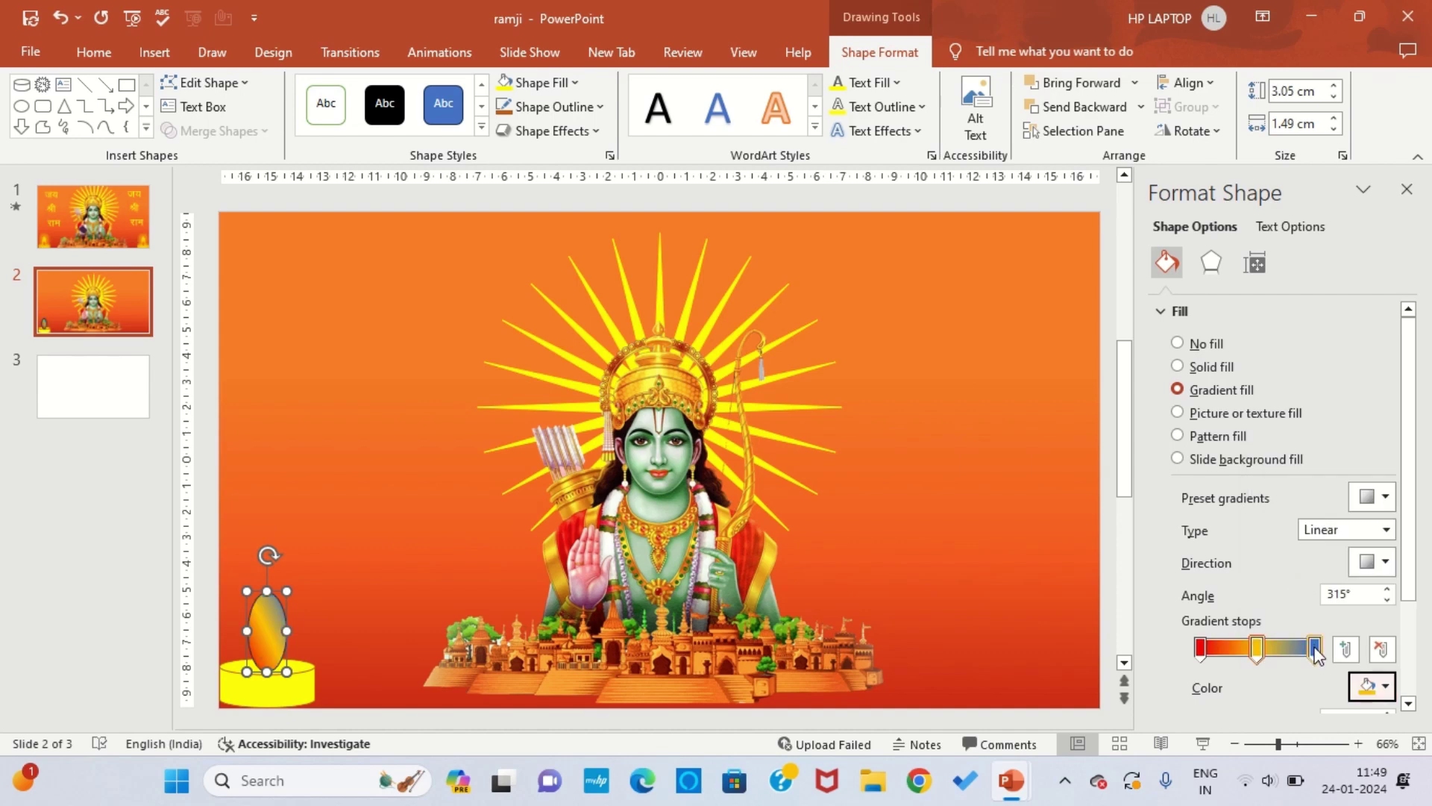
left_click(1380, 675)
left_click(1310, 576)
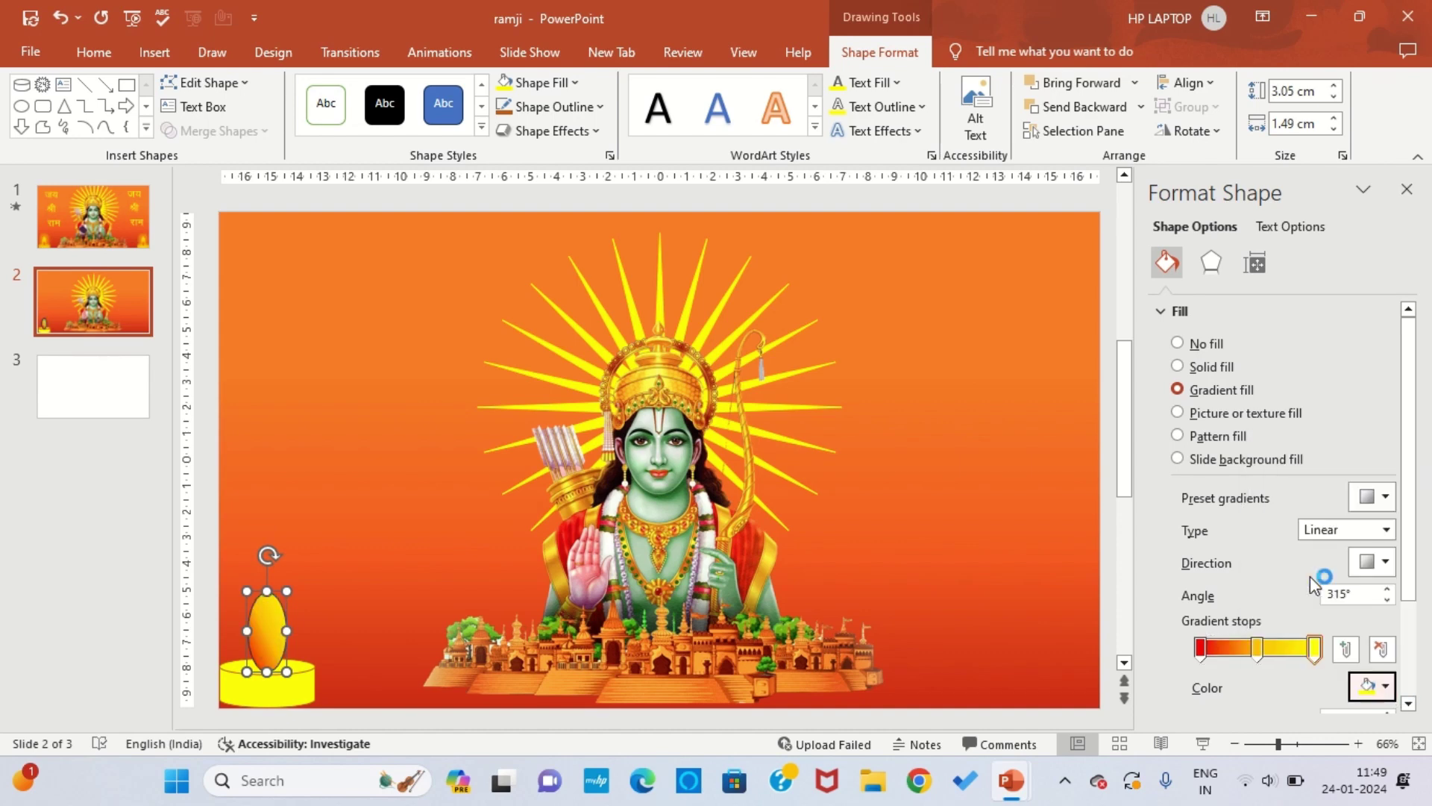
Set the gradient direction to 270° and add a deeper red stop near the start
left_click(1382, 498)
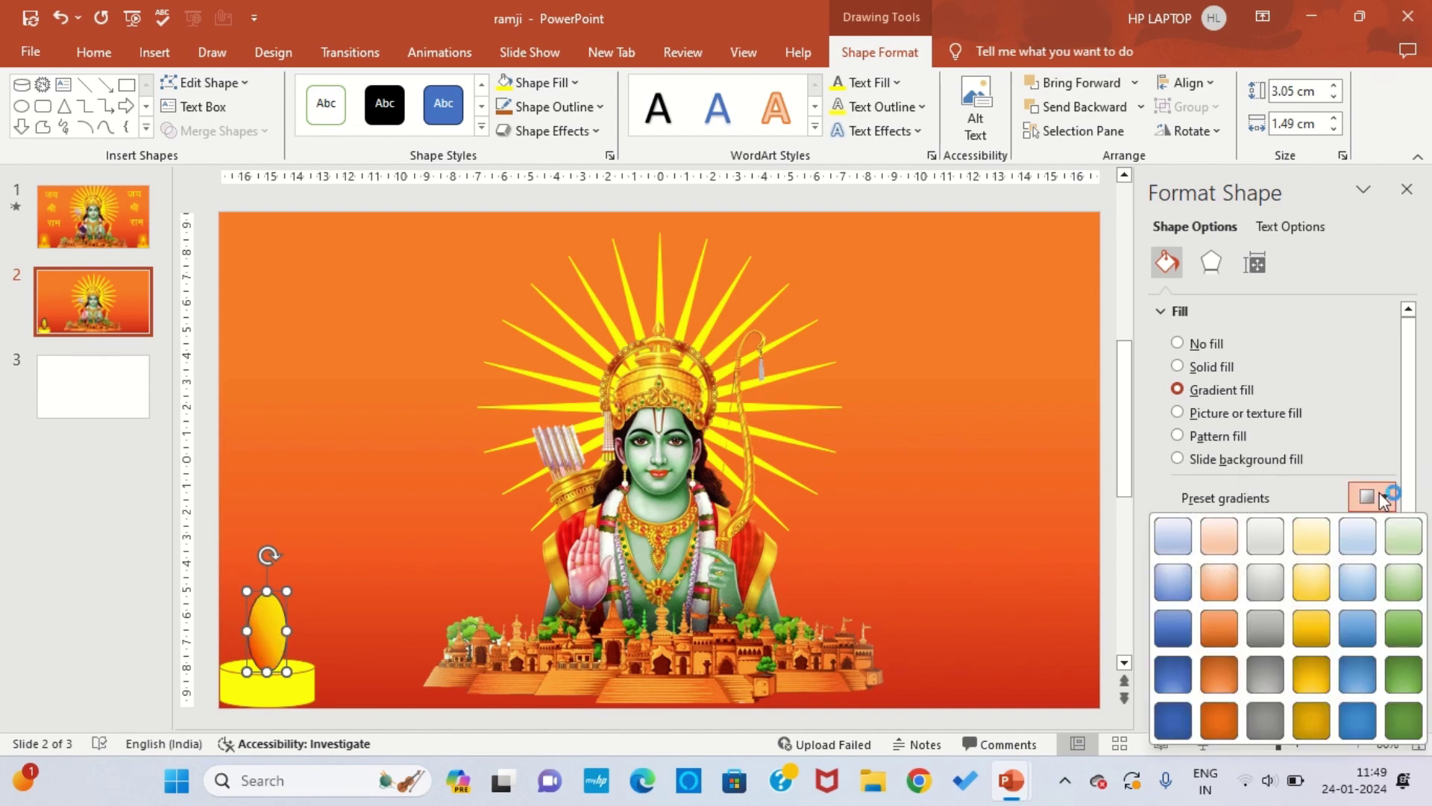
left_click(1382, 497)
left_click(1386, 561)
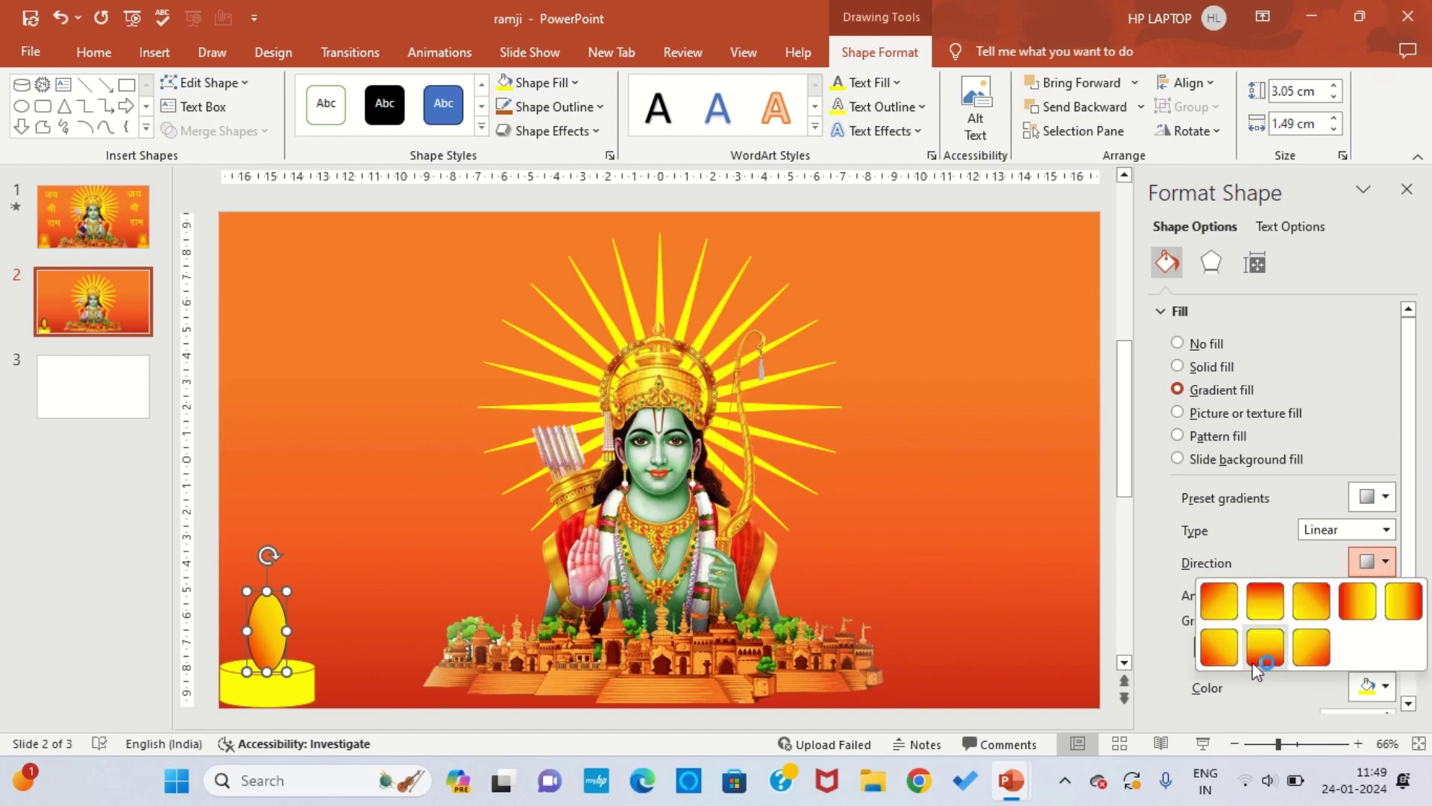
left_click(1261, 661)
left_click(1216, 646)
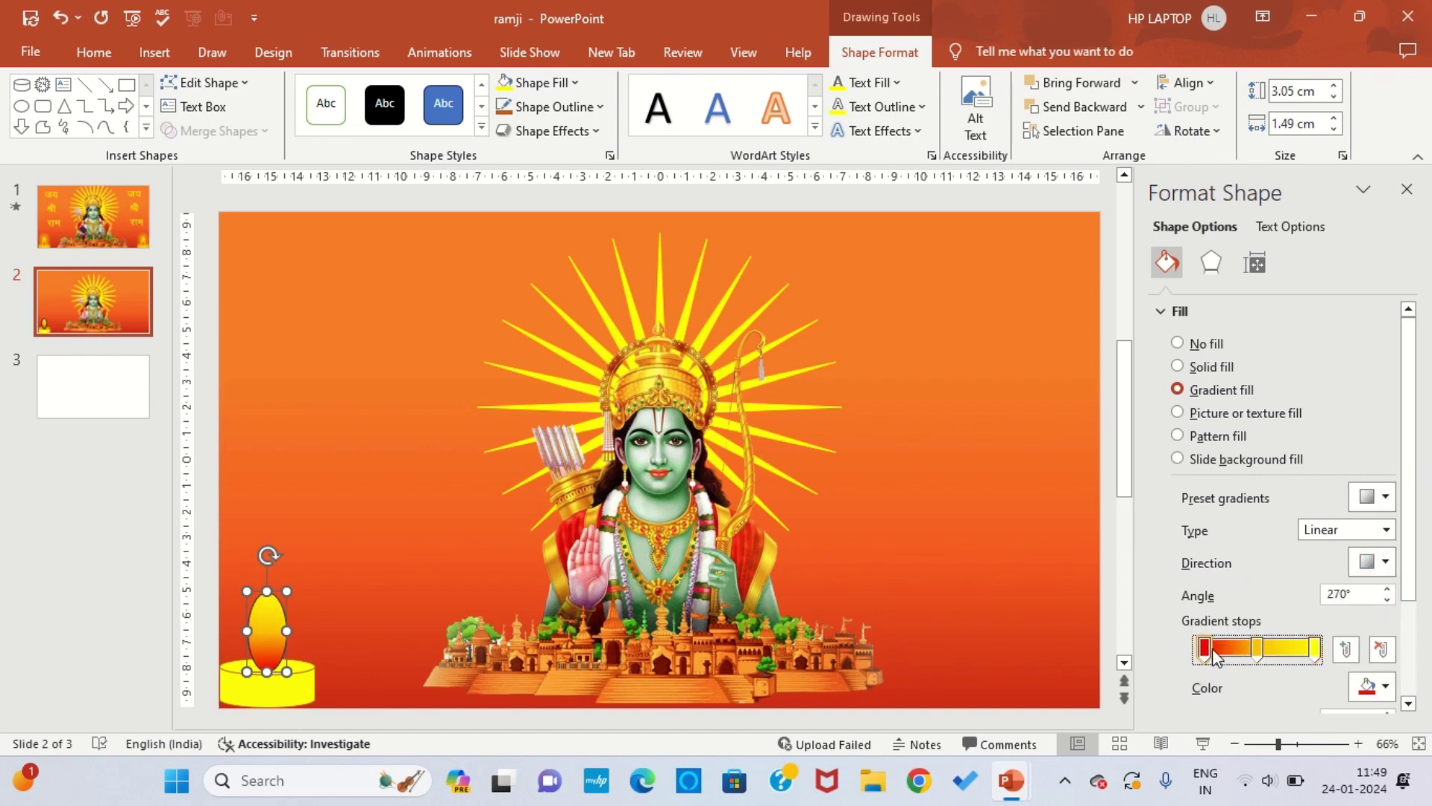
left_click_drag(1230, 655, 1276, 651)
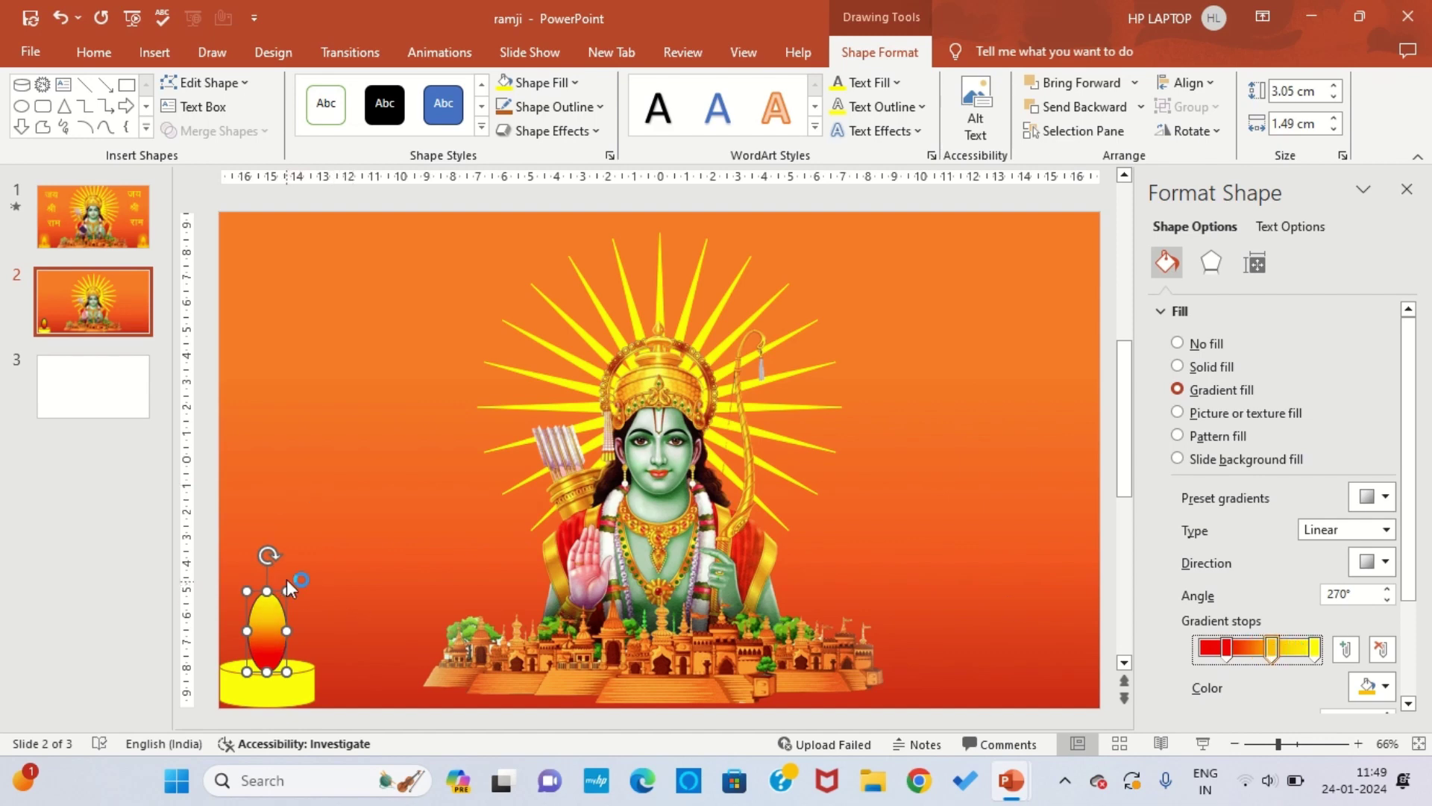
Give the flame a 6 pt yellow outline and shrink it slightly
left_click(556, 108)
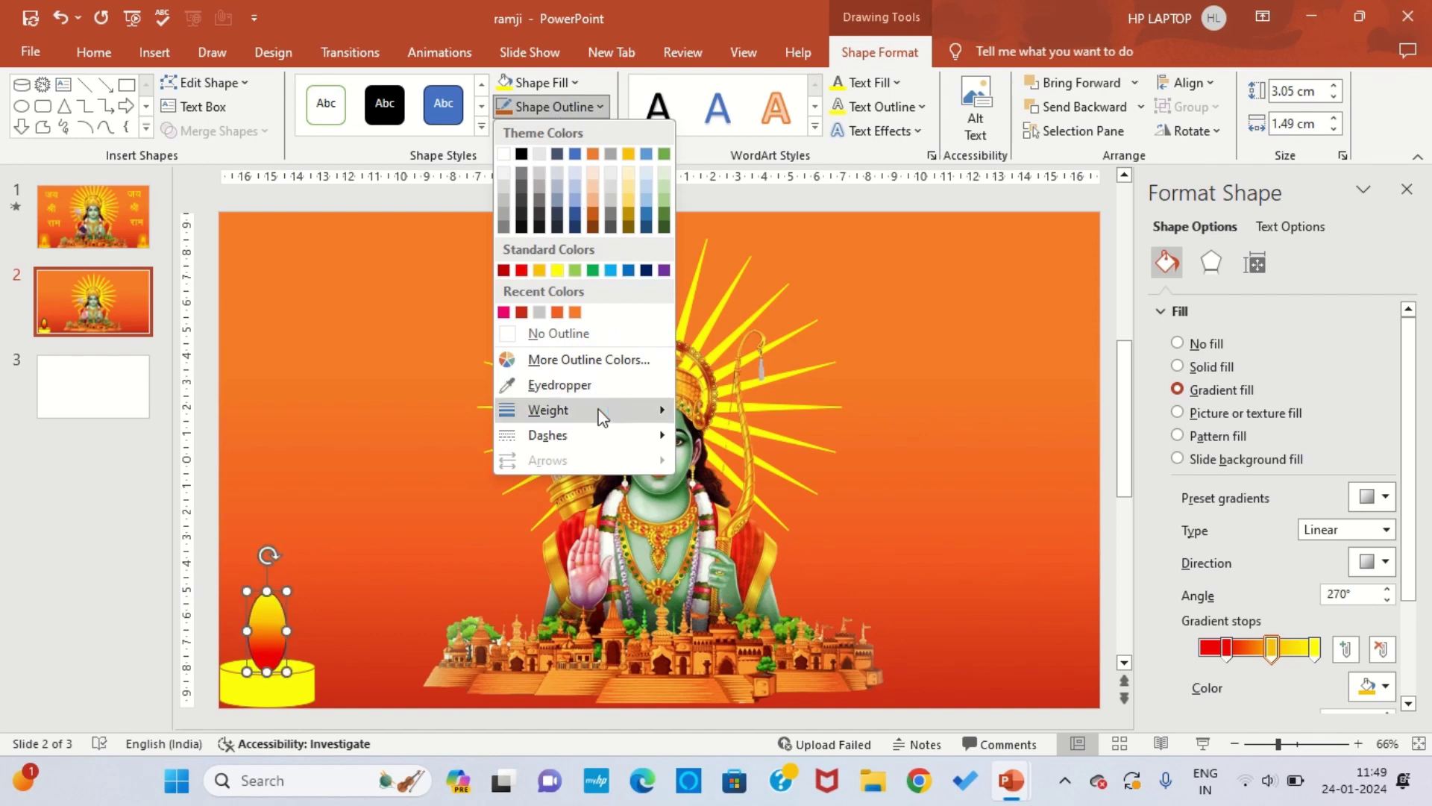
mouse_move(549, 409)
left_click(746, 596)
left_click(535, 106)
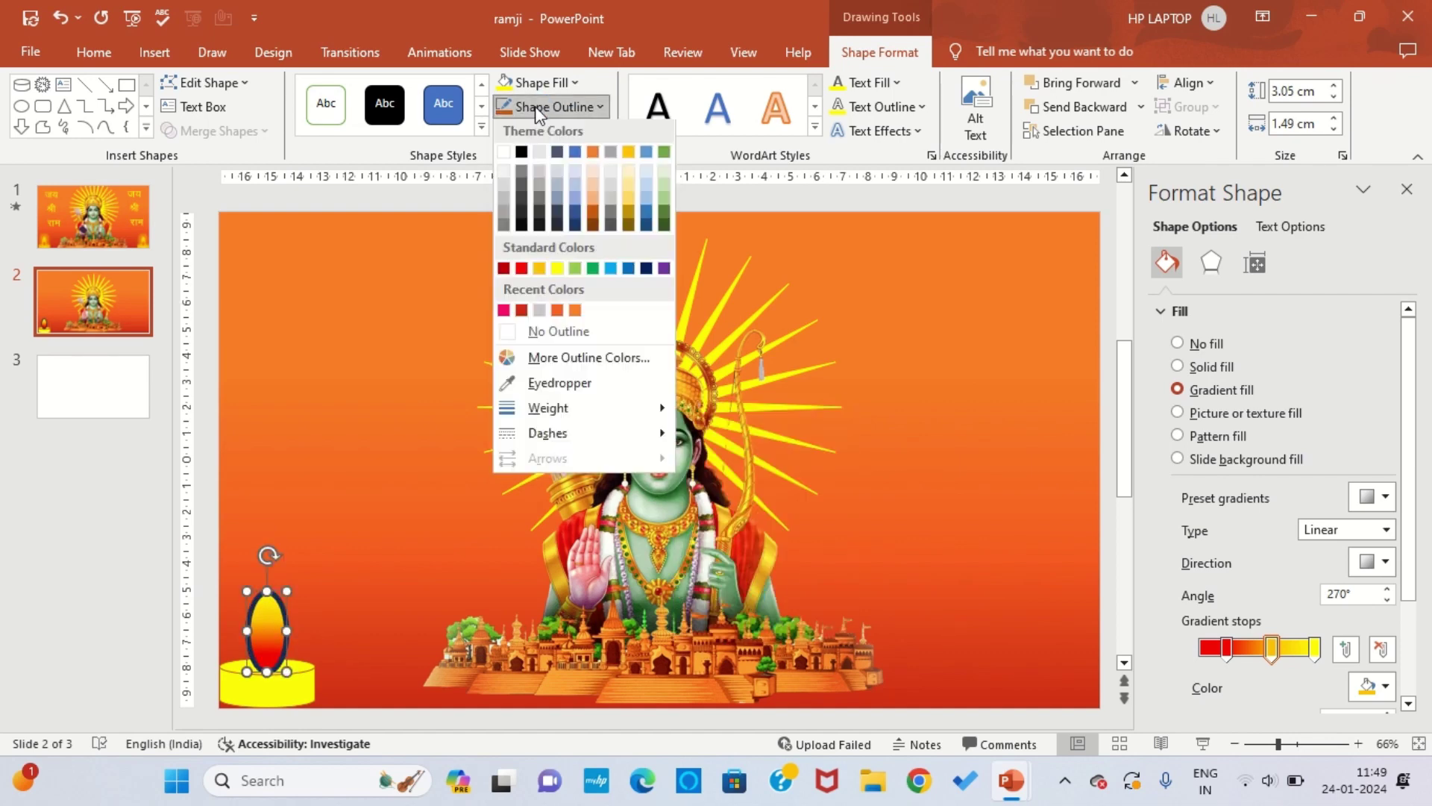
left_click(559, 272)
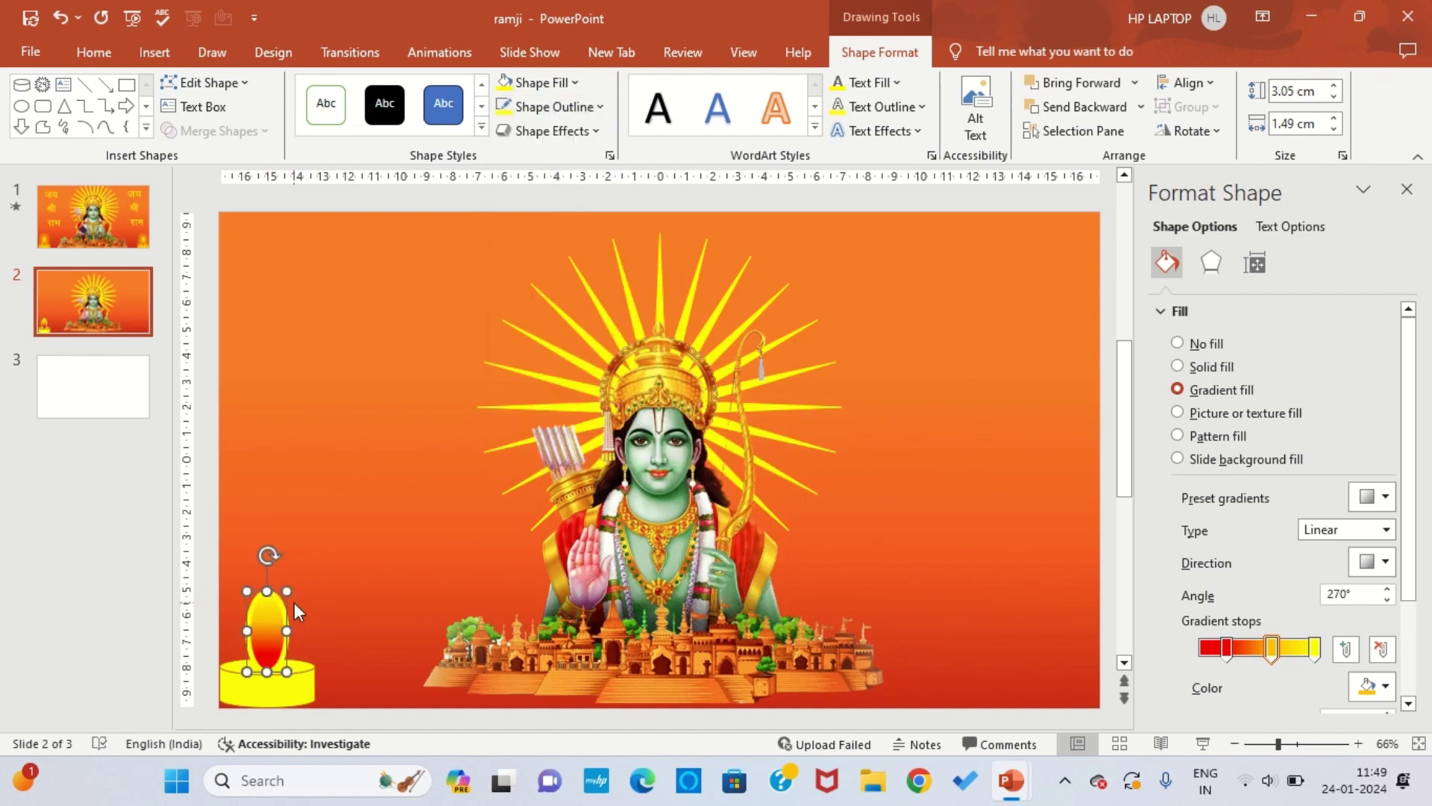
left_click_drag(286, 590, 280, 601)
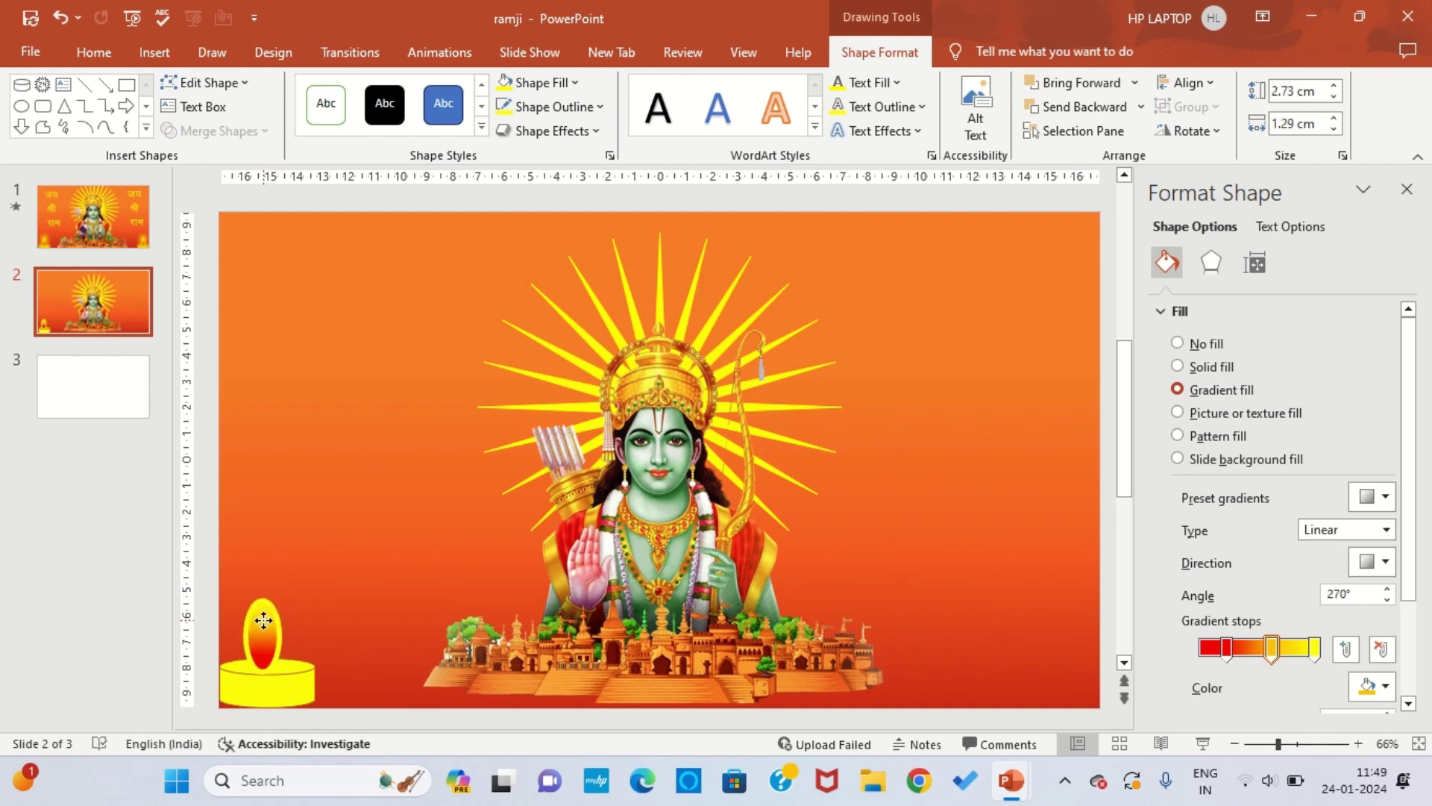
Nudge the flame right on its base and add a yellow glow around it
left_click_drag(264, 620, 268, 625)
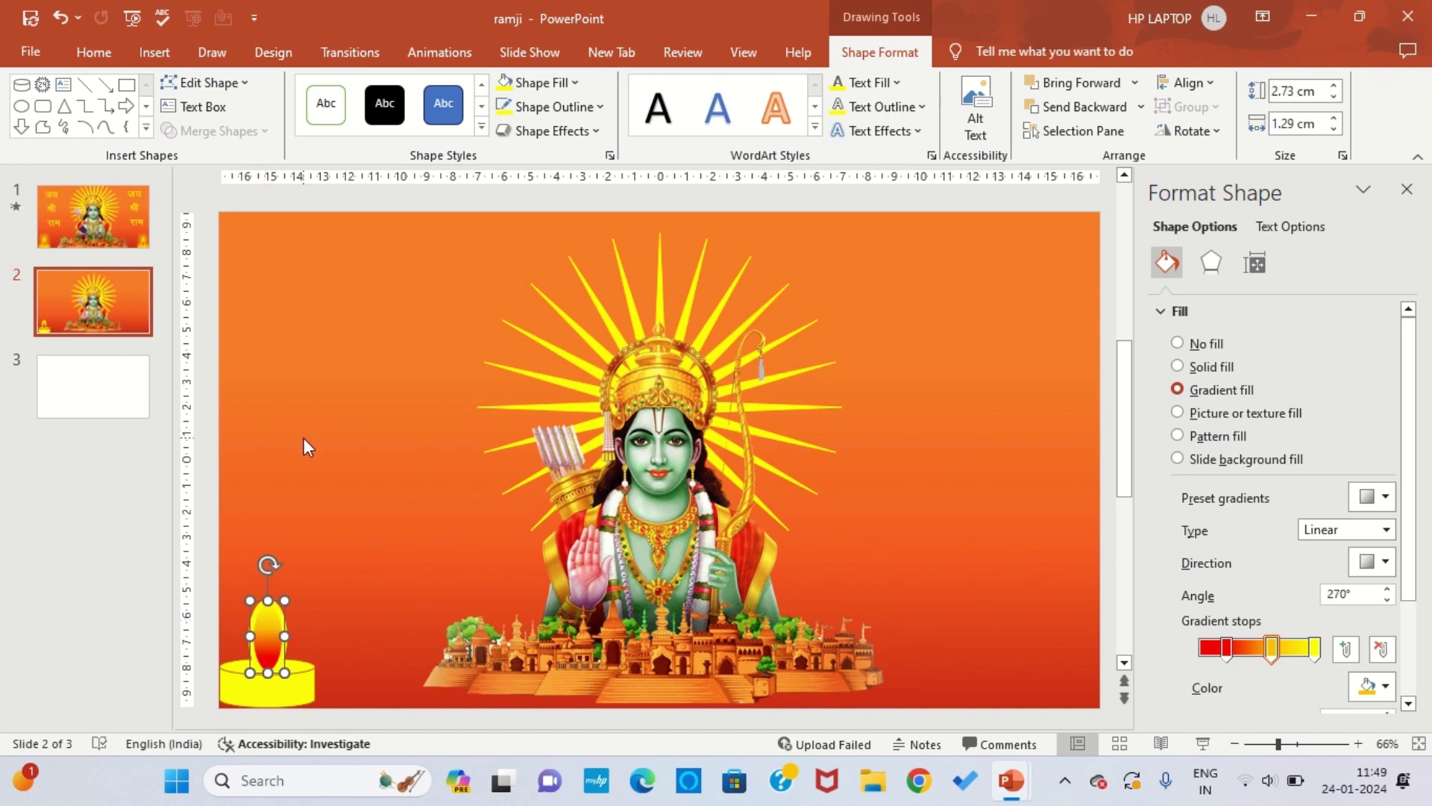
left_click(595, 132)
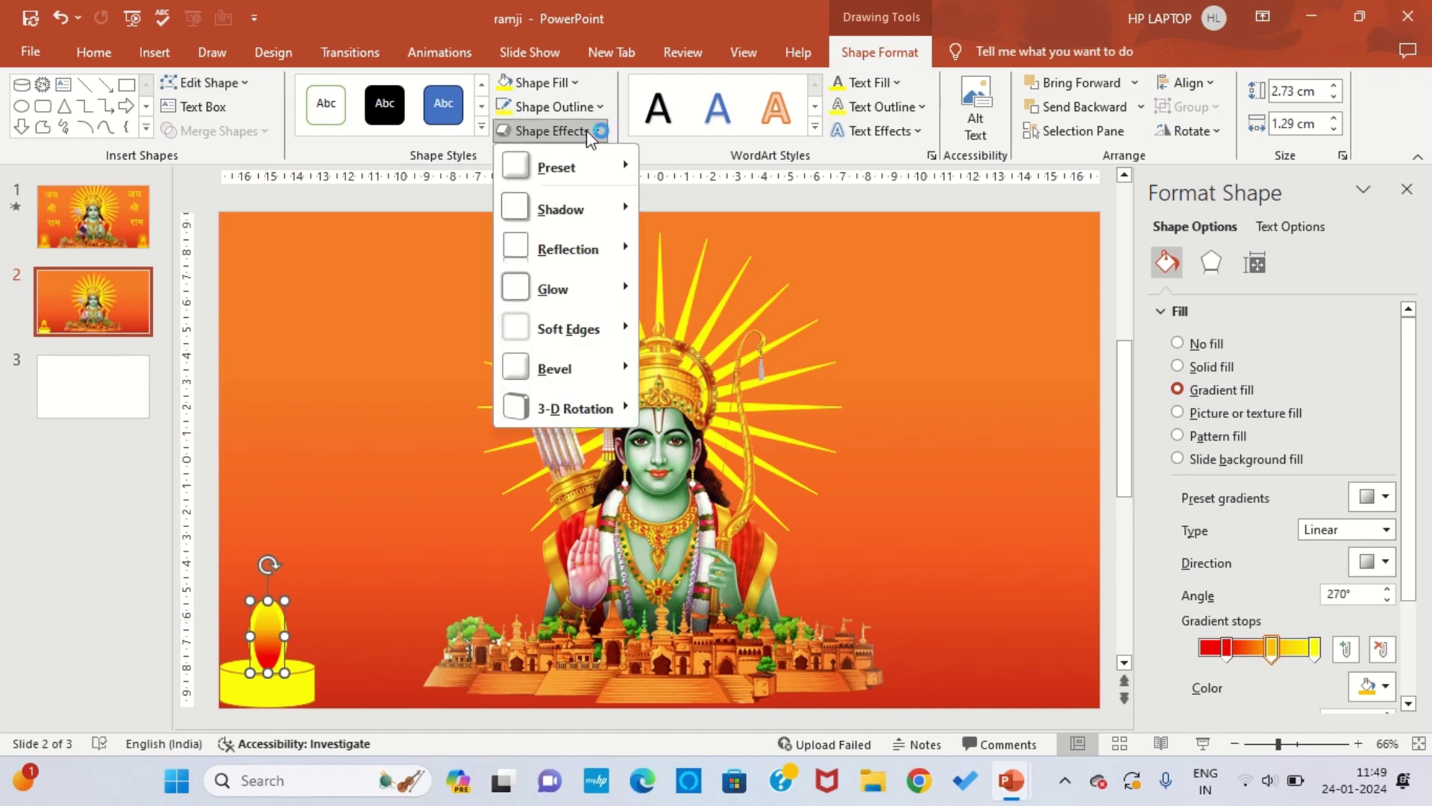
mouse_move(553, 289)
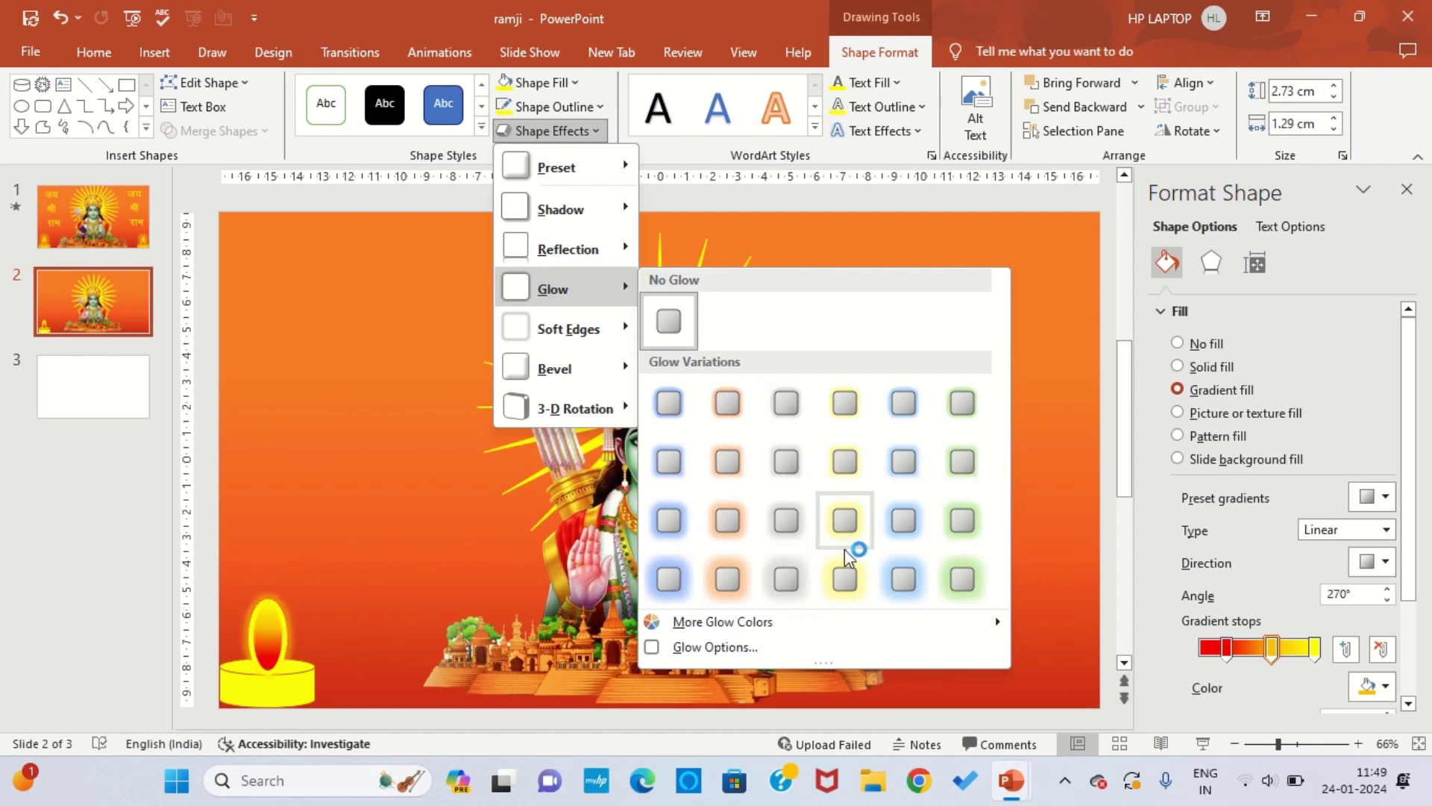
left_click(843, 579)
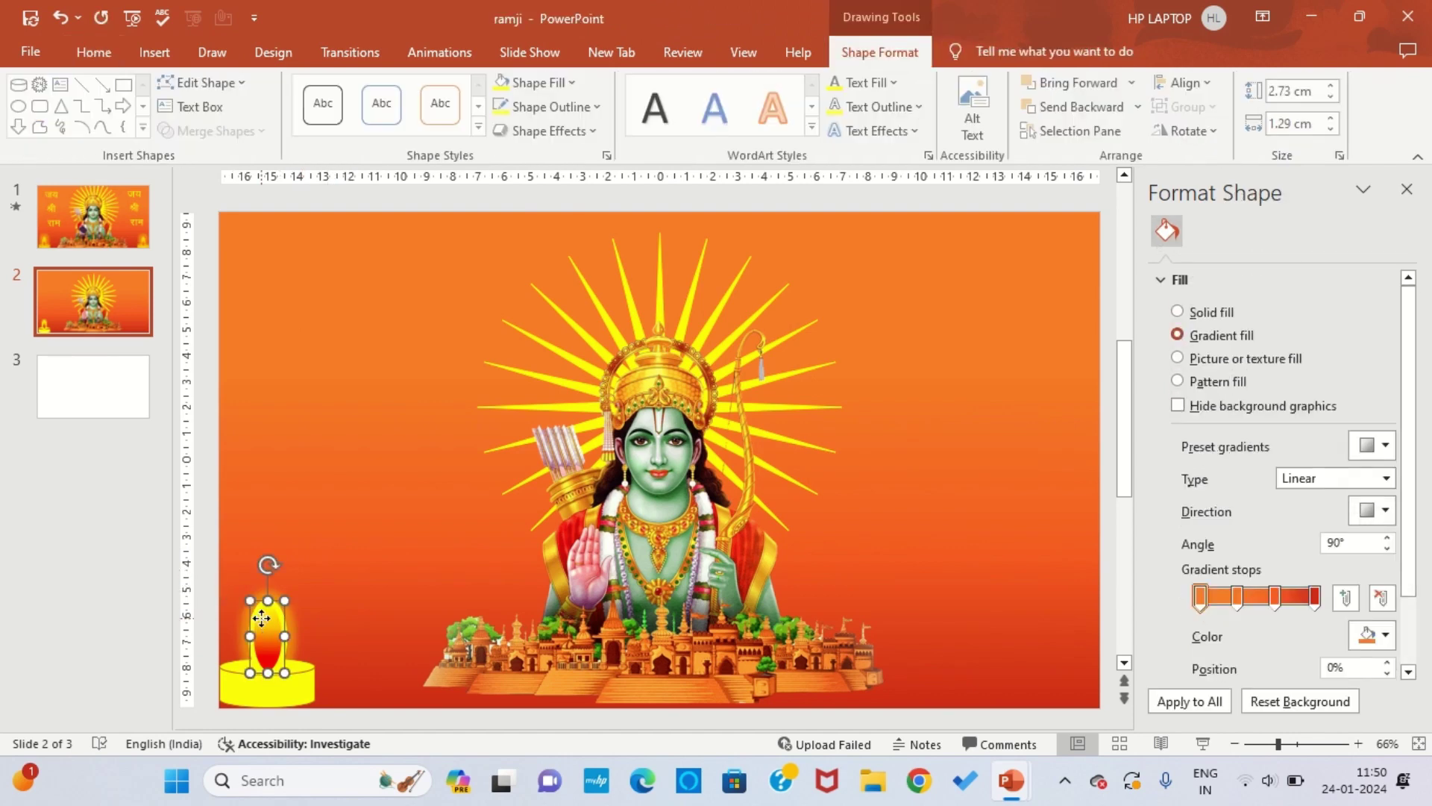
left_click(430, 49)
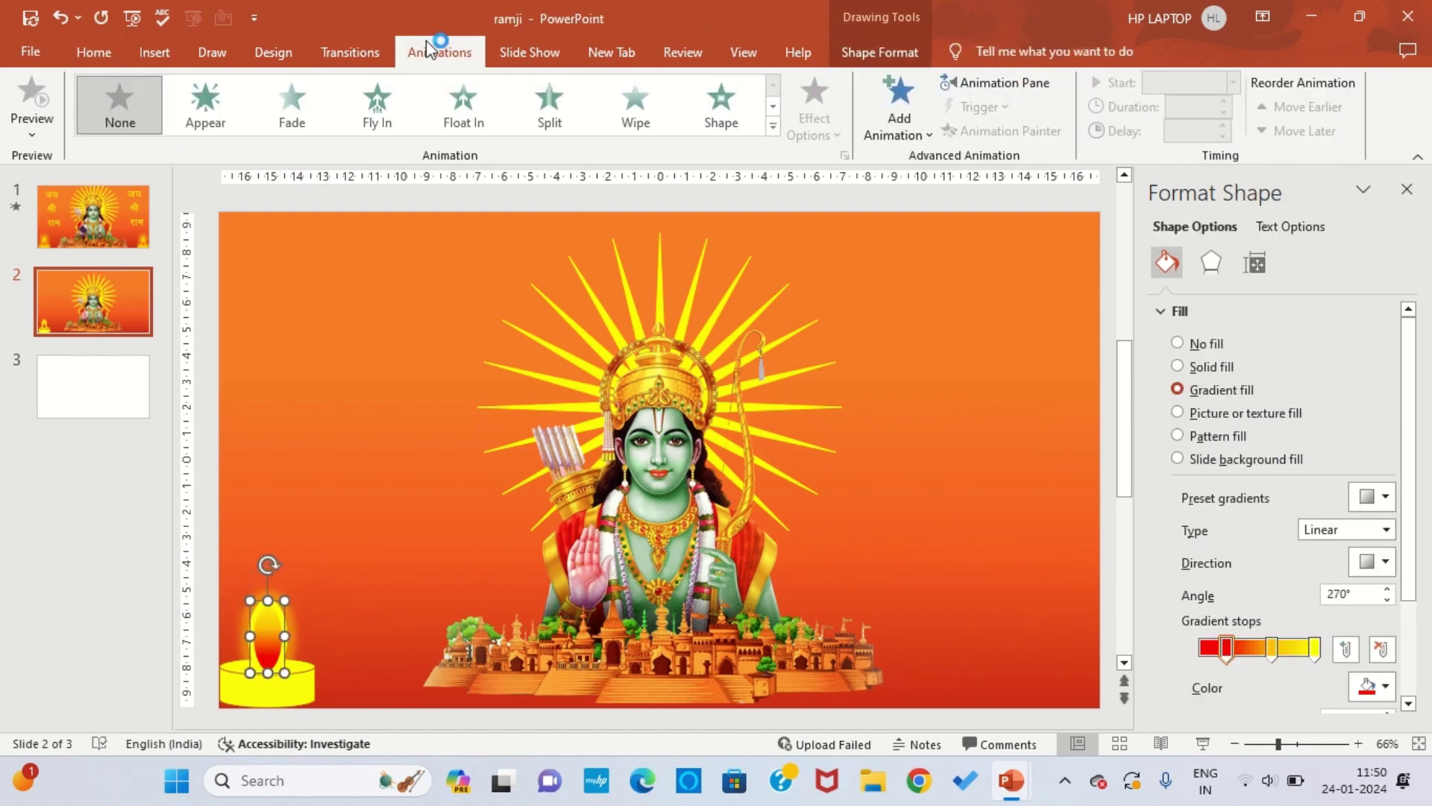
Apply the Pulse emphasis animation to the diya flame (Oval 12)
left_click(774, 126)
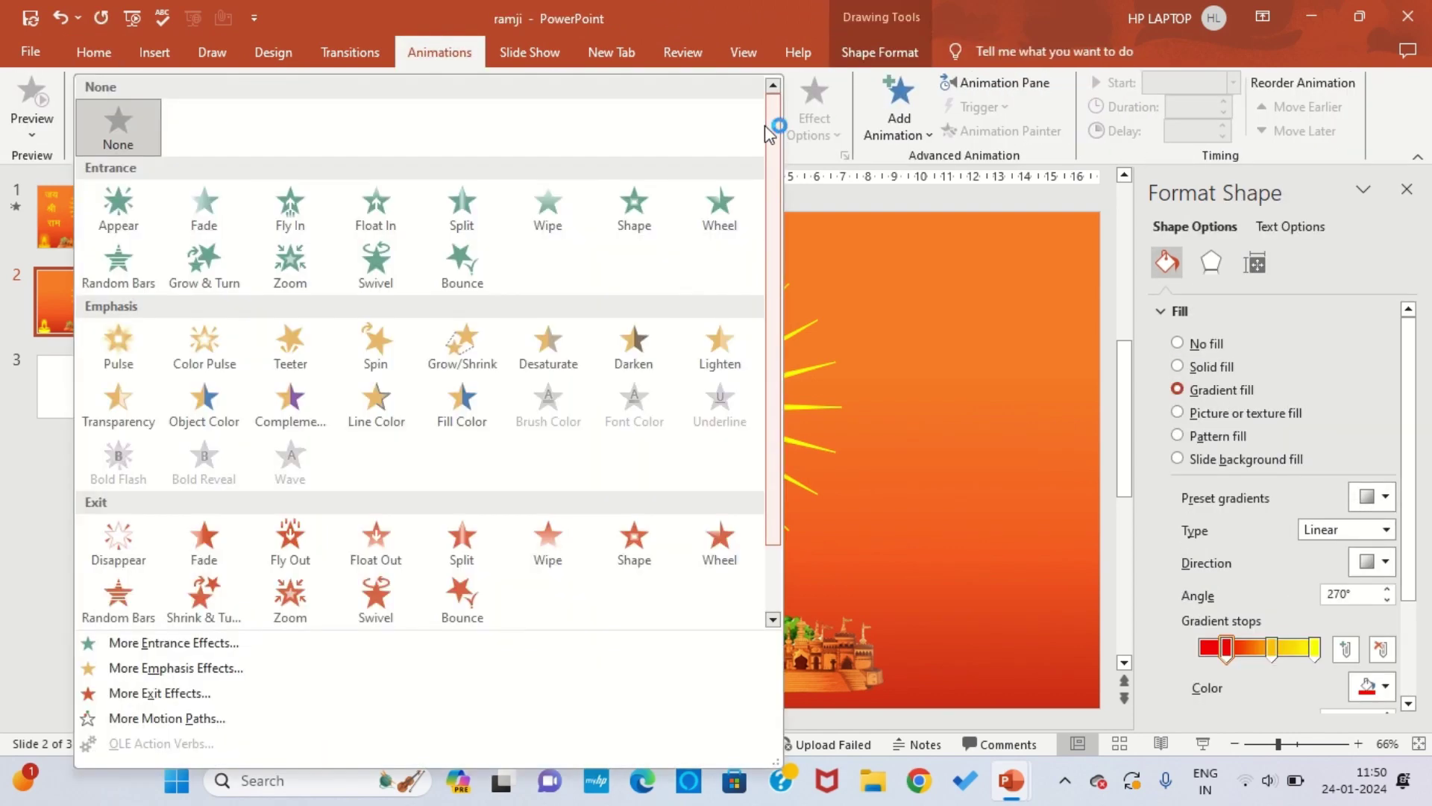
left_click(117, 343)
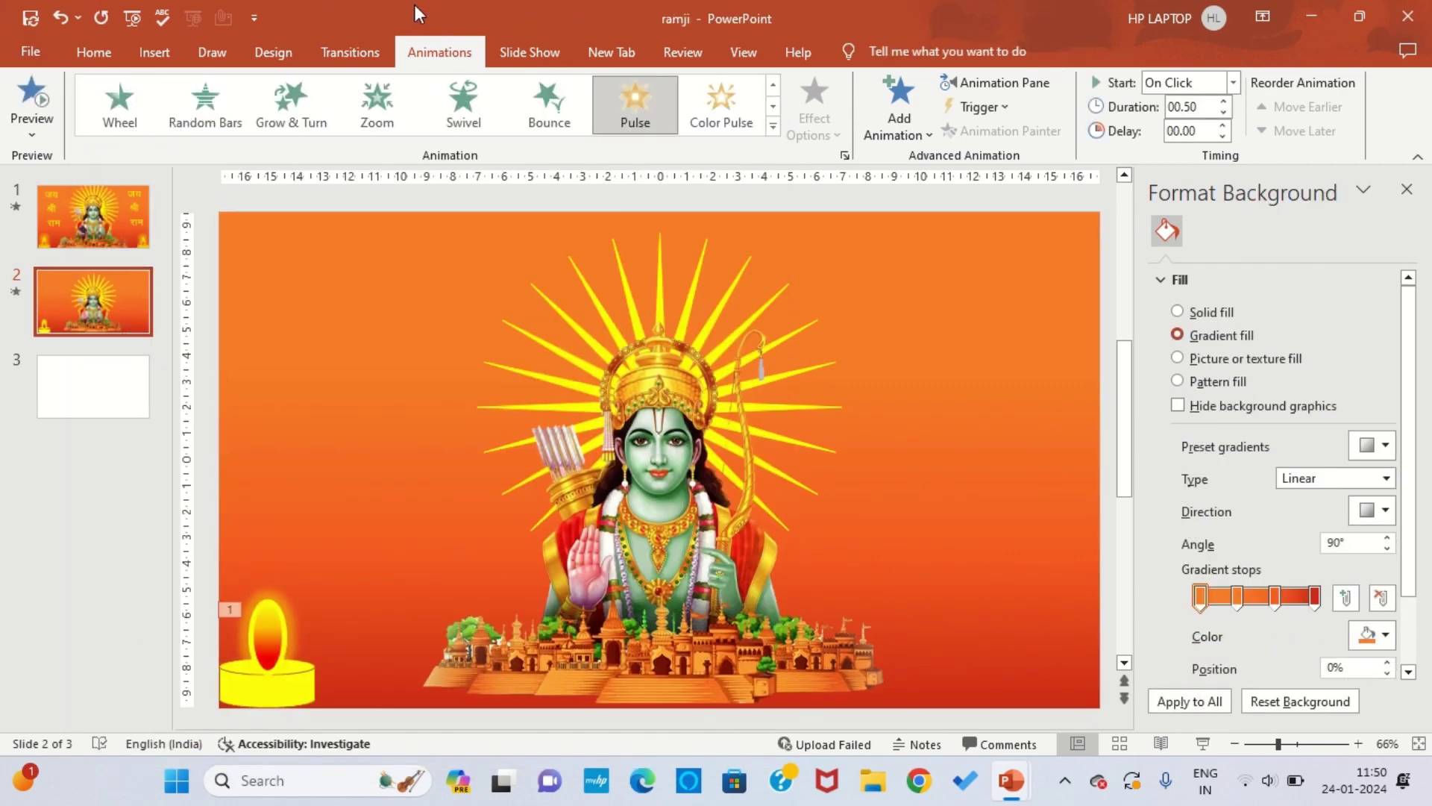
left_click(997, 83)
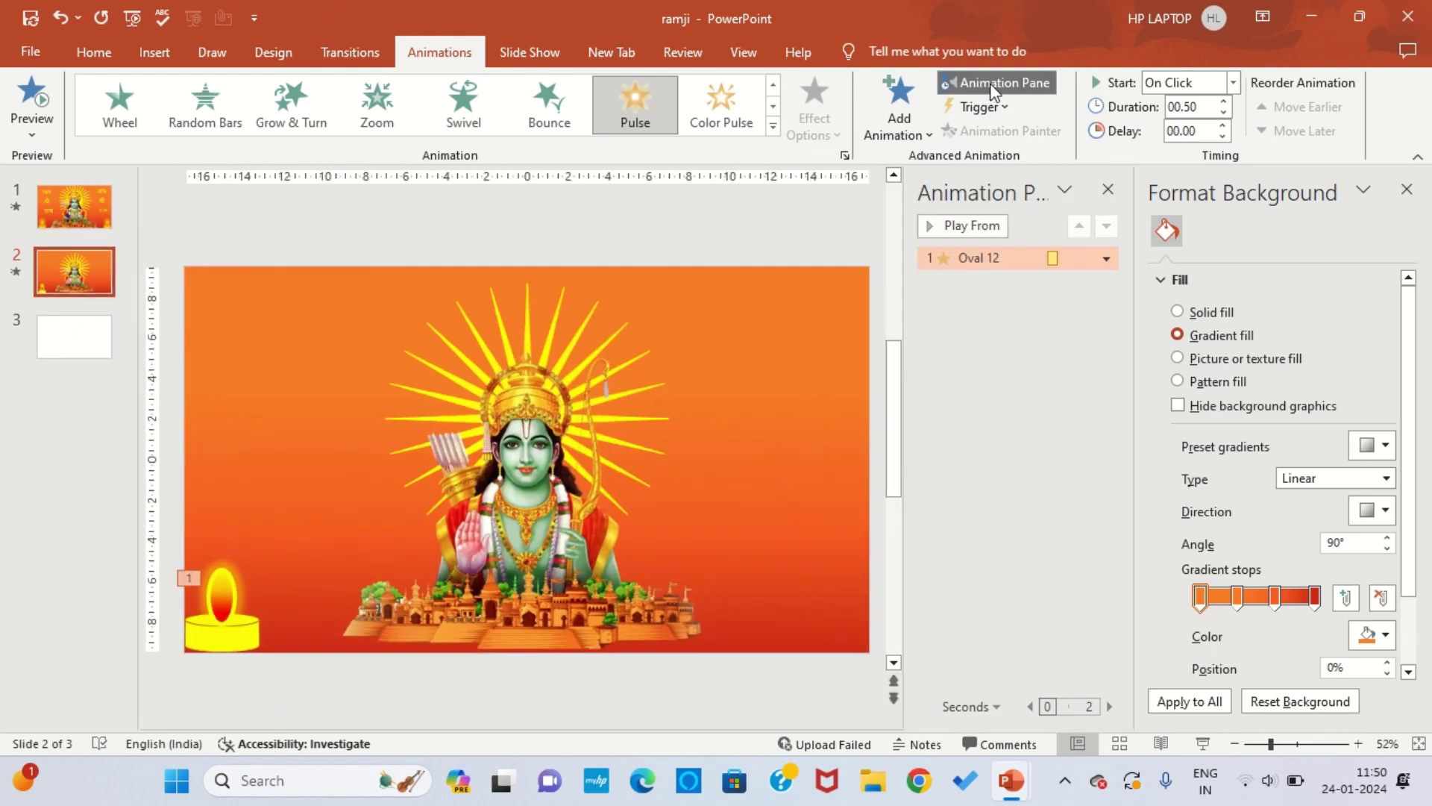
left_click(1407, 189)
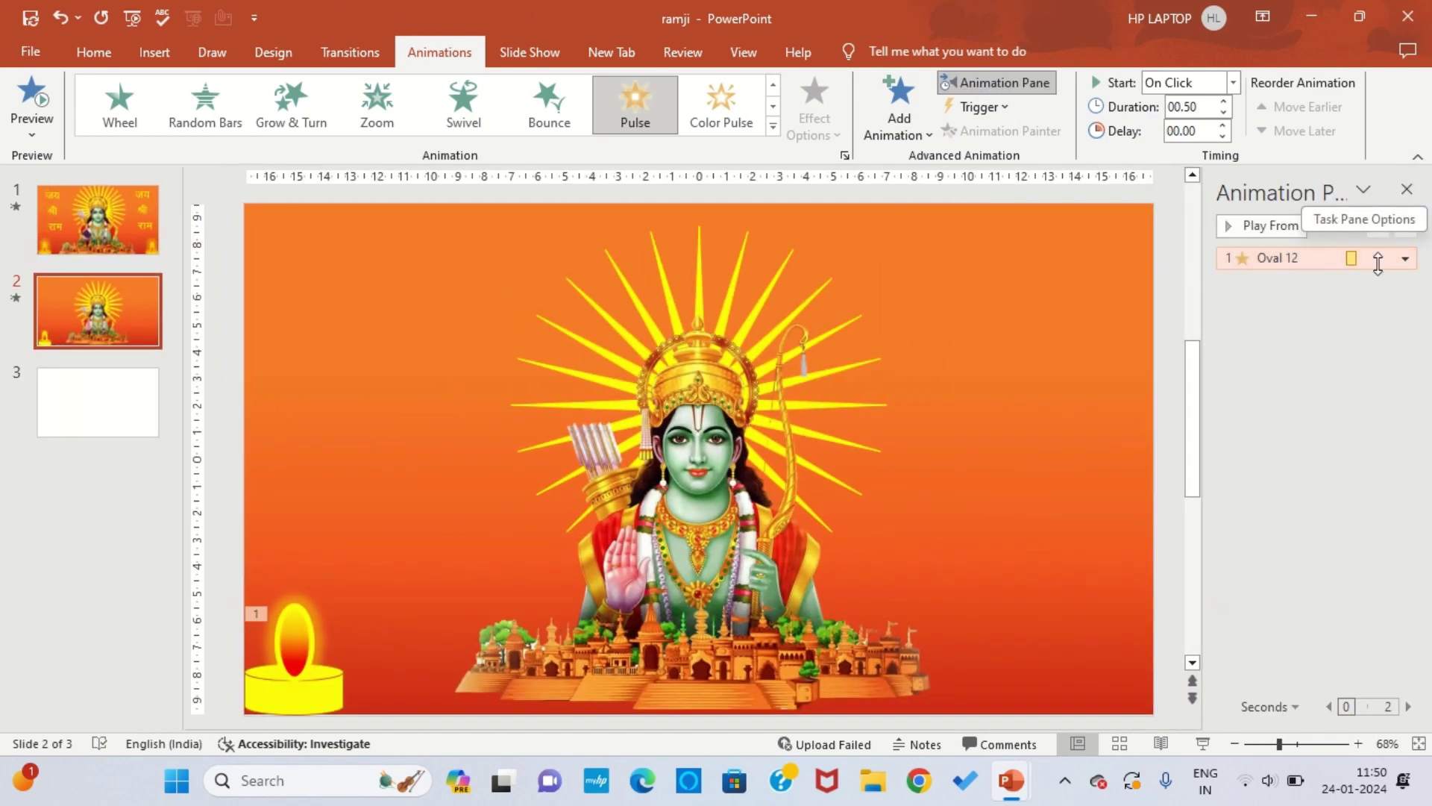
left_click(1405, 258)
left_click(1298, 380)
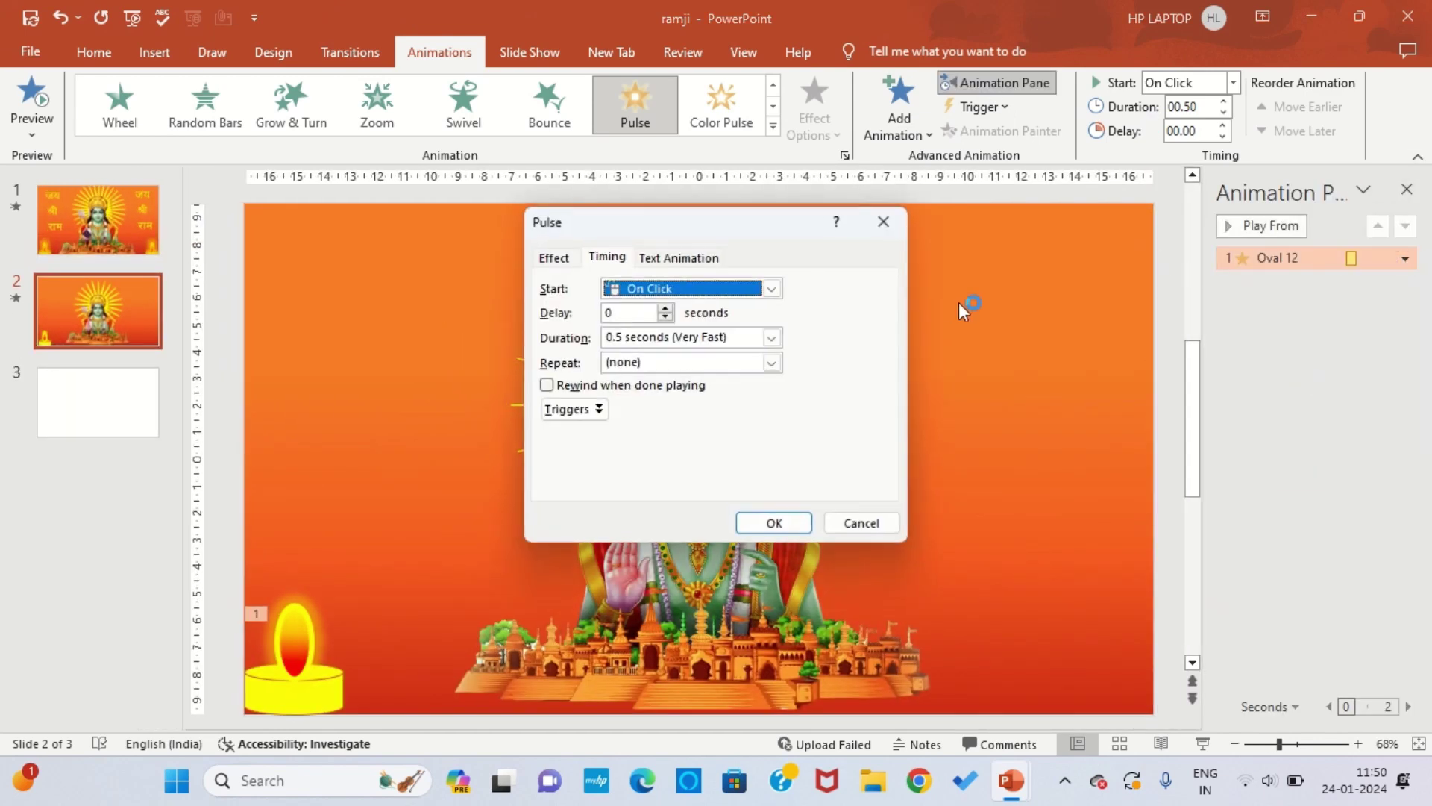
Time the pulse at 5 seconds, With Previous, repeating until end of slide
left_click(771, 337)
left_click(705, 370)
left_click(771, 289)
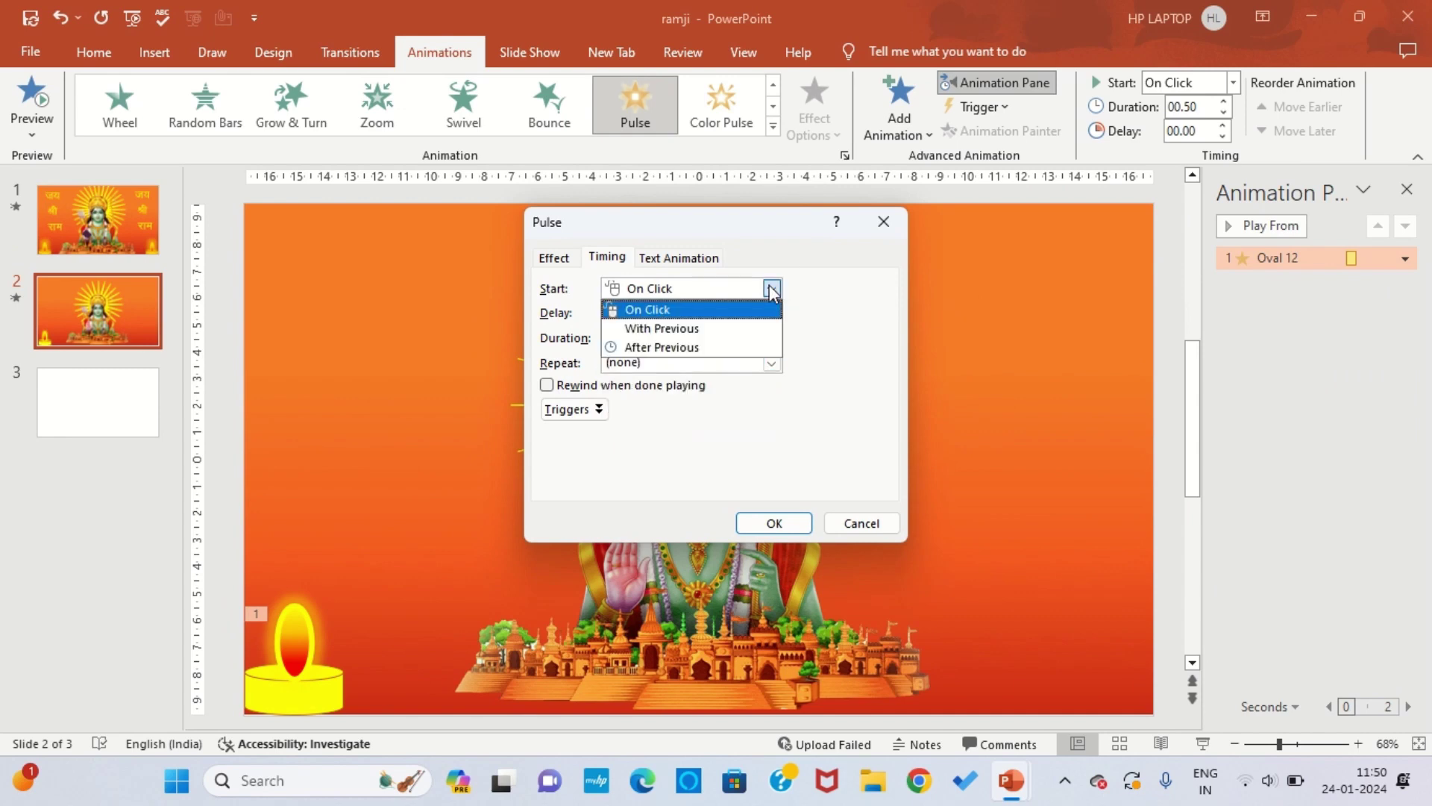
left_click(671, 326)
left_click(771, 363)
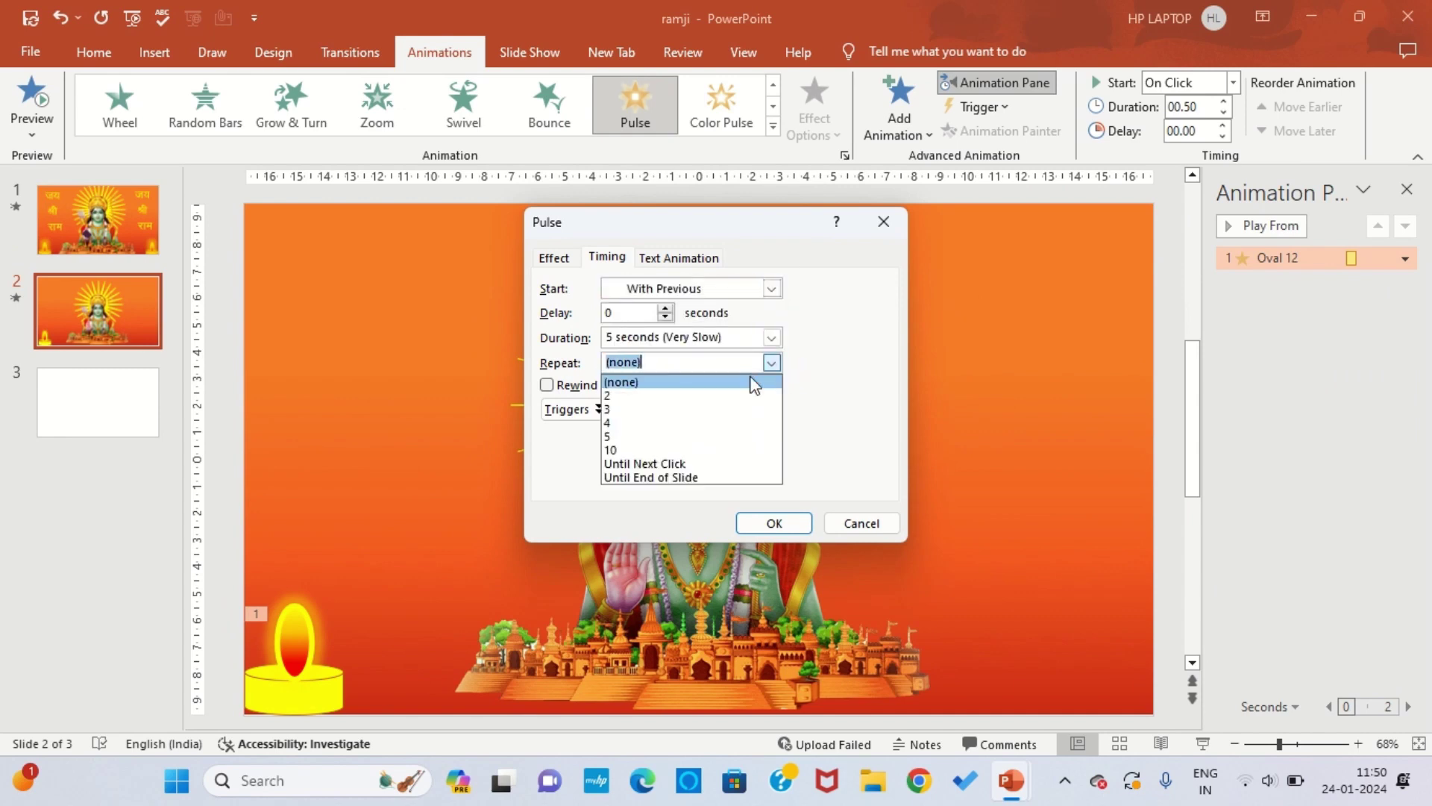
left_click(676, 478)
left_click(774, 524)
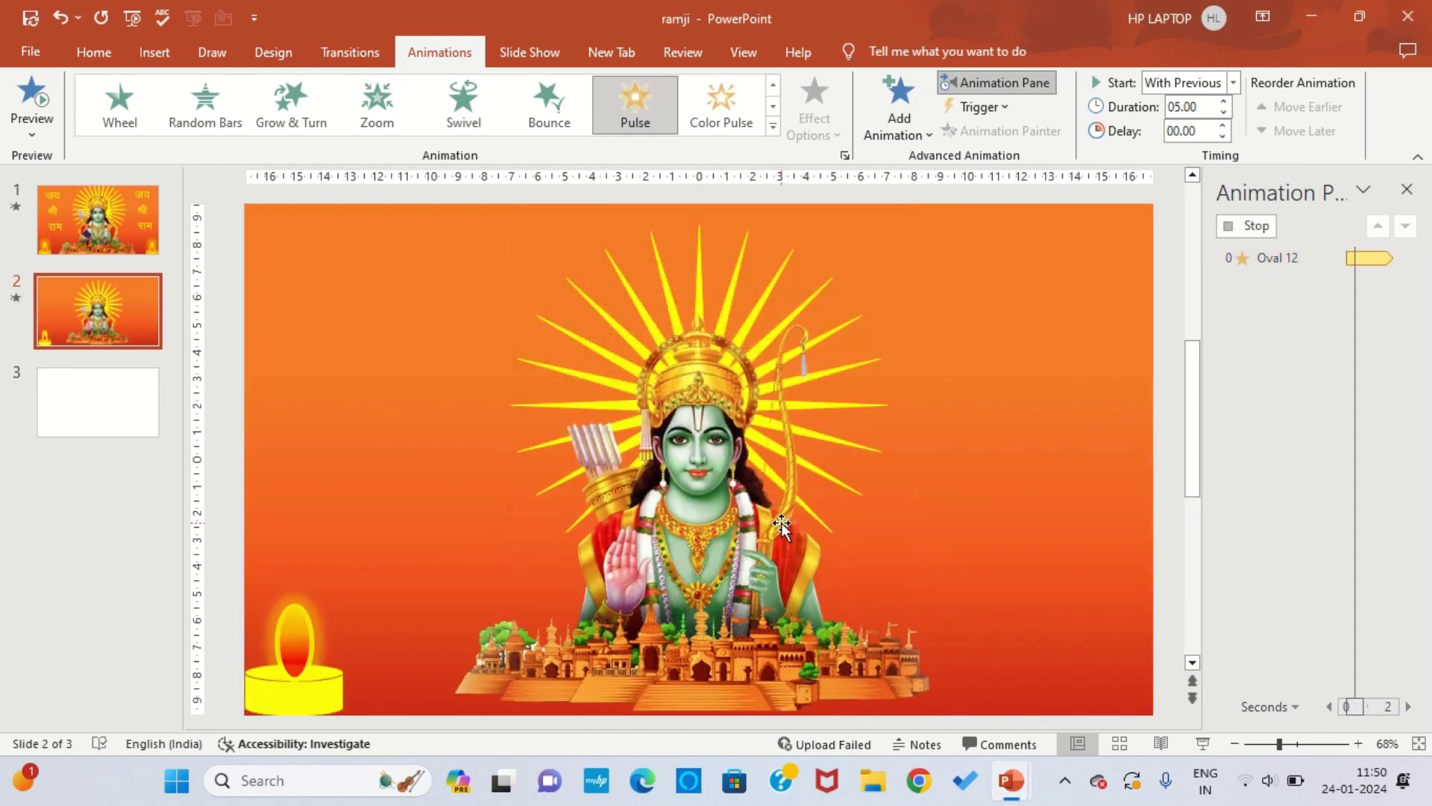
left_click(290, 705)
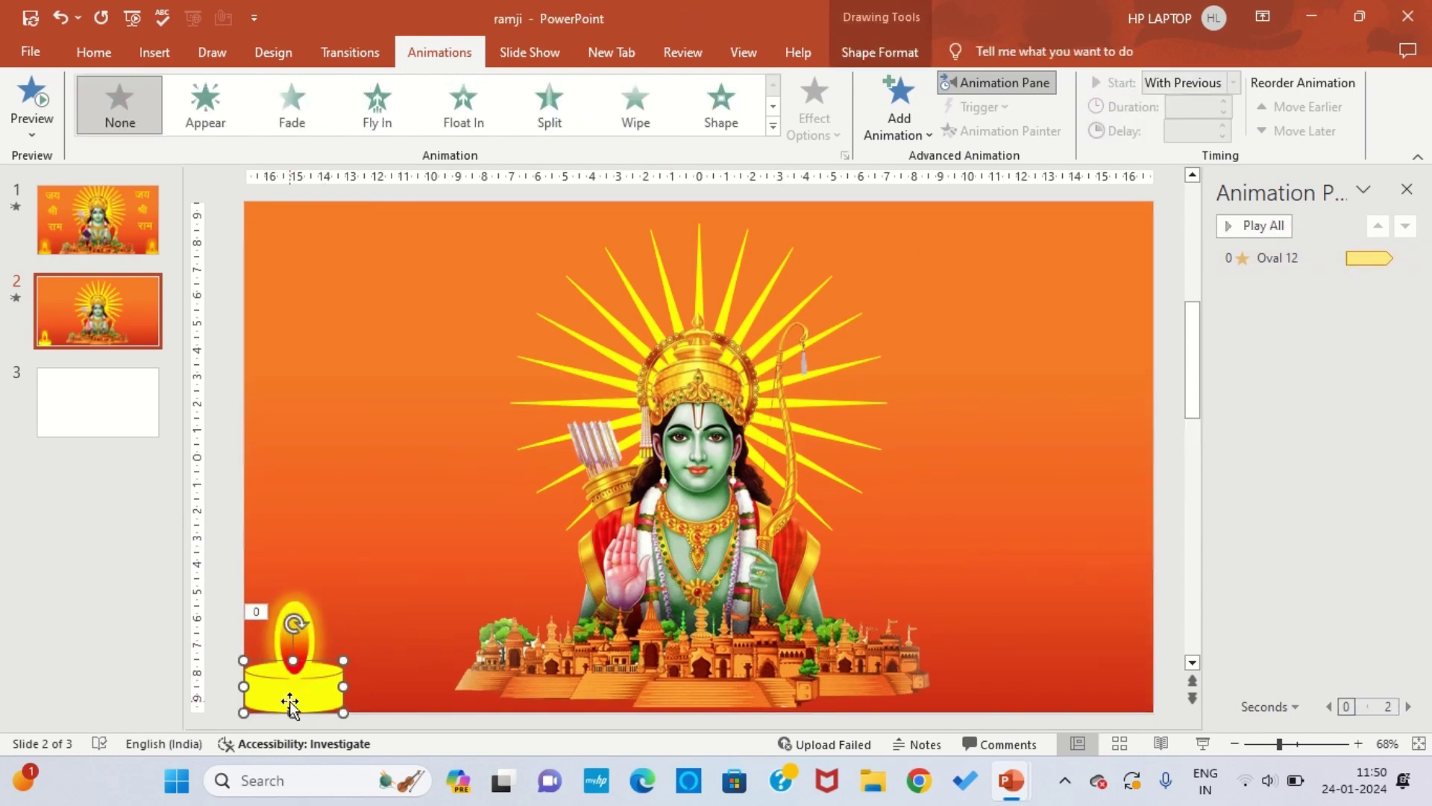
Duplicate the diya into the bottom-right corner of the slide
left_click(290, 605)
key("ctrl+d")
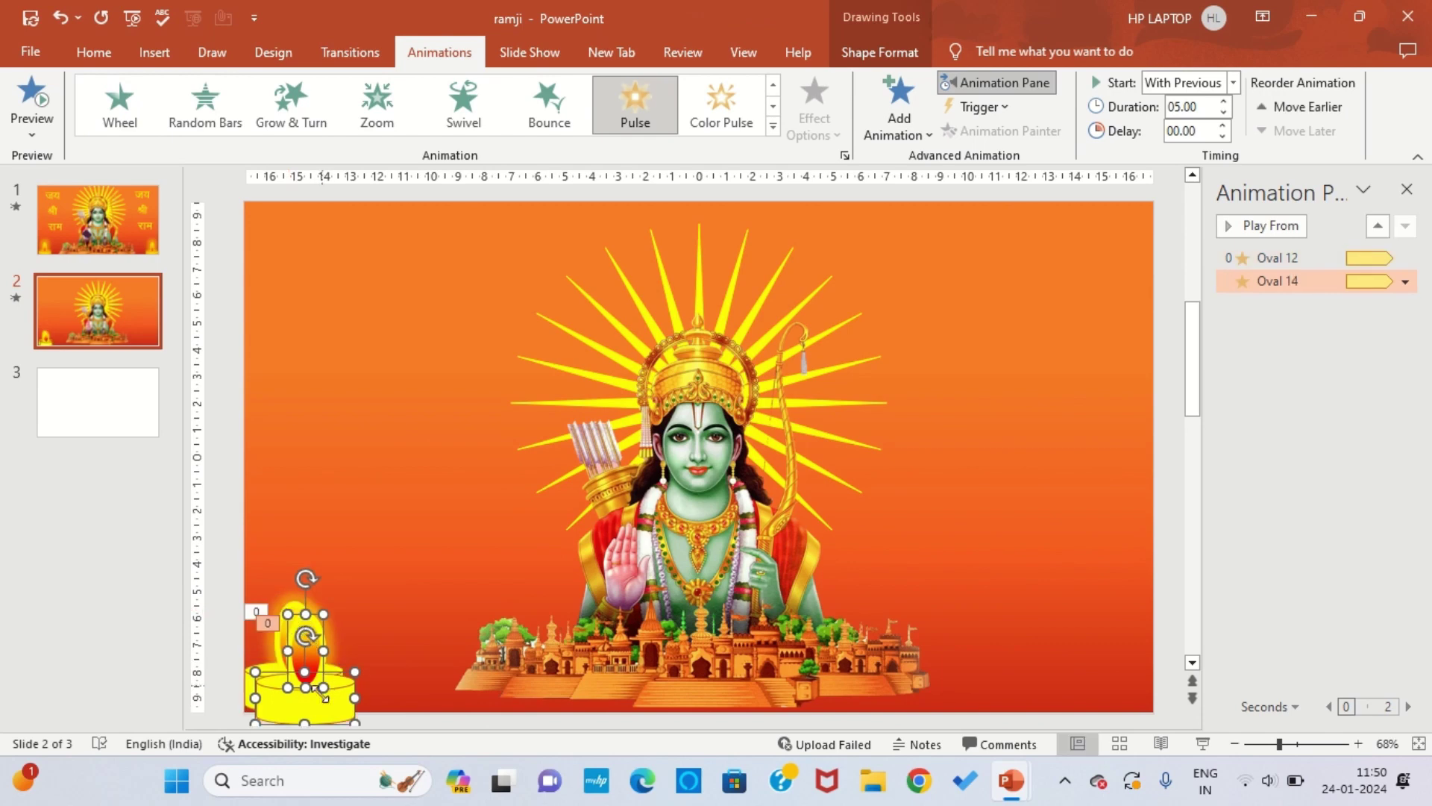
left_click_drag(293, 618, 1114, 703)
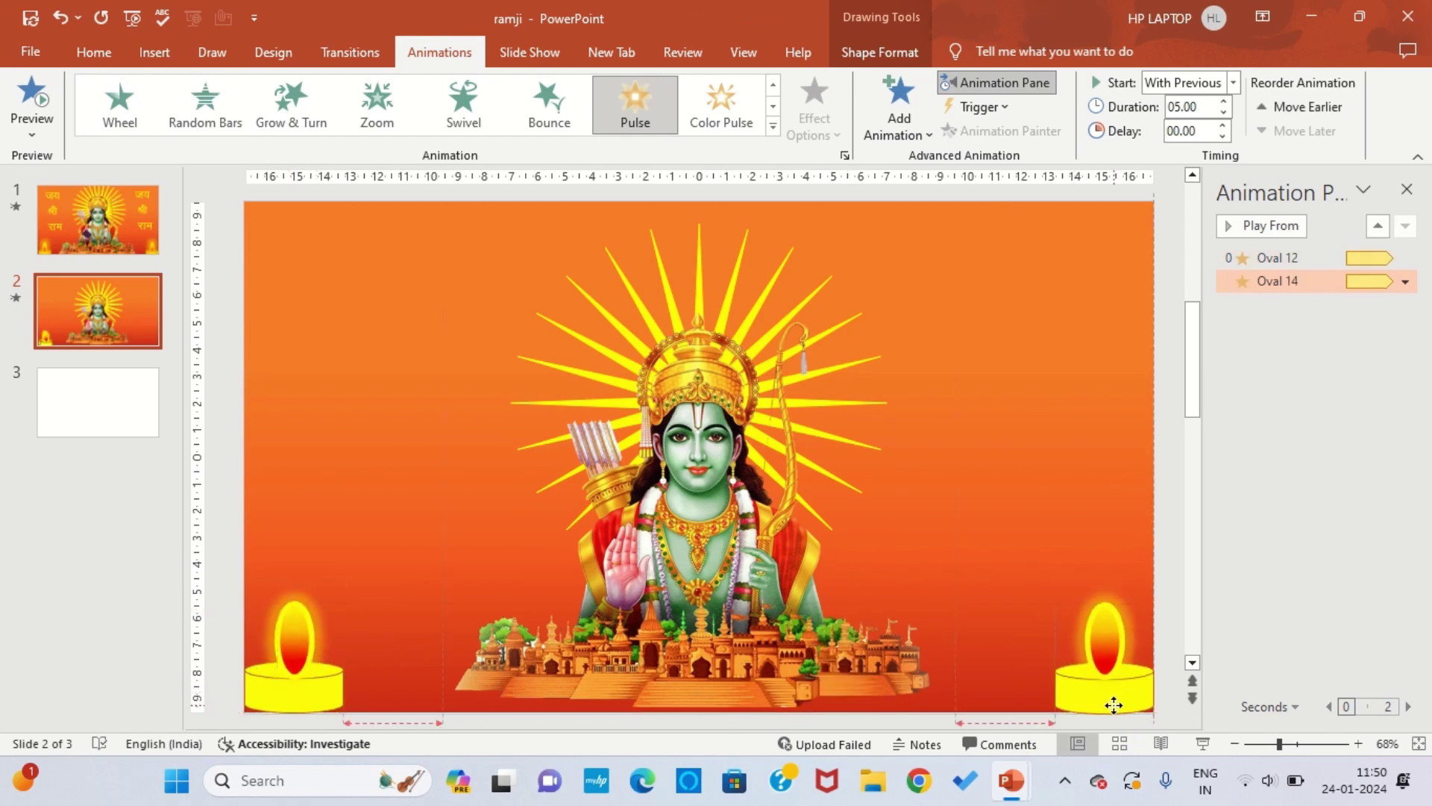
left_click(973, 534)
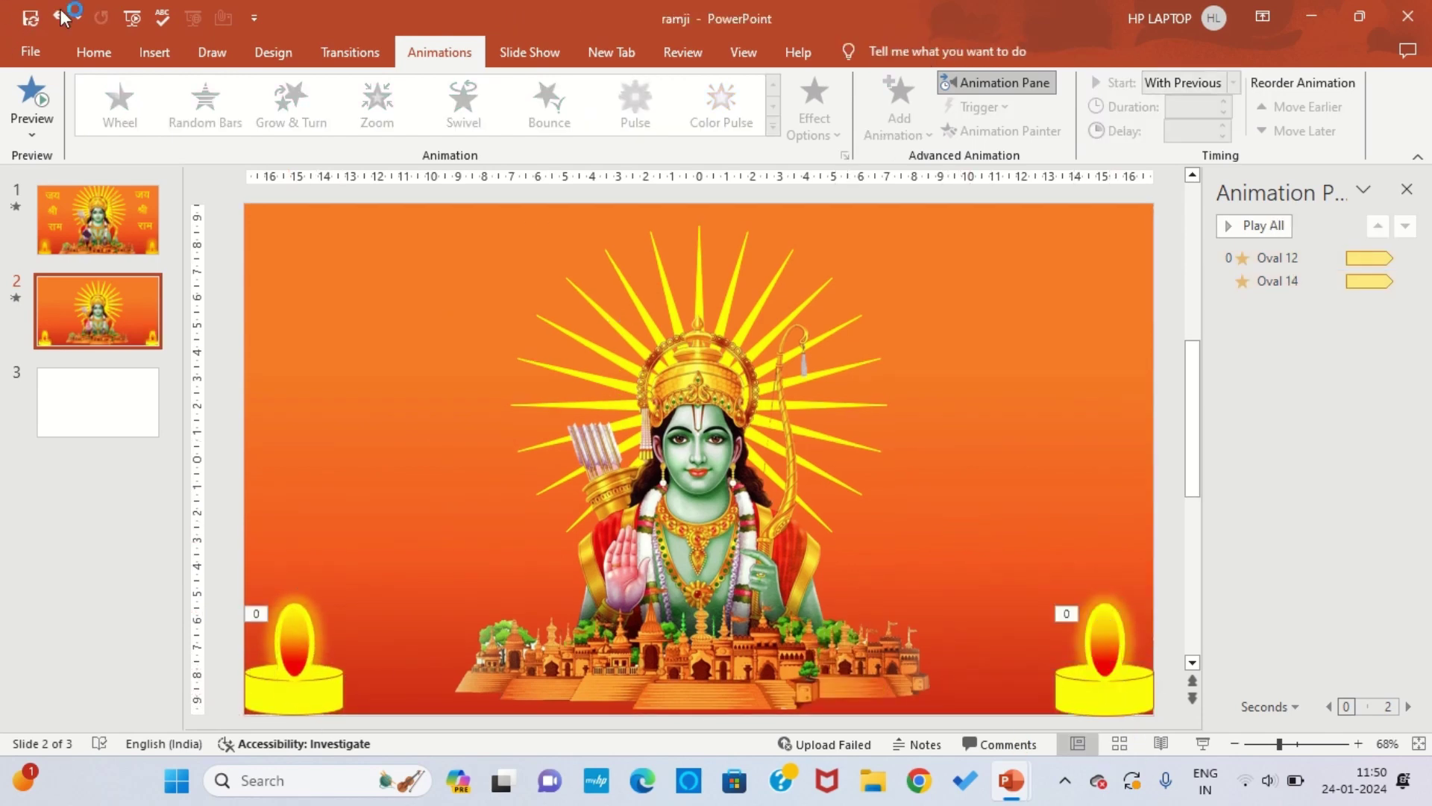
left_click(154, 51)
left_click(332, 123)
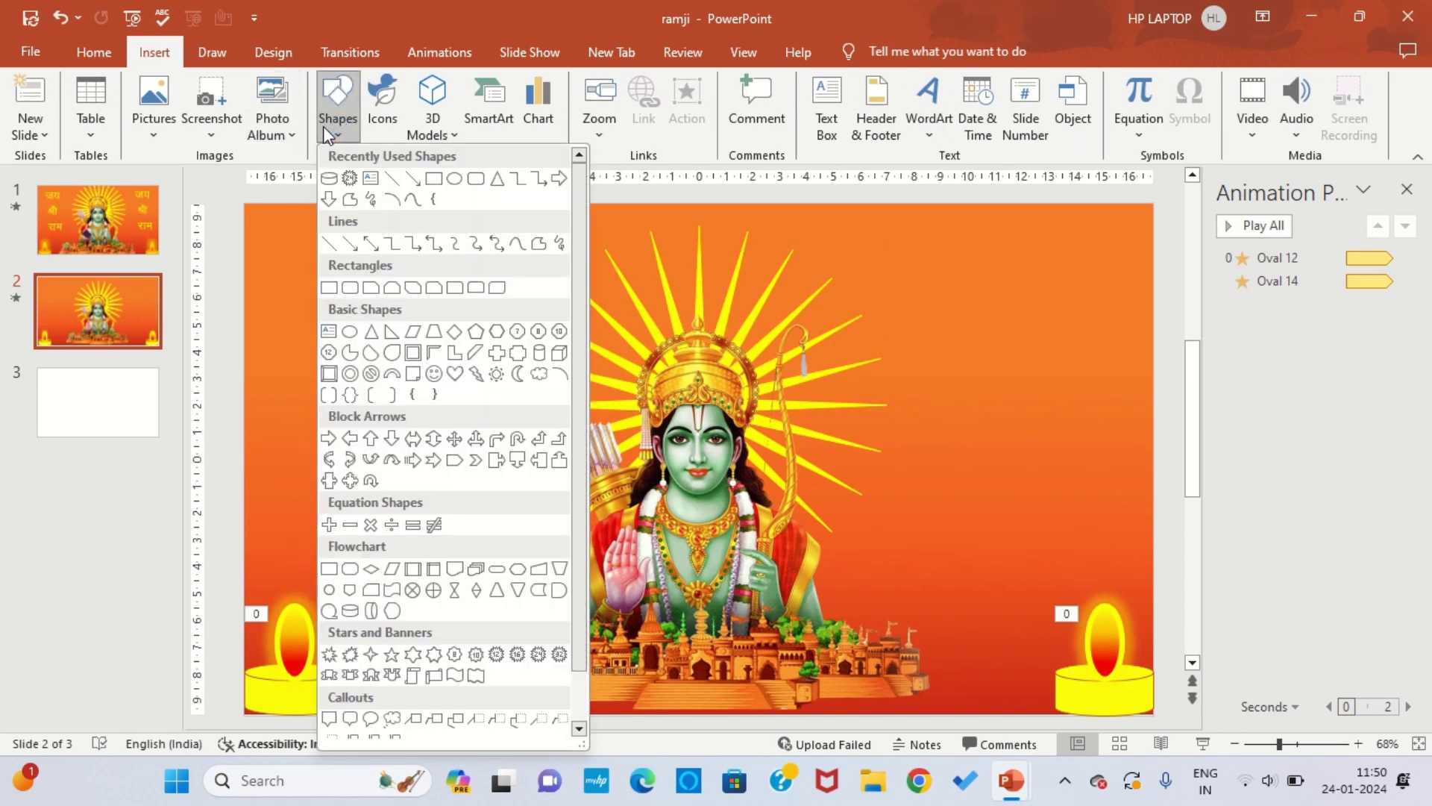
Draw a small teardrop near the upper left and copy it as a second petal
left_click(407, 362)
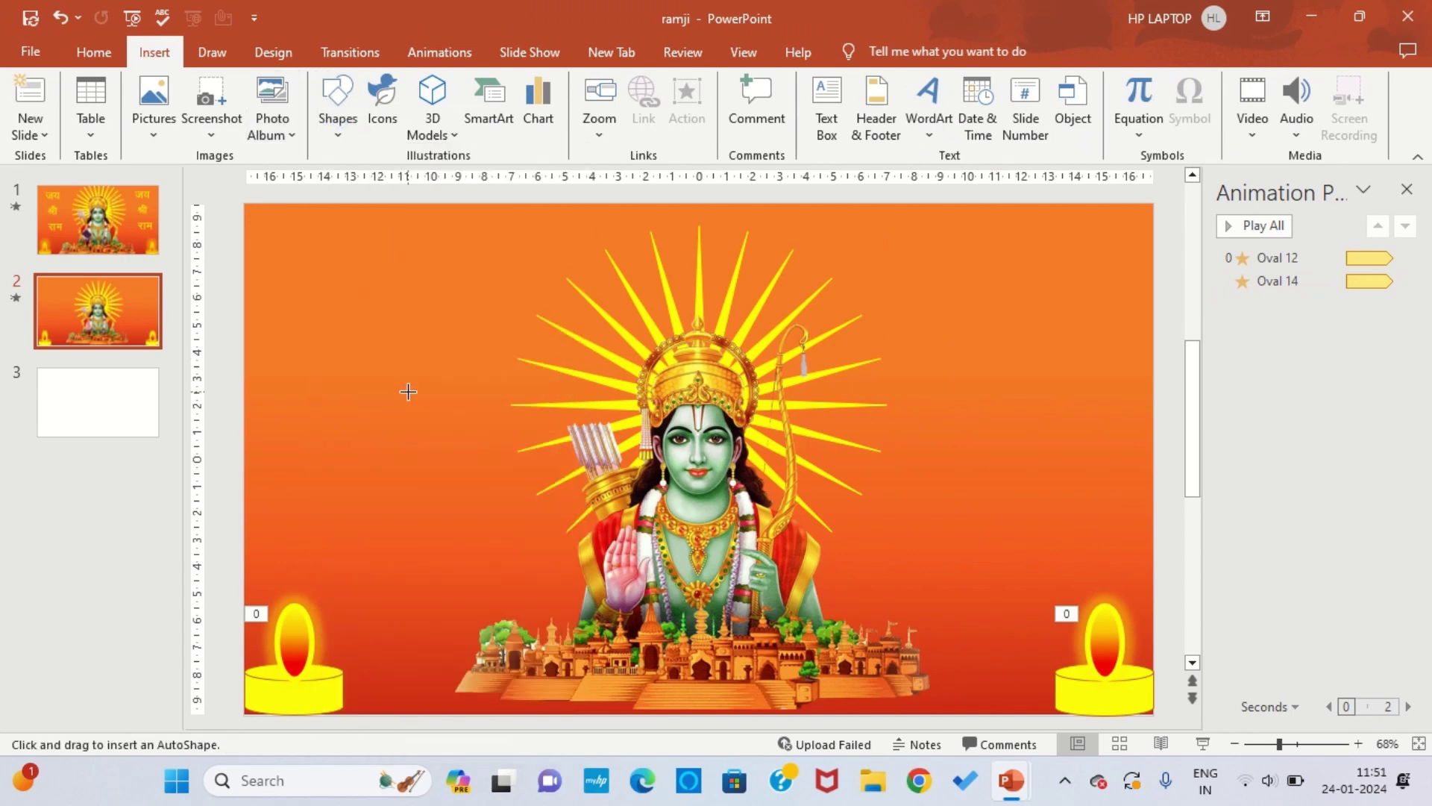
left_click_drag(298, 401, 335, 436)
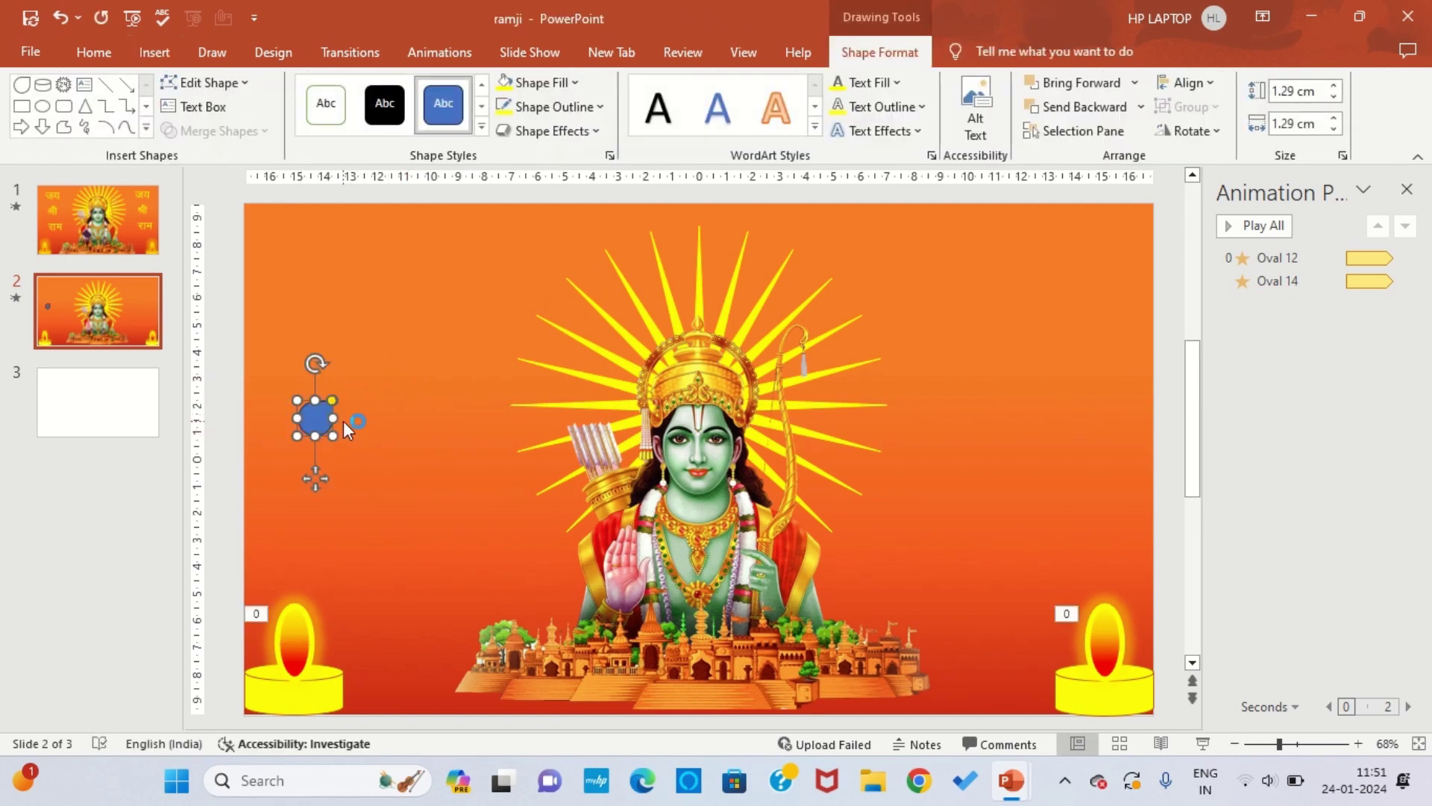
left_click_drag(330, 433, 350, 386)
left_click(1191, 130)
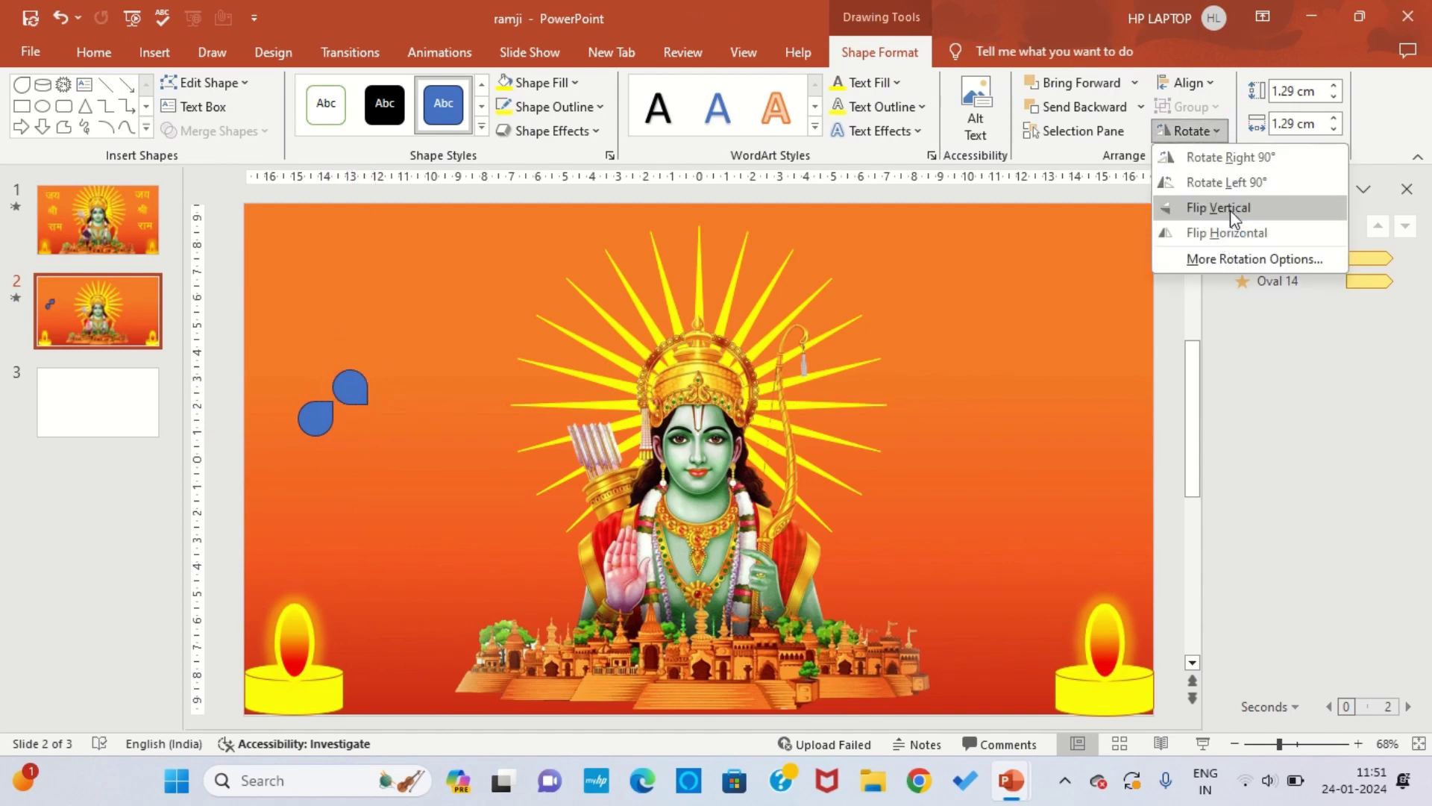
left_click(1239, 158)
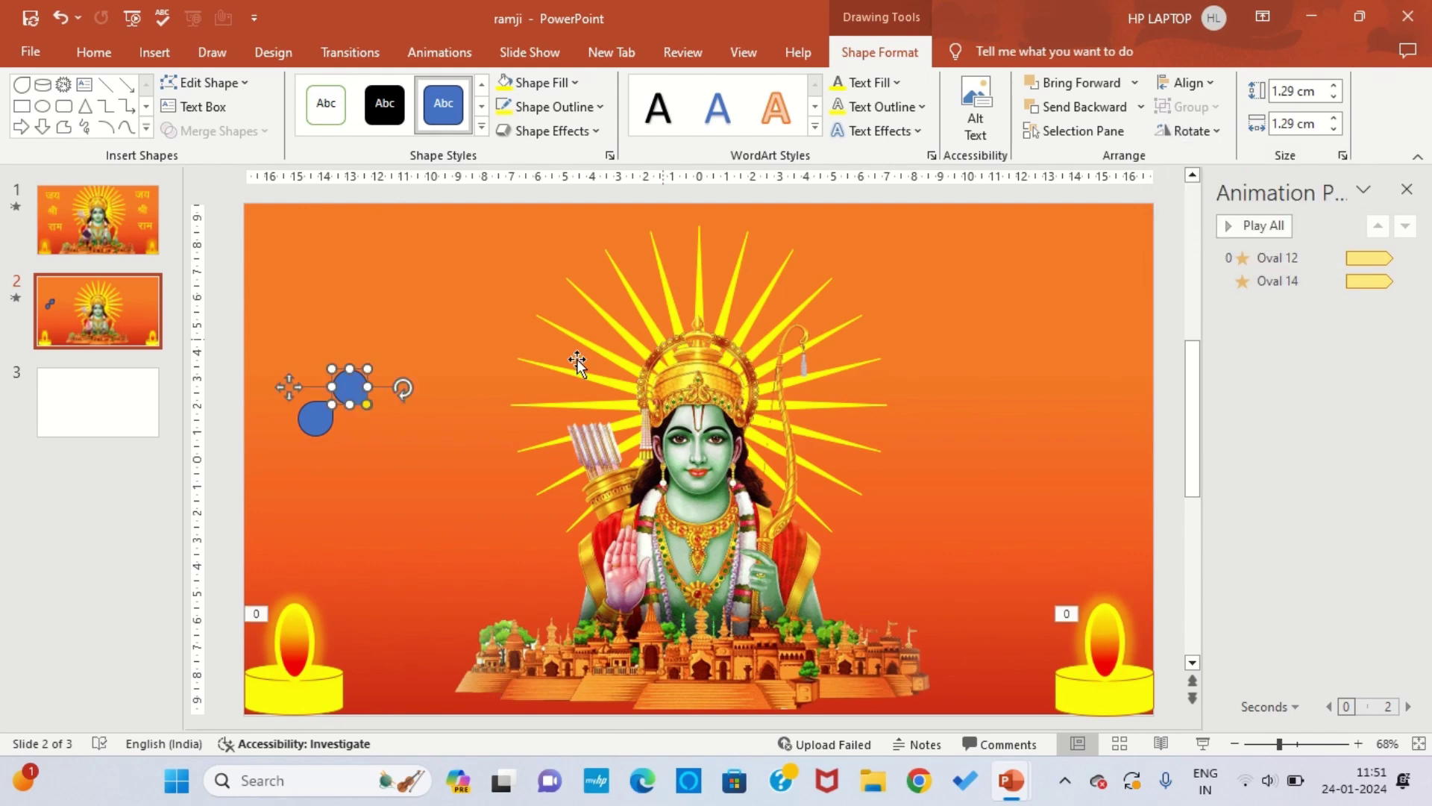
left_click_drag(351, 386, 323, 367)
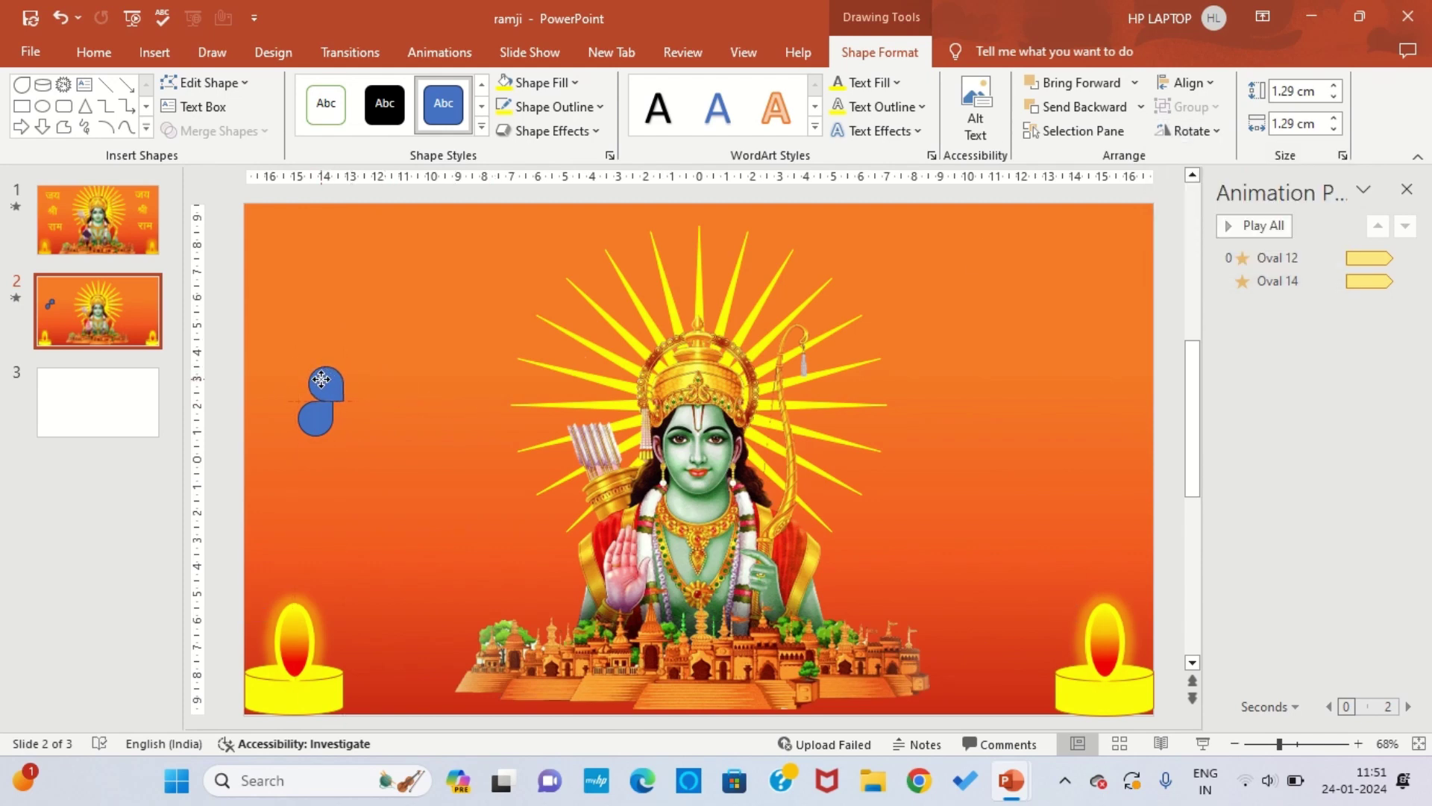
left_click_drag(320, 384, 321, 378)
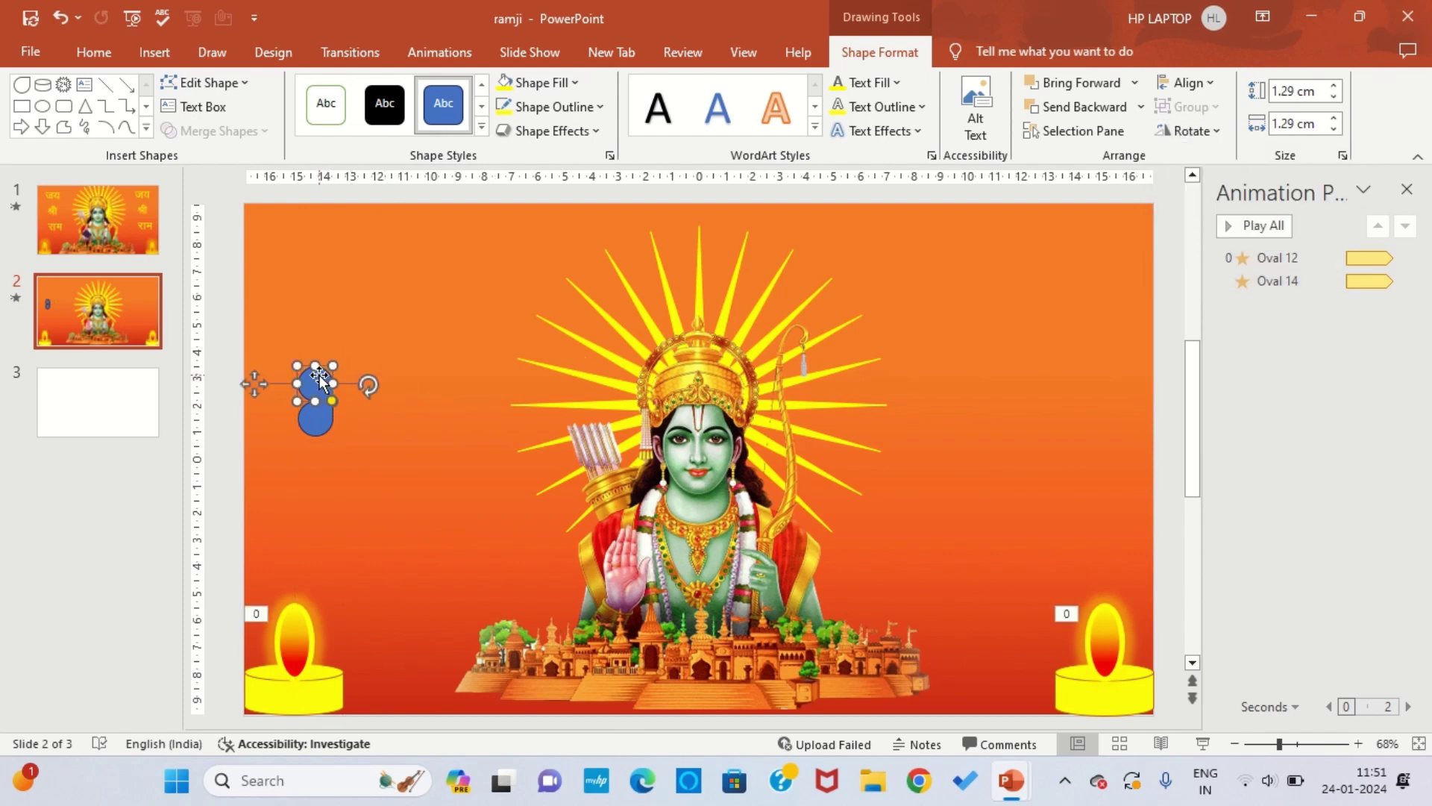
key("ctrl+z")
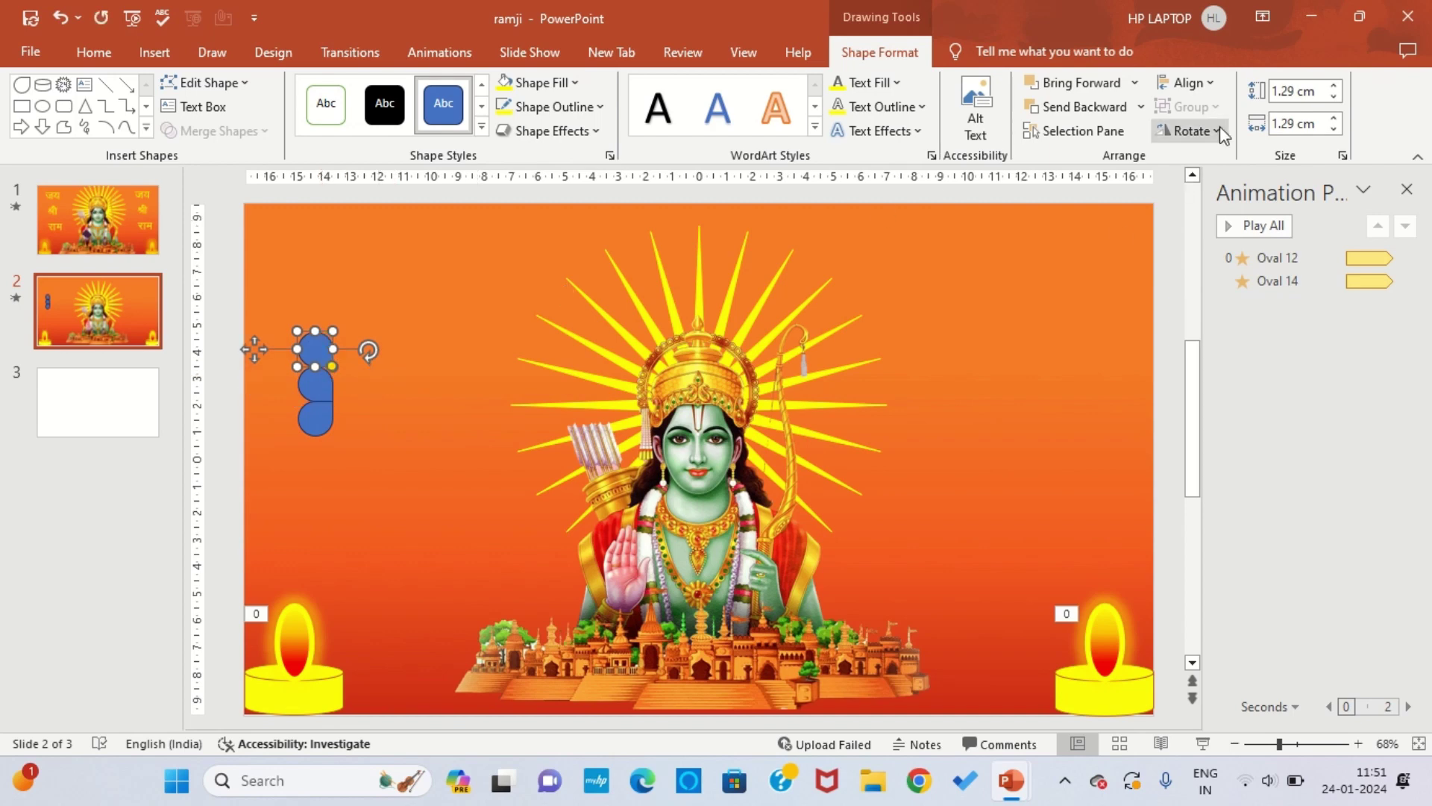
Rotate the top petal 90° left and mirror a petal horizontally to fit them together
left_click(1219, 129)
left_click(1218, 183)
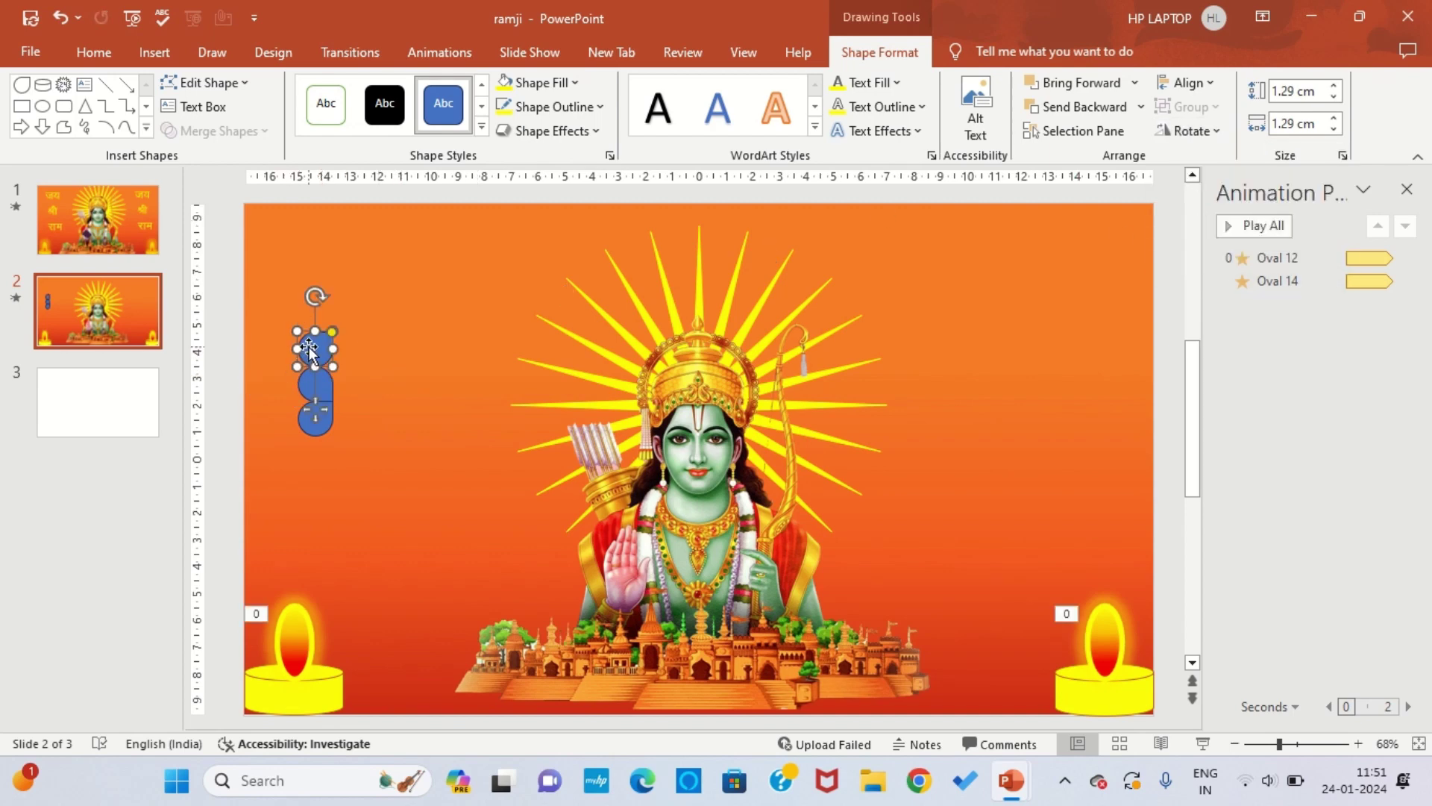
left_click_drag(310, 350, 348, 416)
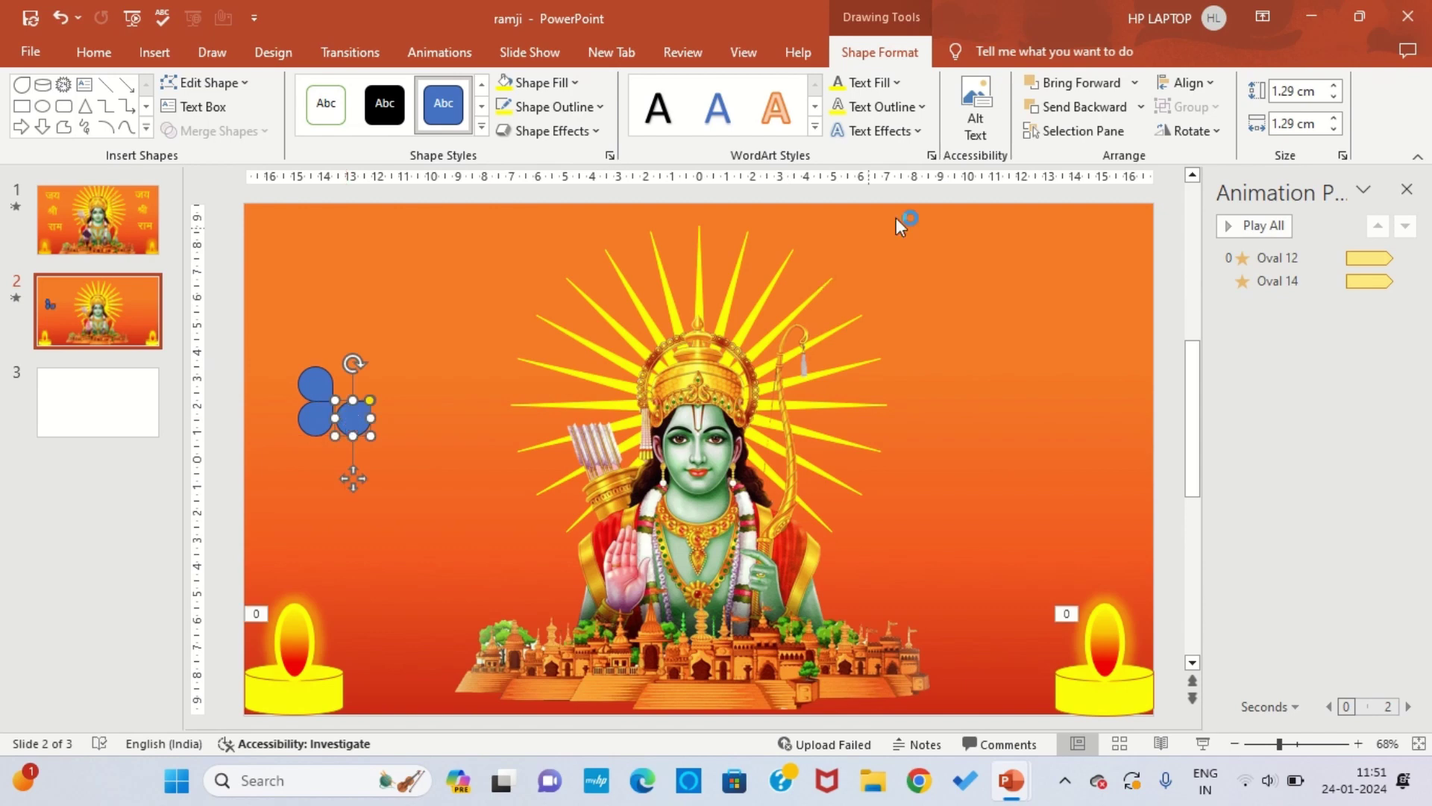
left_click(1192, 131)
left_click(1194, 233)
left_click_drag(346, 424, 344, 429)
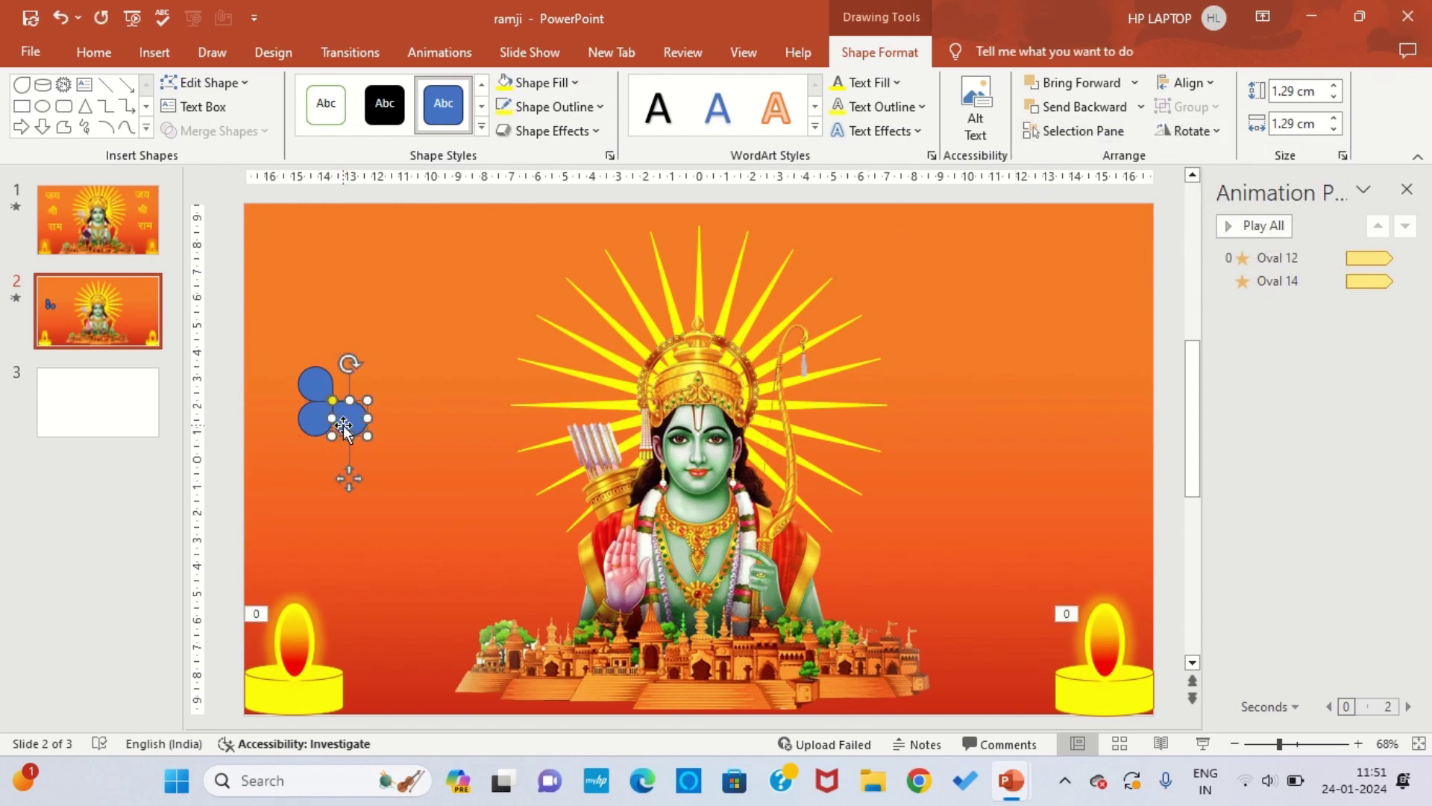
Add a fourth rotated petal, then select all four and tilt the flower diagonally
key("ctrl+d")
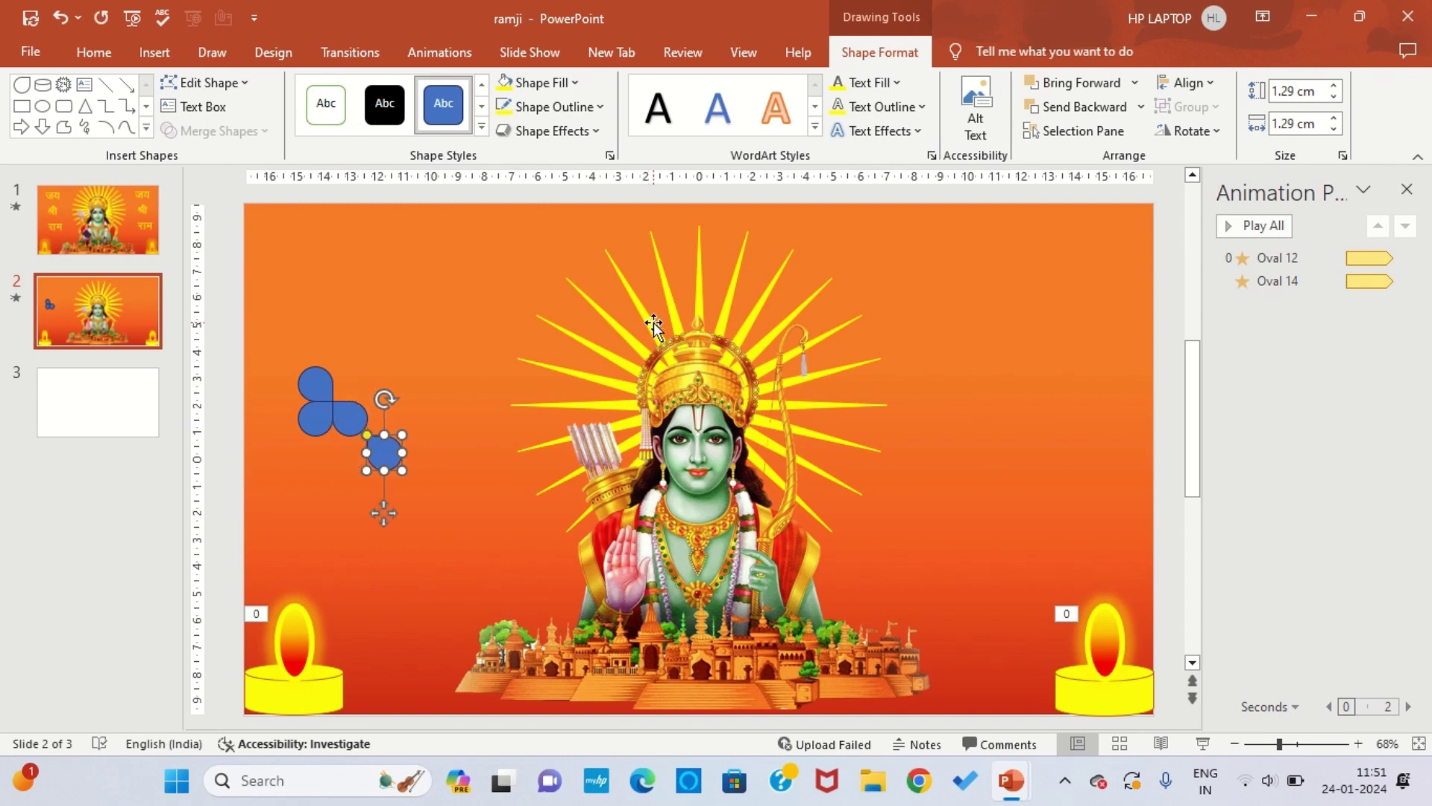
left_click(1181, 131)
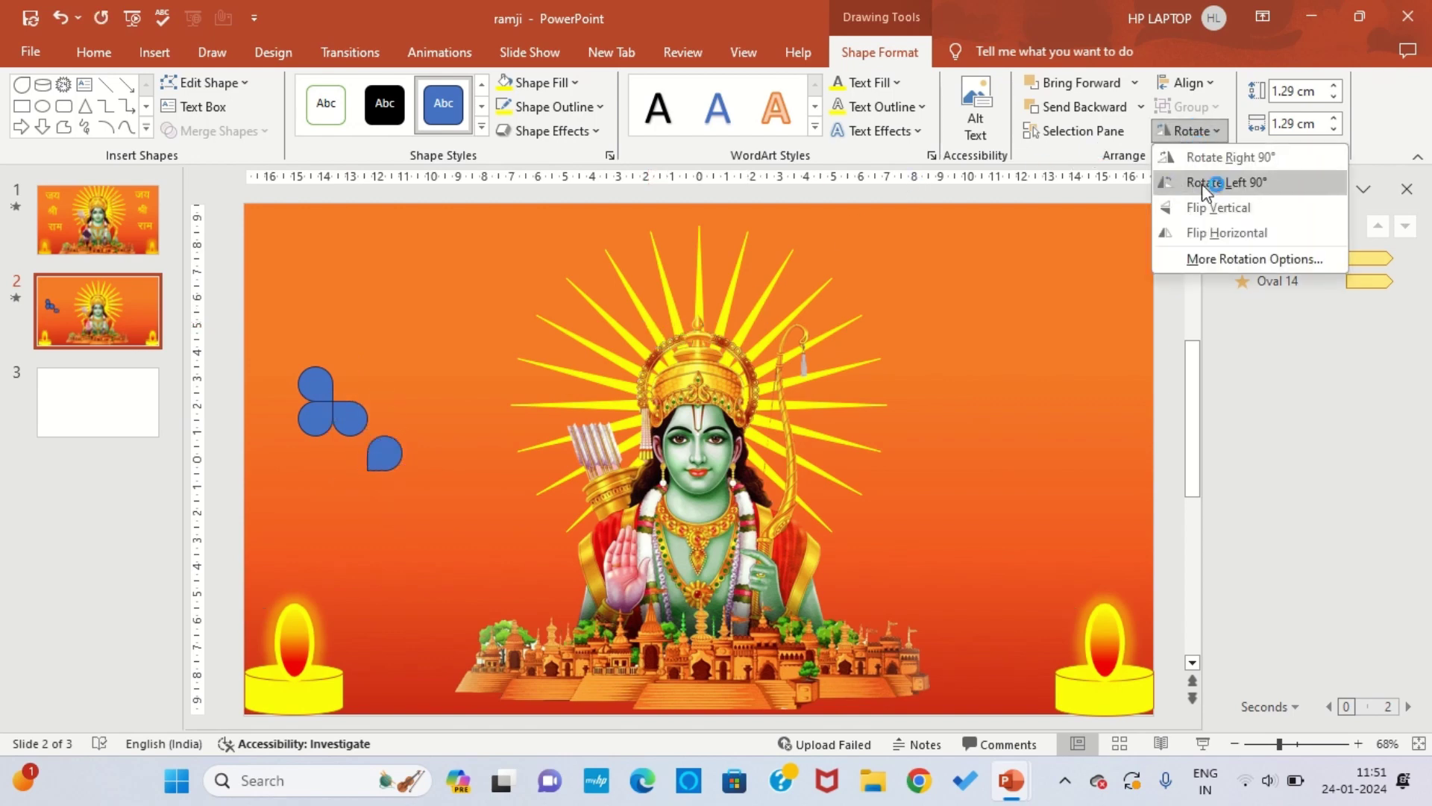
left_click(1202, 184)
left_click_drag(385, 453, 352, 390)
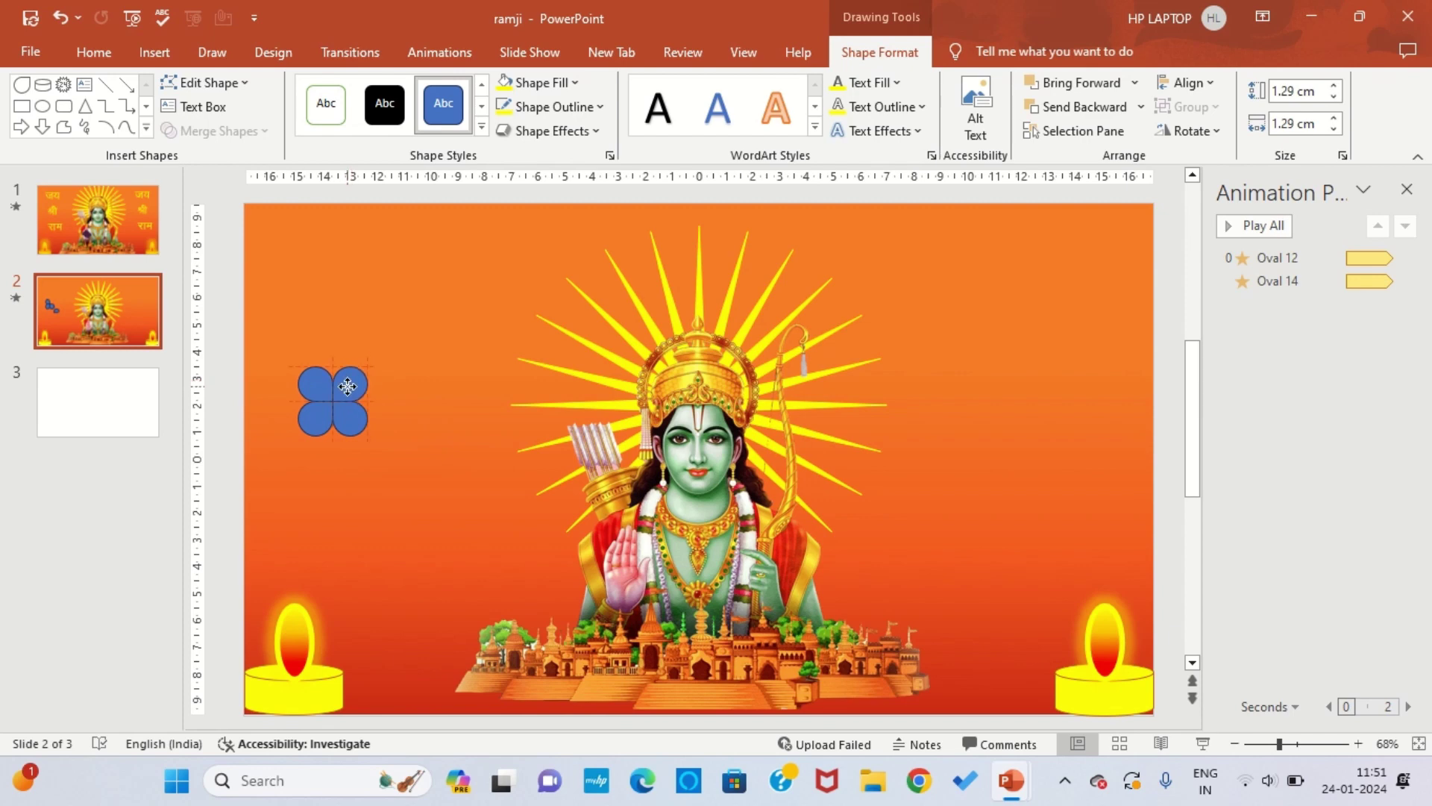
left_click(389, 395)
left_click_drag(261, 340, 392, 446)
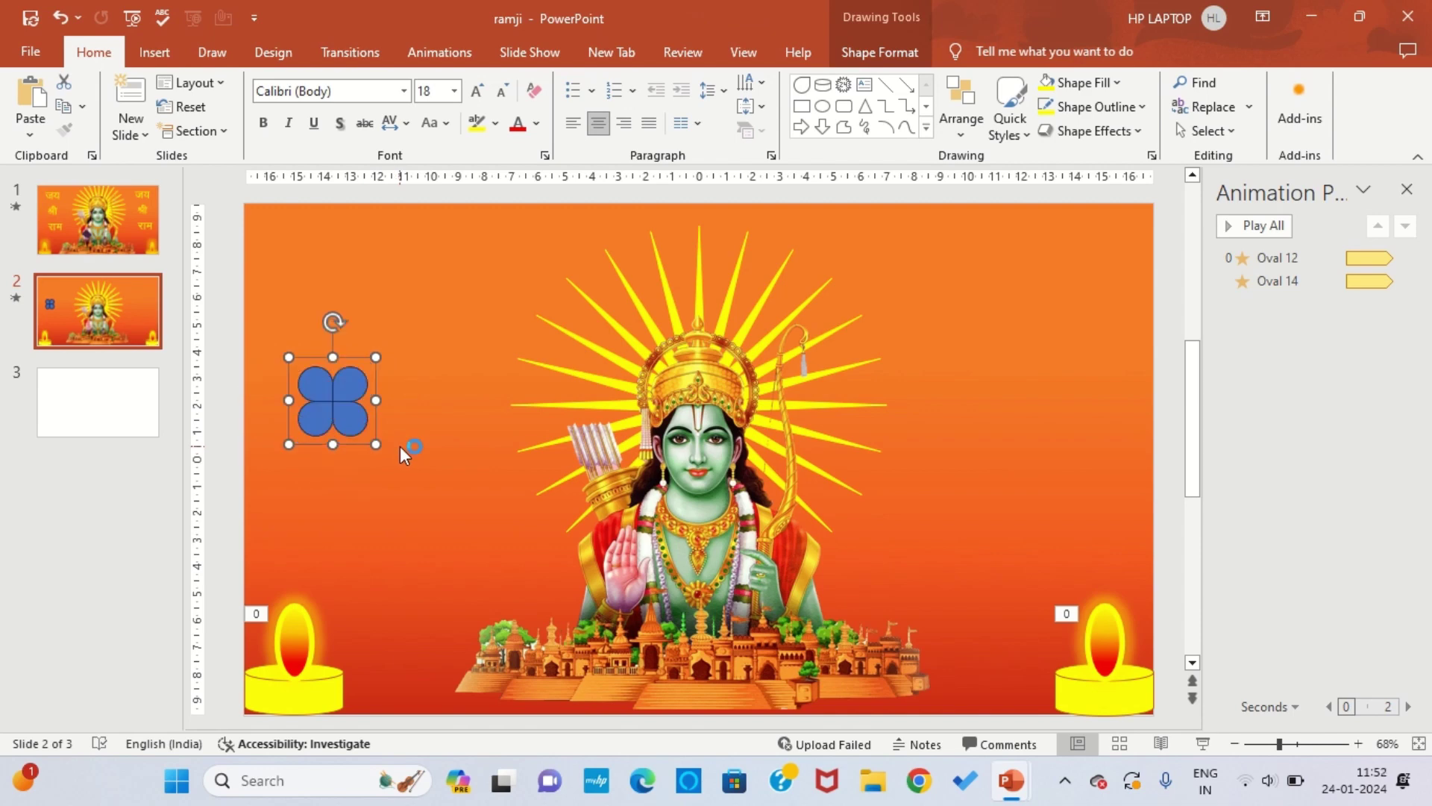
mouse_move(352, 344)
left_mouse_down()
mouse_move(382, 350)
mouse_move(313, 310)
mouse_move(278, 338)
left_mouse_up()
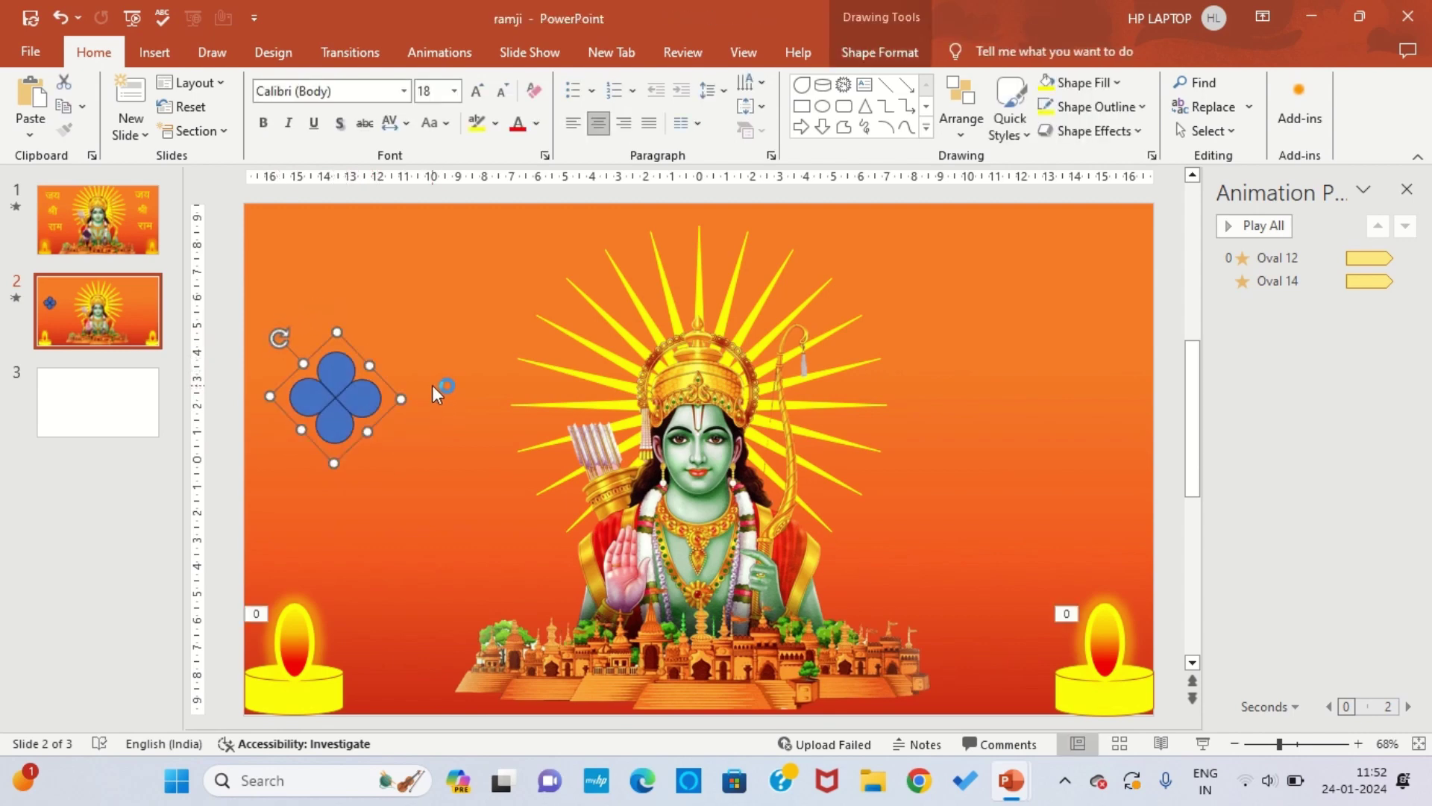
Fill the flower red with a dark gradient and give it an orange outline
left_click(880, 51)
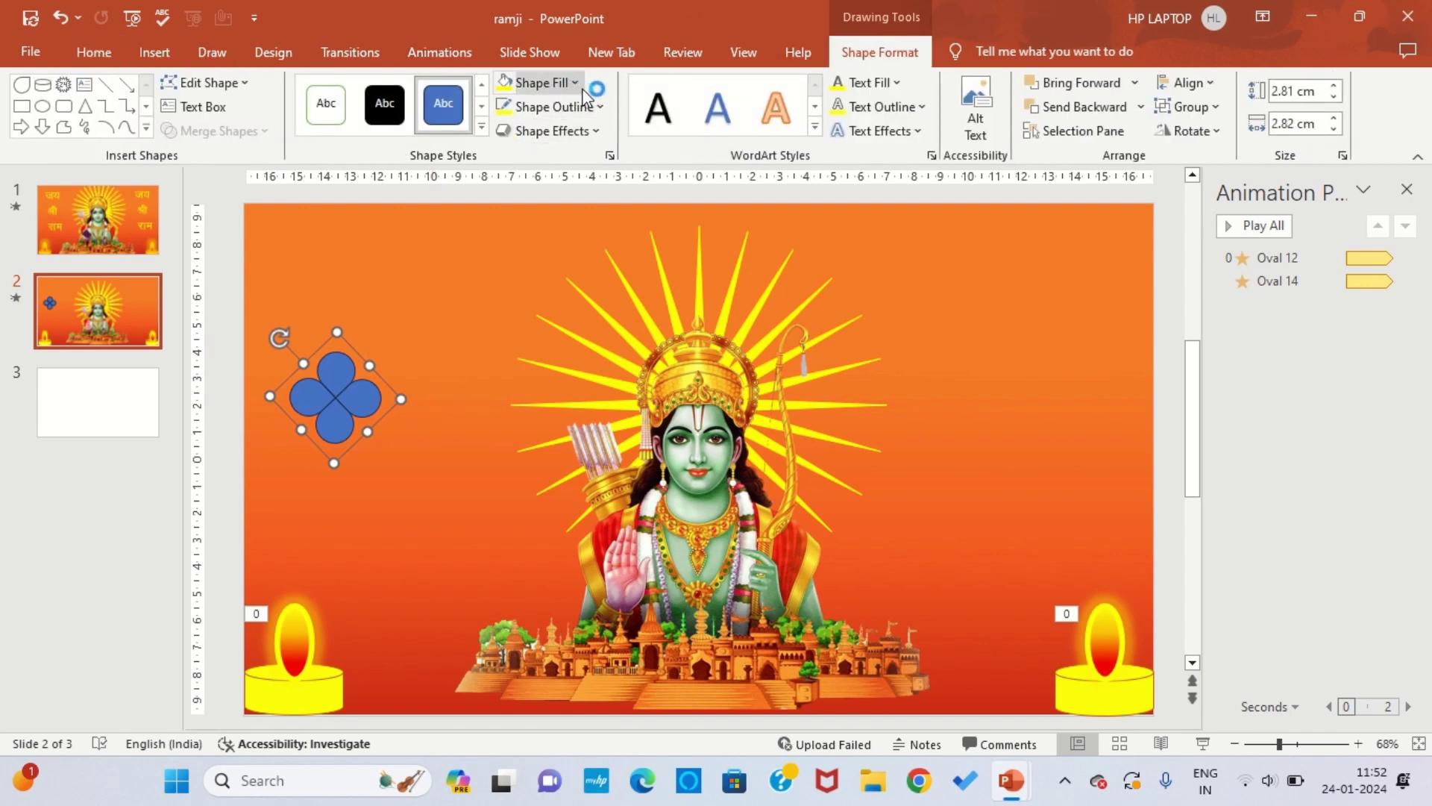
left_click(540, 82)
mouse_move(552, 411)
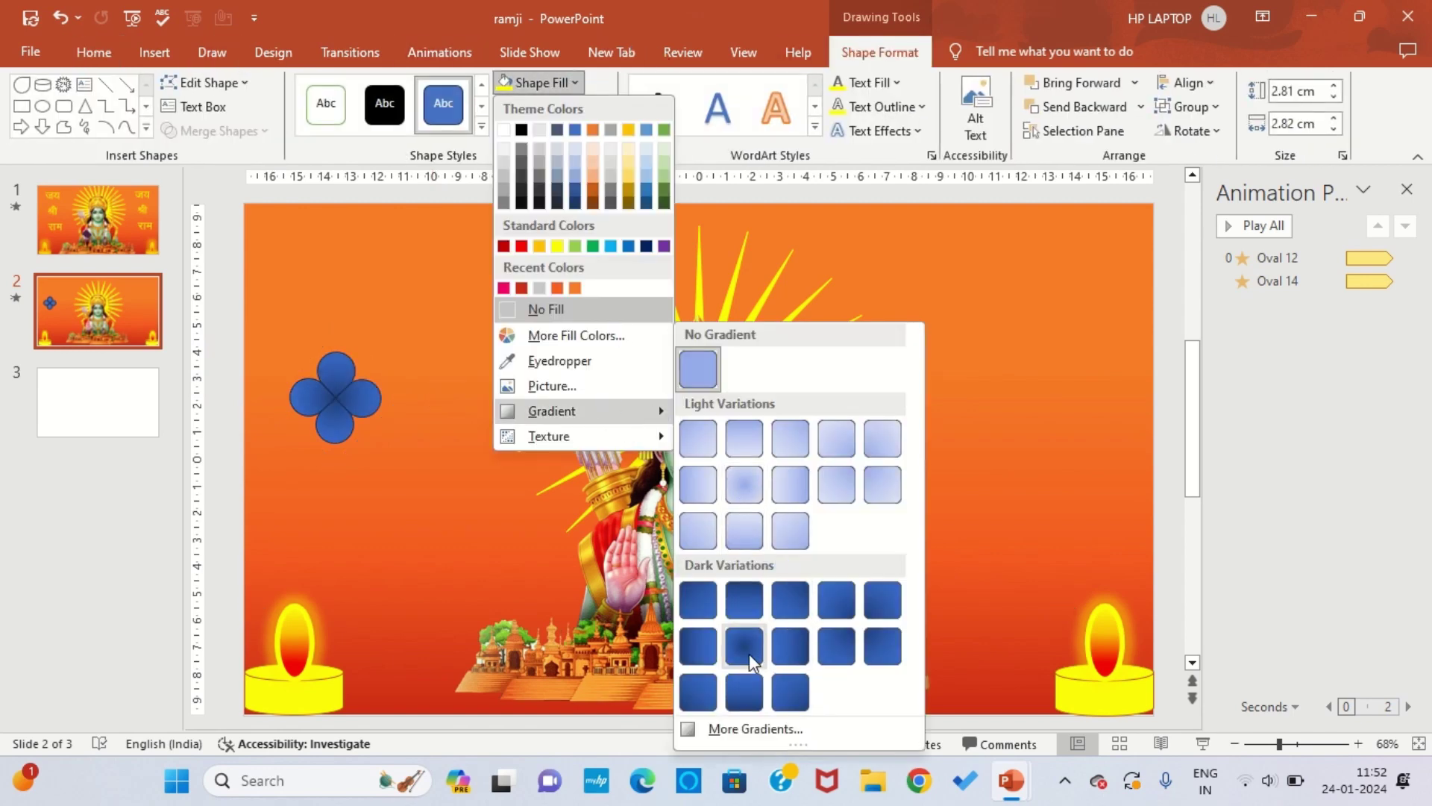
left_click(748, 651)
left_click(540, 82)
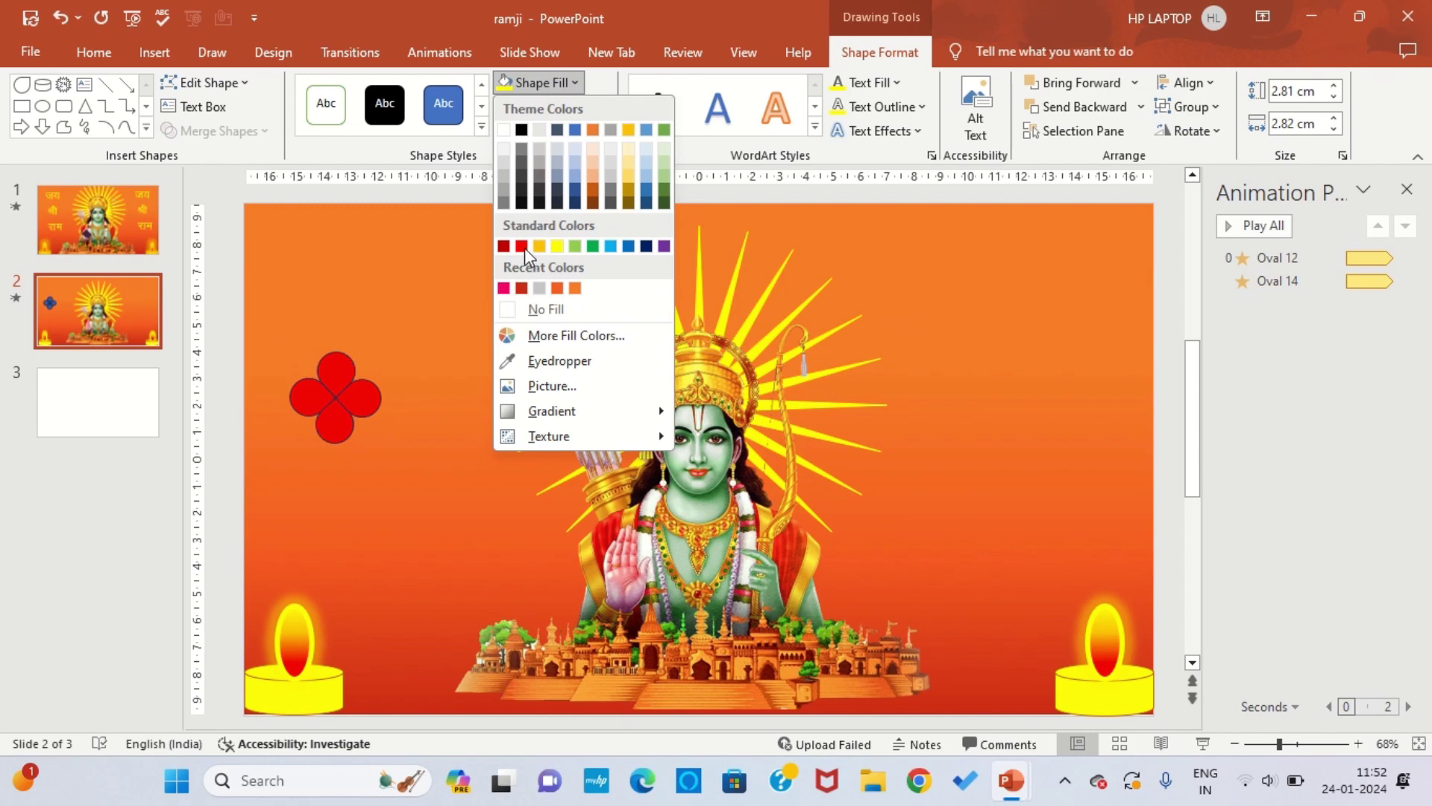
left_click(523, 247)
left_click(535, 108)
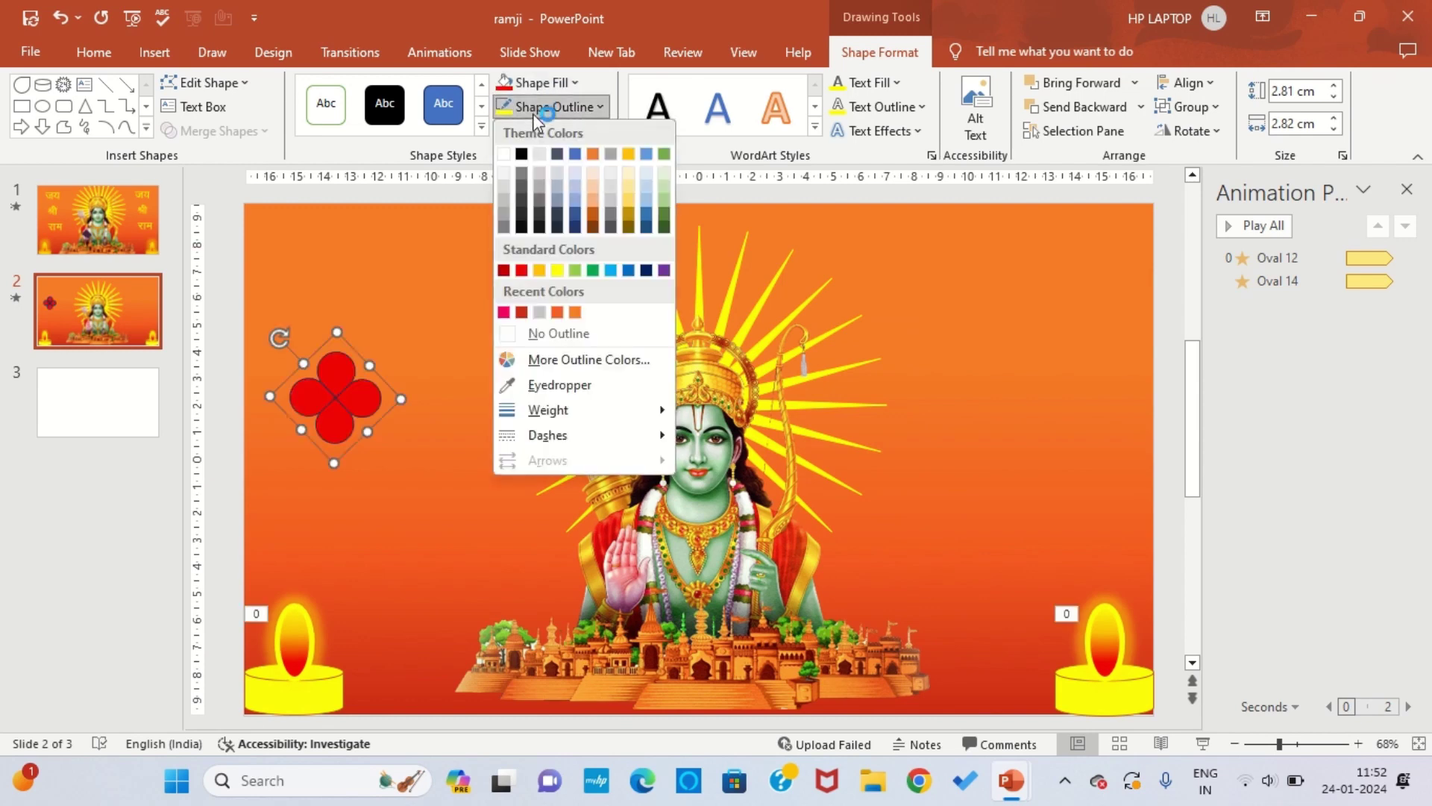
left_click(504, 270)
left_click(540, 82)
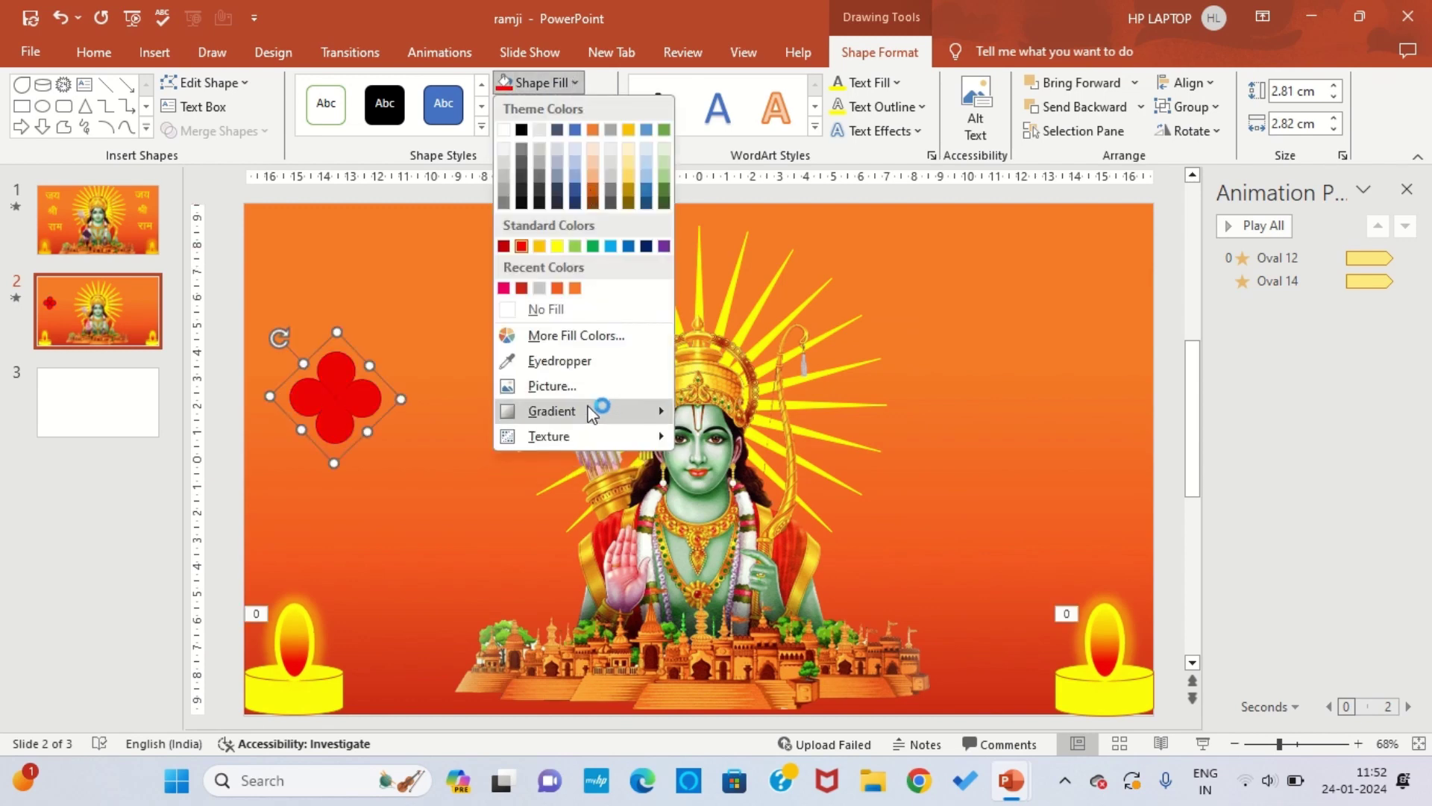
left_click(745, 647)
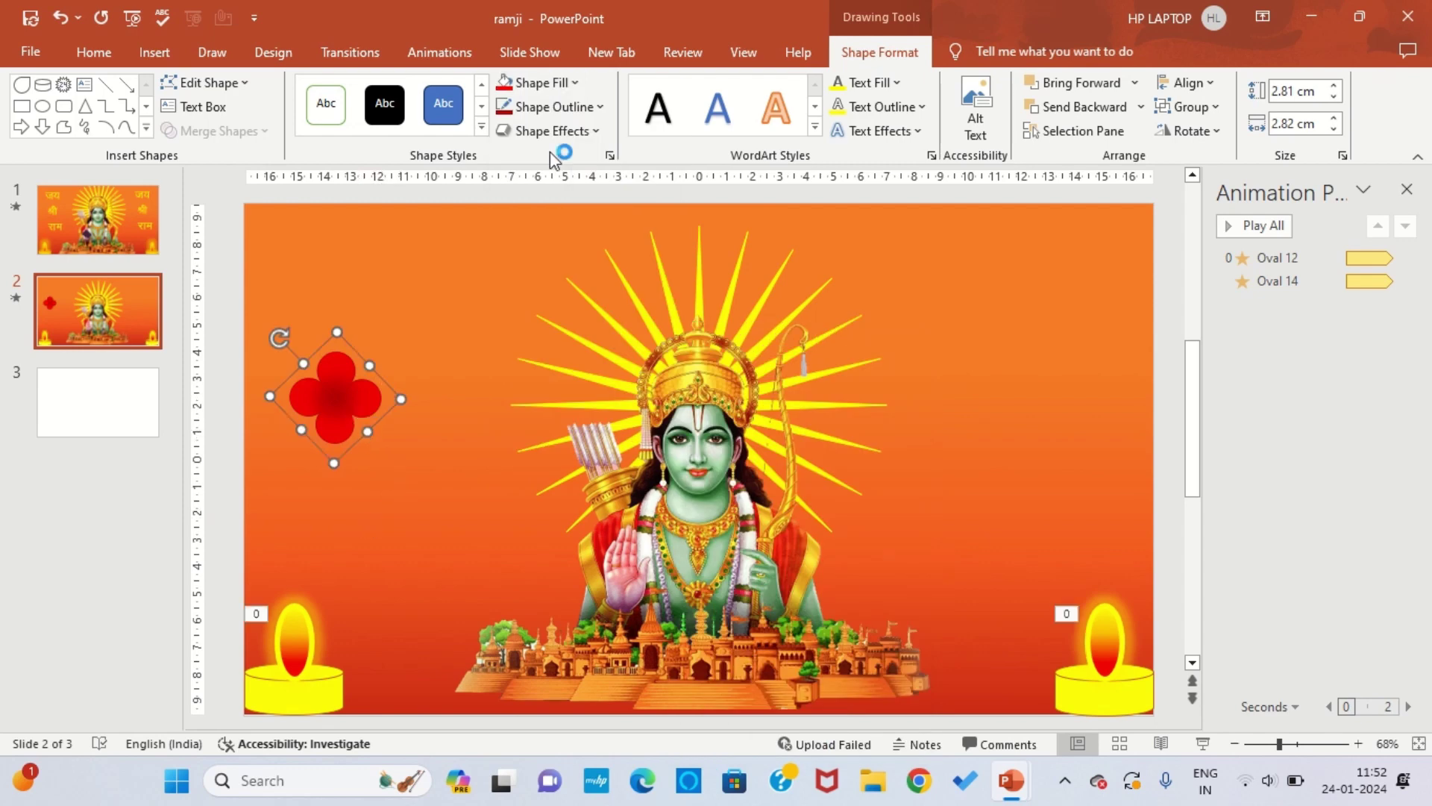
left_click(575, 107)
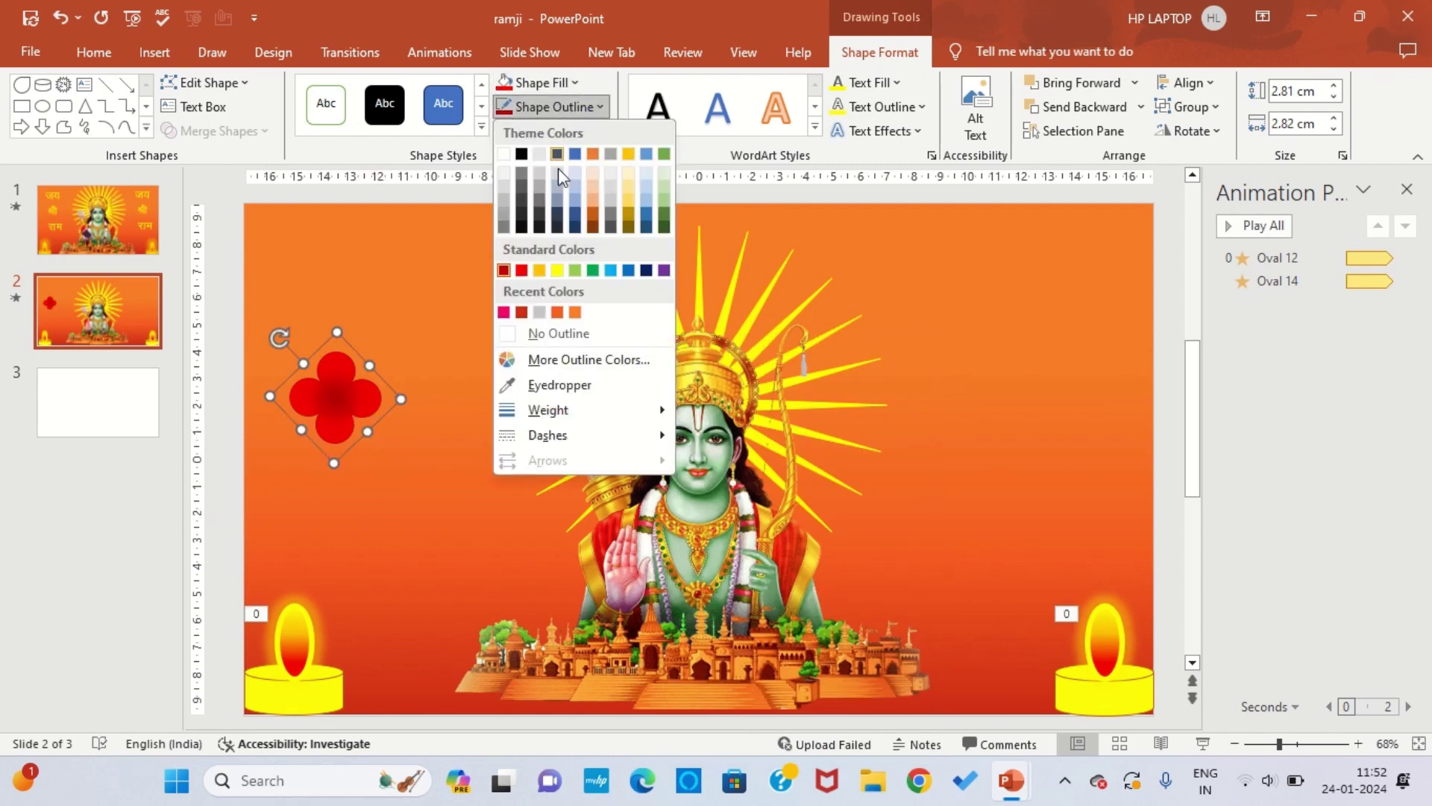
left_click(557, 270)
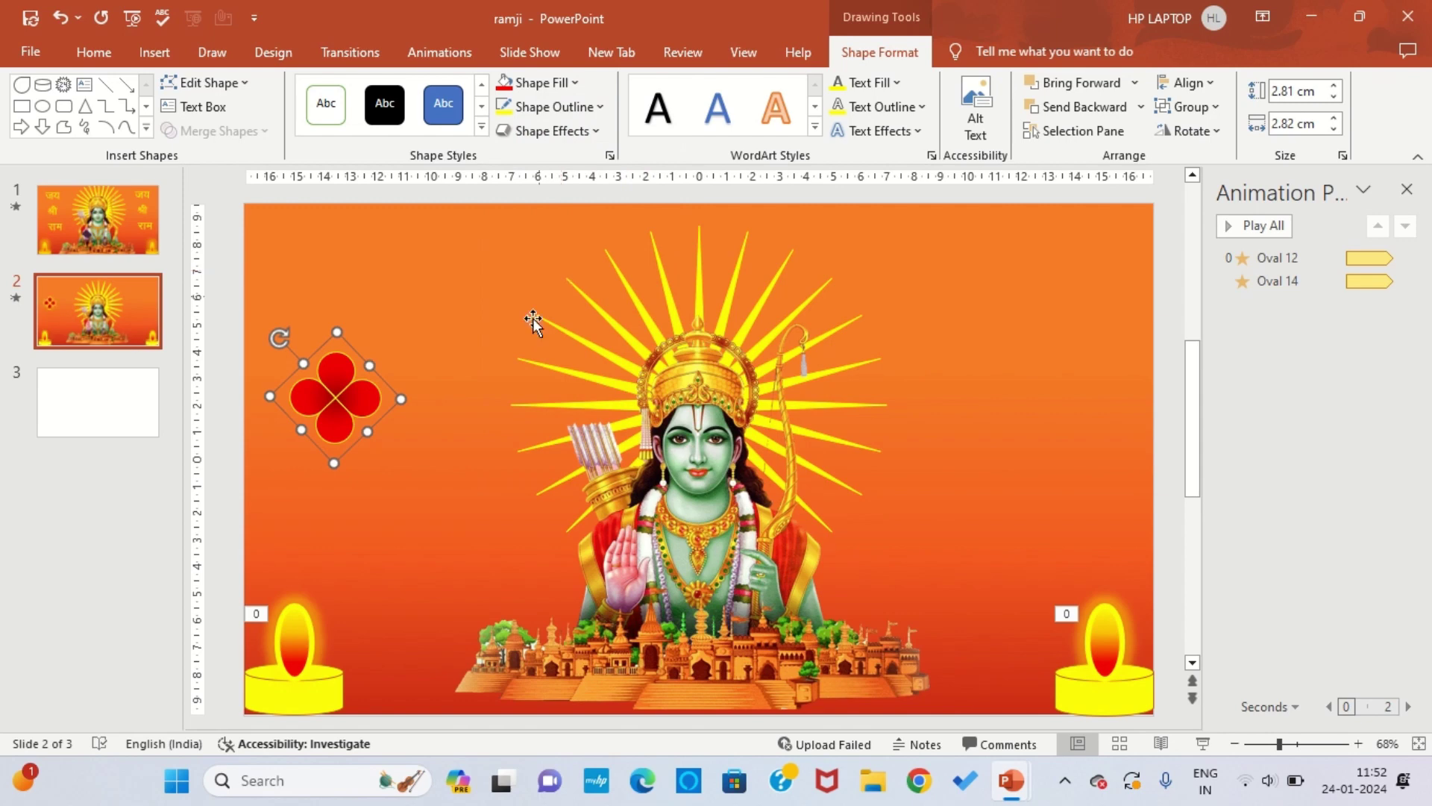
Set the flower's height and width to 2 cm
left_click(1317, 90)
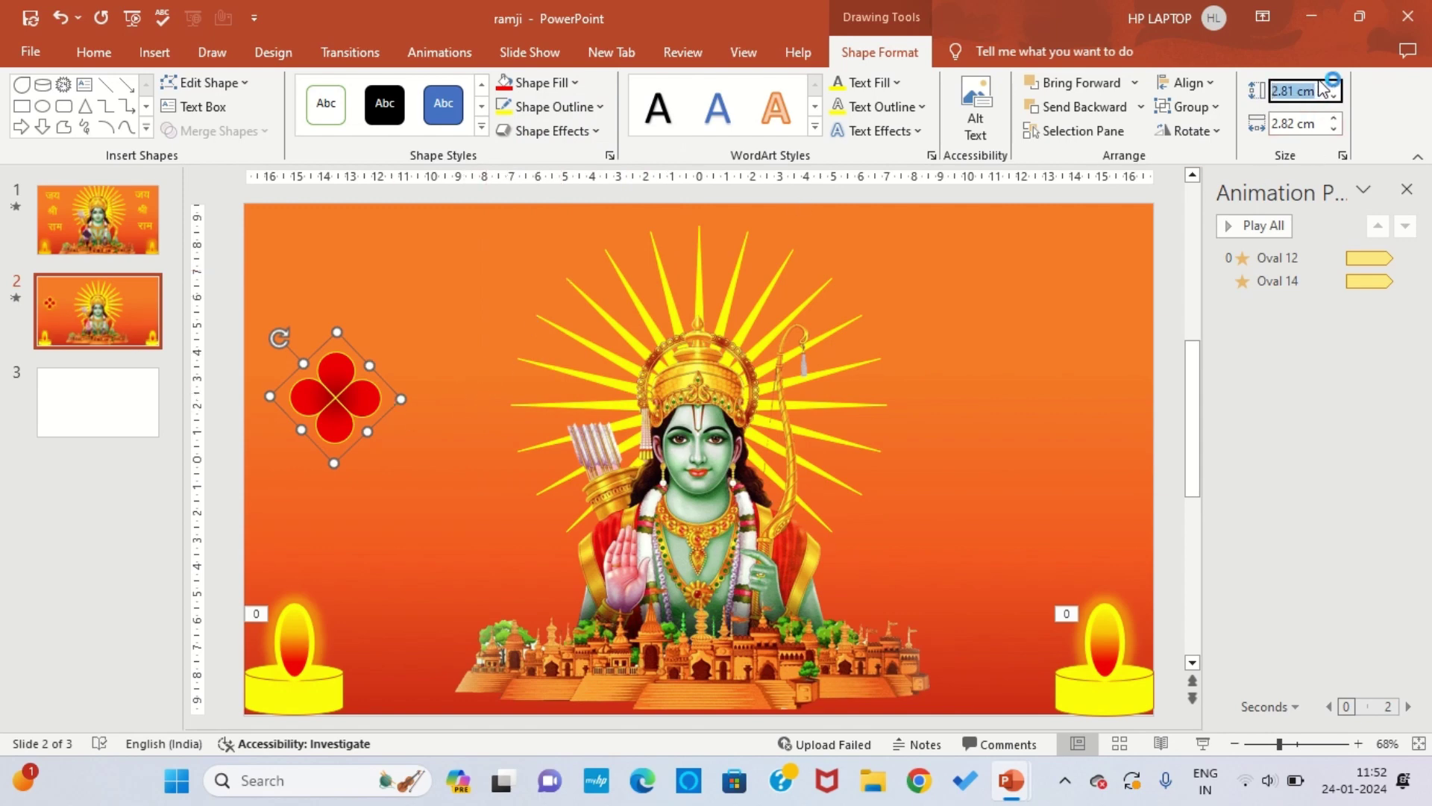
type("0")
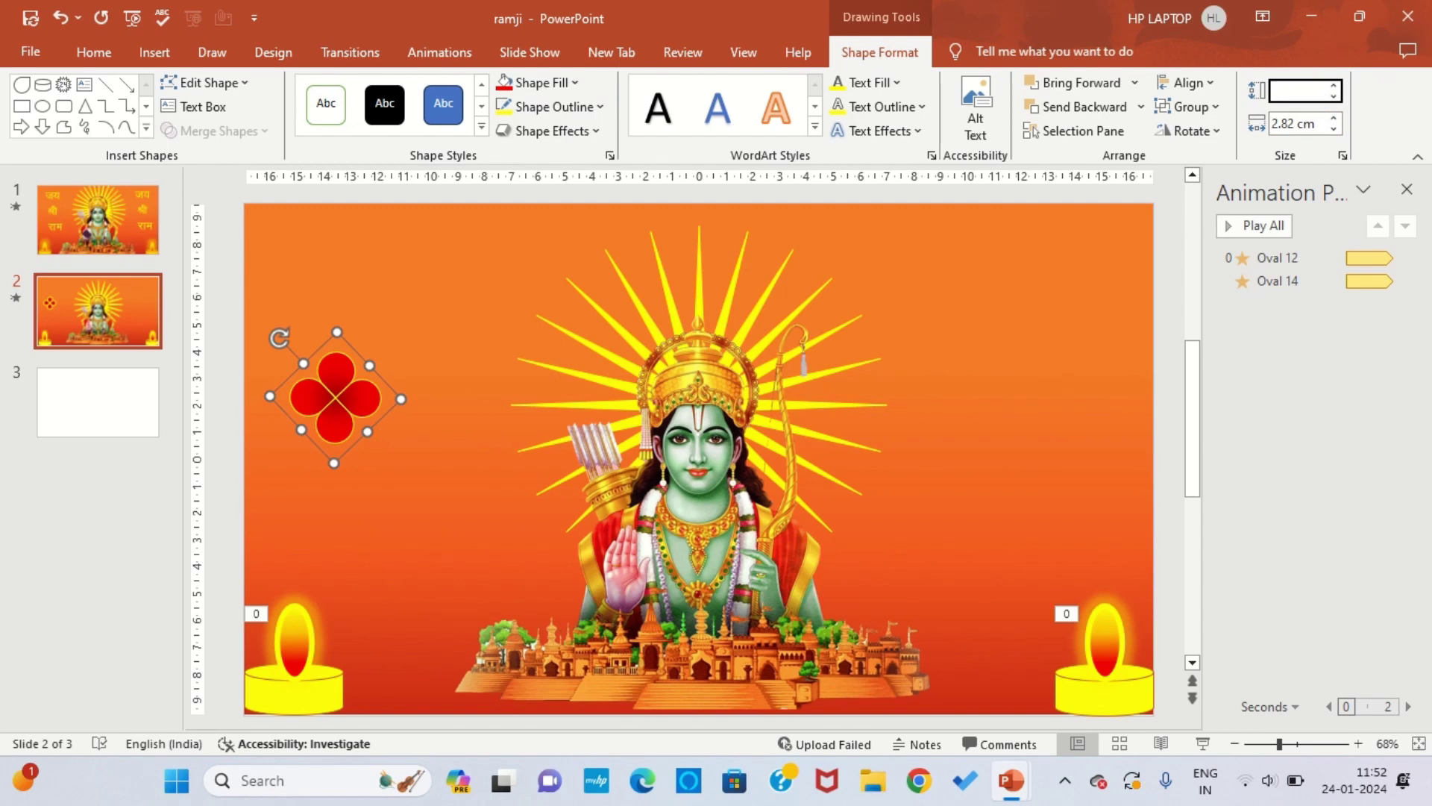
left_click(1319, 129)
type("2")
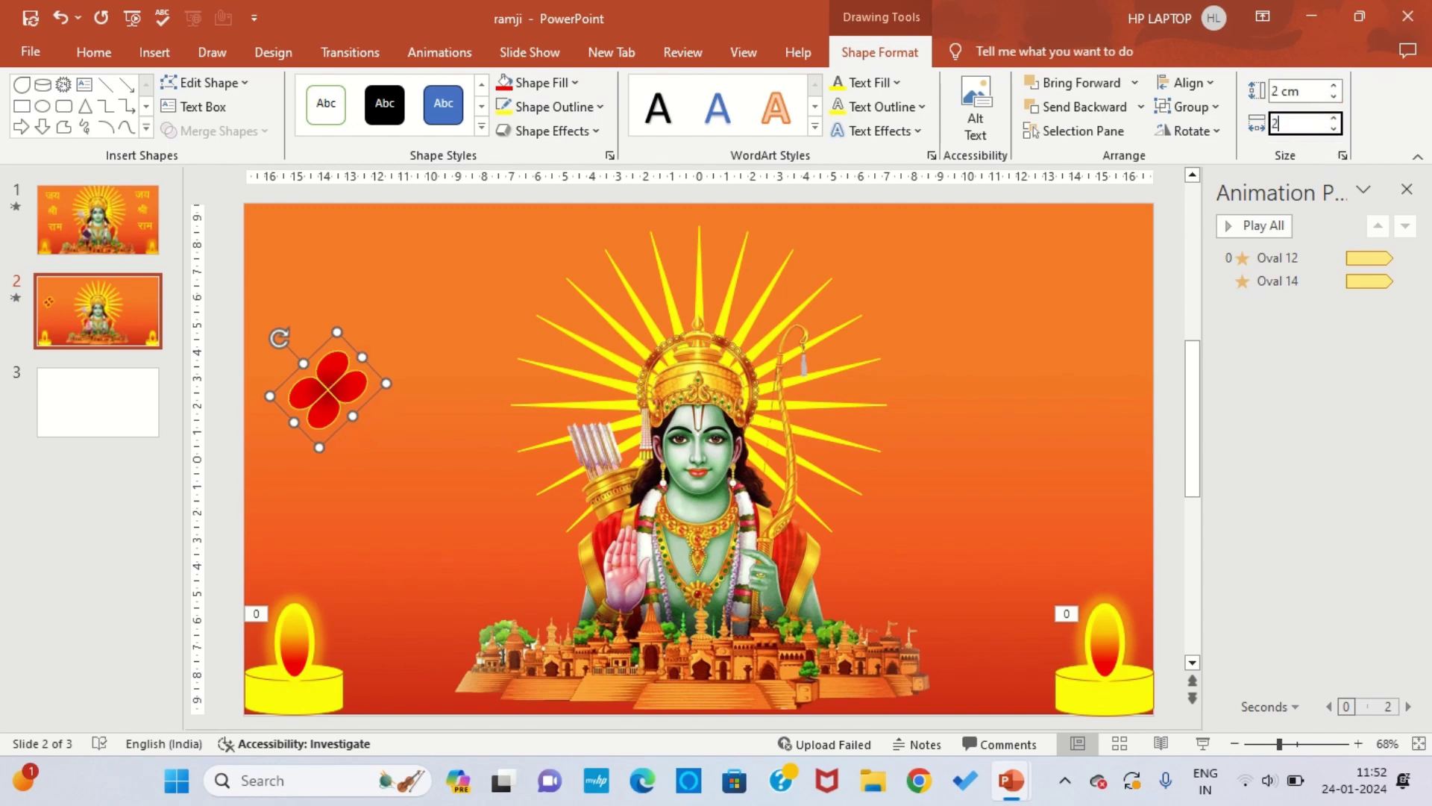
left_click(924, 435)
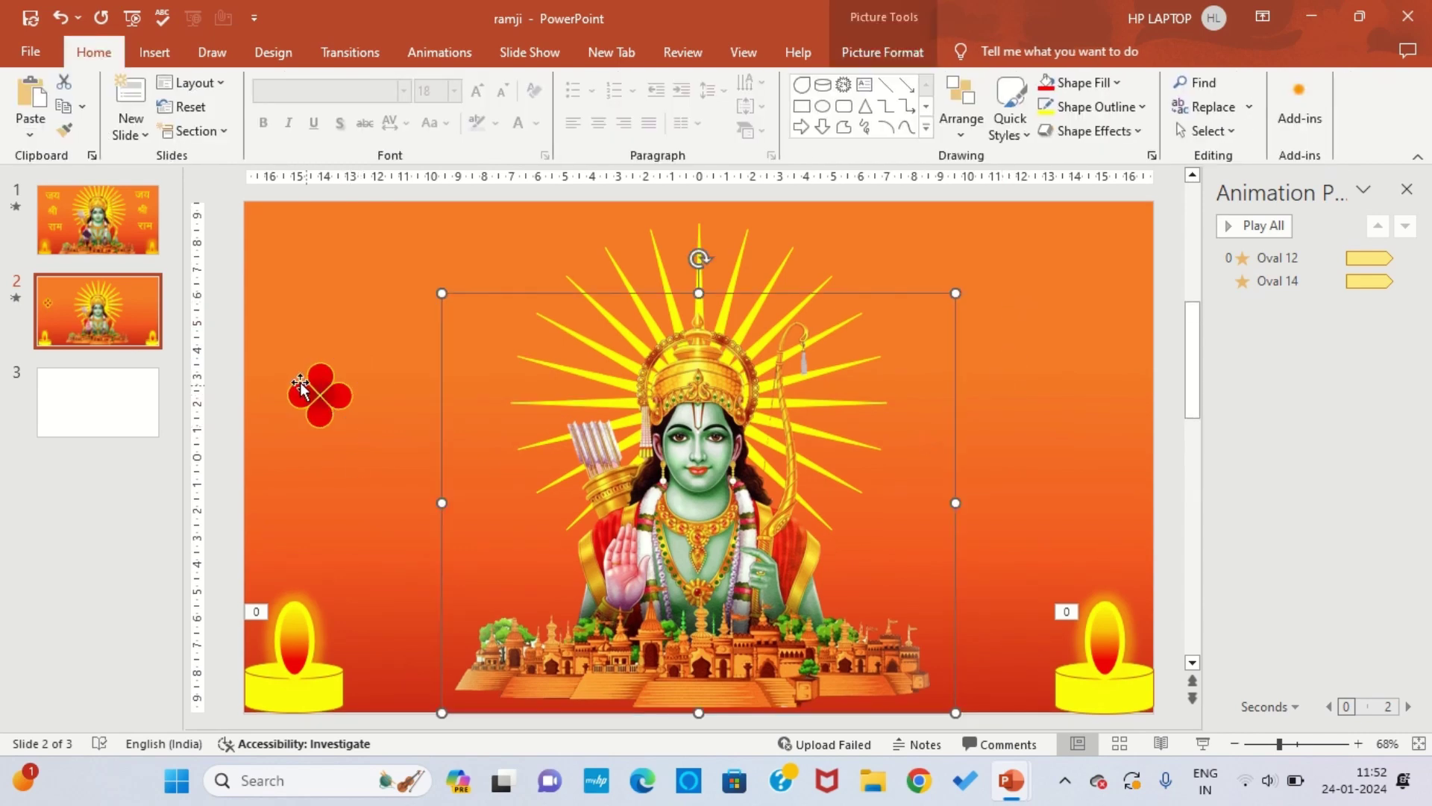
Move the flower just right of Ram's halo and resize it to 1.5 × 1.5 cm
left_click_drag(319, 393, 979, 492)
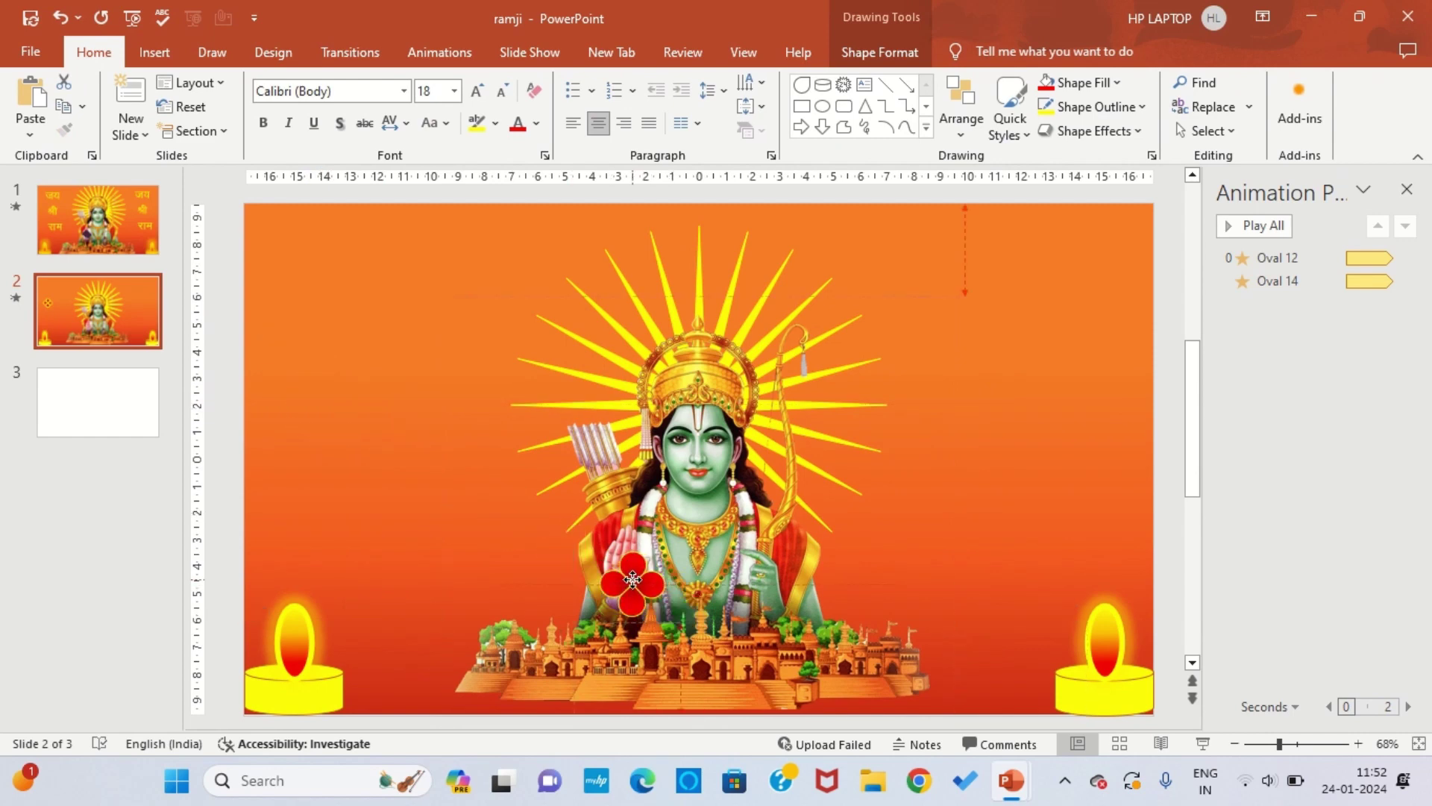
left_click(895, 50)
left_click(1321, 90)
type("1.5")
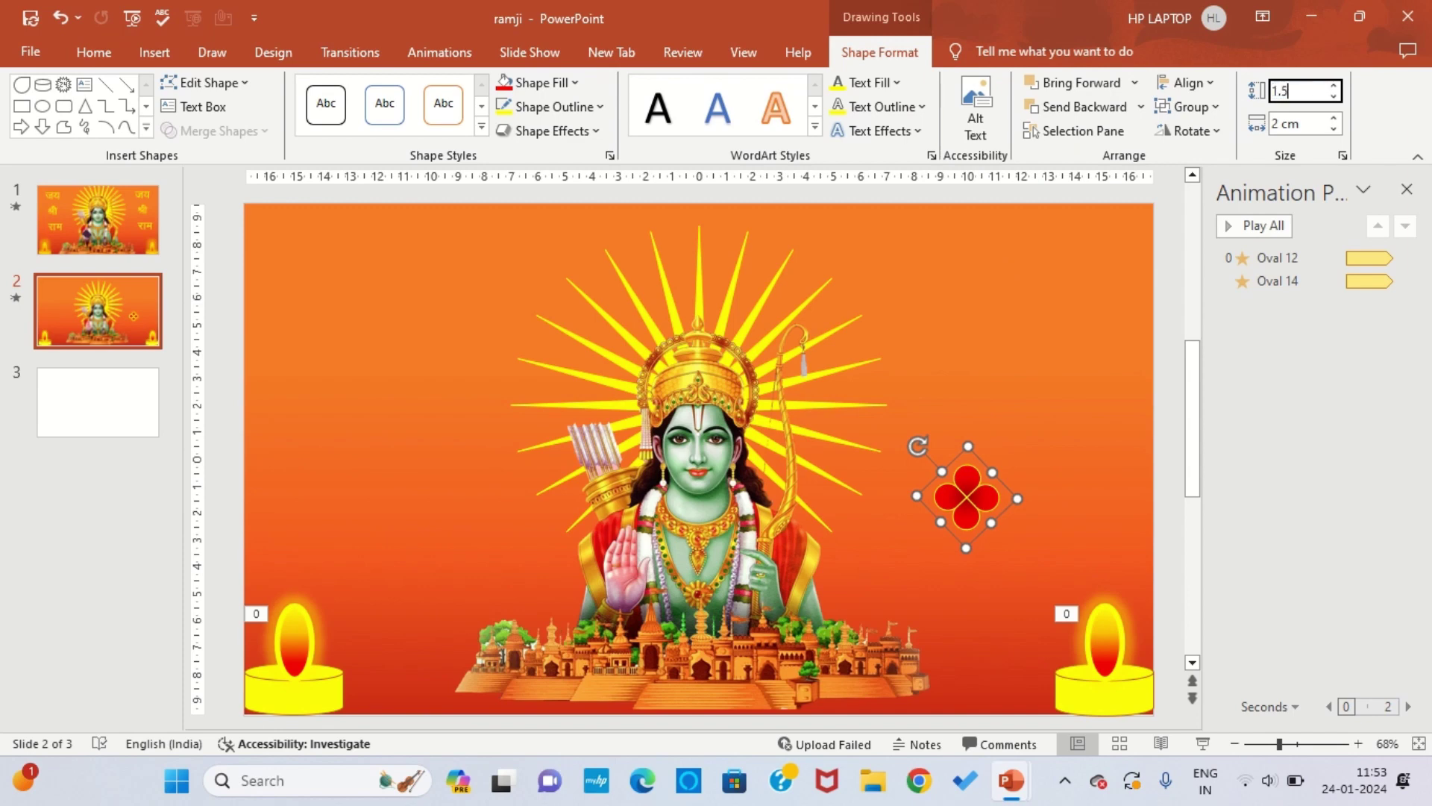
triple_click(1315, 127)
type("1.5")
key("Return")
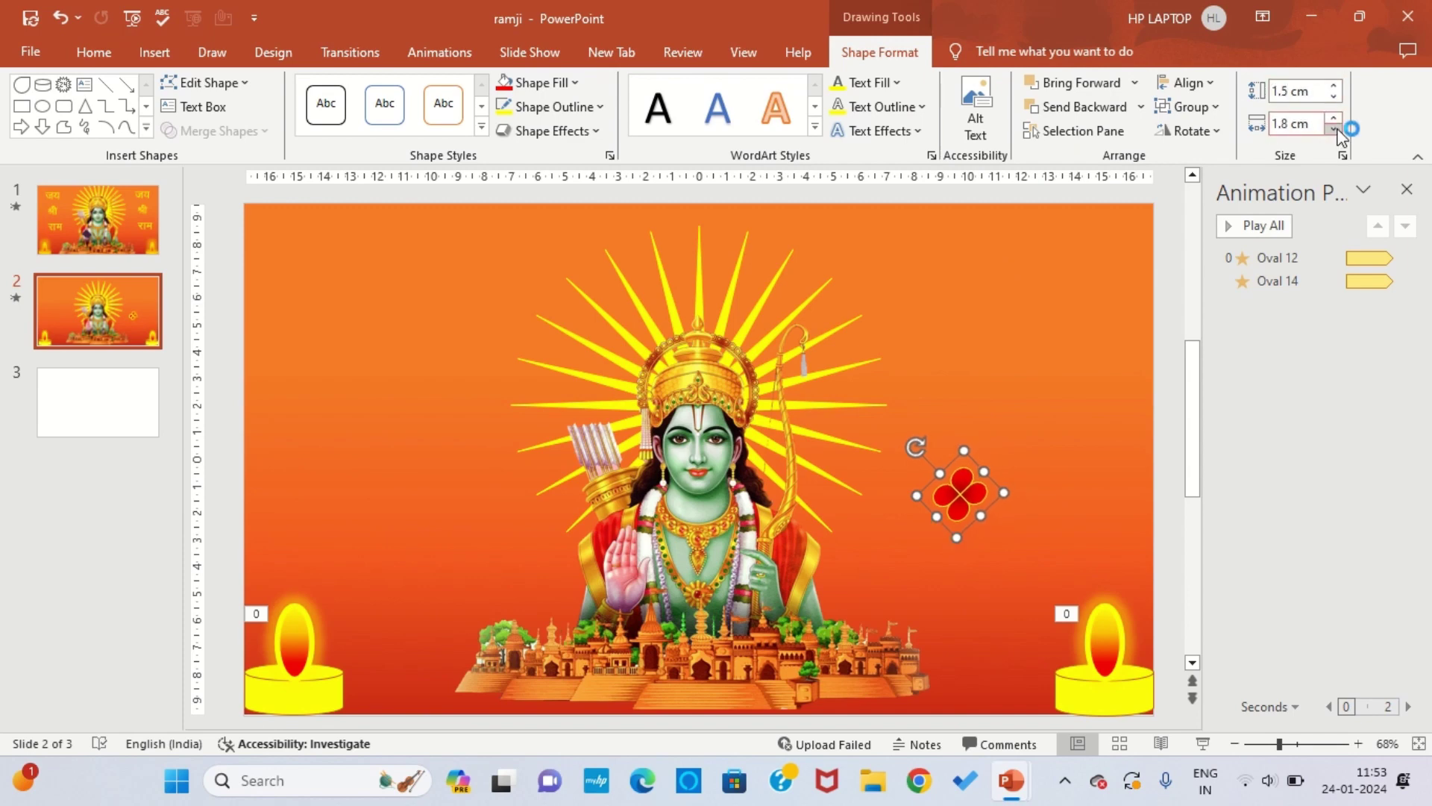
left_click(1040, 459)
left_click(959, 502)
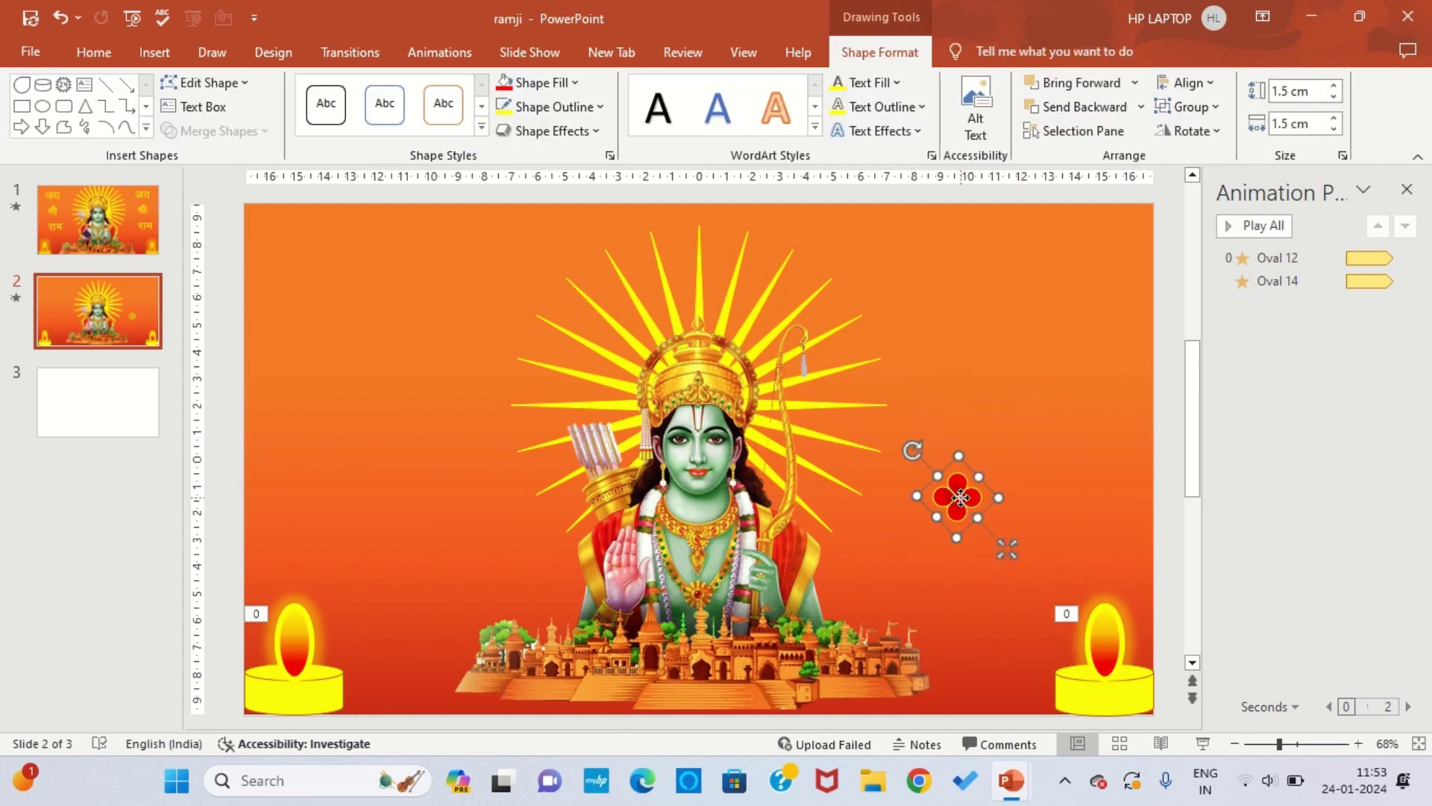
left_click_drag(960, 498, 1009, 457)
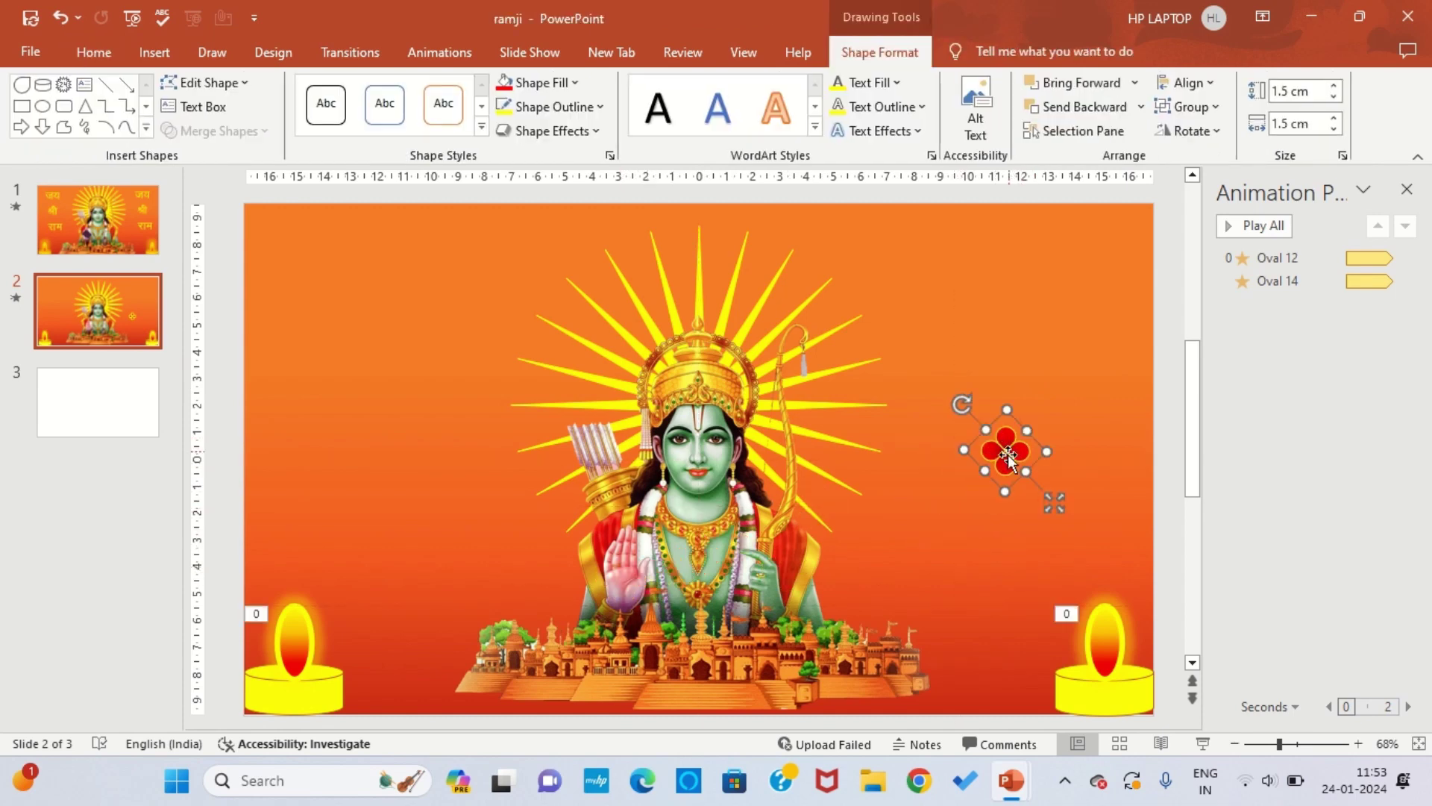
Give the red flower group a Zoom entrance effect
left_click(925, 299)
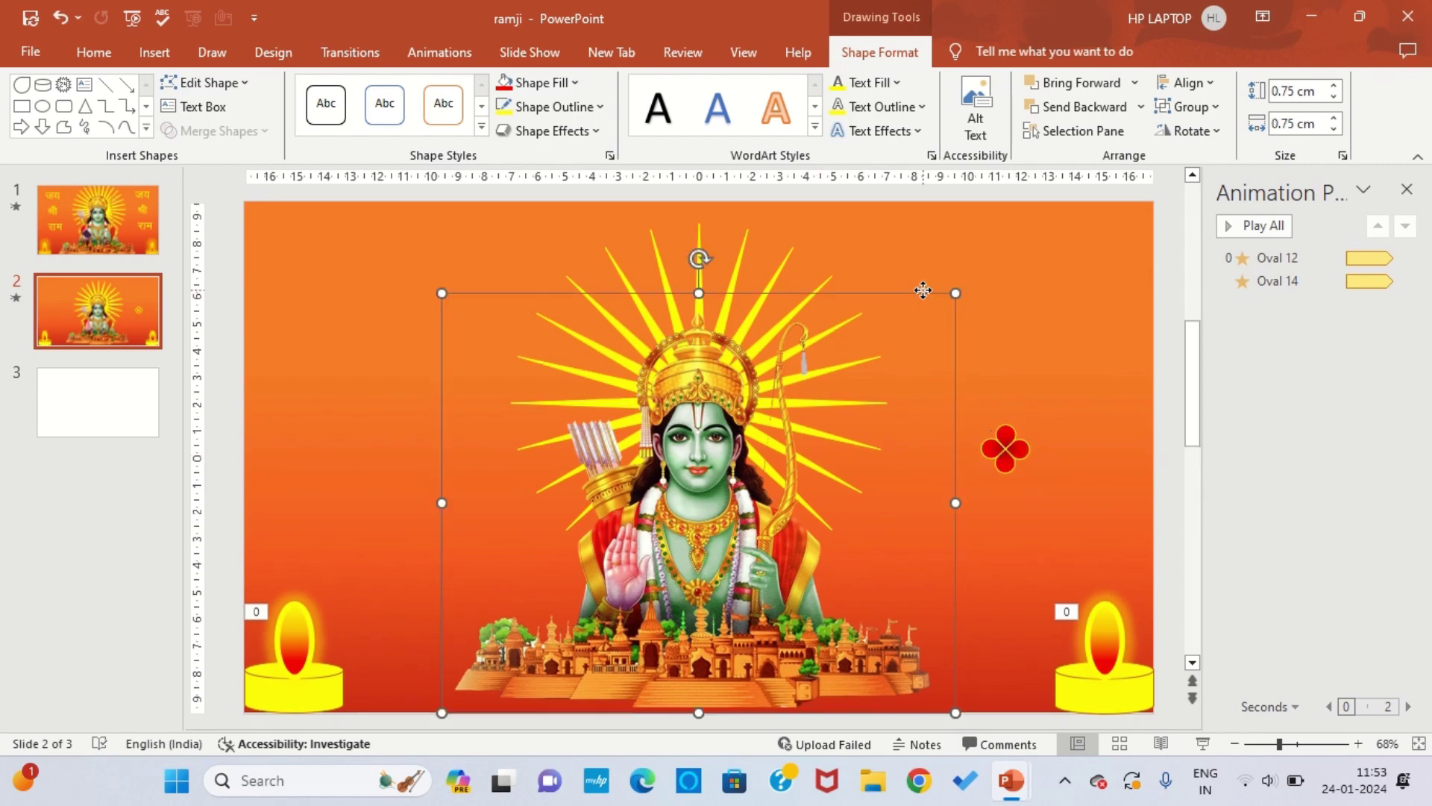
left_click(1005, 446)
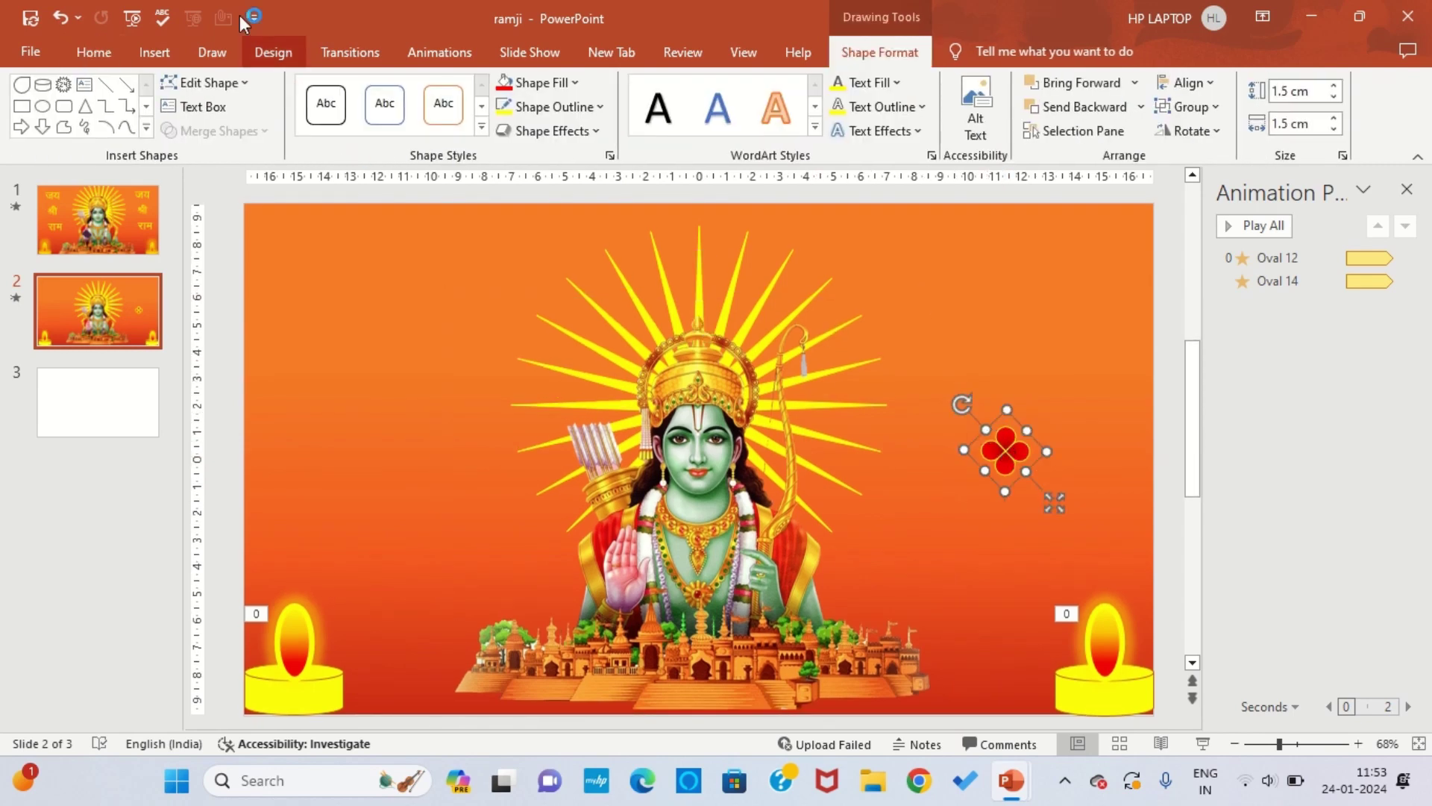
left_click(438, 54)
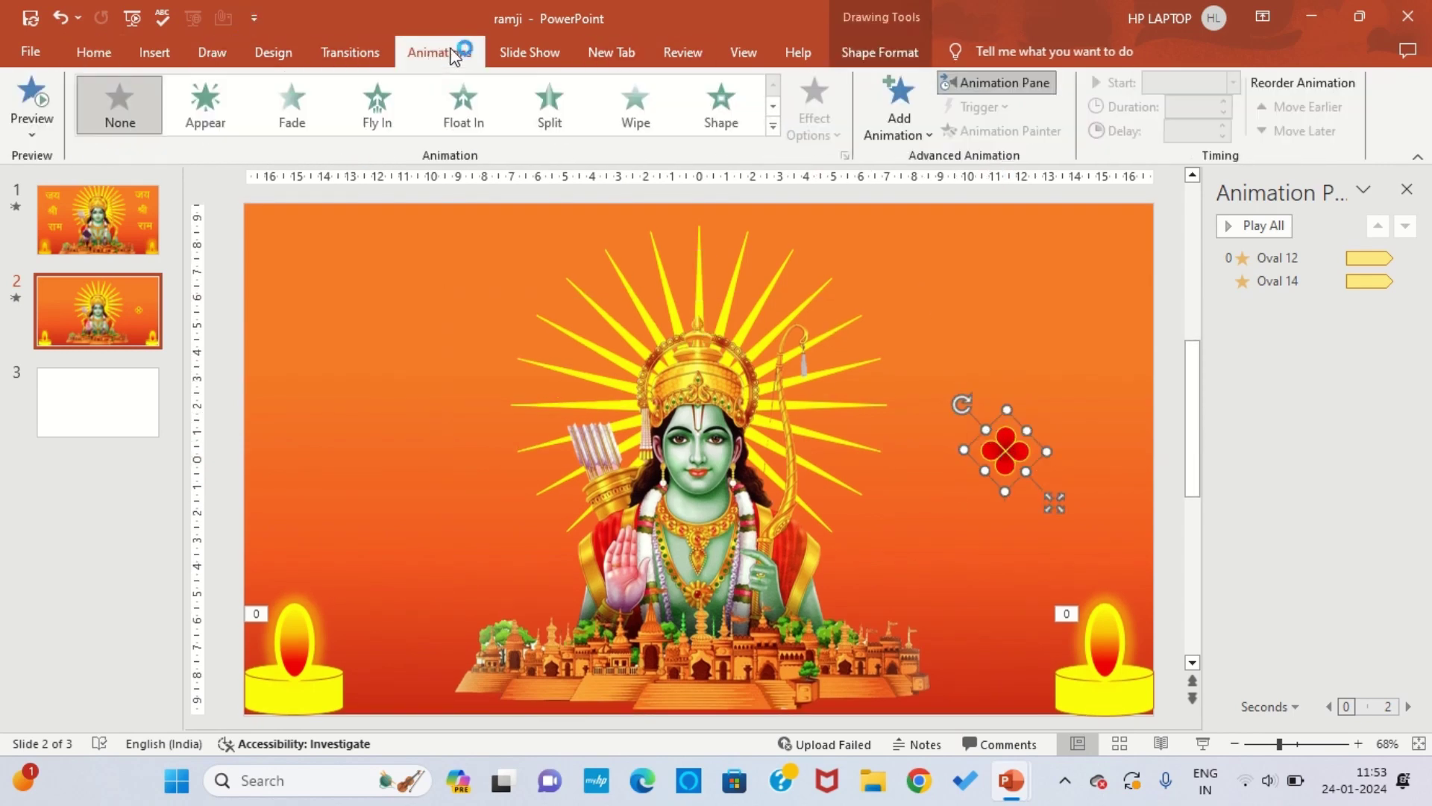
left_click(776, 127)
left_click(287, 265)
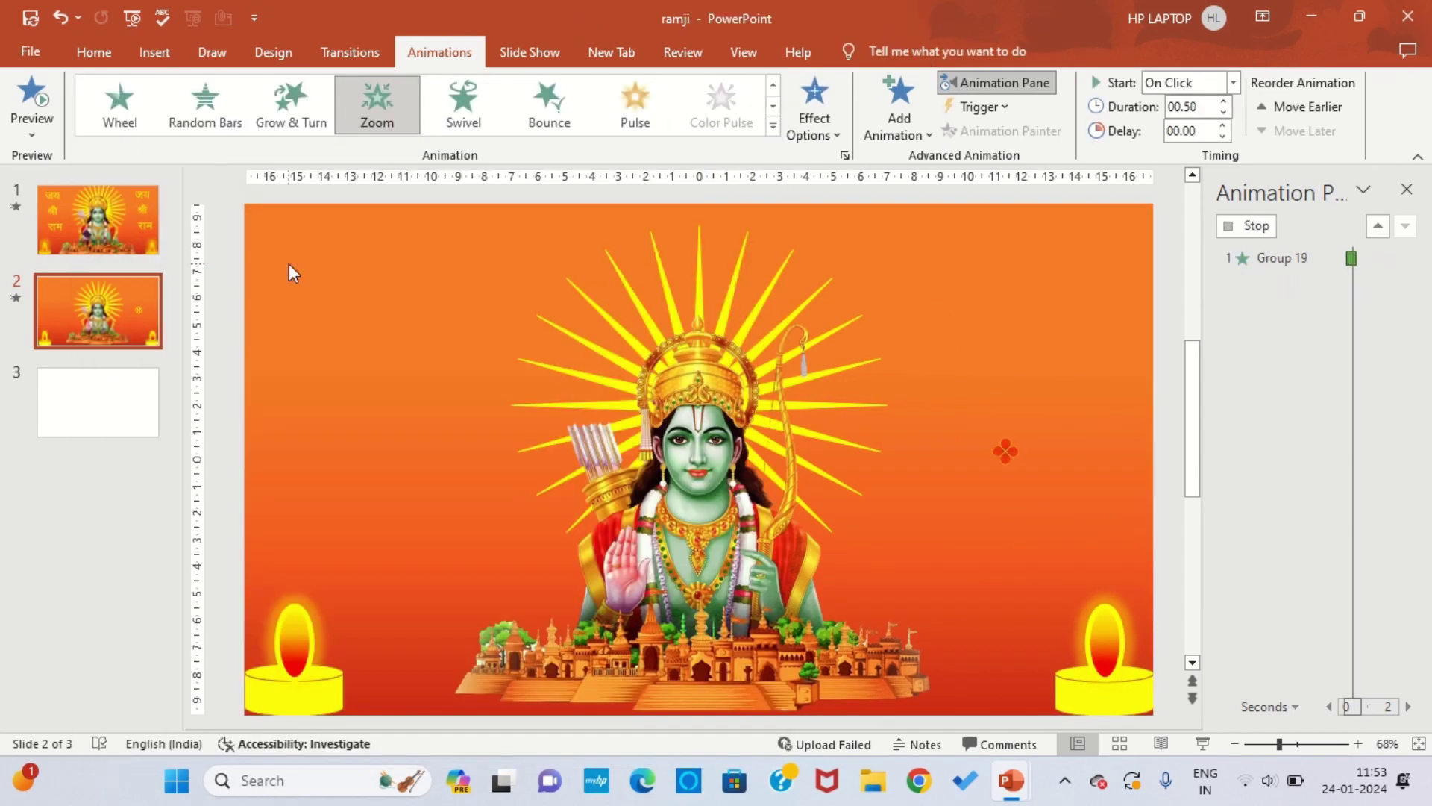
Add a Down motion path to the flower group so it falls
left_click(1014, 454)
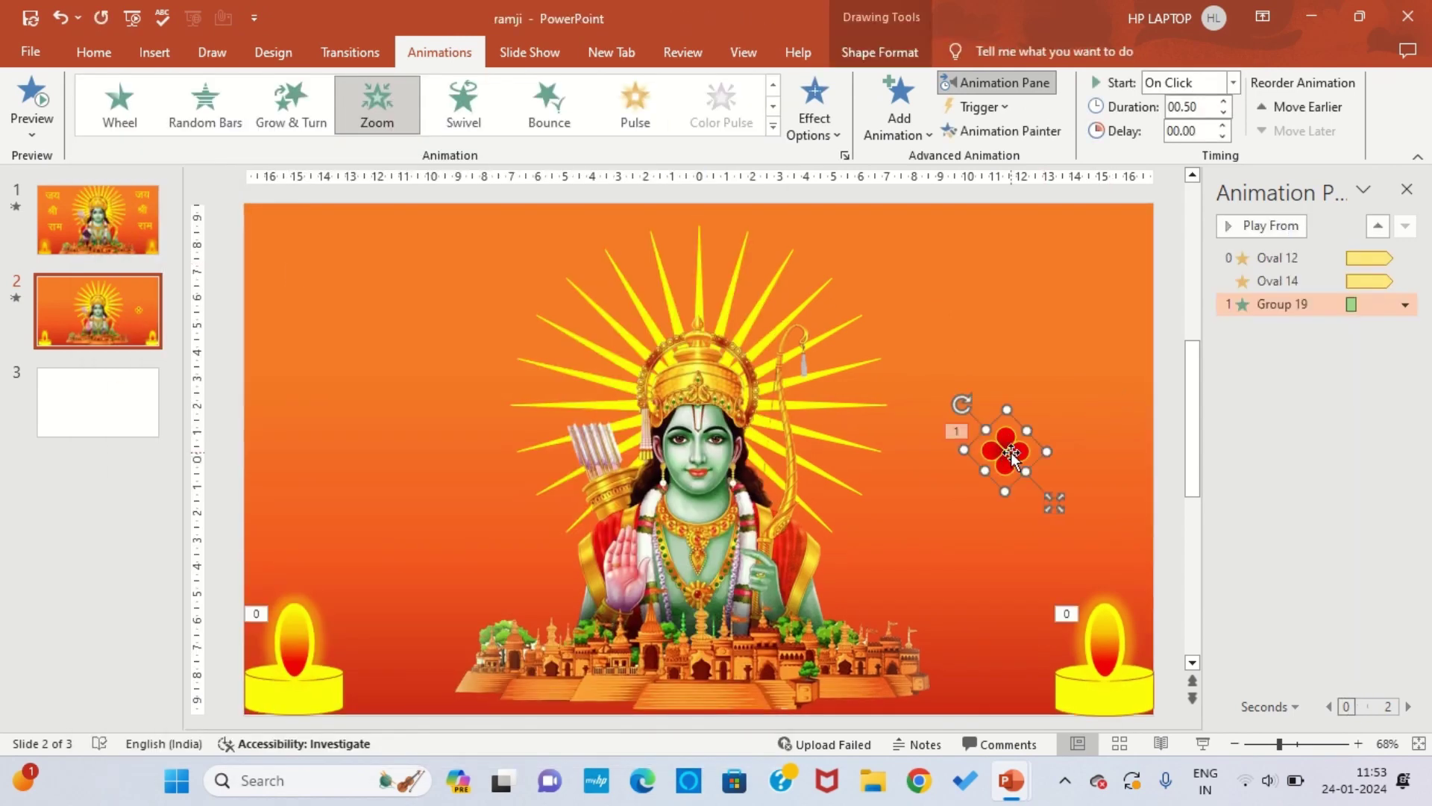
left_click(899, 97)
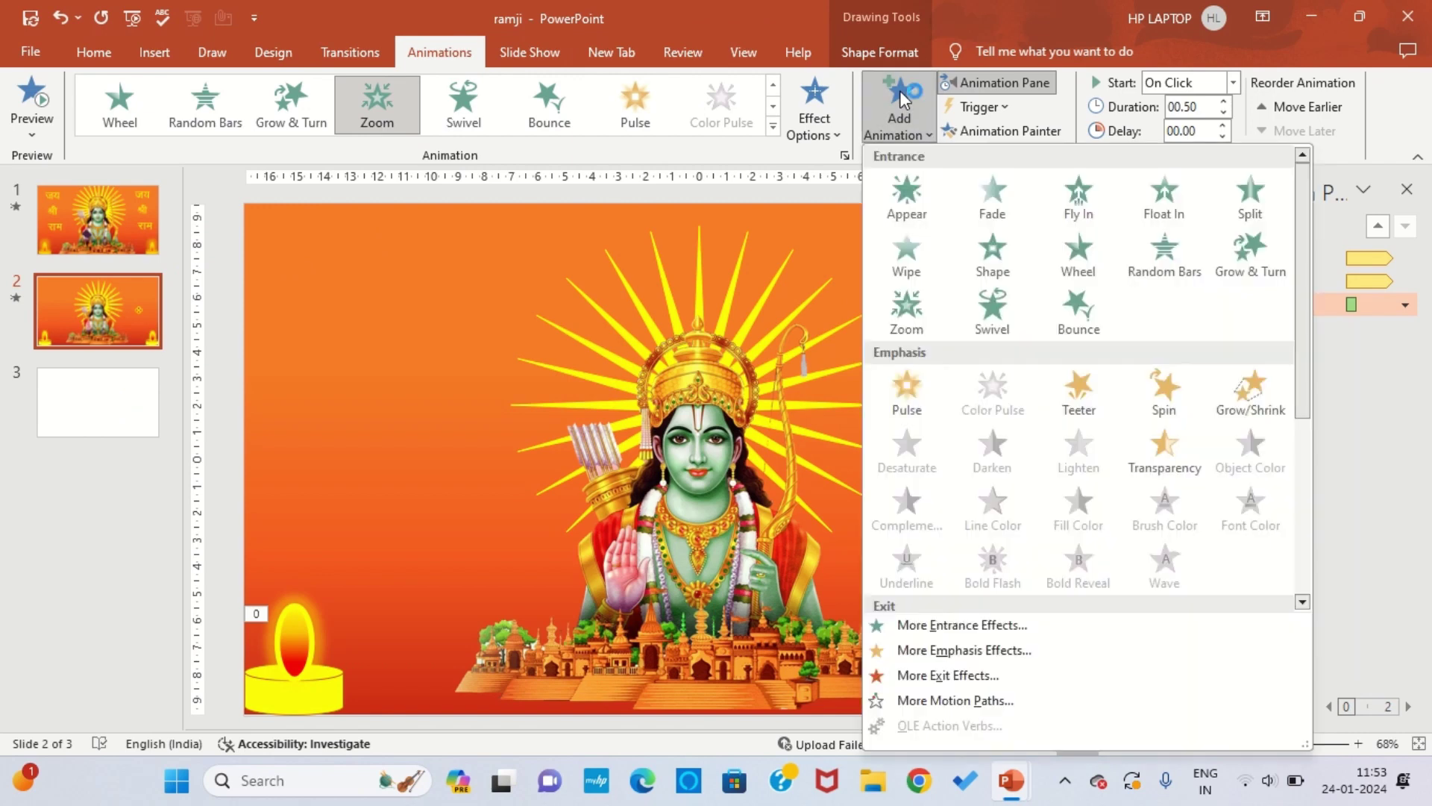
left_click(896, 701)
left_click(748, 534)
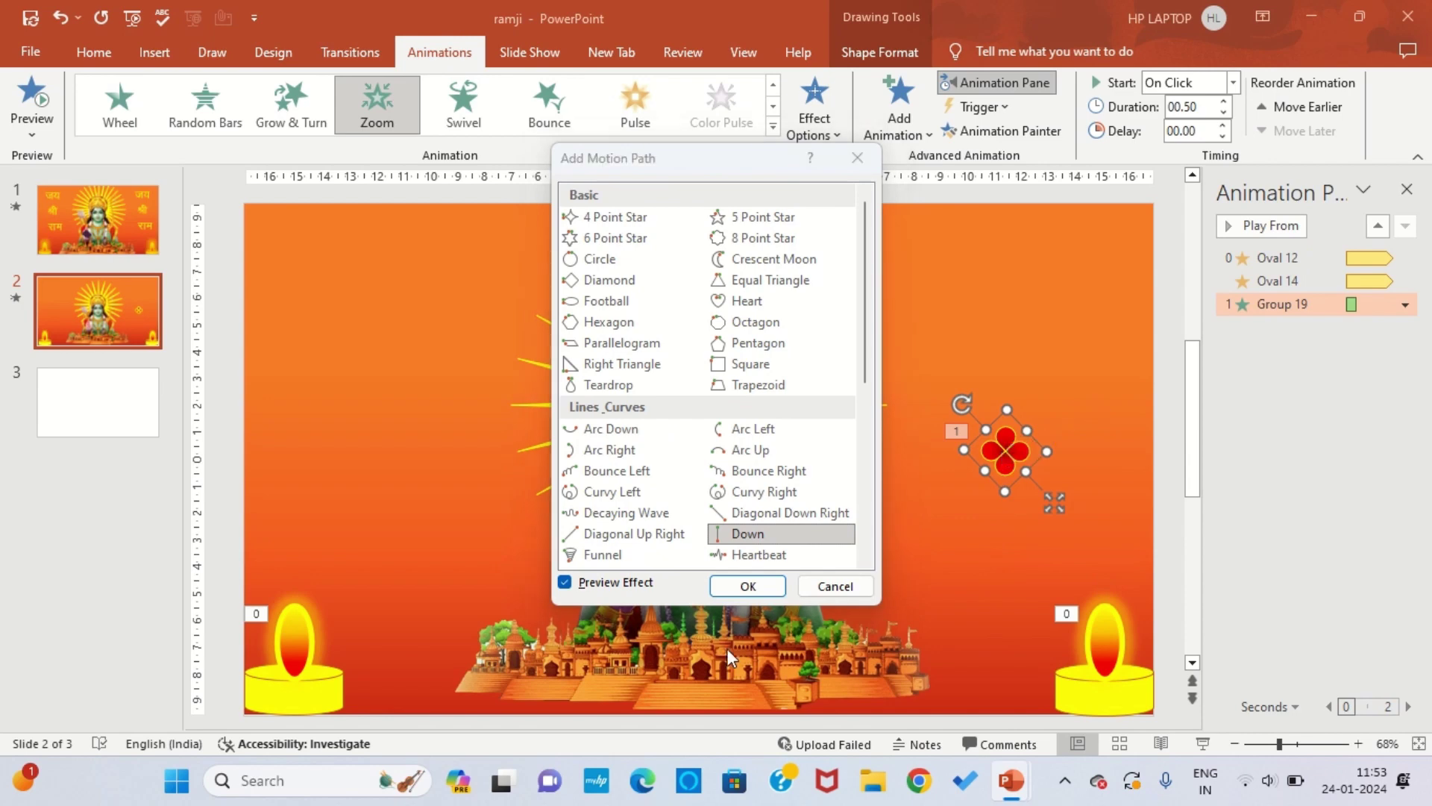
left_click(747, 585)
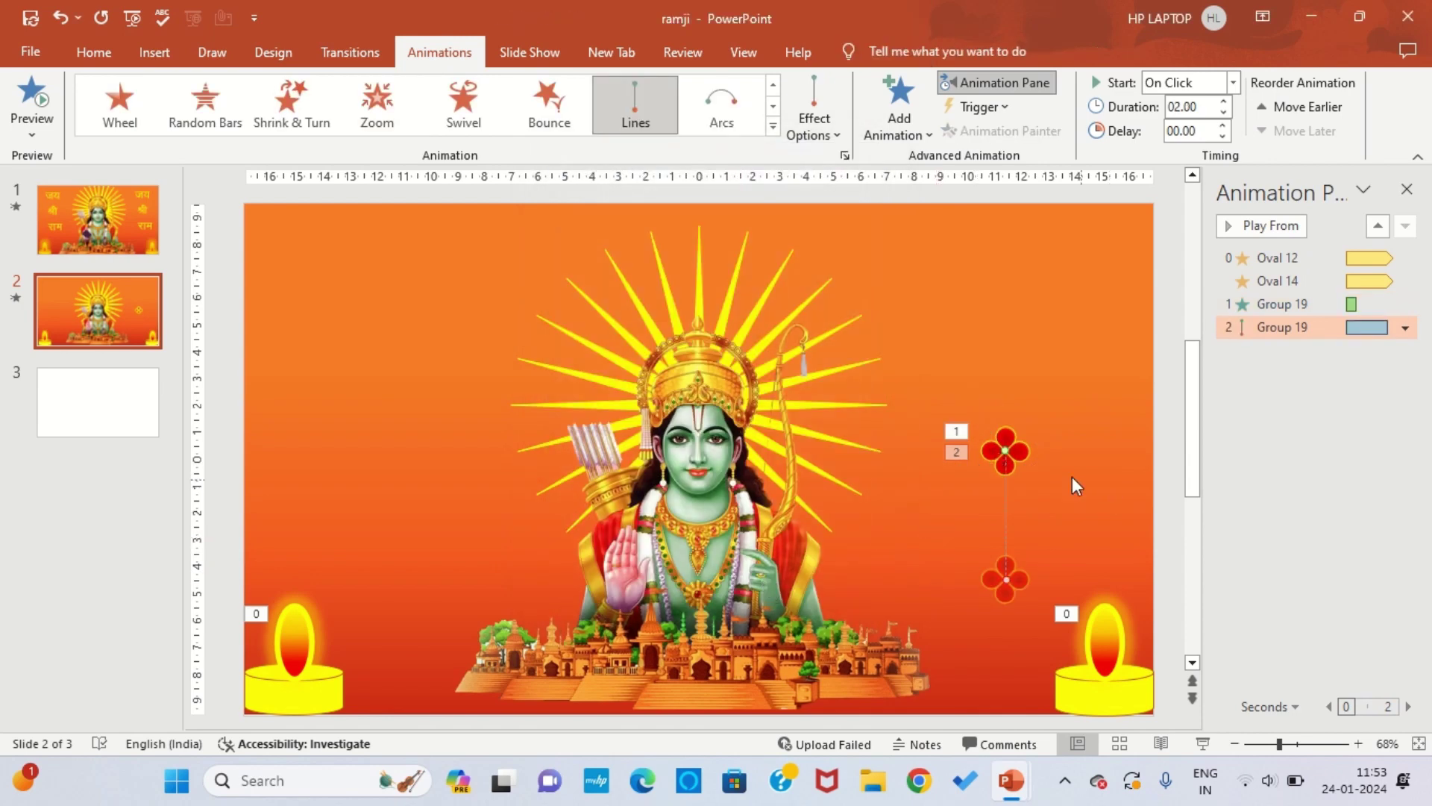
Set both Group 19 flower animations to start With Previous, repeat 5 times, and last 3 seconds
left_click(1020, 456)
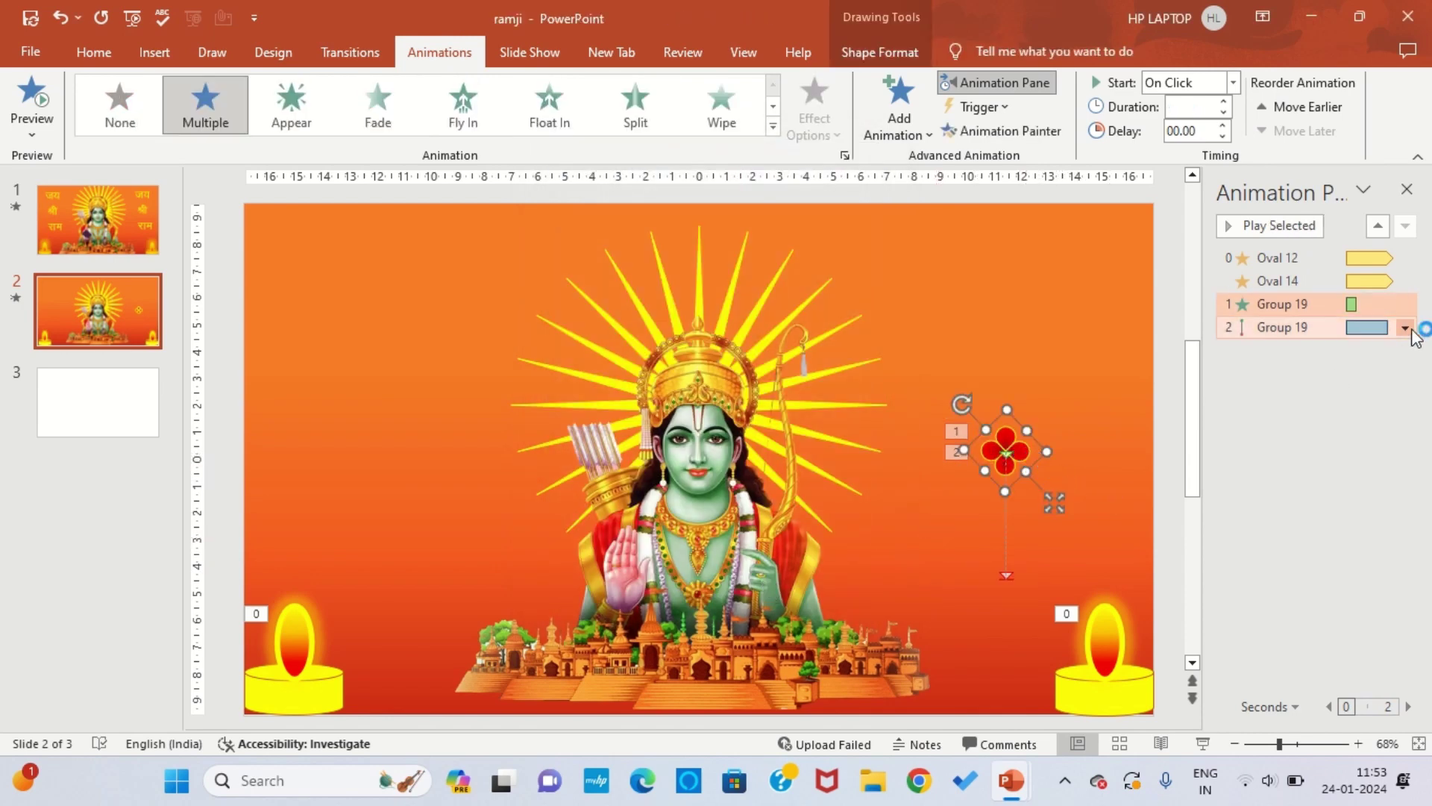
left_click(1393, 302)
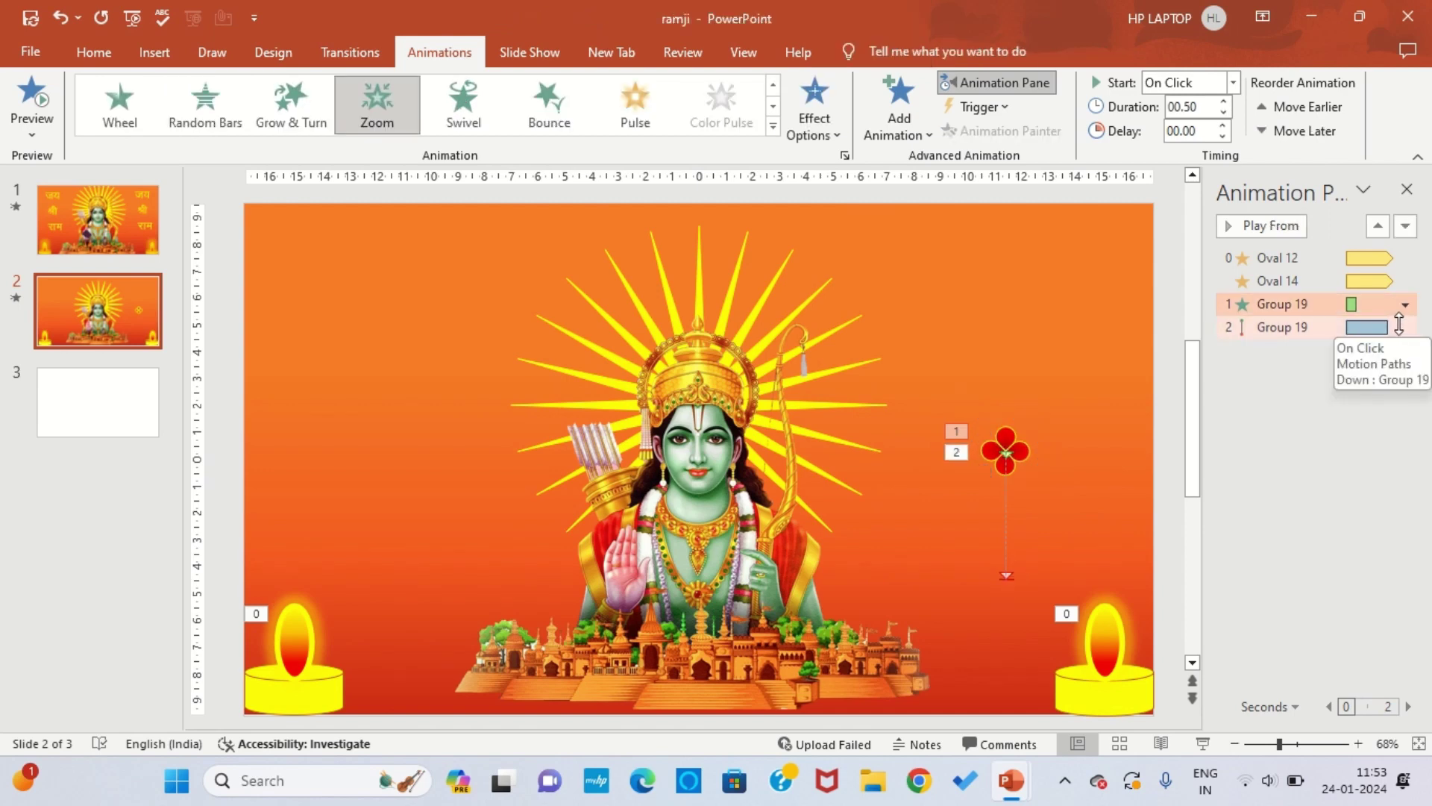
left_click(1403, 328, "ctrl")
left_click(1406, 328)
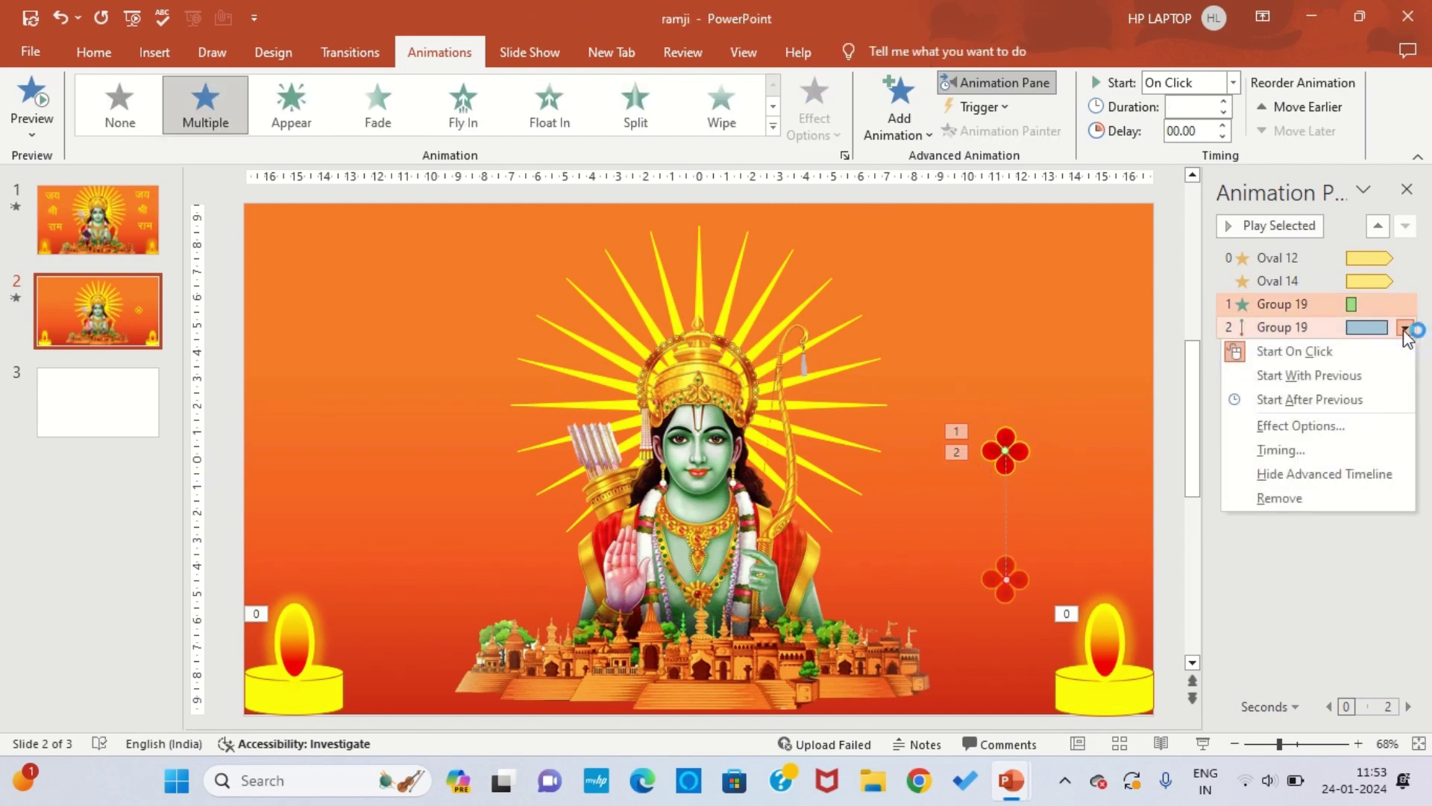
left_click(1280, 449)
left_click(771, 288)
left_click(682, 335)
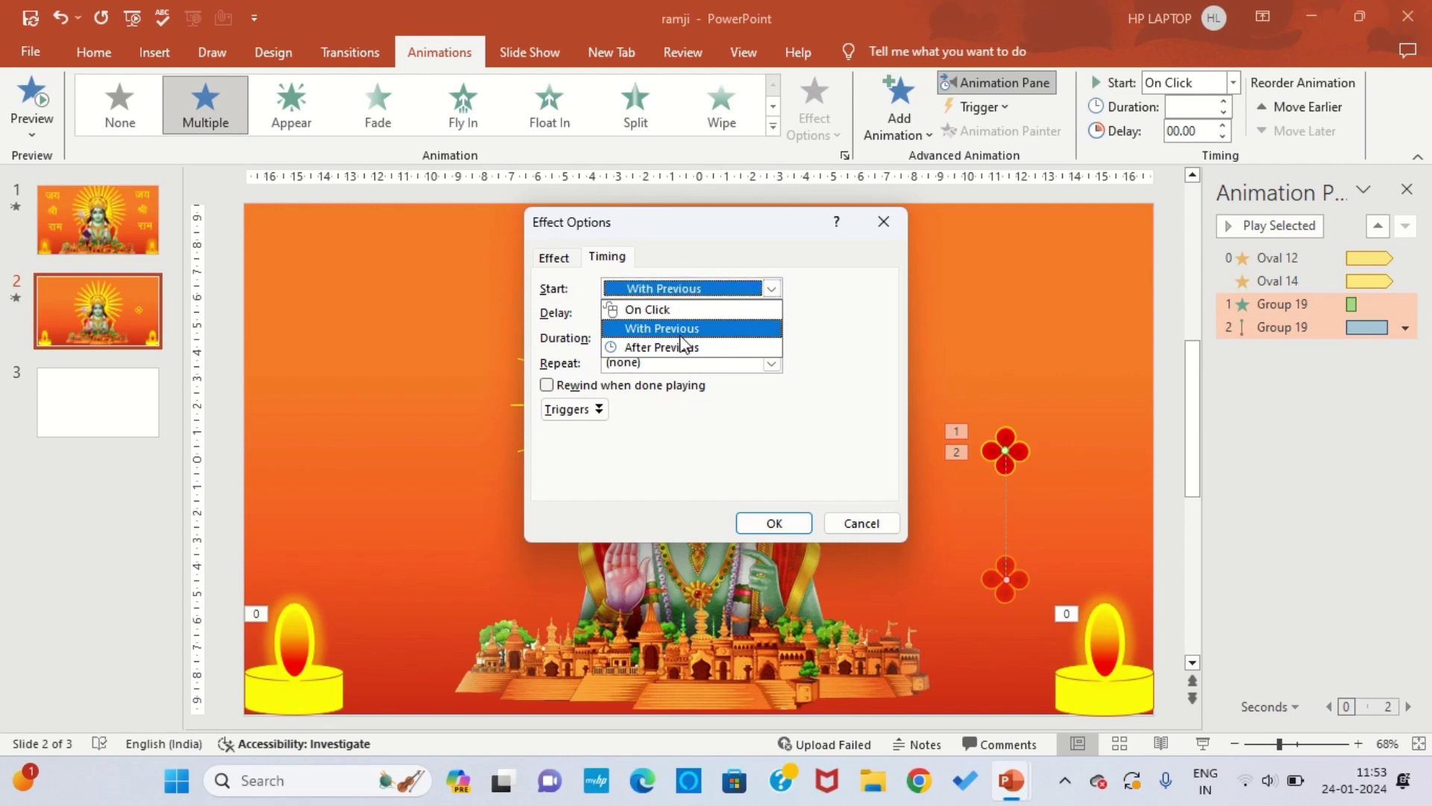
left_click(771, 362)
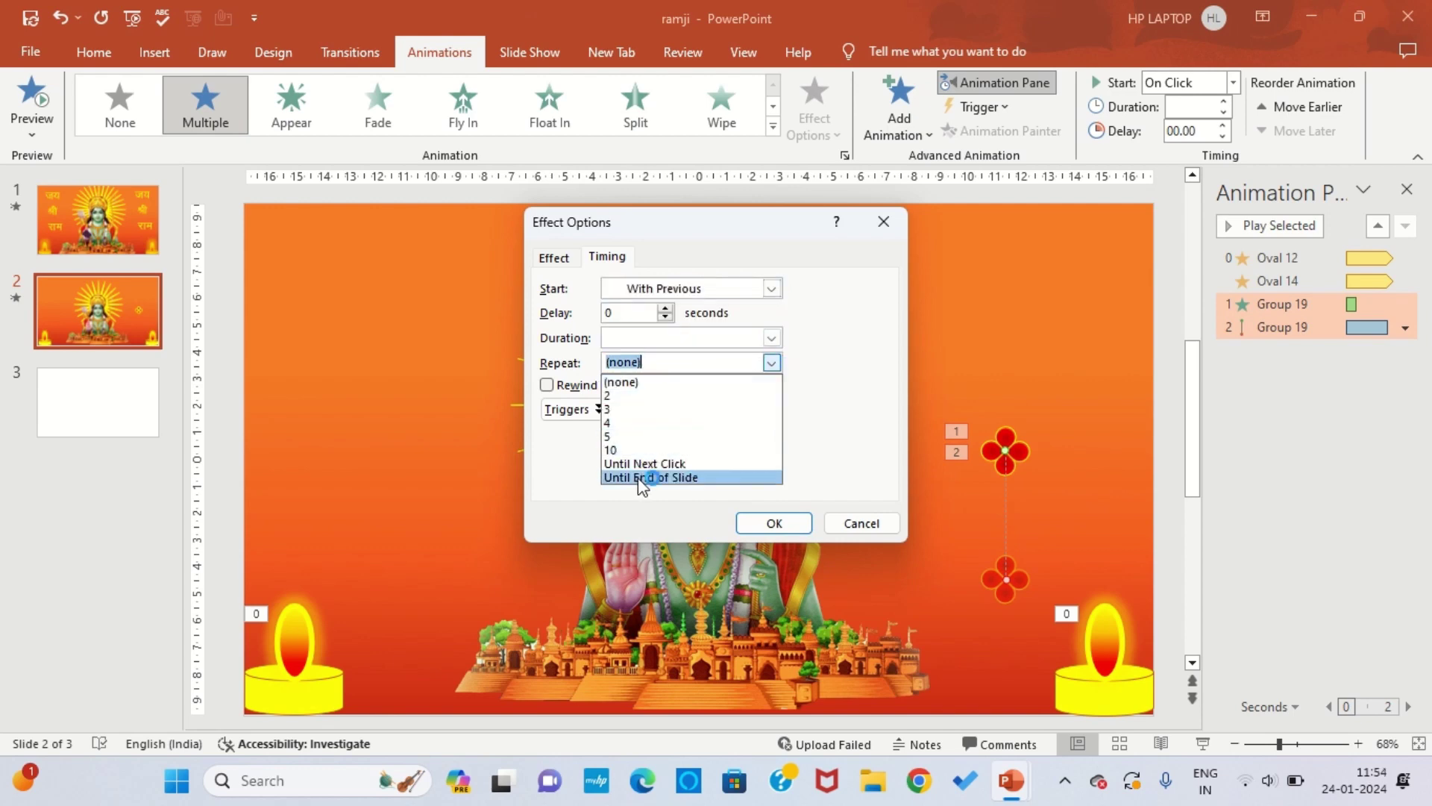
left_click(634, 437)
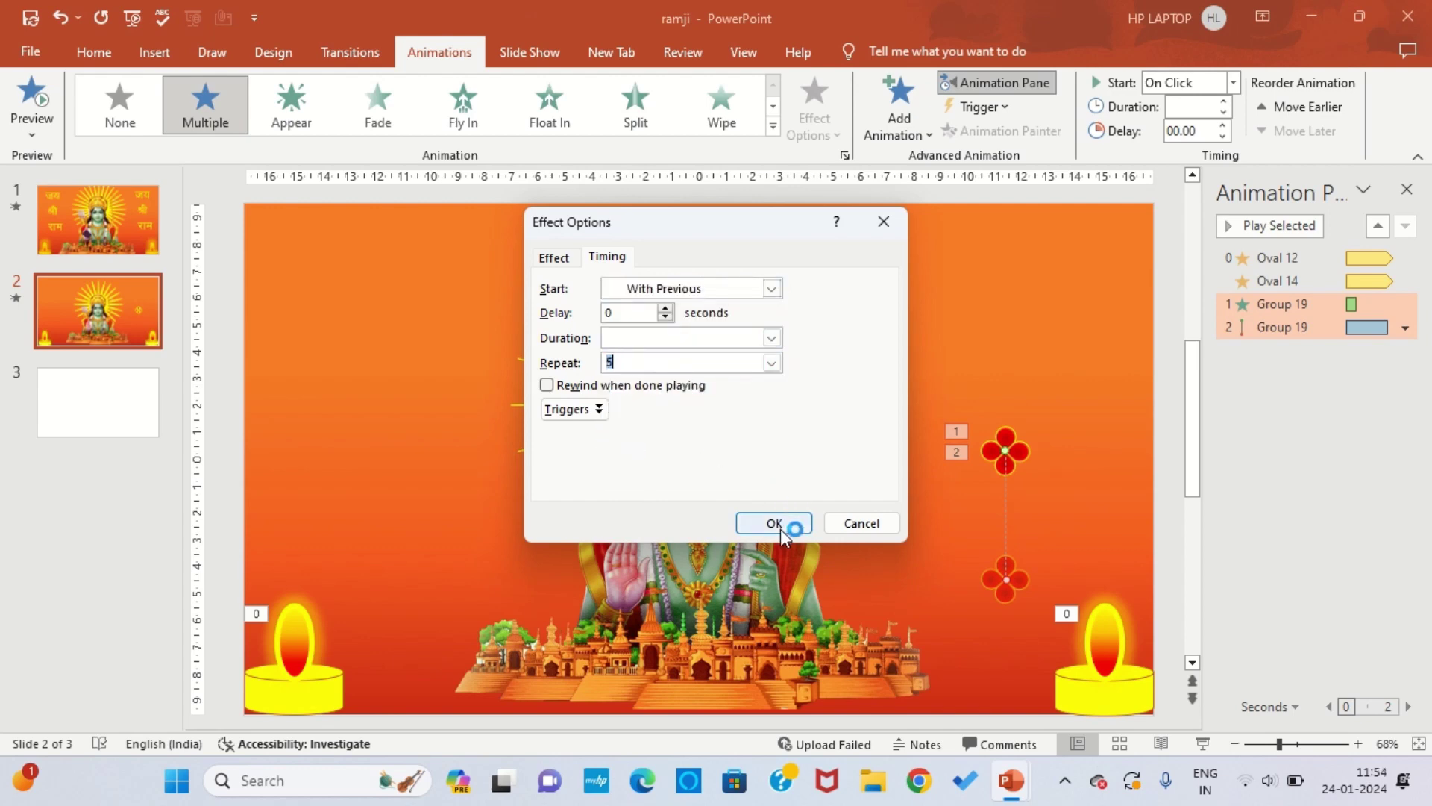
left_click(772, 337)
left_click(680, 392)
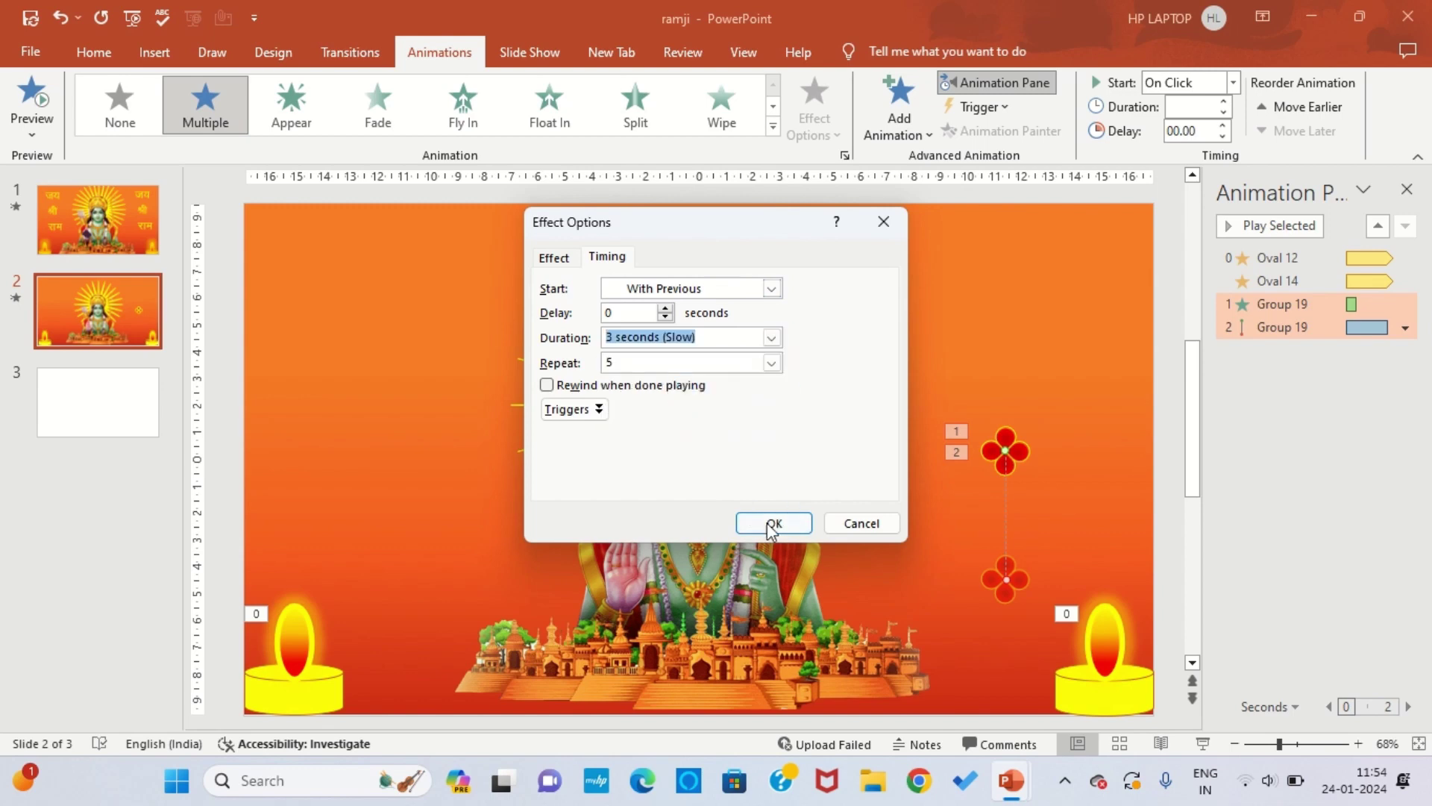
left_click(772, 524)
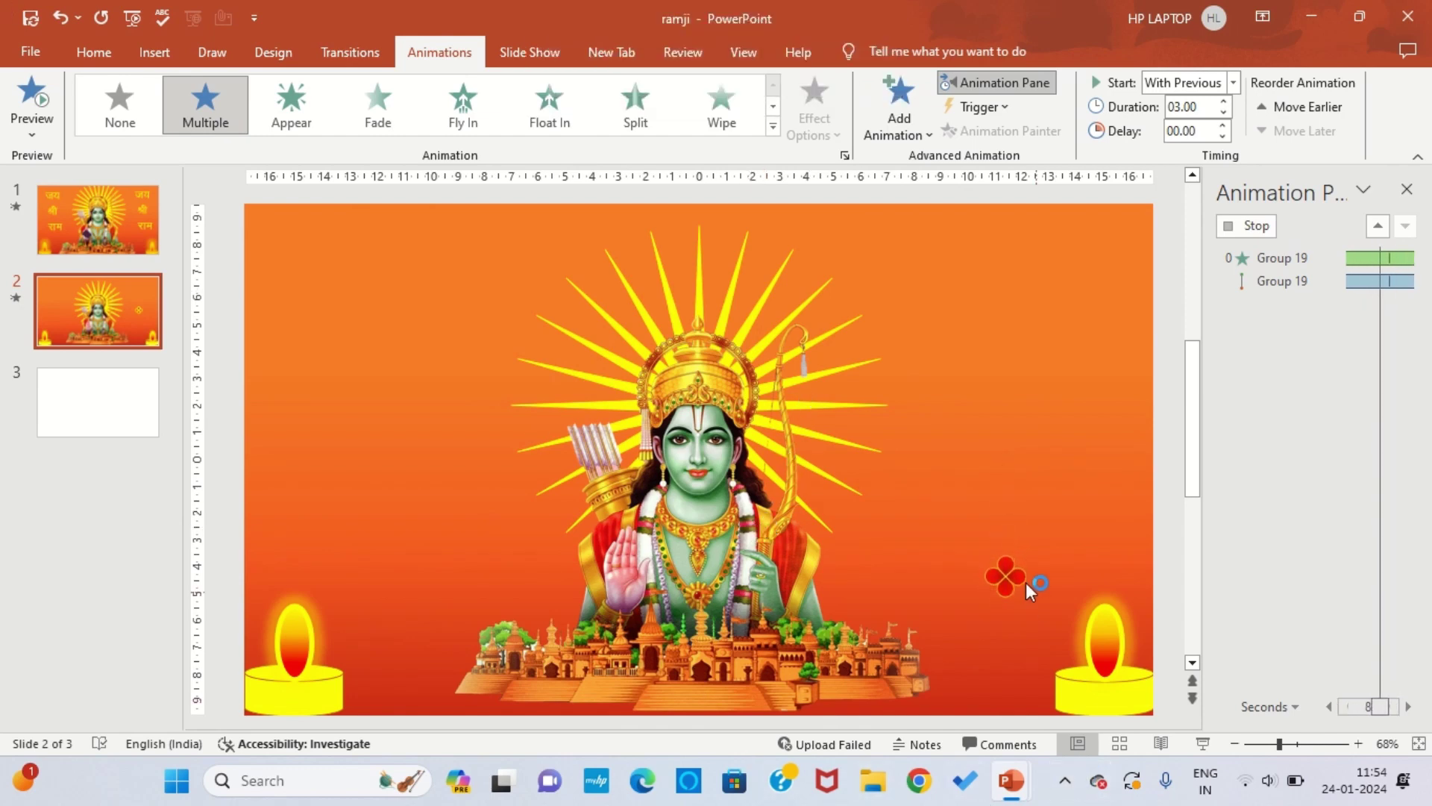
Duplicate the red flower twice, placing the copies to the right of the original
left_click(1018, 460)
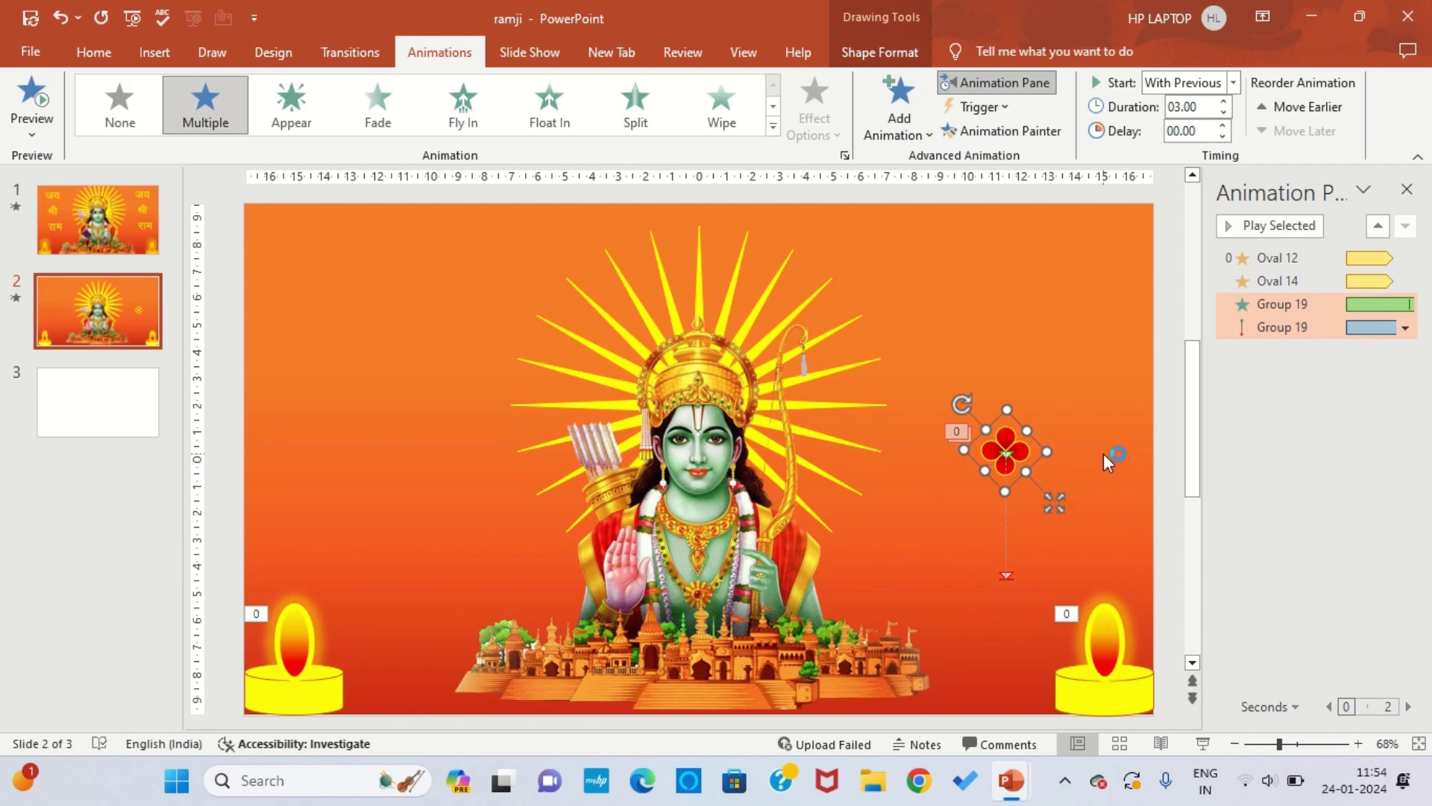
key("ctrl+d")
left_click_drag(1028, 467, 1070, 461)
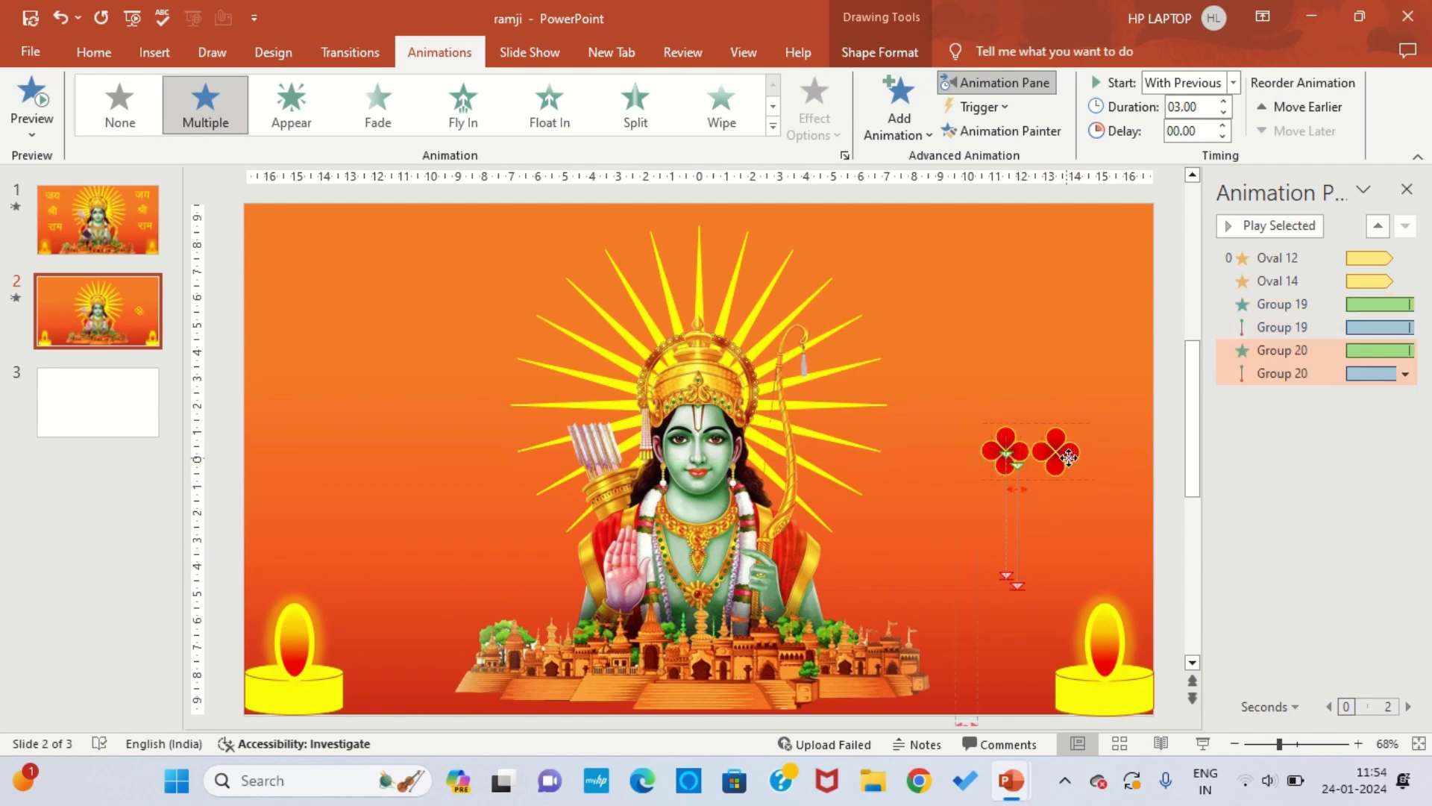
key("ctrl+d")
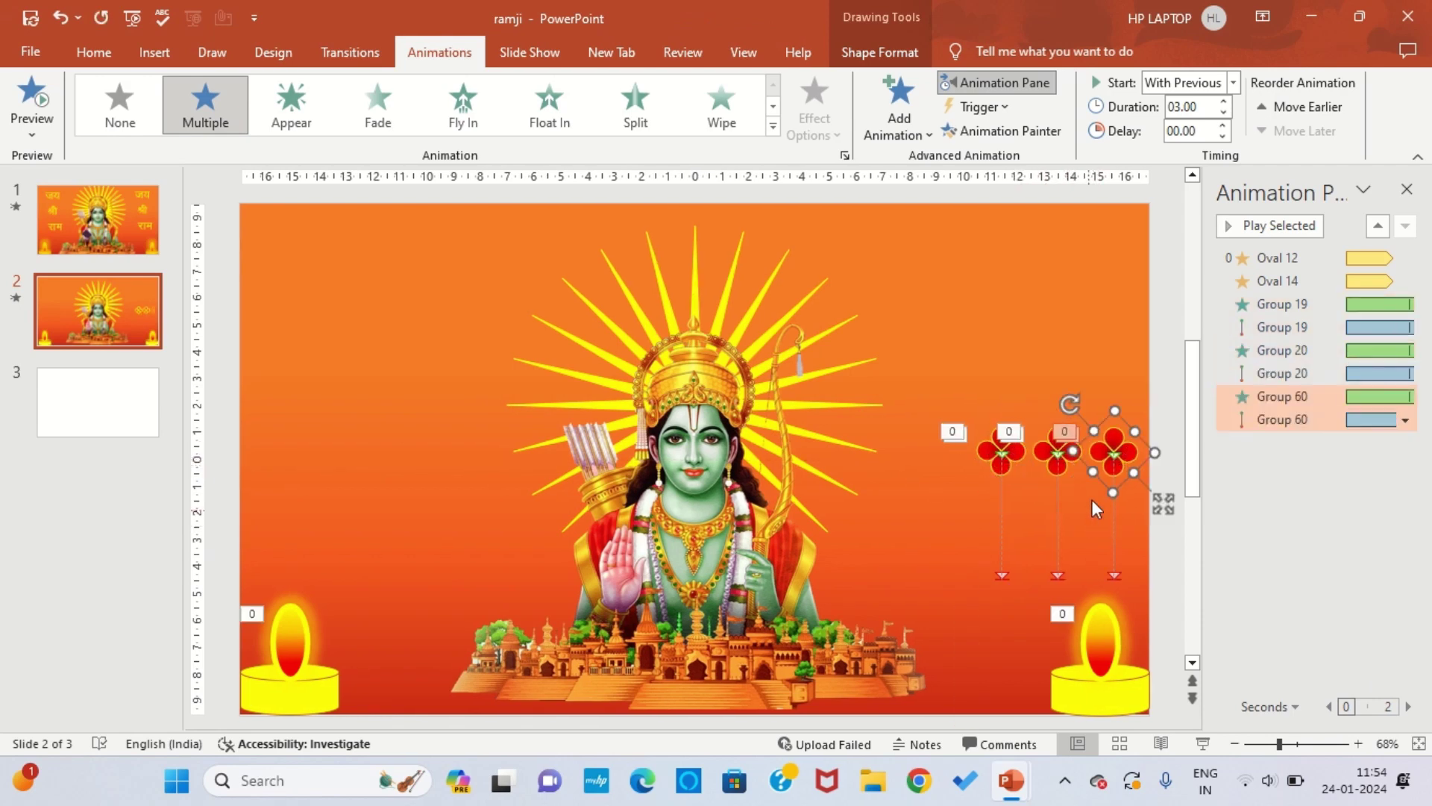
Recolour the third flower with a light blue fill, dark gradient and blue outline, then copy it twice
left_click(880, 52)
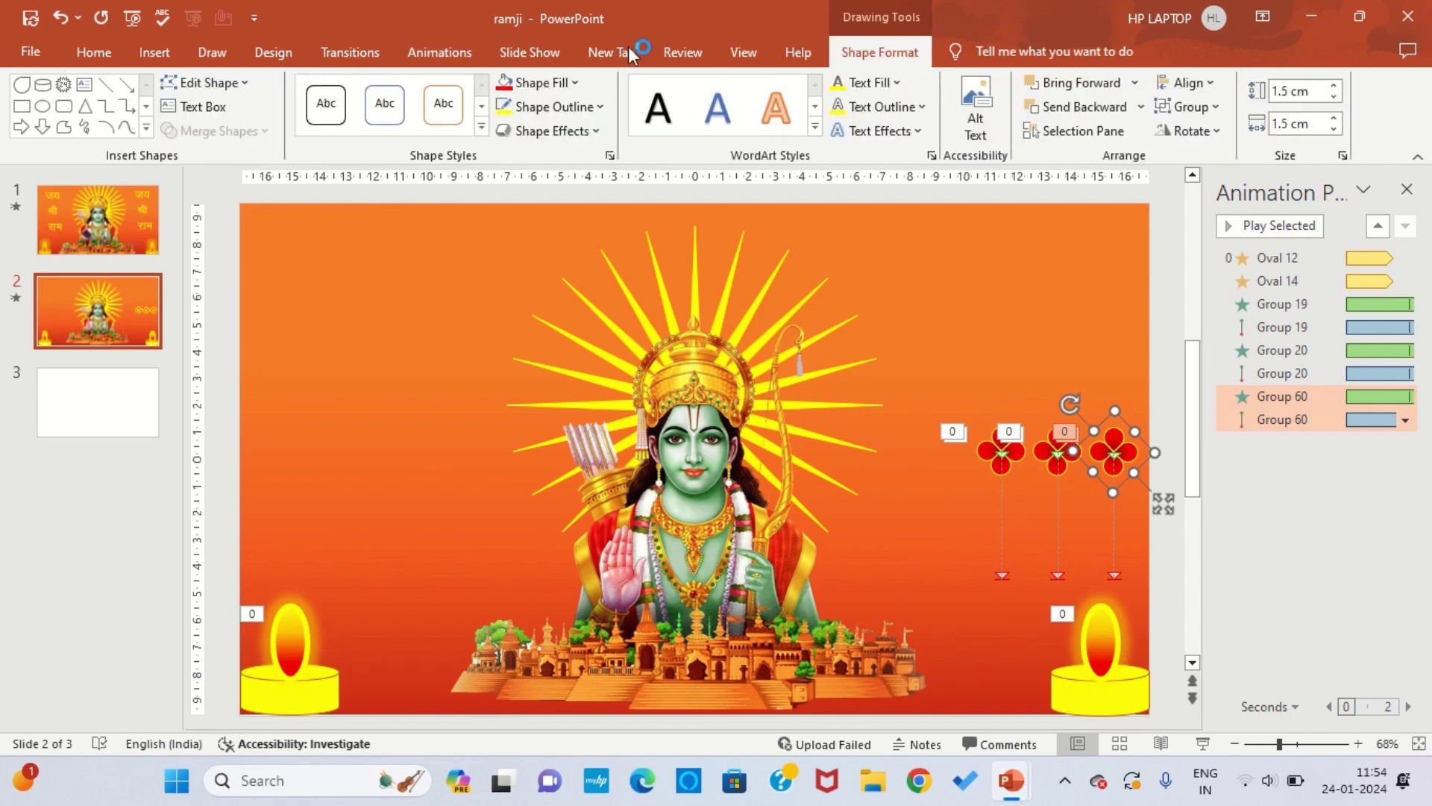
left_click(576, 84)
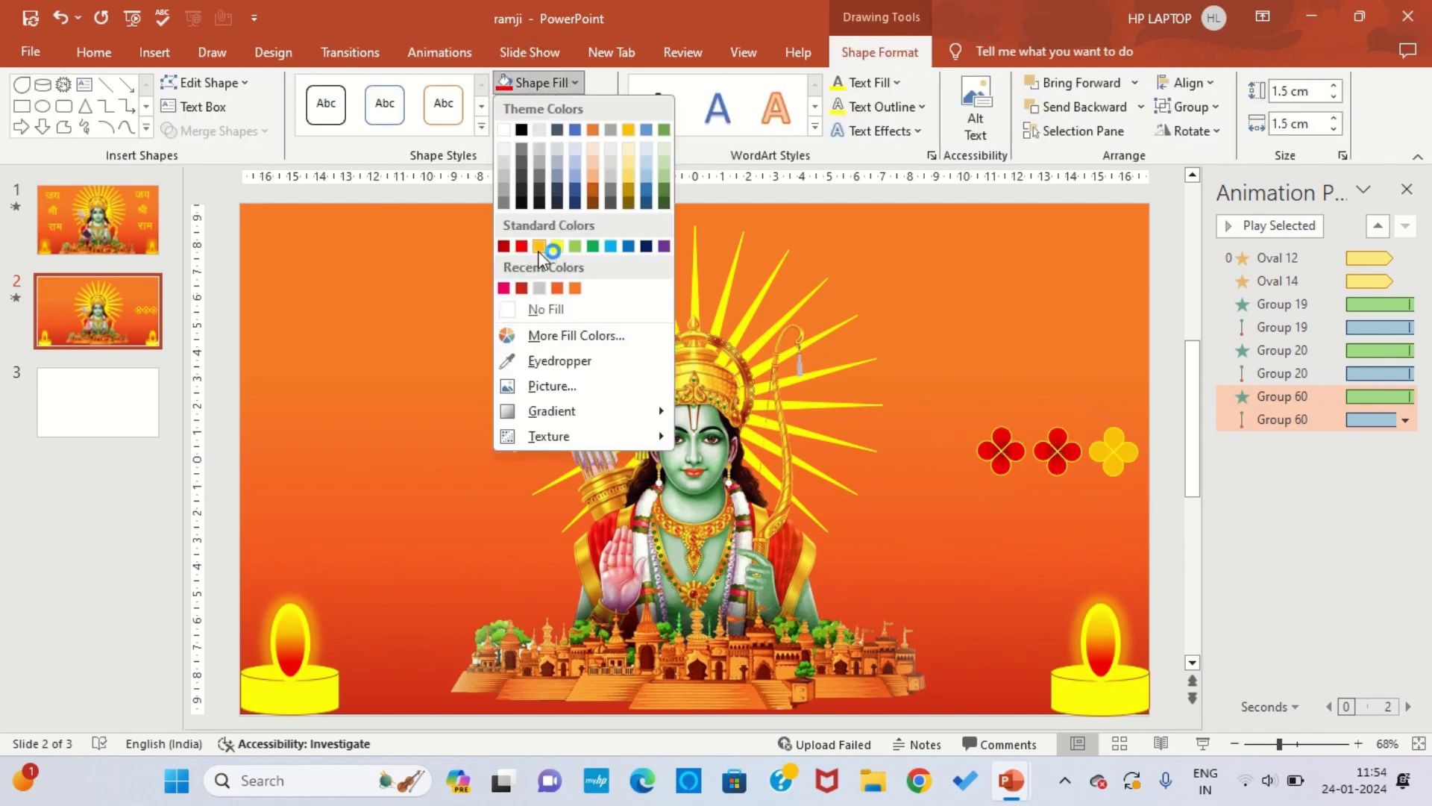
left_click(611, 246)
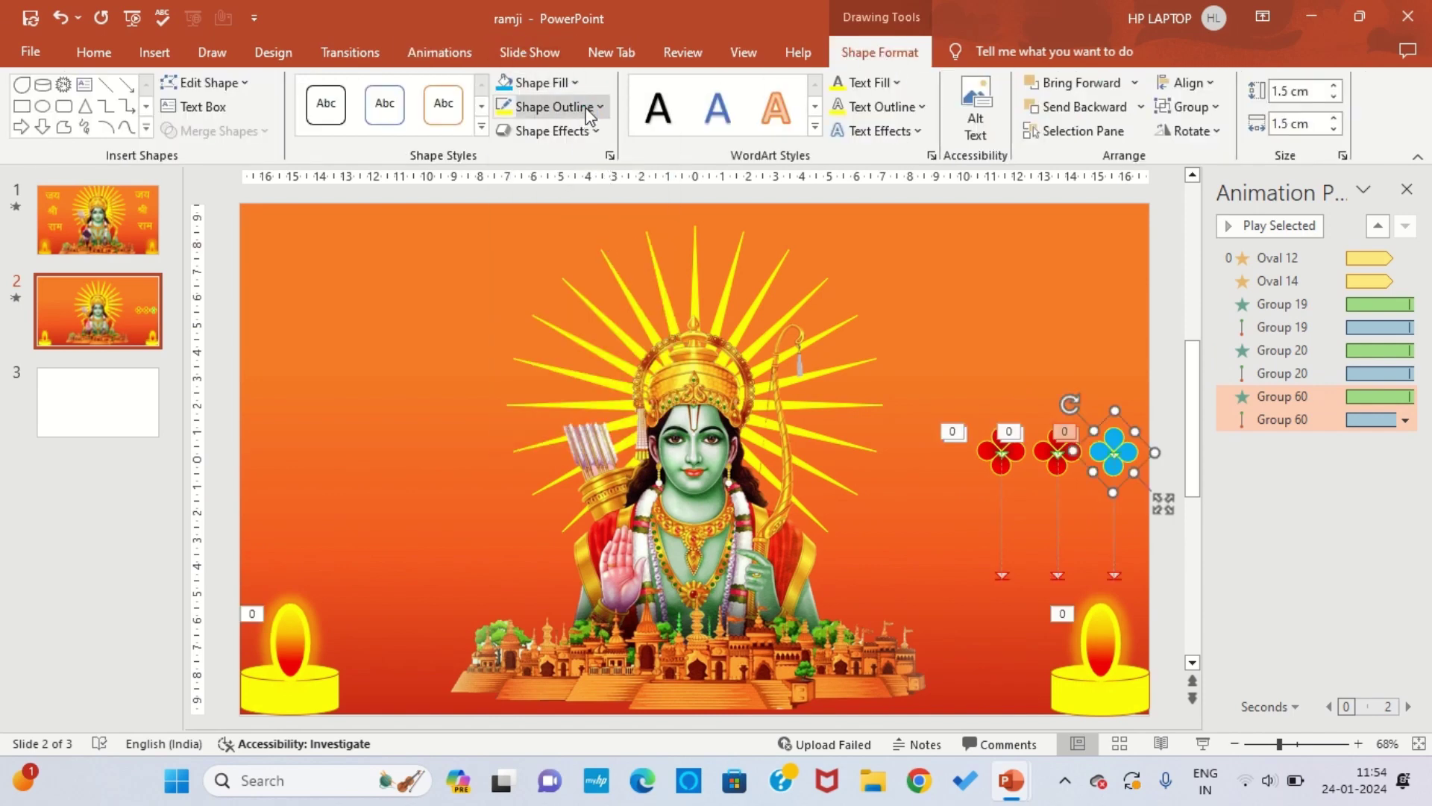
left_click(575, 83)
mouse_move(552, 411)
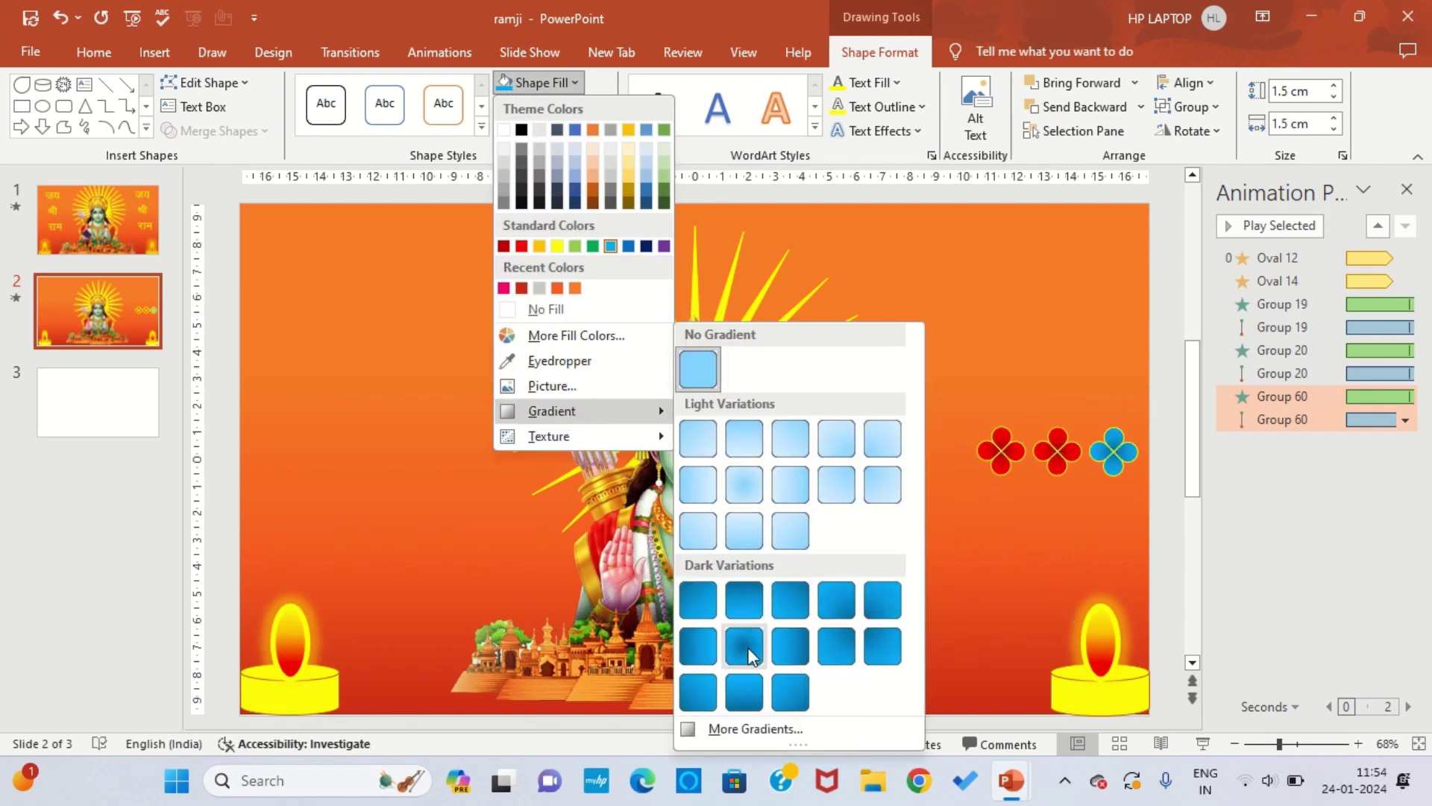
left_click(743, 645)
left_click(589, 107)
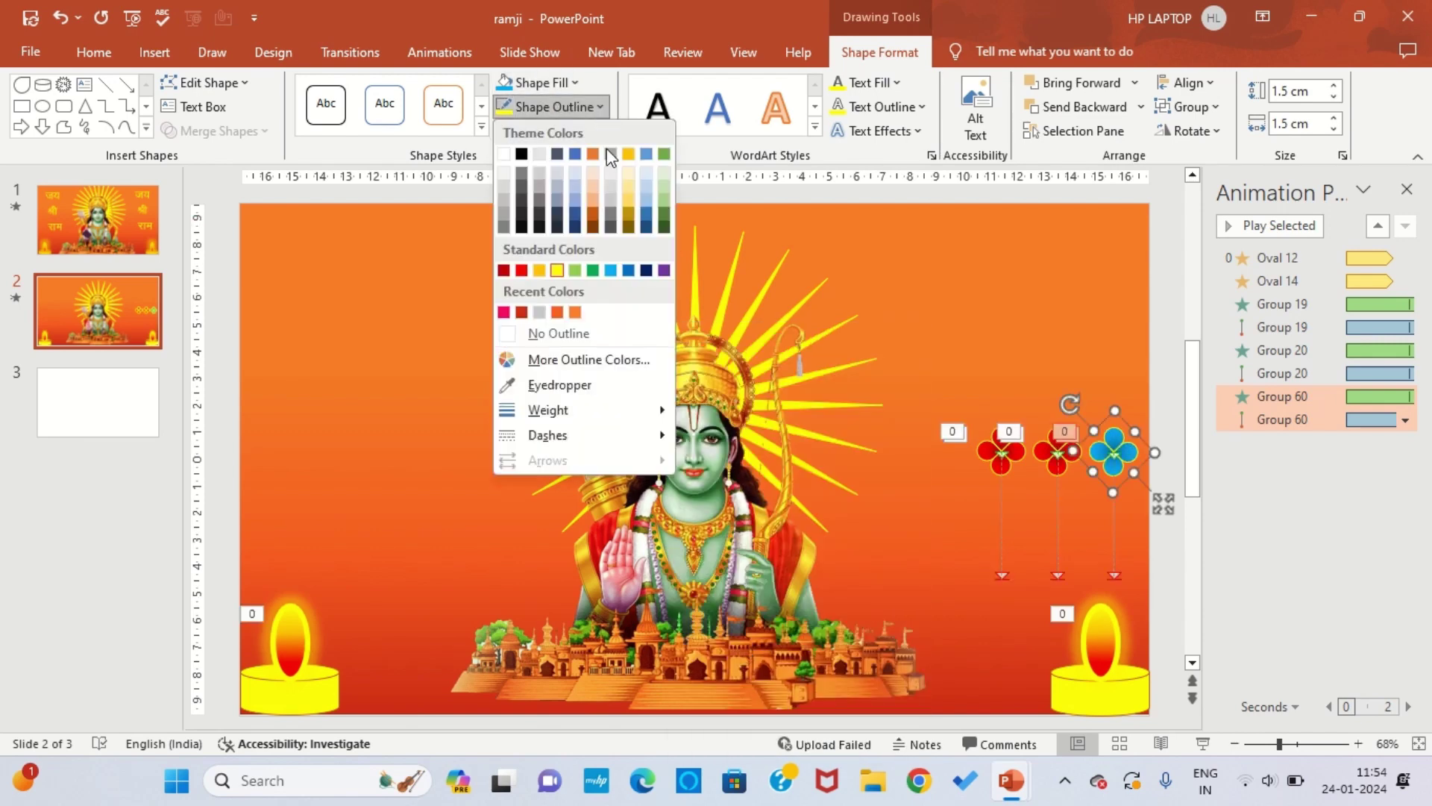
left_click(624, 270)
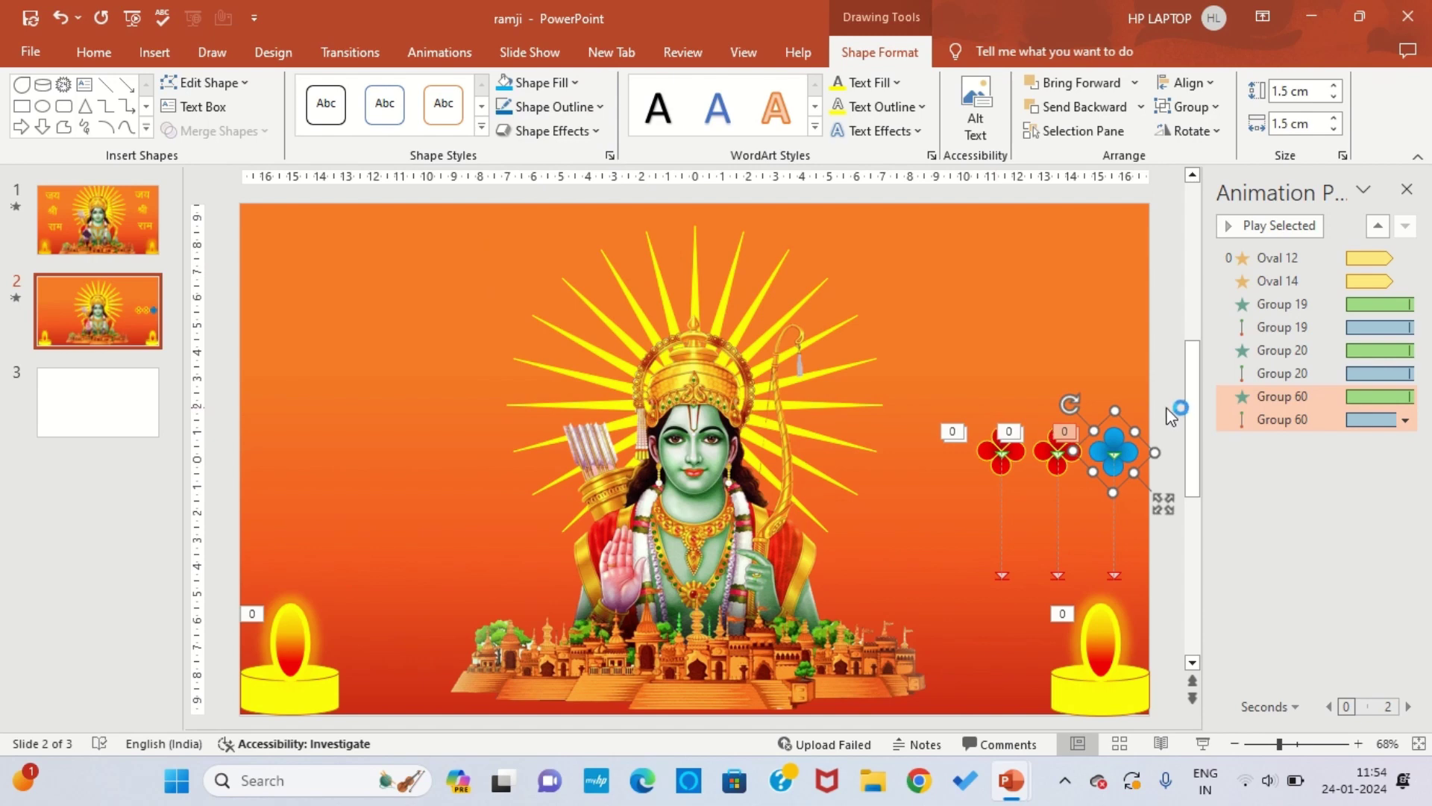
left_click_drag(1119, 450, 1183, 446)
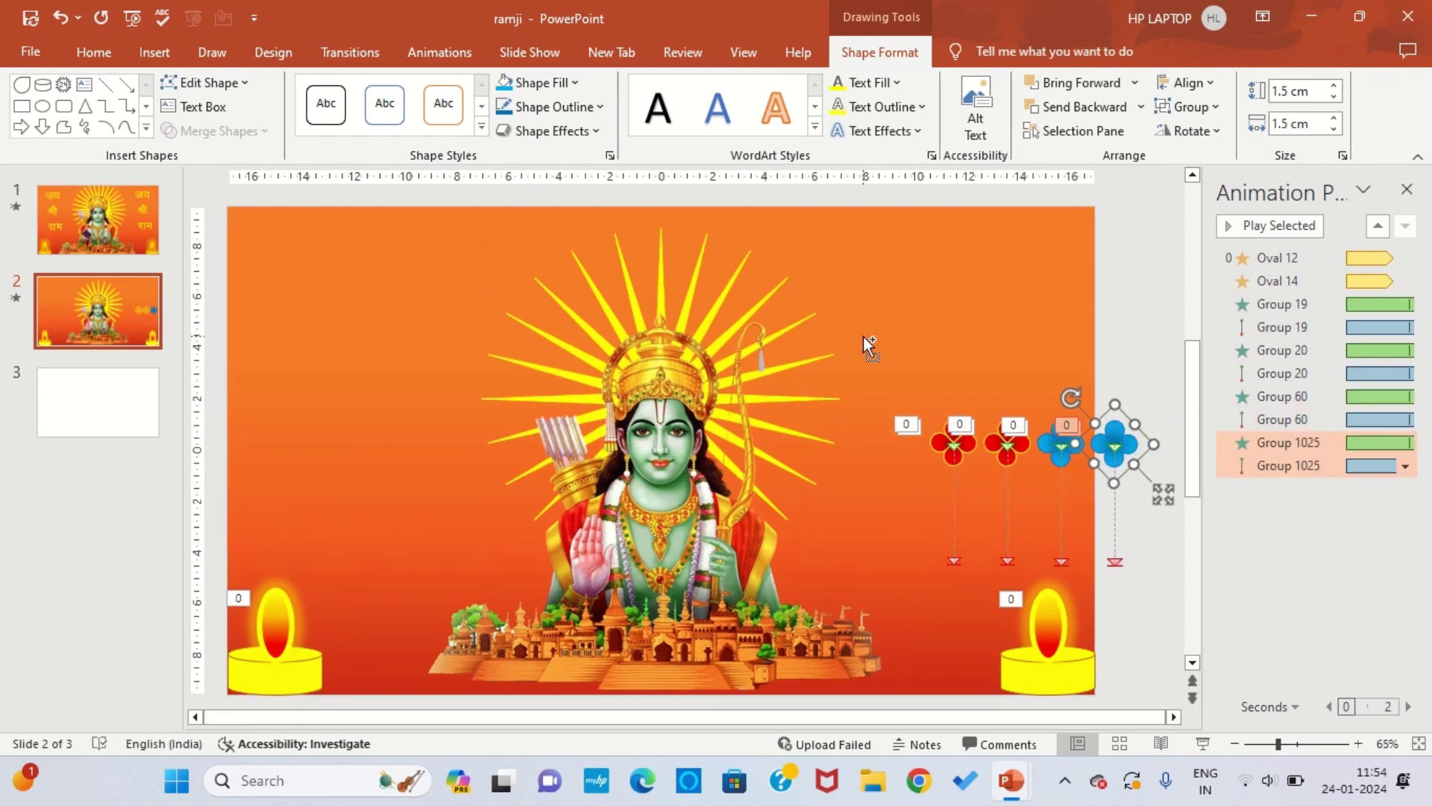
key("ctrl+d")
Make the new flower purple with a dark gradient and purple outline, then duplicate it twice
left_click(575, 85)
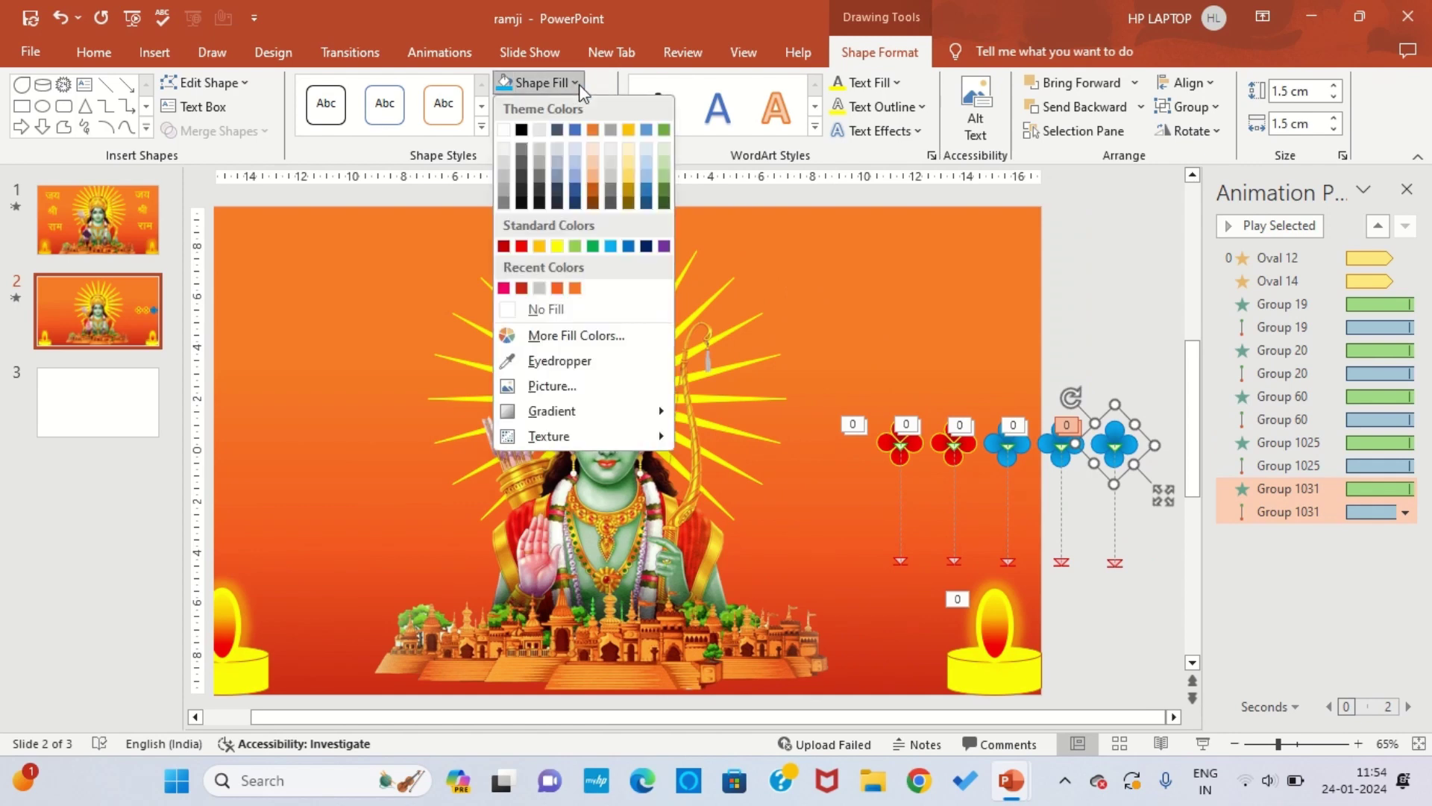
left_click(666, 245)
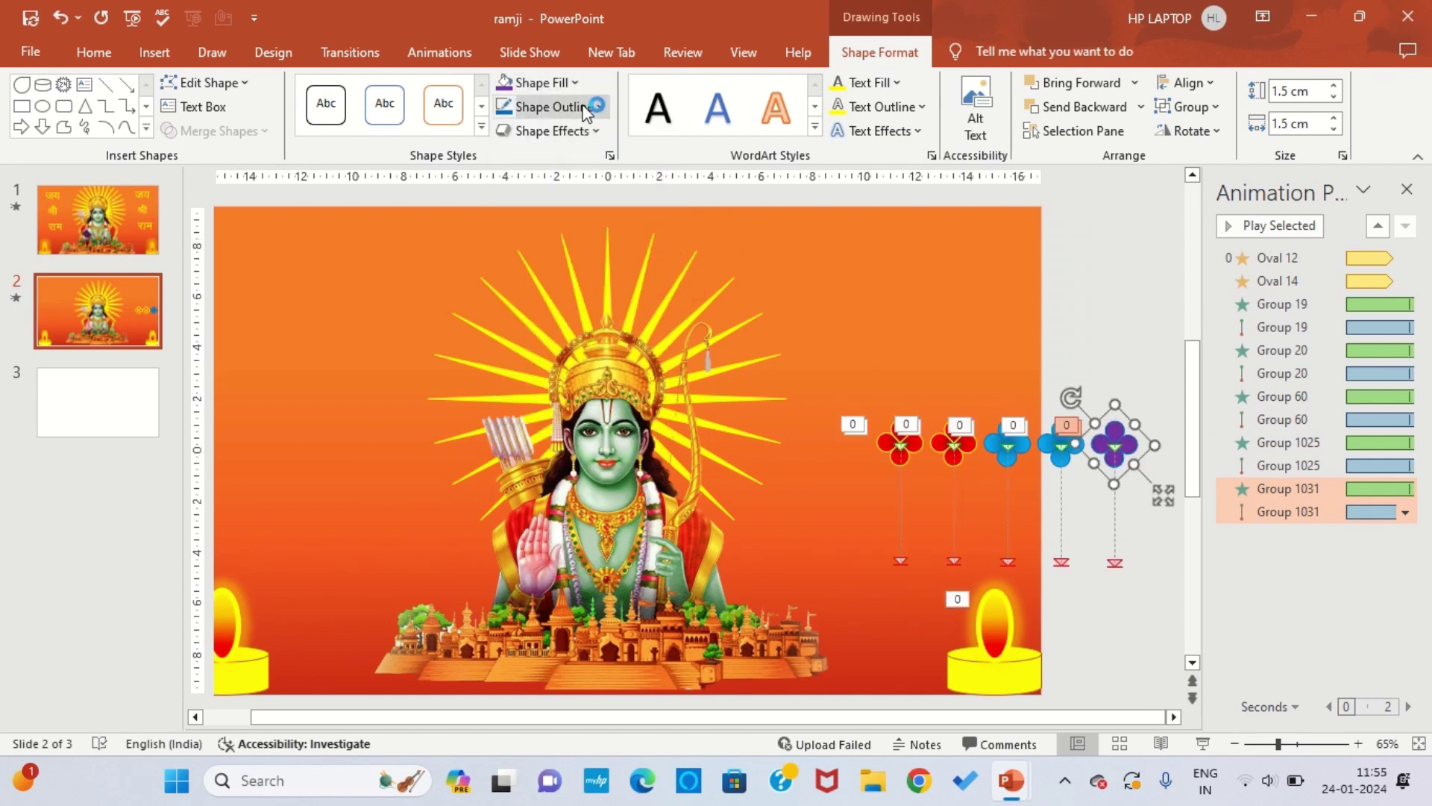
left_click(591, 107)
left_click(664, 270)
left_click(538, 83)
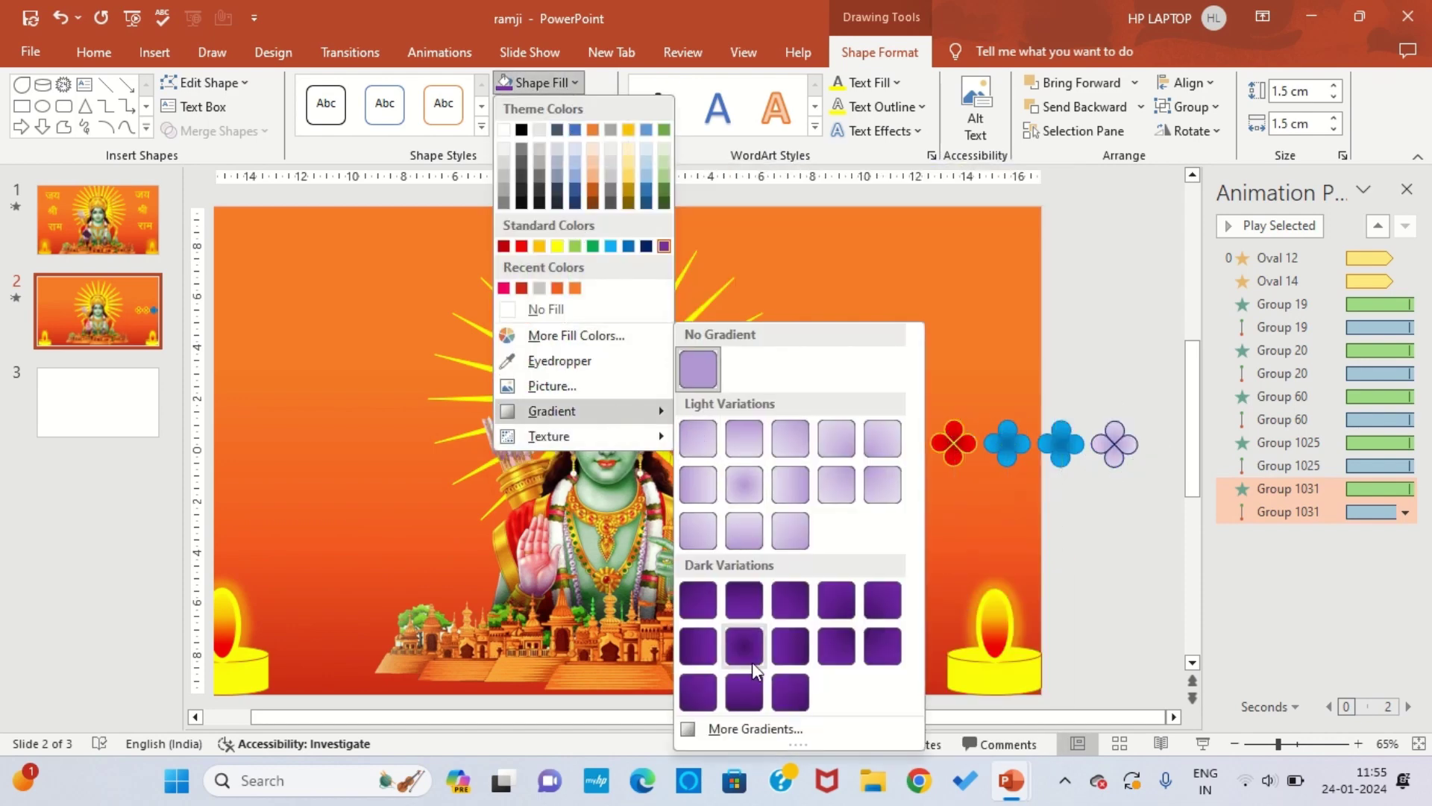
left_click(750, 648)
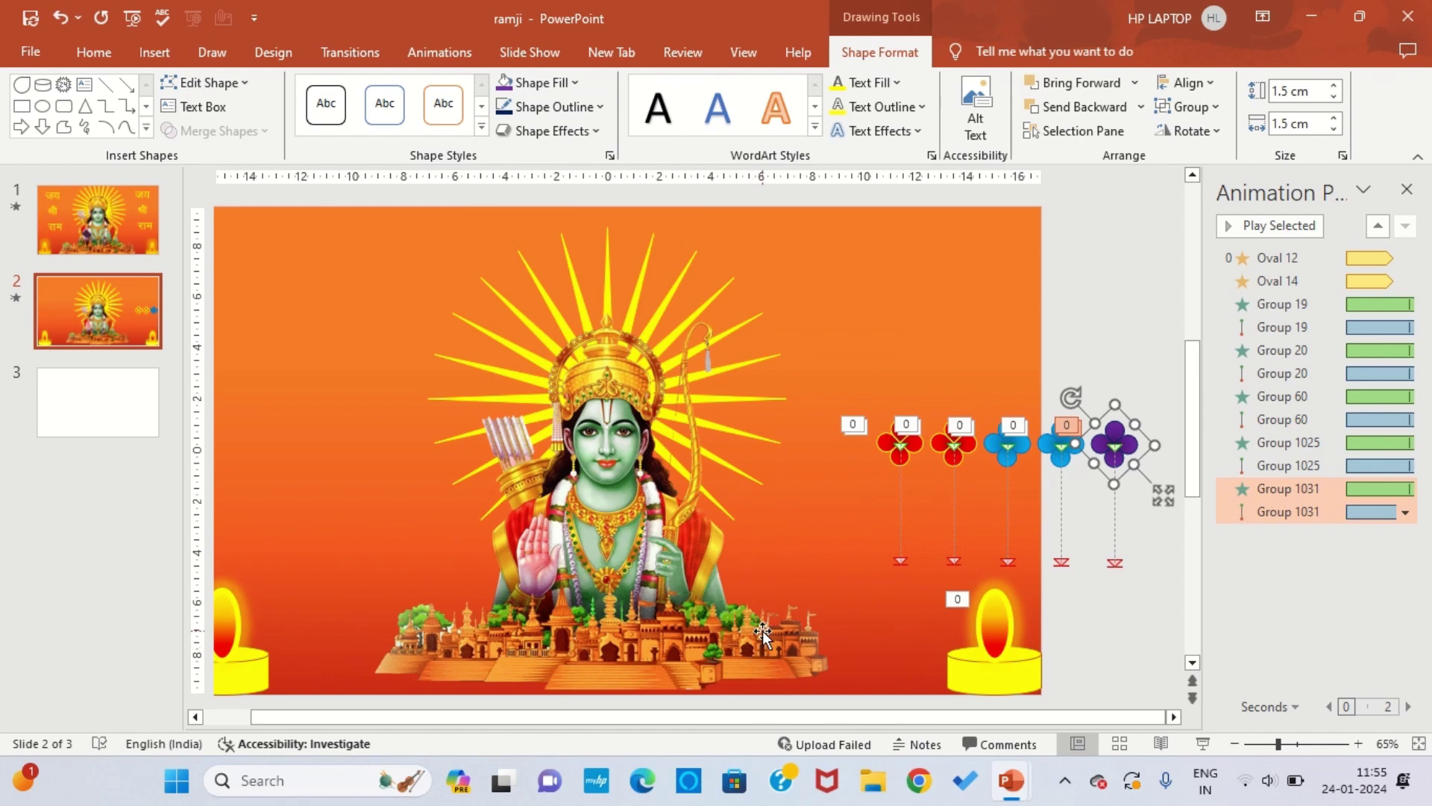
key("ctrl+d")
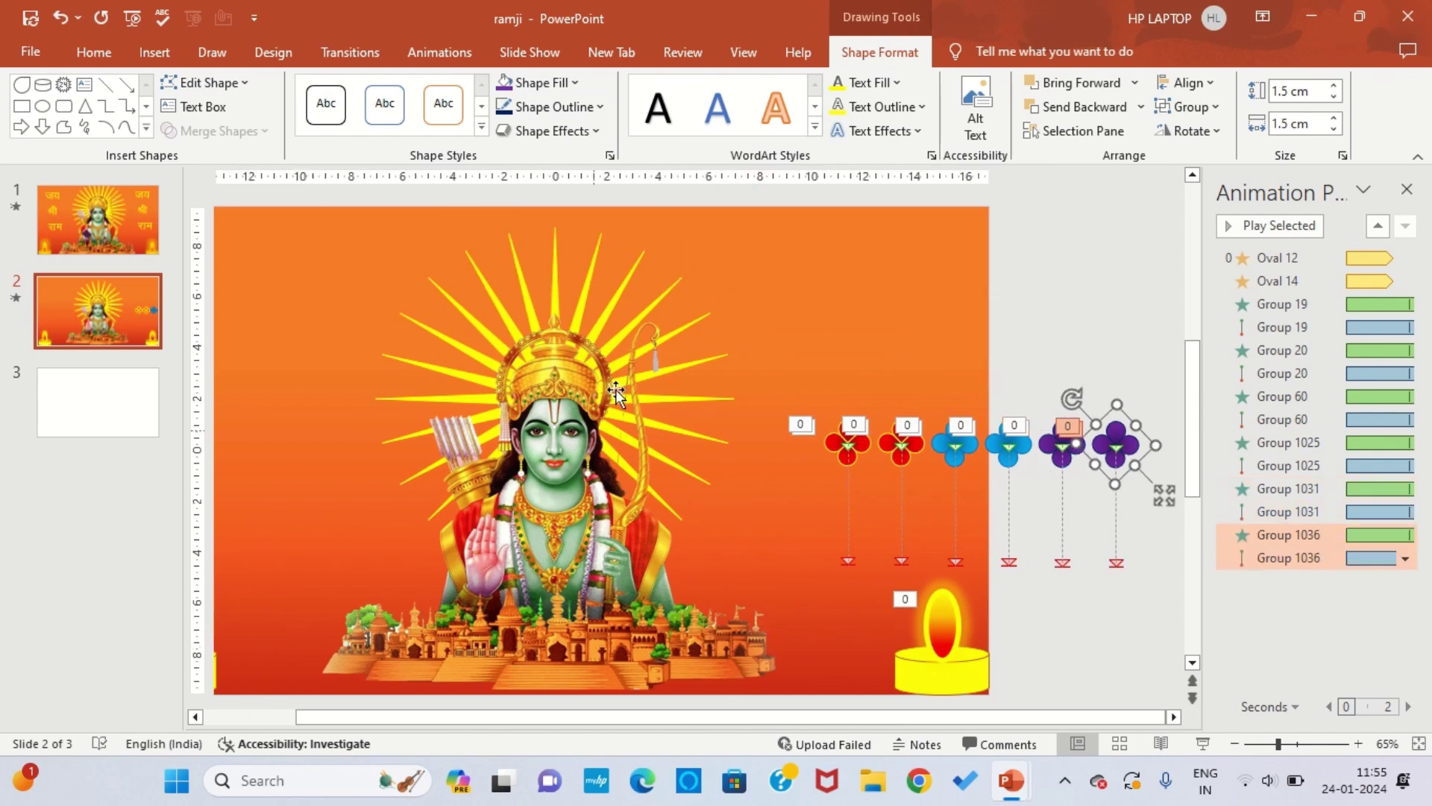
key("ctrl+d")
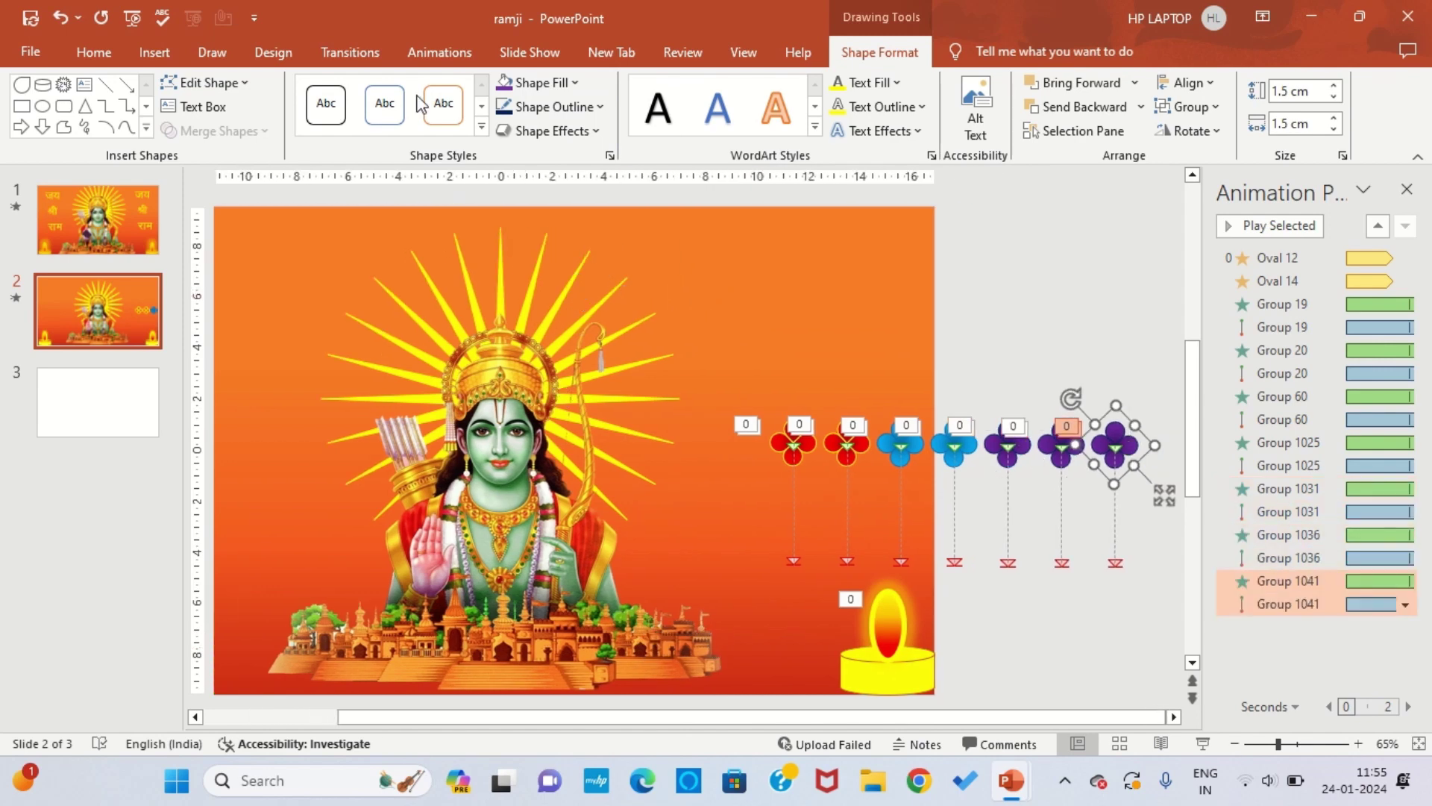
Recolour the last flower pink with a pink outline and darker gradient, then duplicate it
left_click(576, 82)
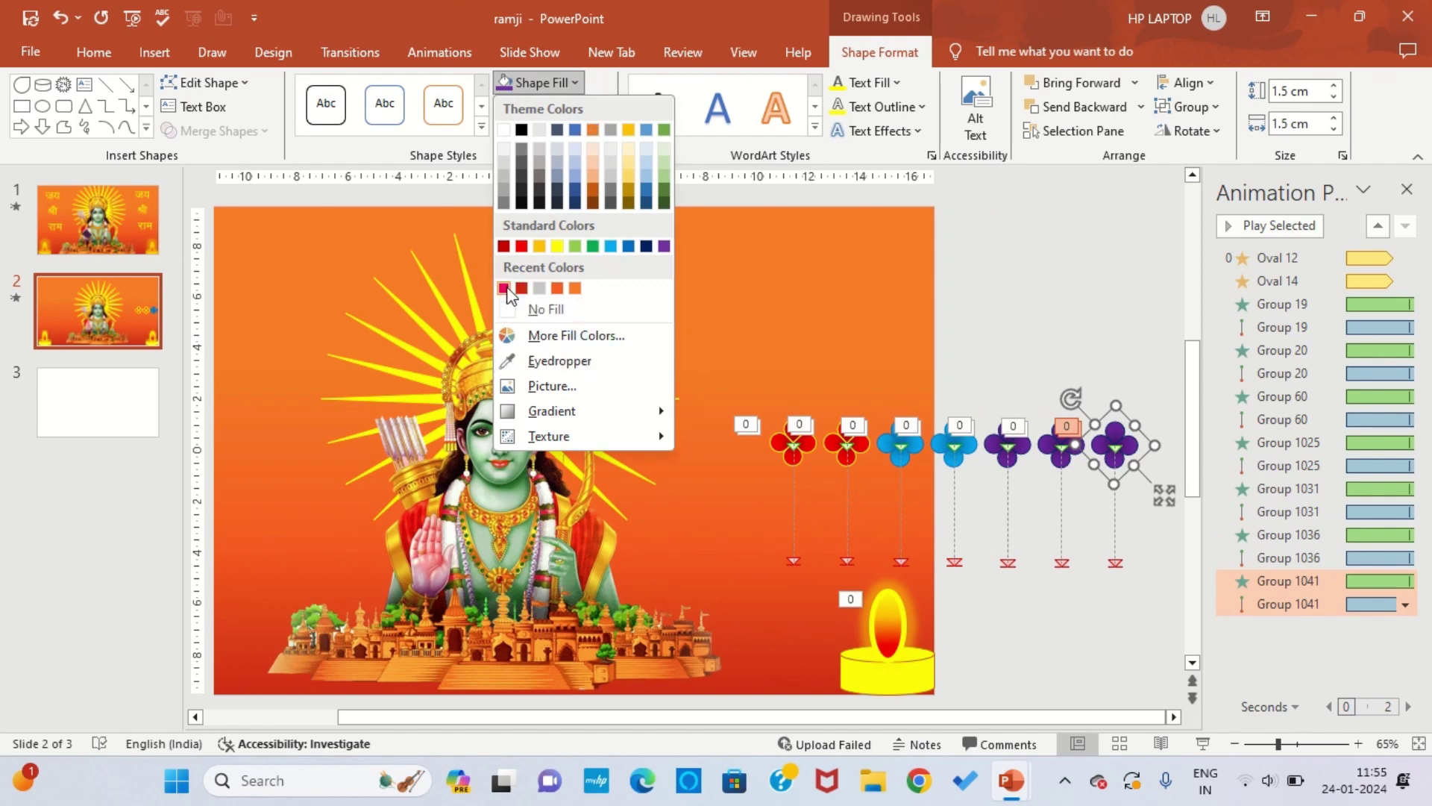
left_click(504, 288)
left_click(566, 106)
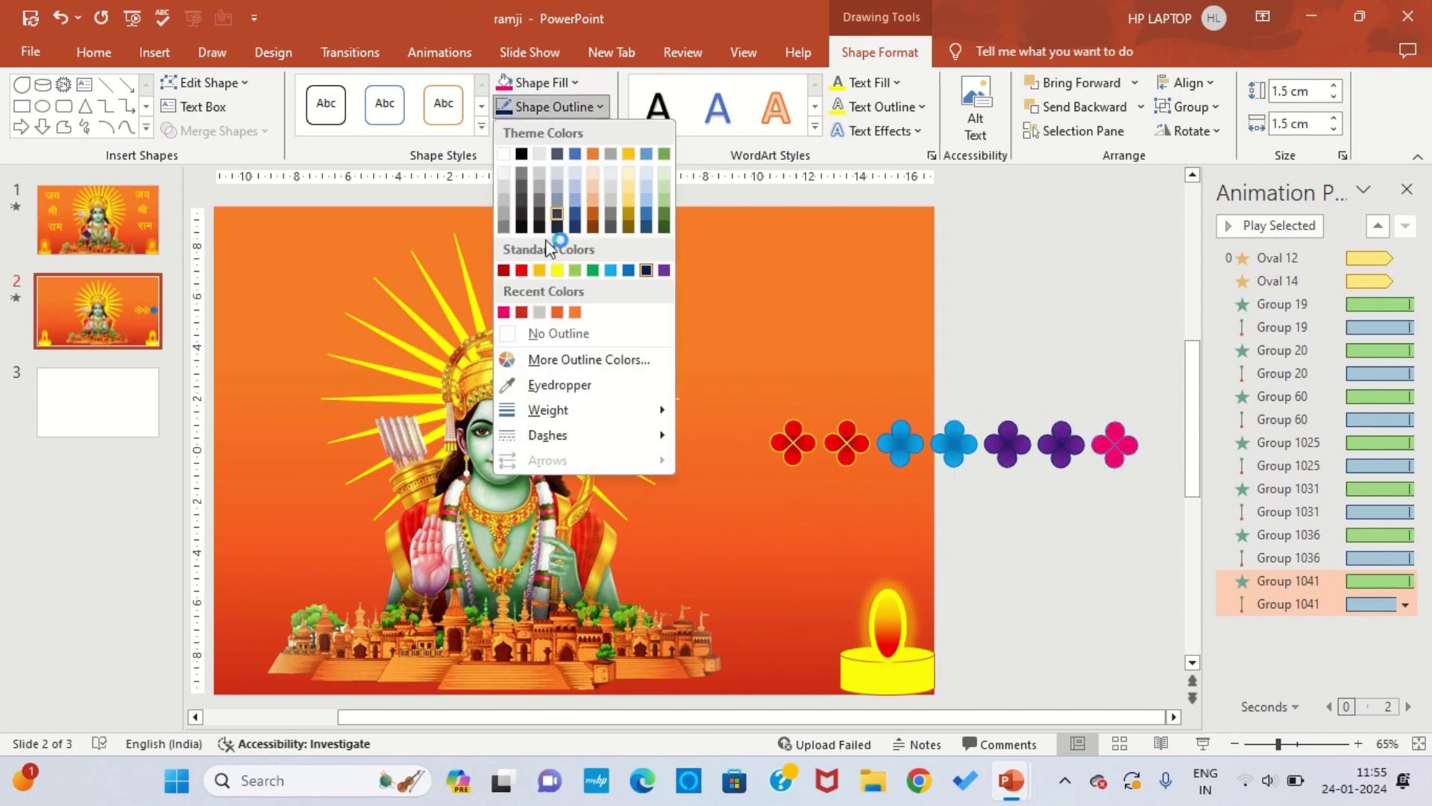
left_click(503, 311)
left_click(535, 82)
mouse_move(552, 410)
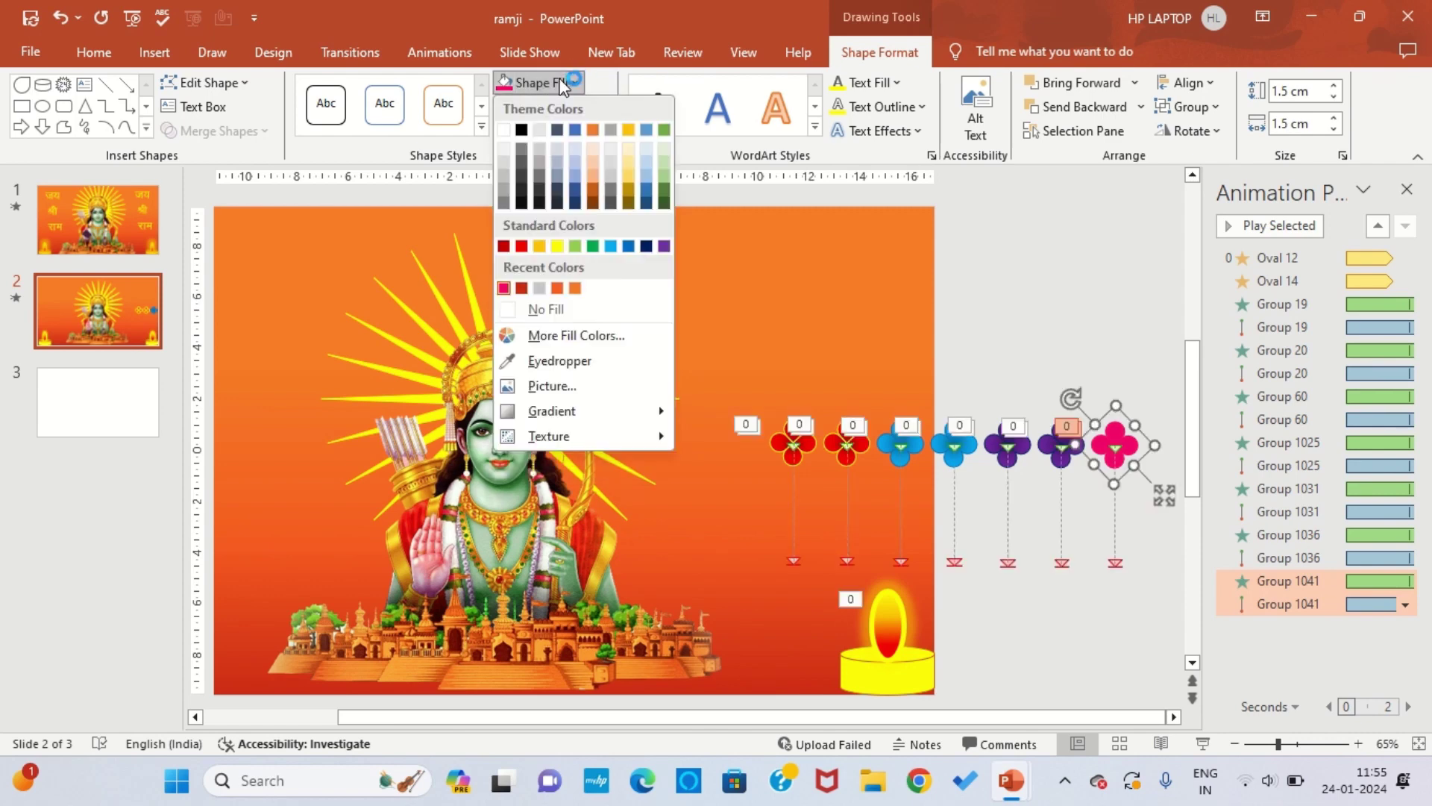
left_click(744, 646)
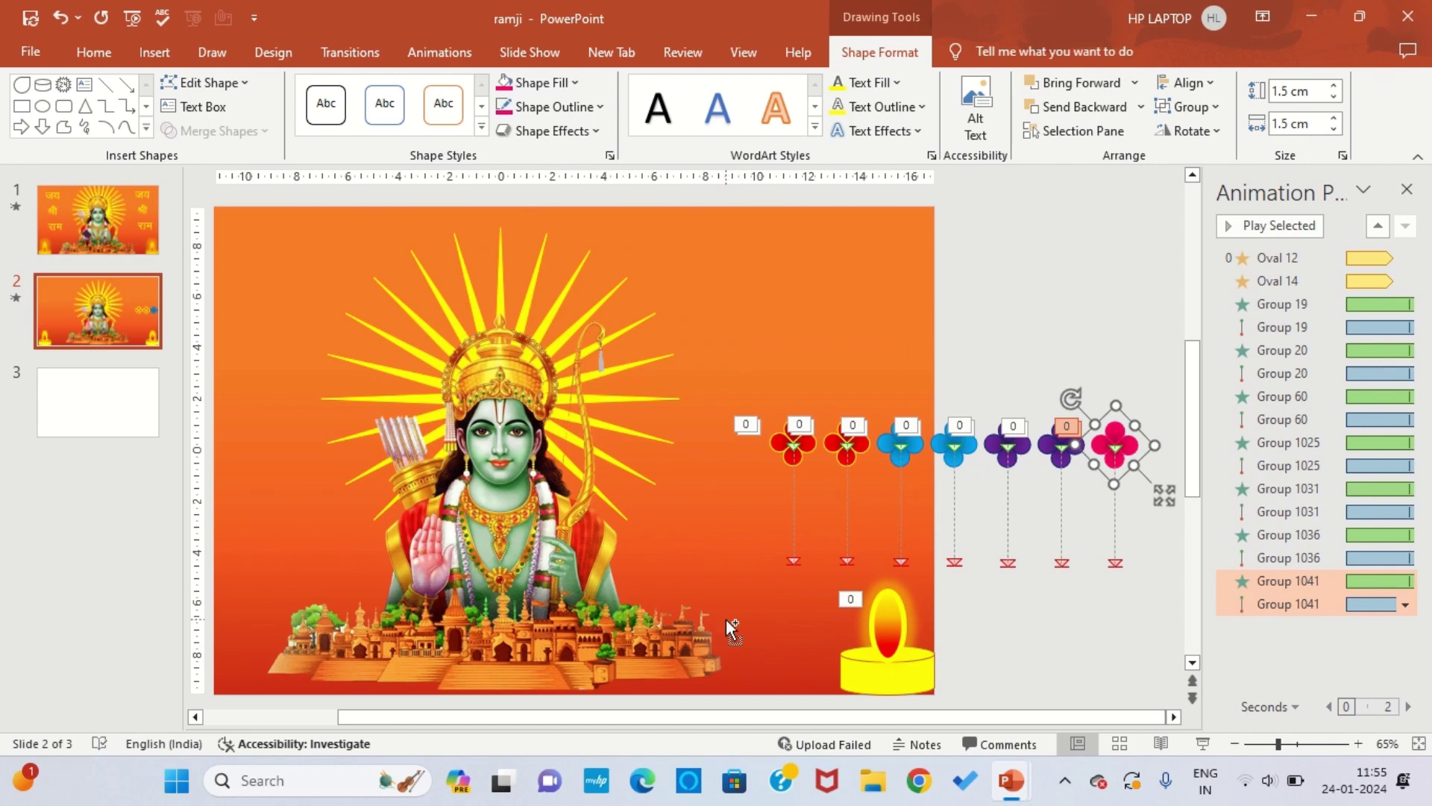
key("ctrl+d")
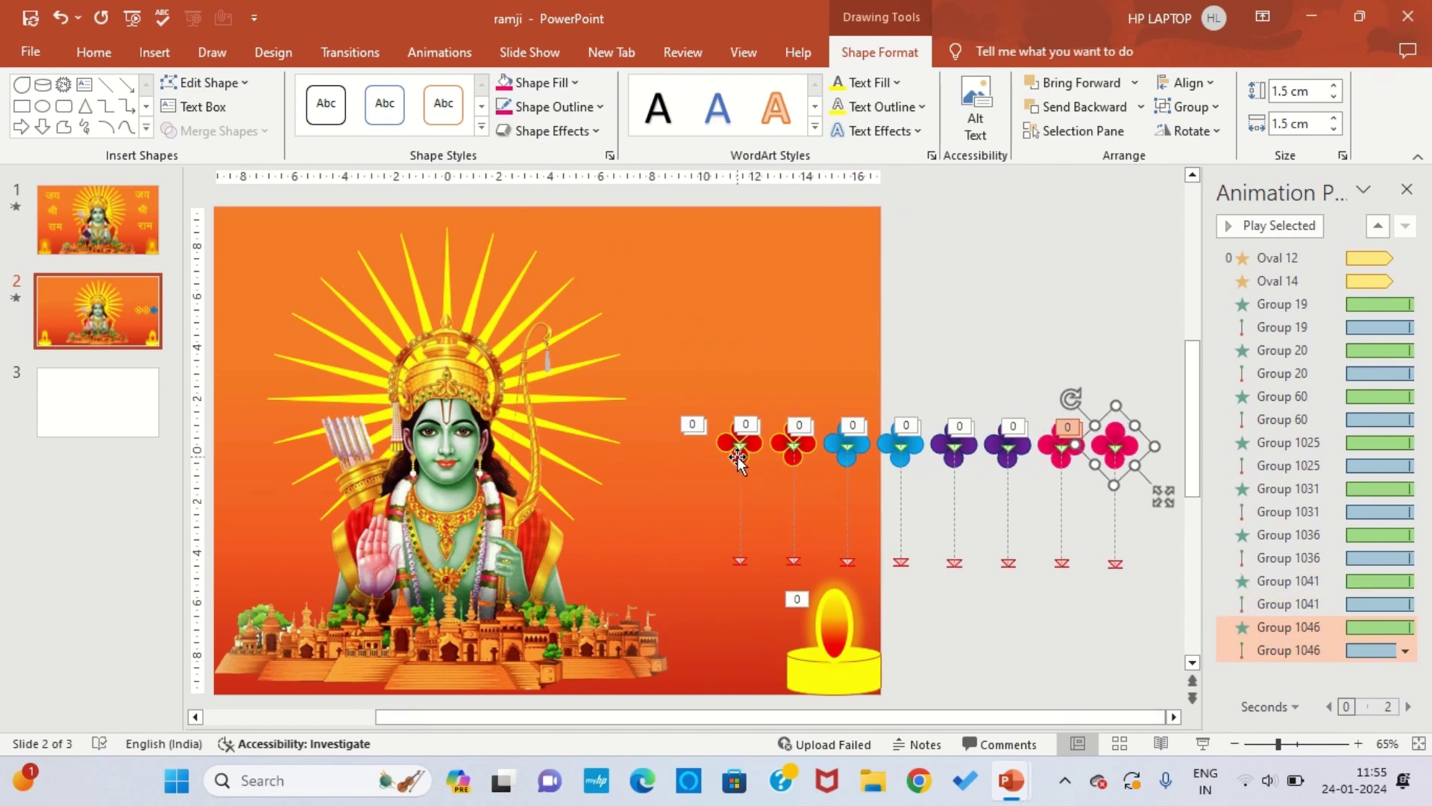
Move both red flowers onto Ram's hand and extend their fall paths below the slide
left_click_drag(739, 462, 414, 590)
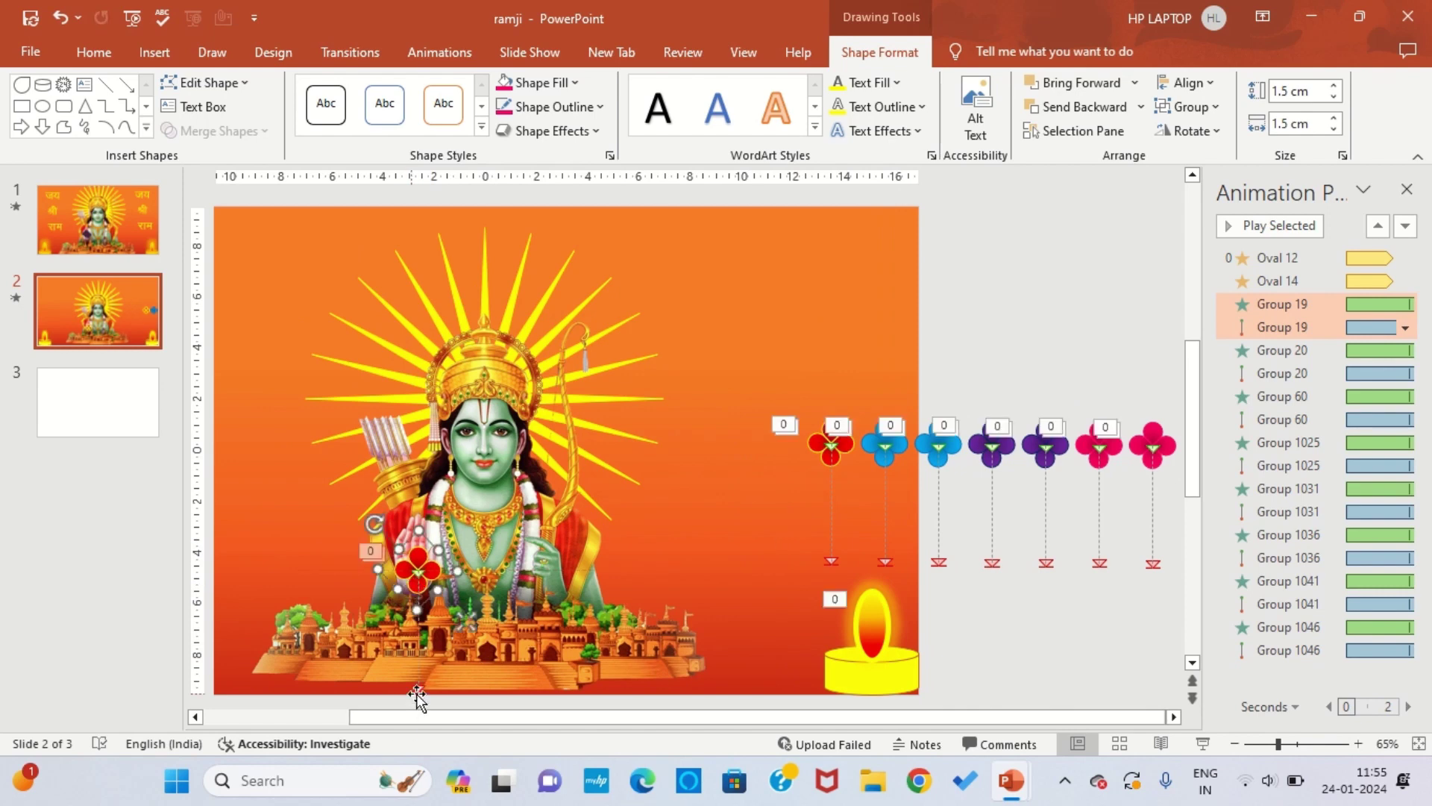
left_click(1235, 744)
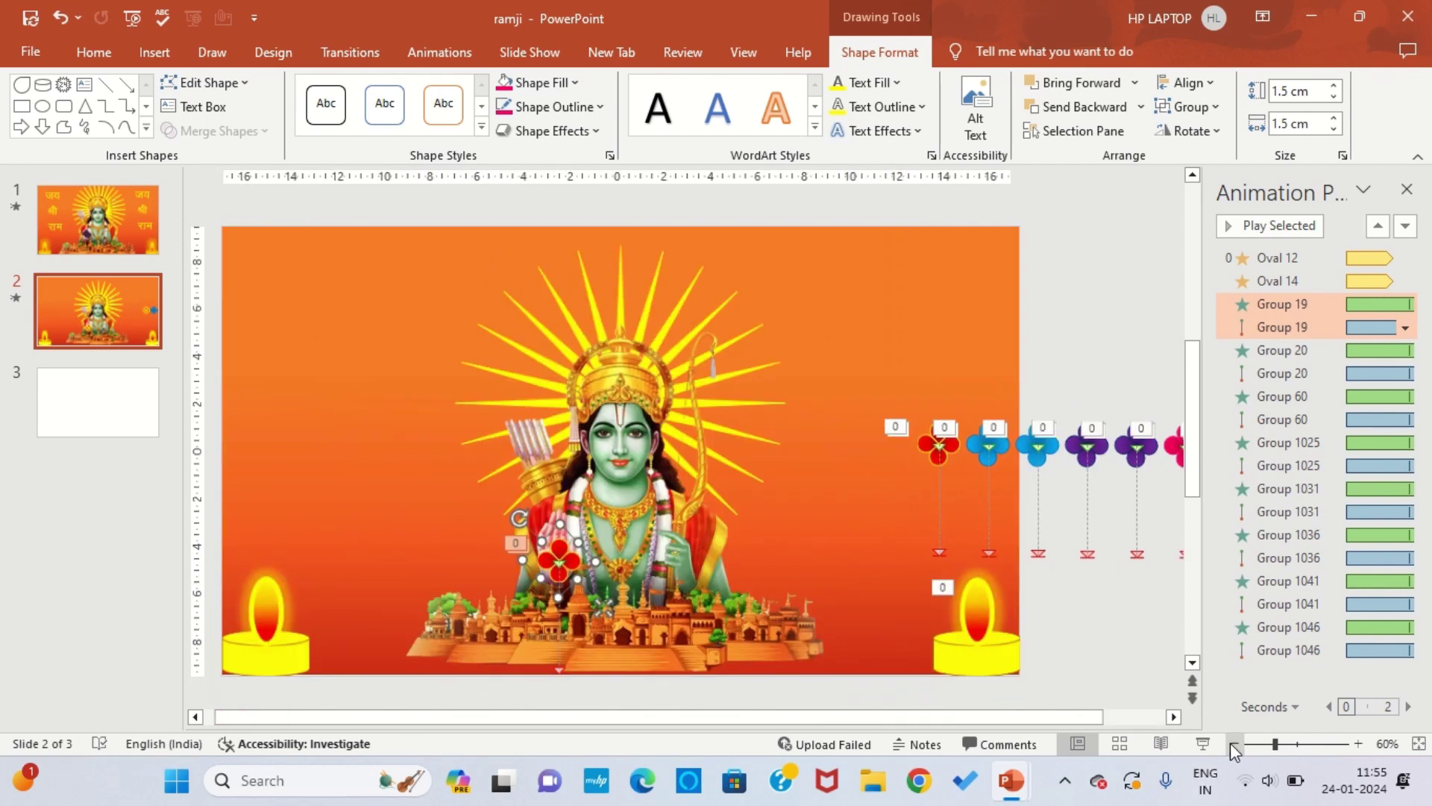
left_click_drag(562, 665, 488, 697)
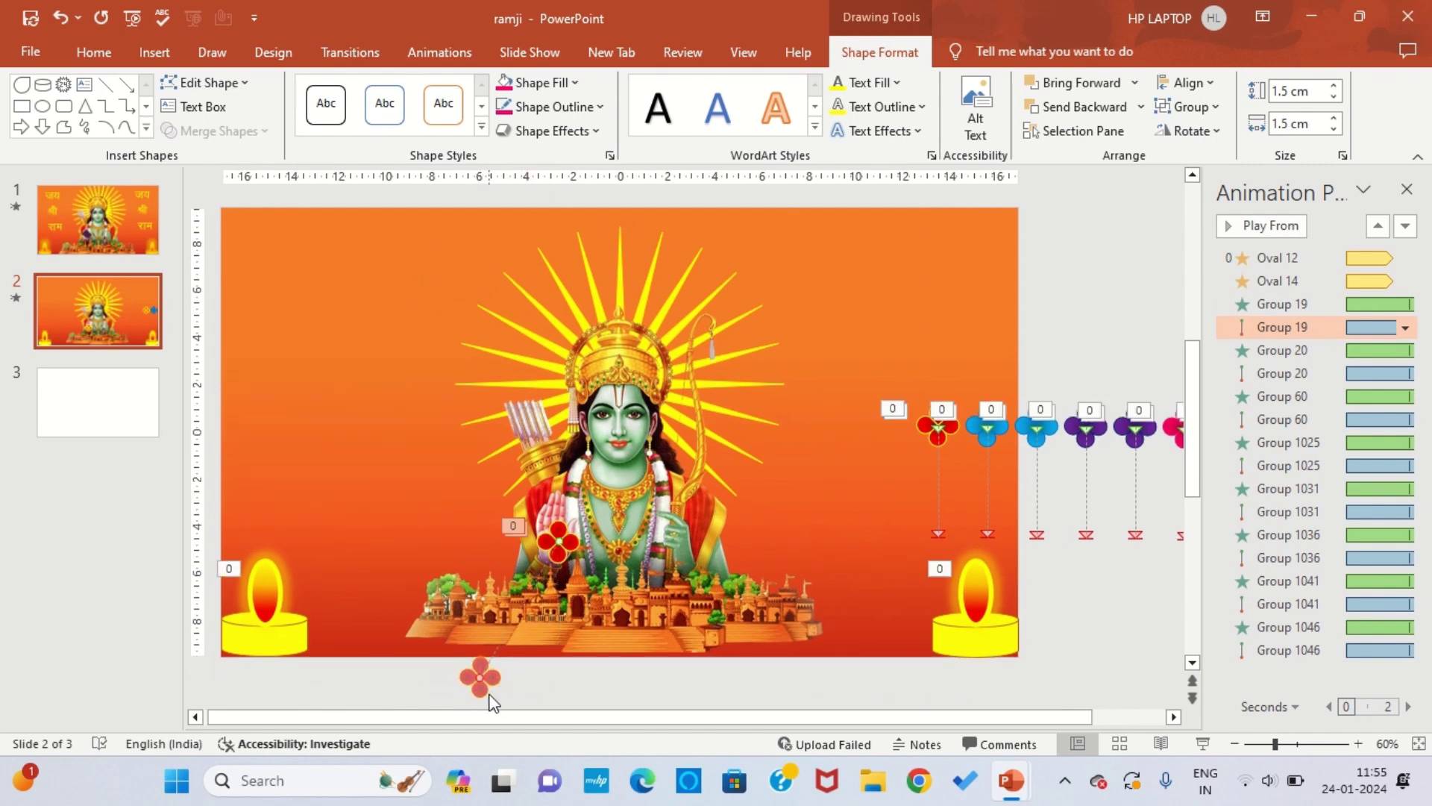
left_click(937, 431)
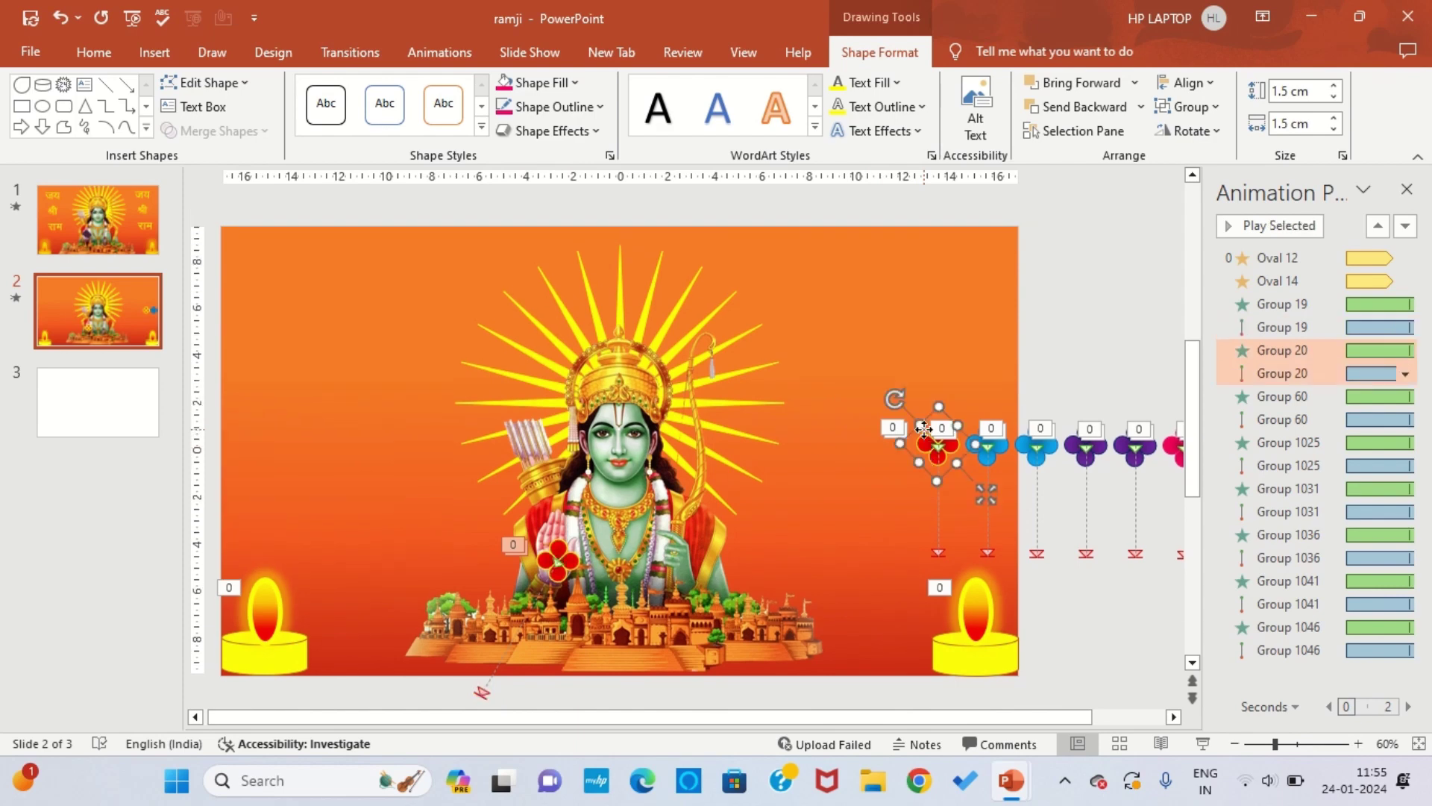
left_click_drag(939, 448, 567, 570)
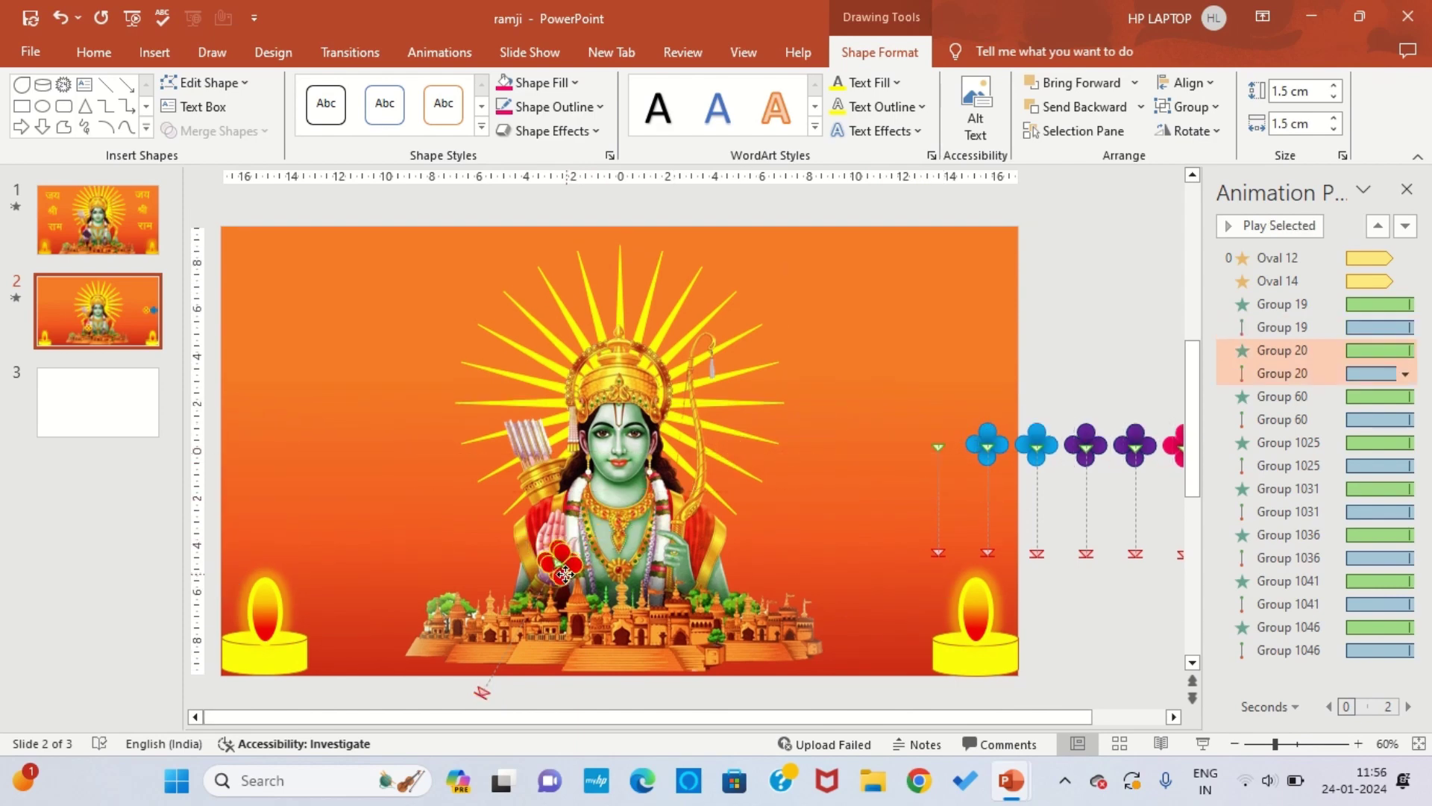
left_click(563, 670)
left_click(563, 669)
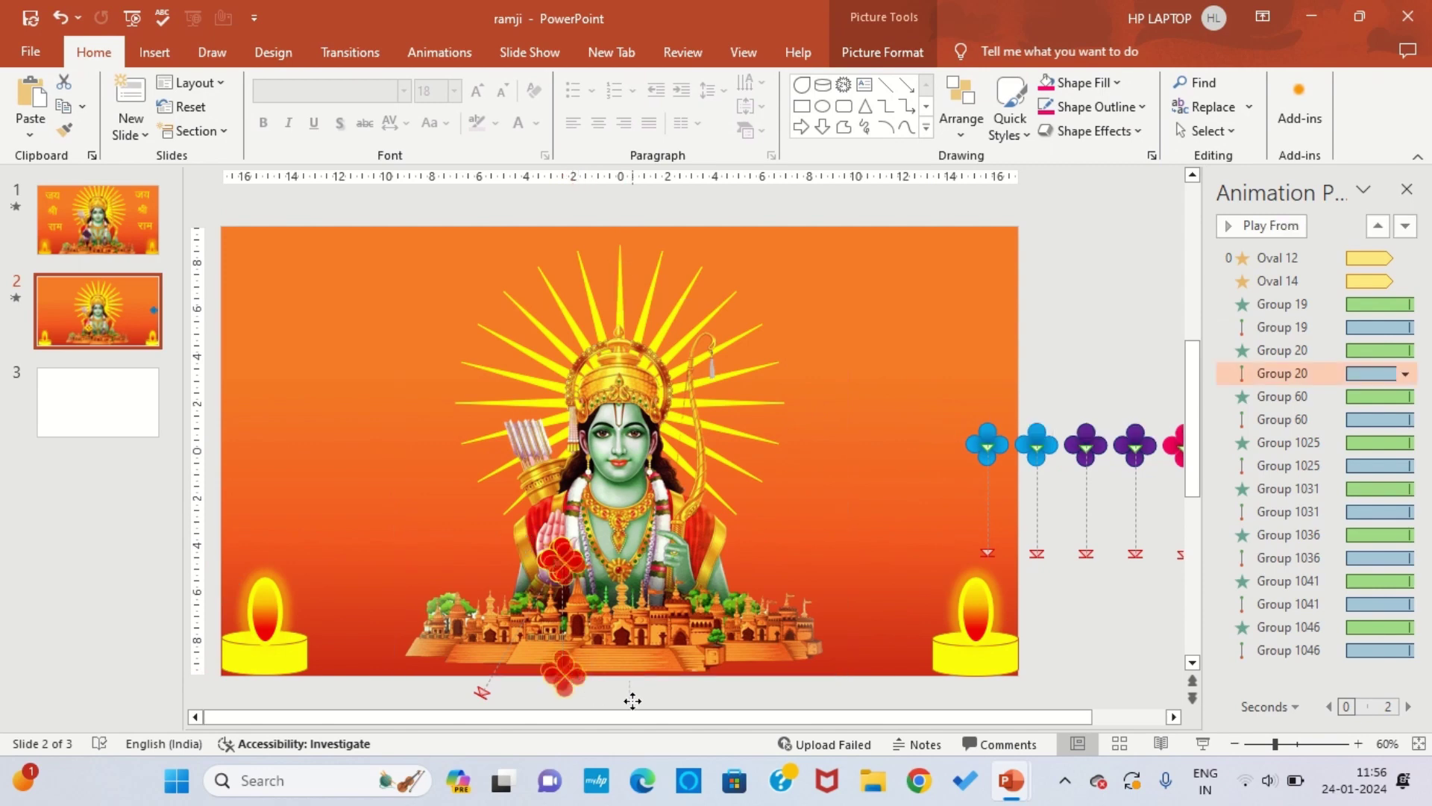
left_click_drag(572, 675, 621, 693)
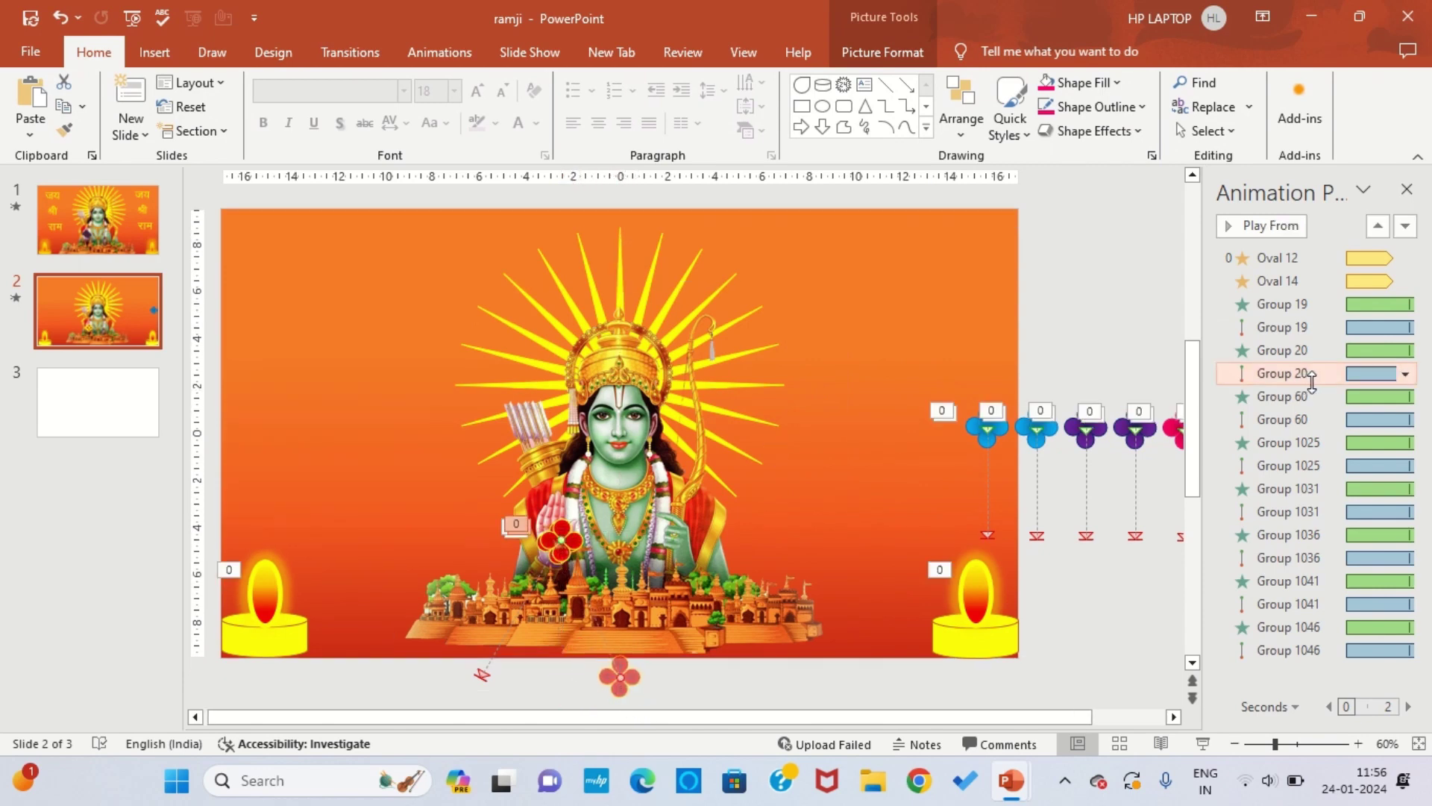
Delay the second red flower's (Group 20) zoom entrance by 0.5 seconds
left_click(1266, 350)
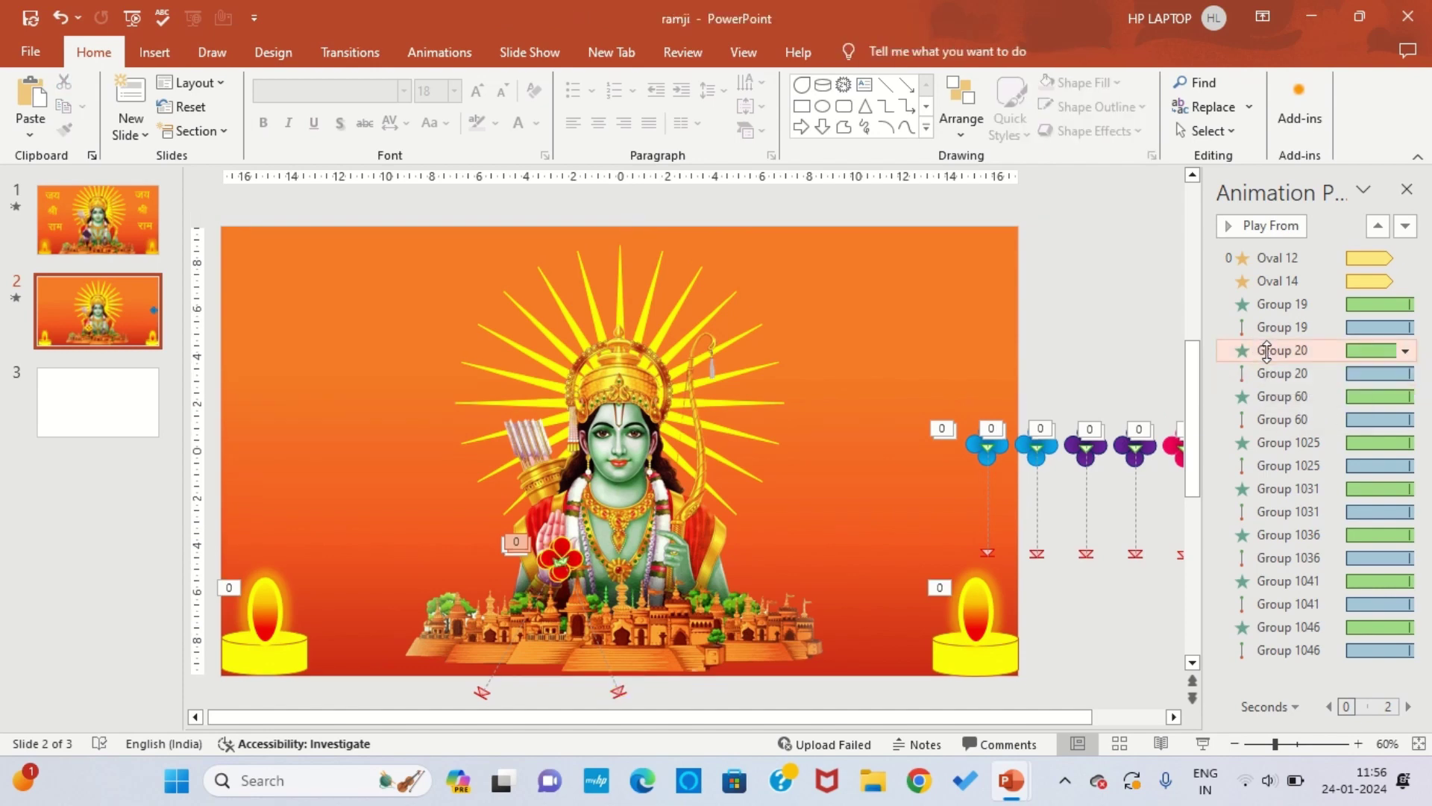
left_click(1291, 373)
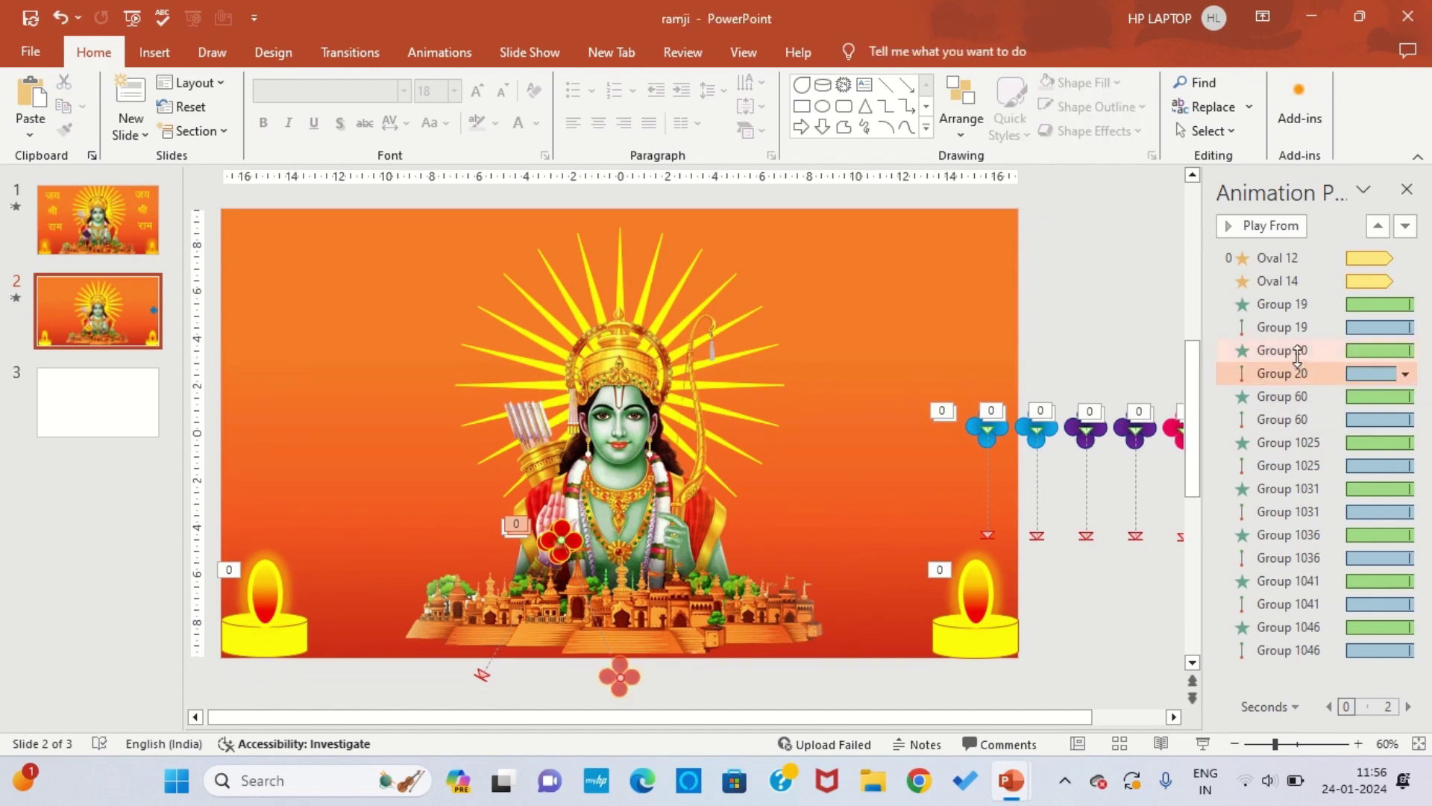
left_click(1306, 357)
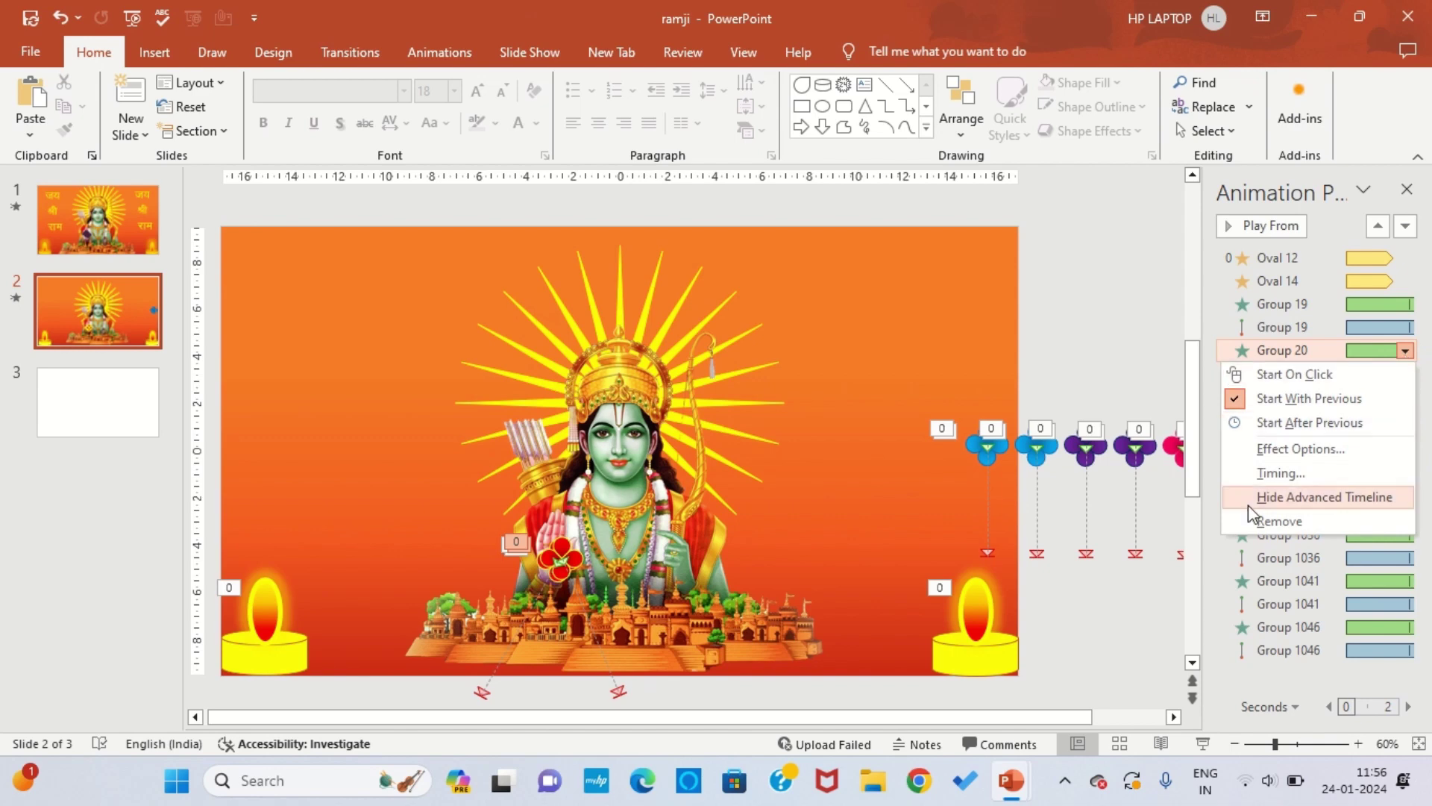
left_click(1272, 473)
left_click(663, 308)
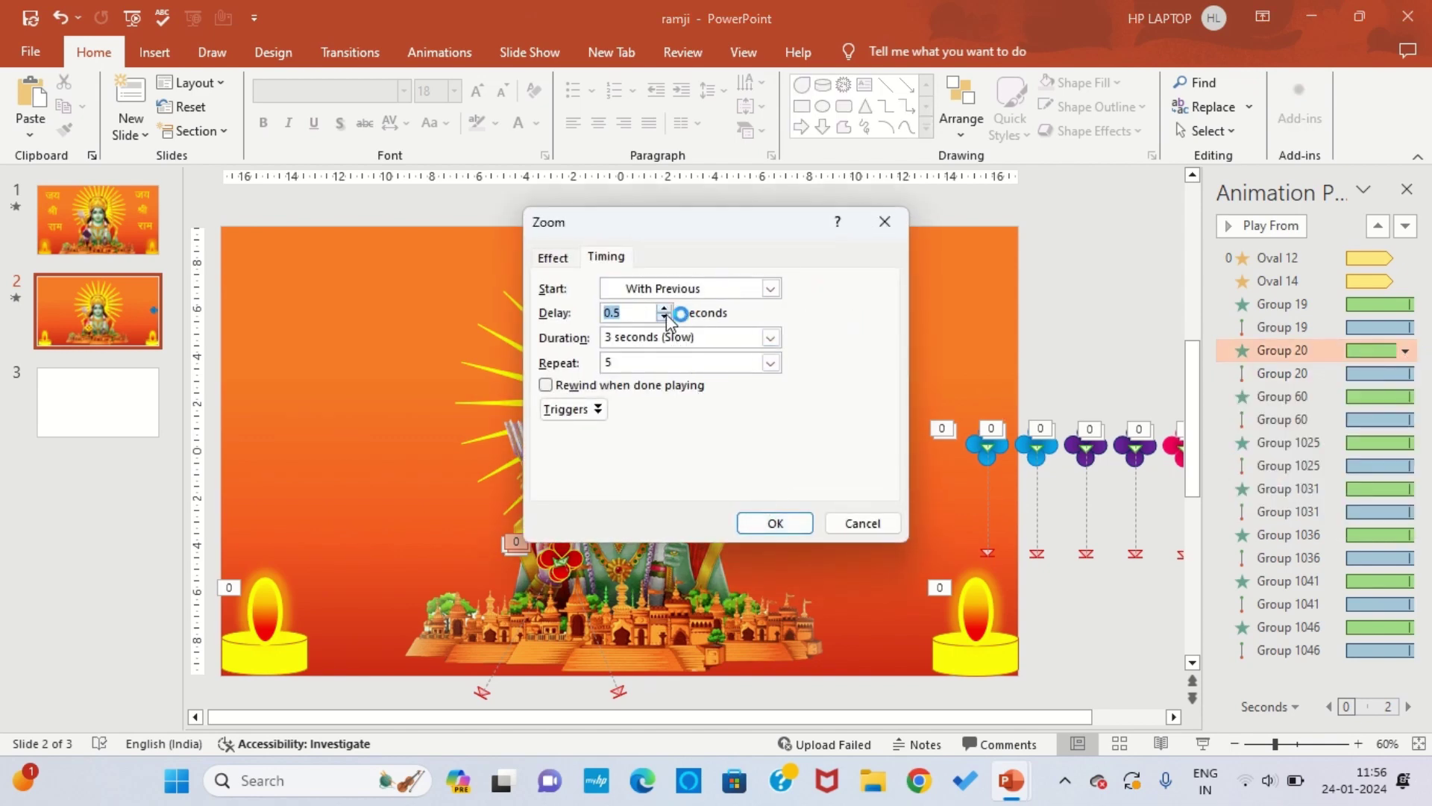
left_click(772, 524)
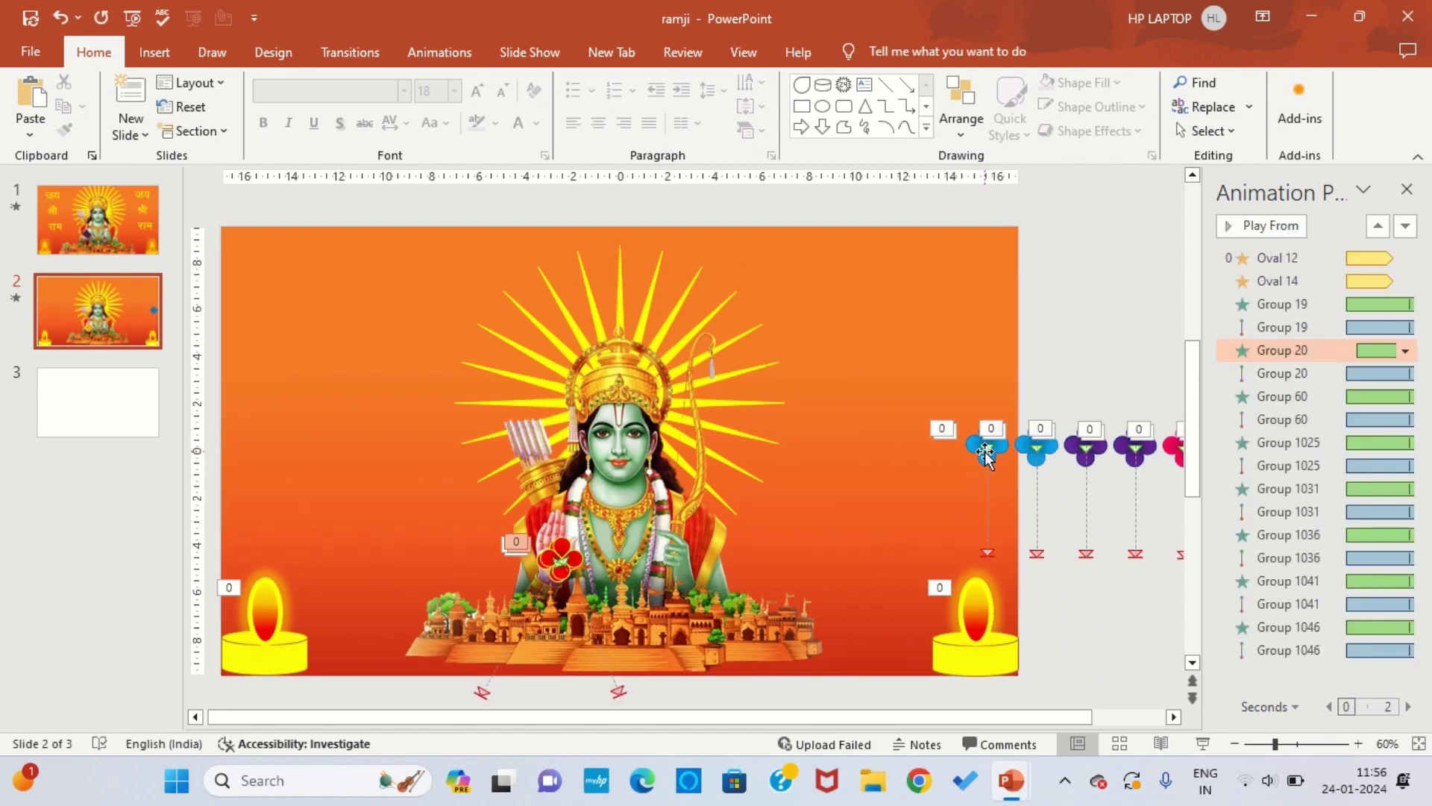
Move the blue flower onto Ram's hand and adjust where its fall ends
left_click(984, 453)
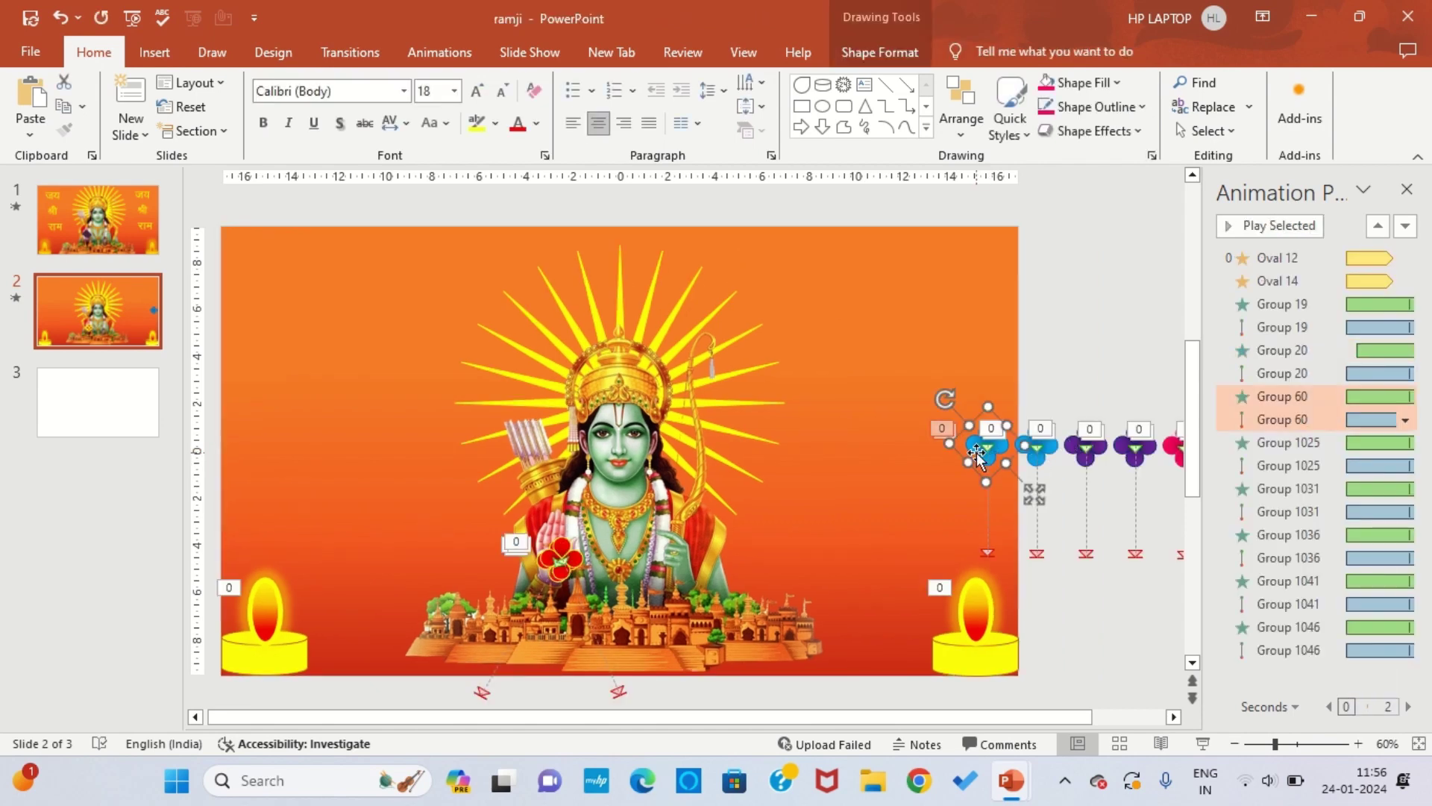
left_click_drag(977, 452, 555, 561)
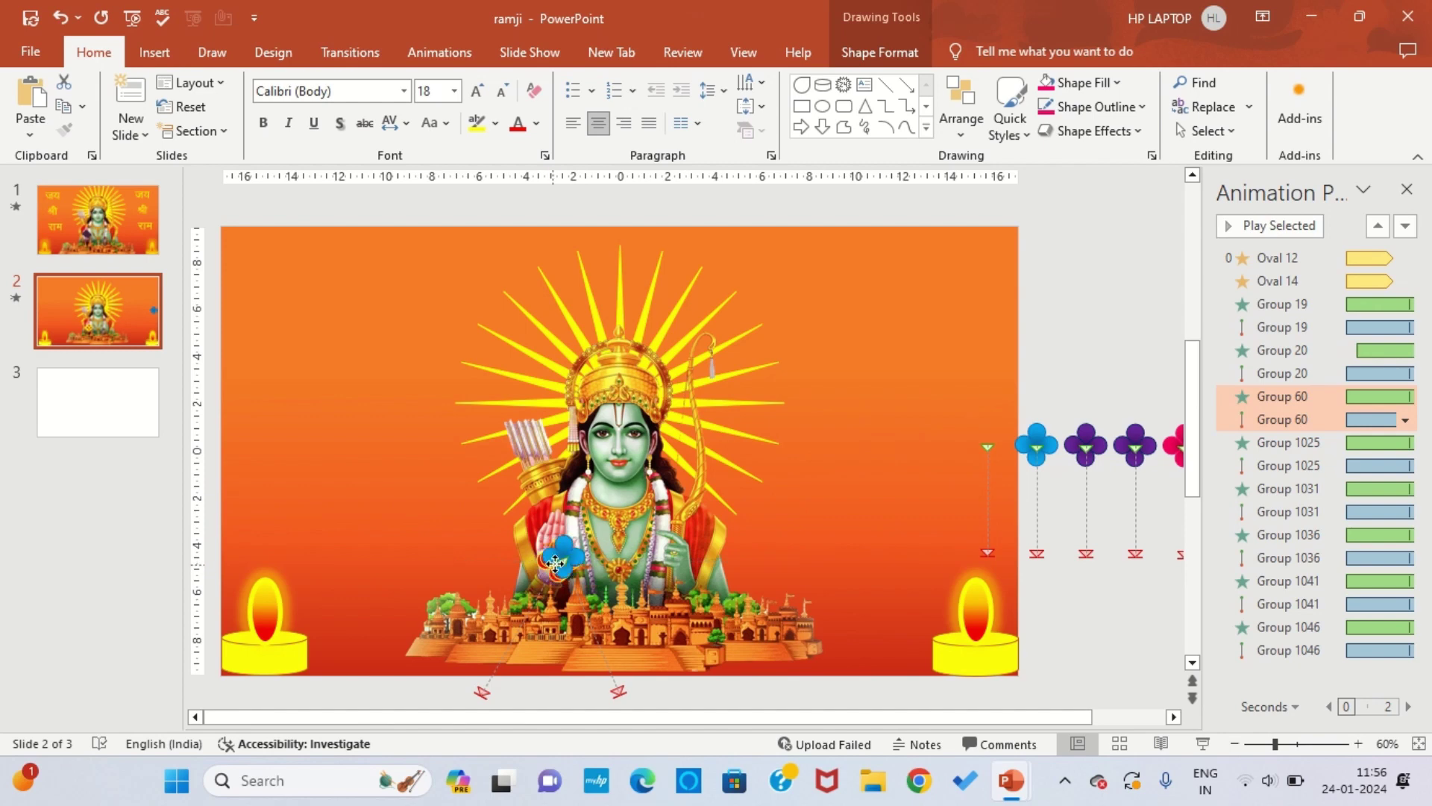
left_click(552, 679)
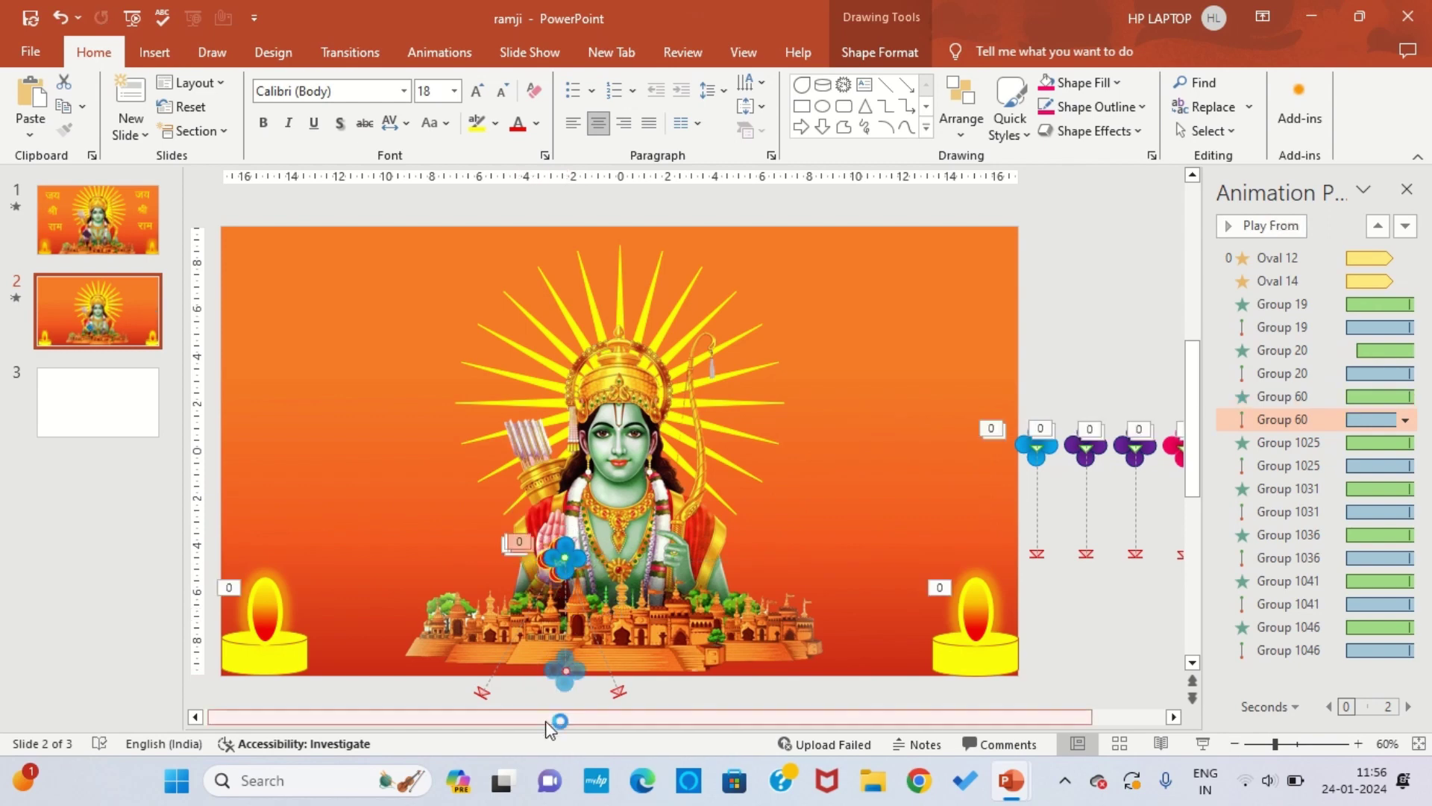
left_click_drag(558, 677, 515, 698)
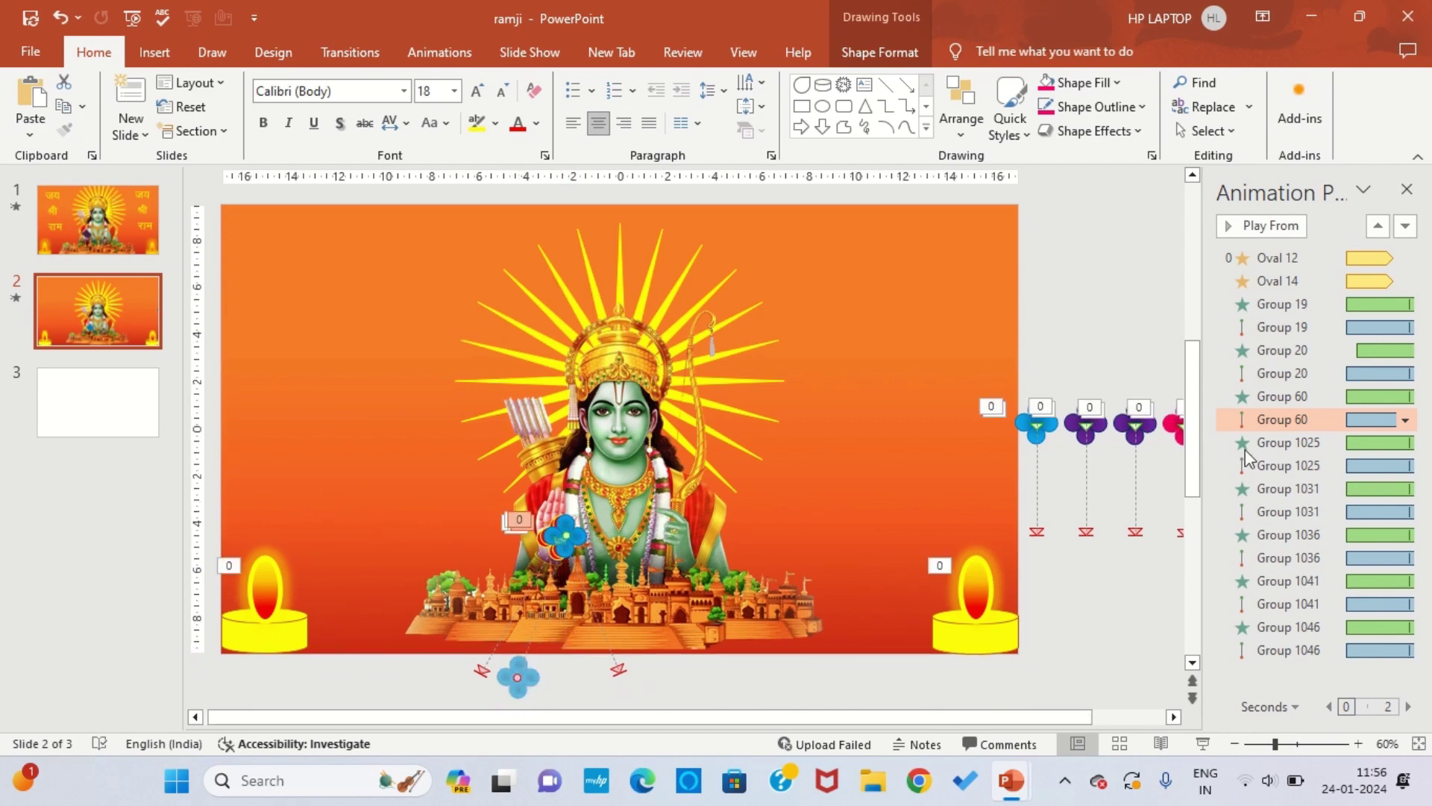
Delay Group 60's zoom entrance and falling motion path to 1 second
left_click(1335, 371)
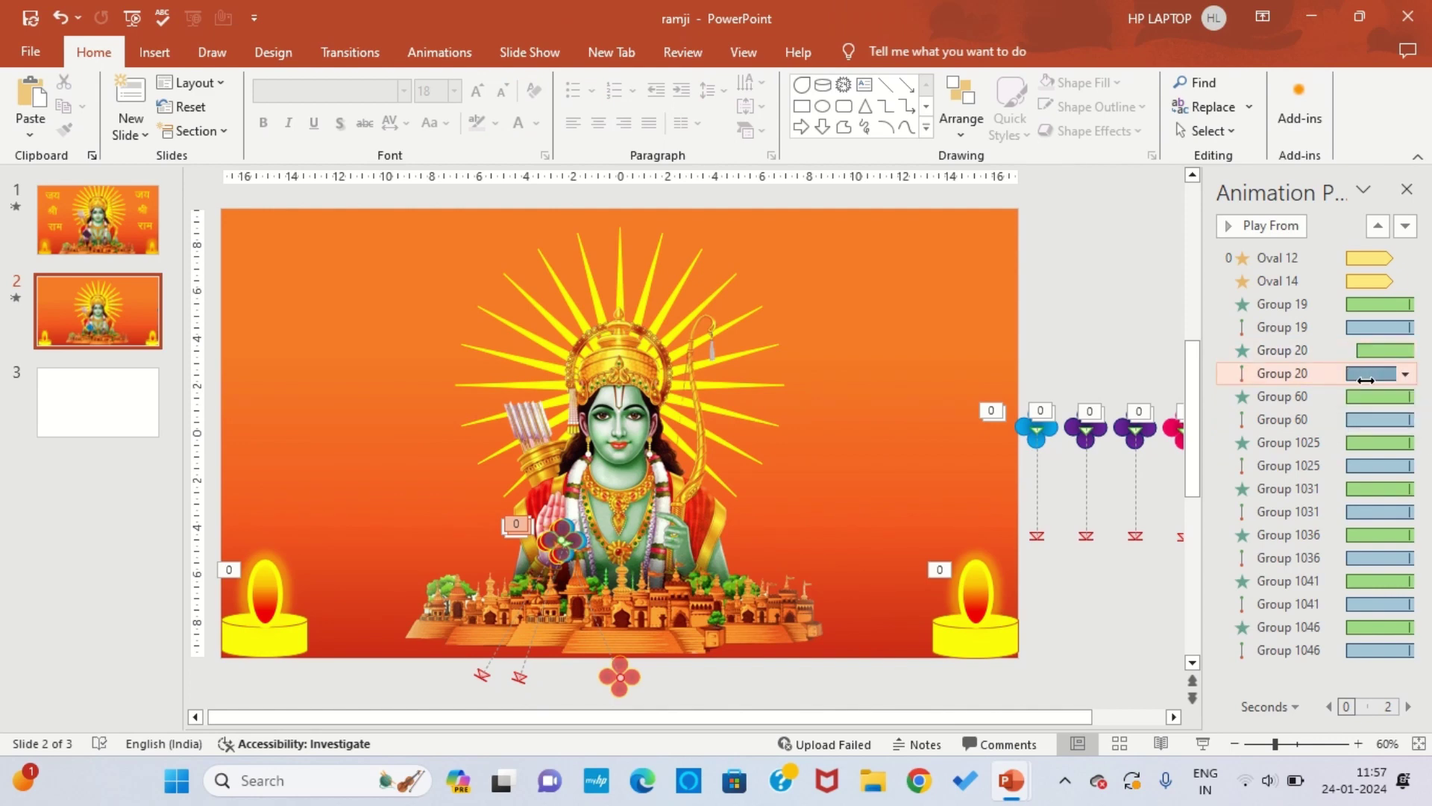
left_click(464, 52)
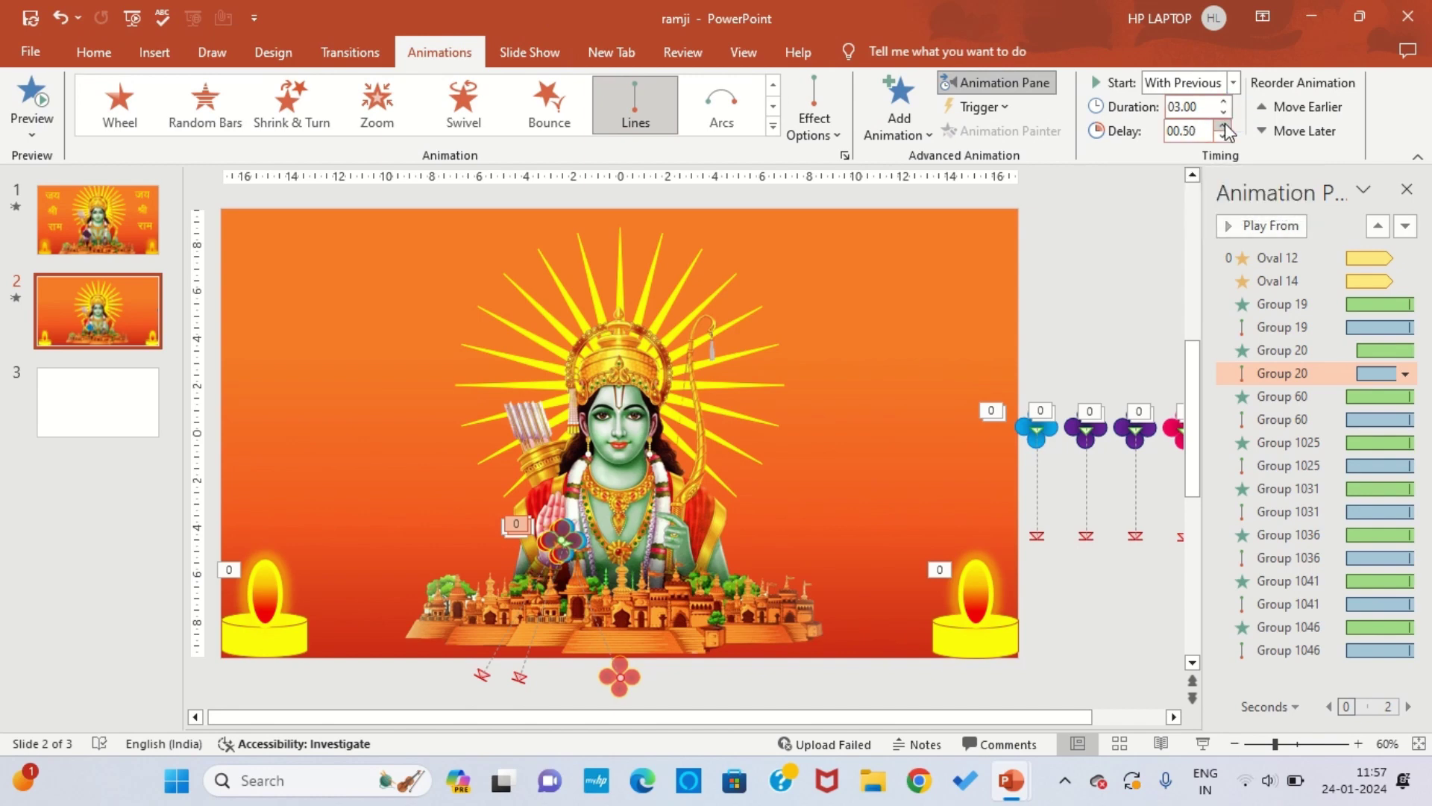
left_click(1362, 396)
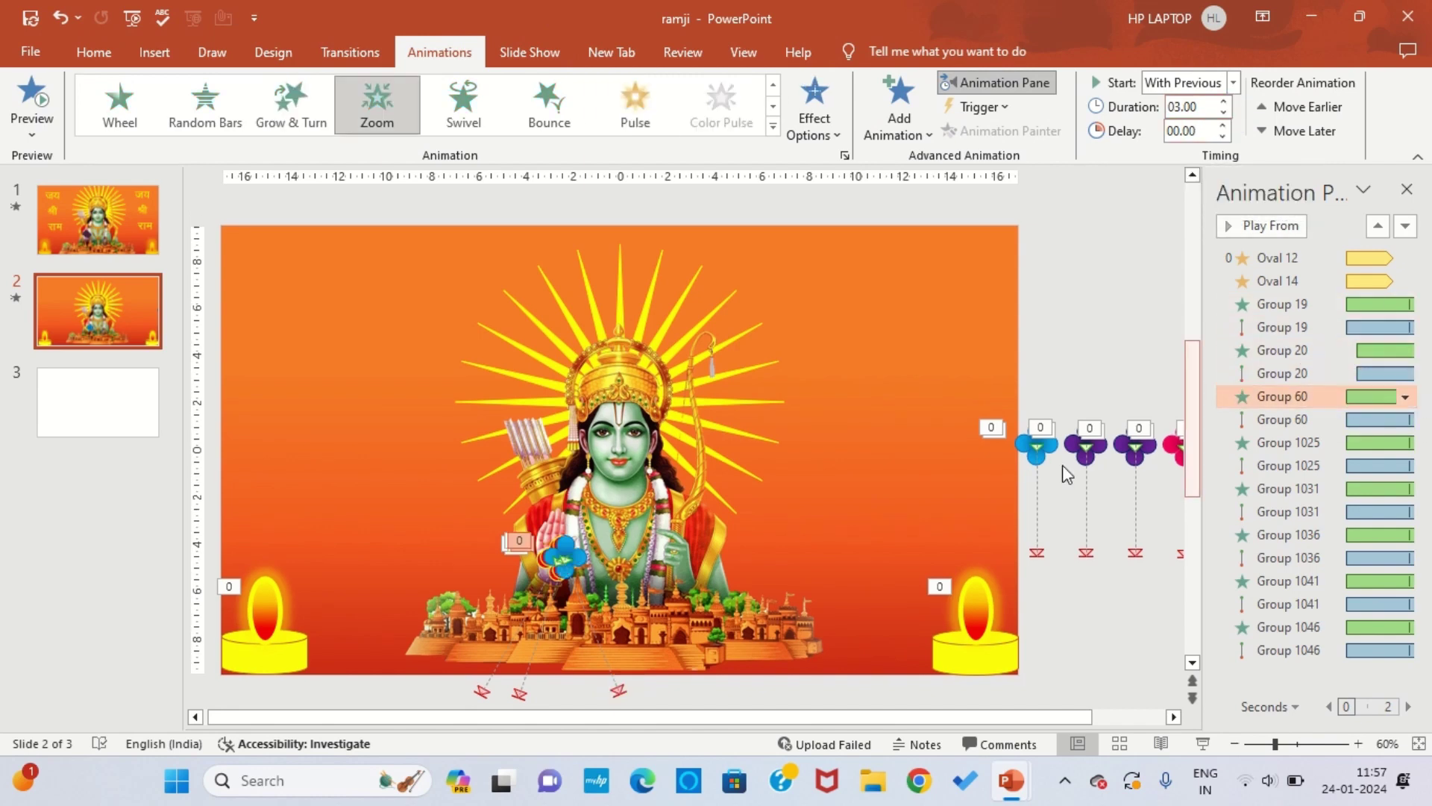
left_click(1224, 124)
left_click(1224, 125)
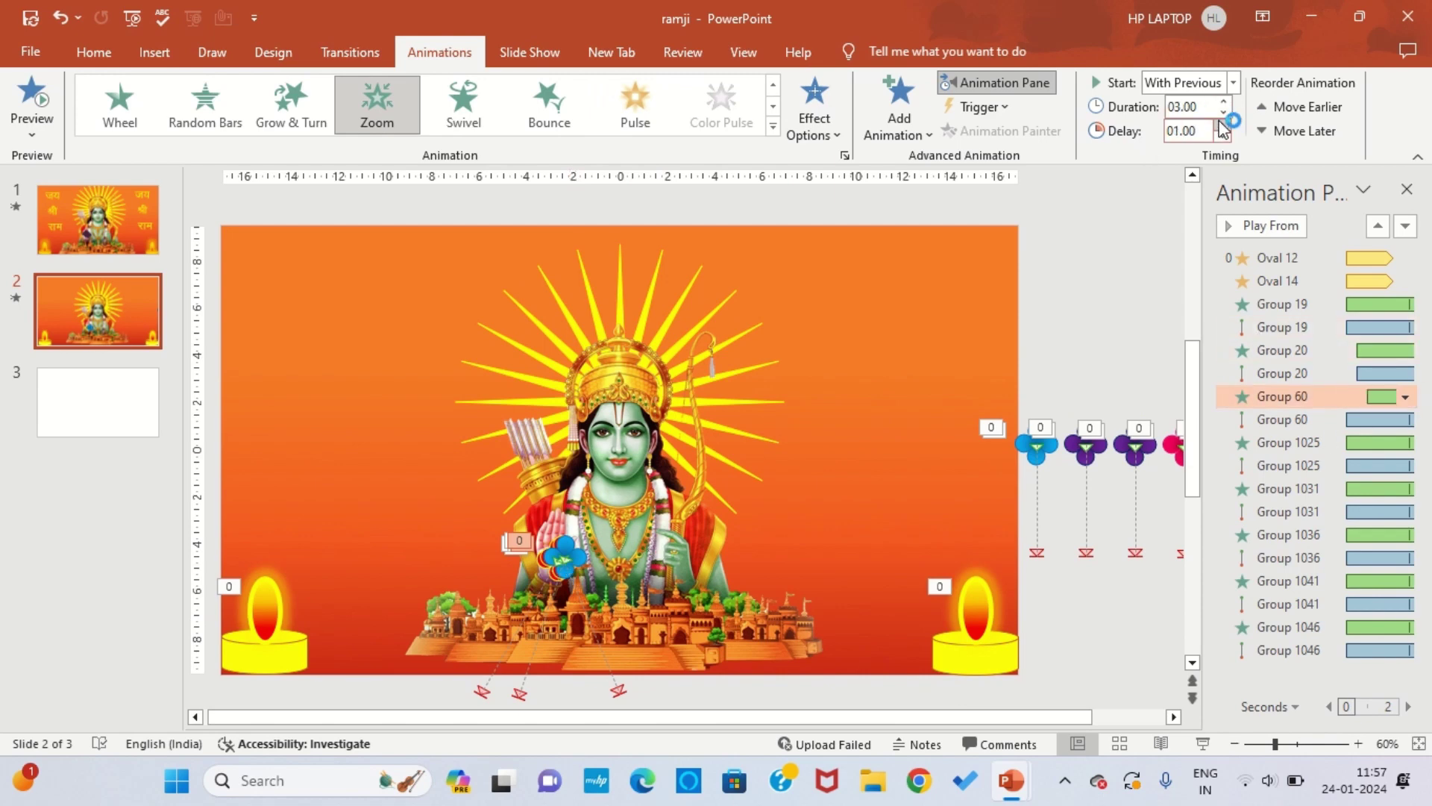
left_click(1356, 420)
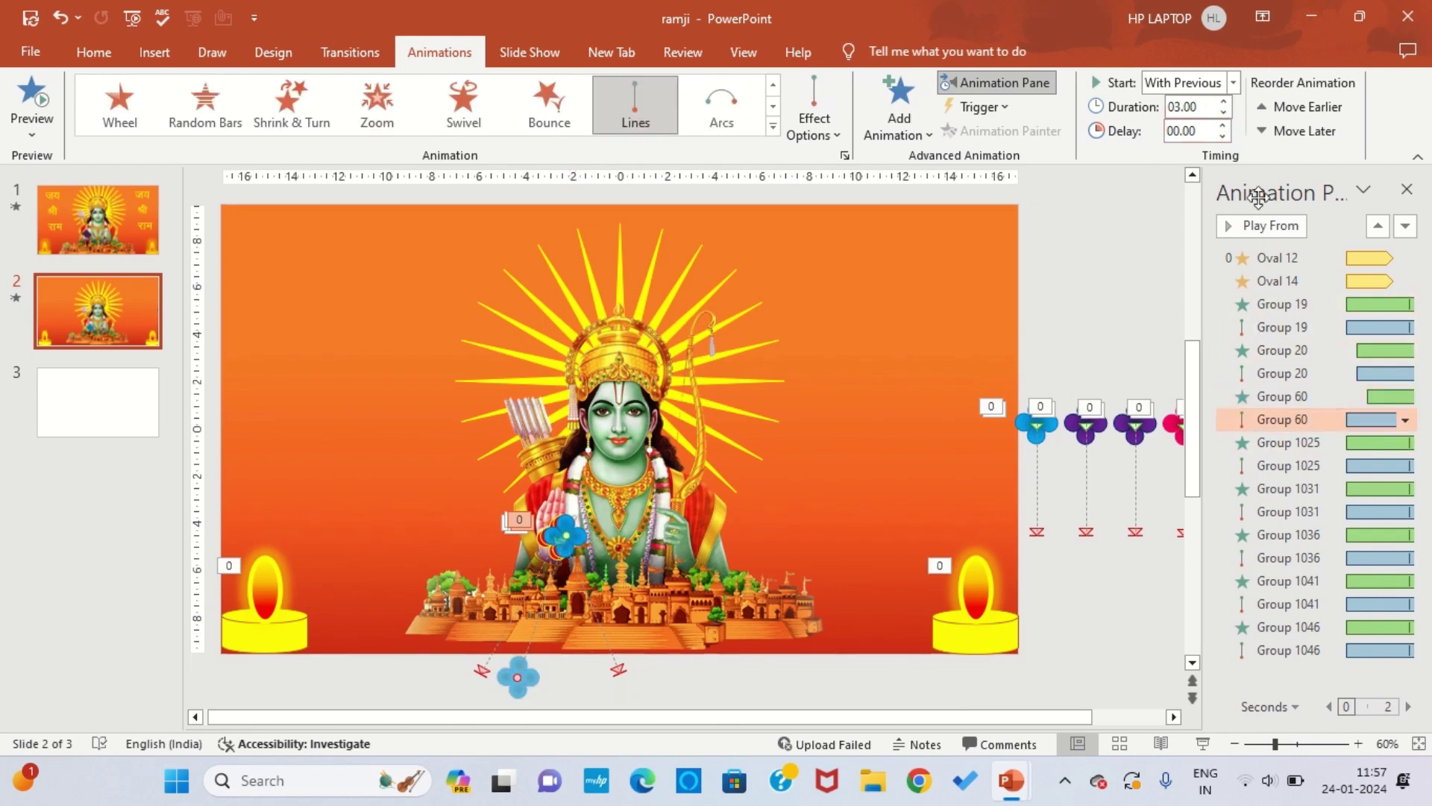
left_click(1224, 125)
left_click(1224, 124)
left_click(1224, 125)
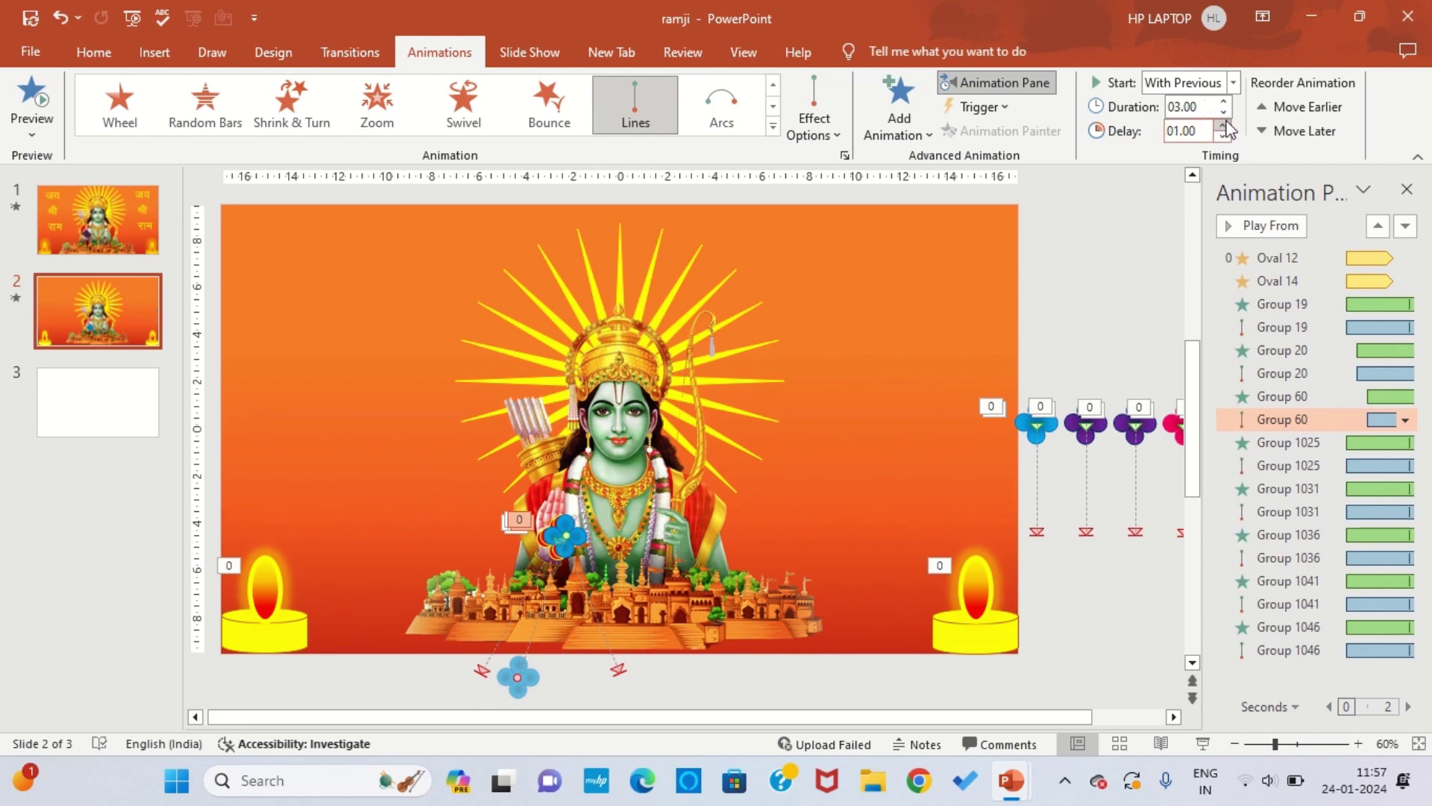
Raise the Group 1025 blue flower's fall delay to 1.25 seconds
left_click(554, 571)
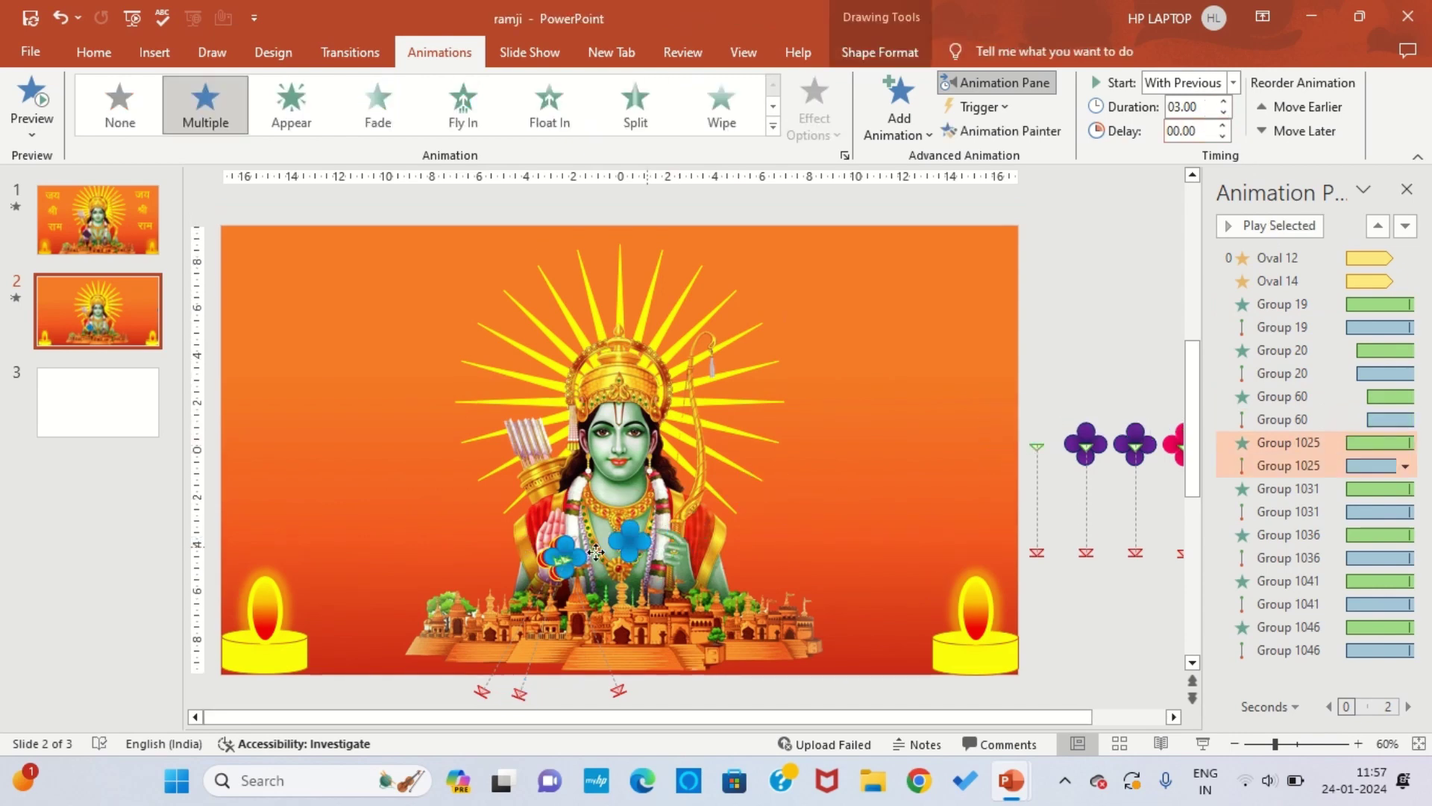
left_click(553, 571)
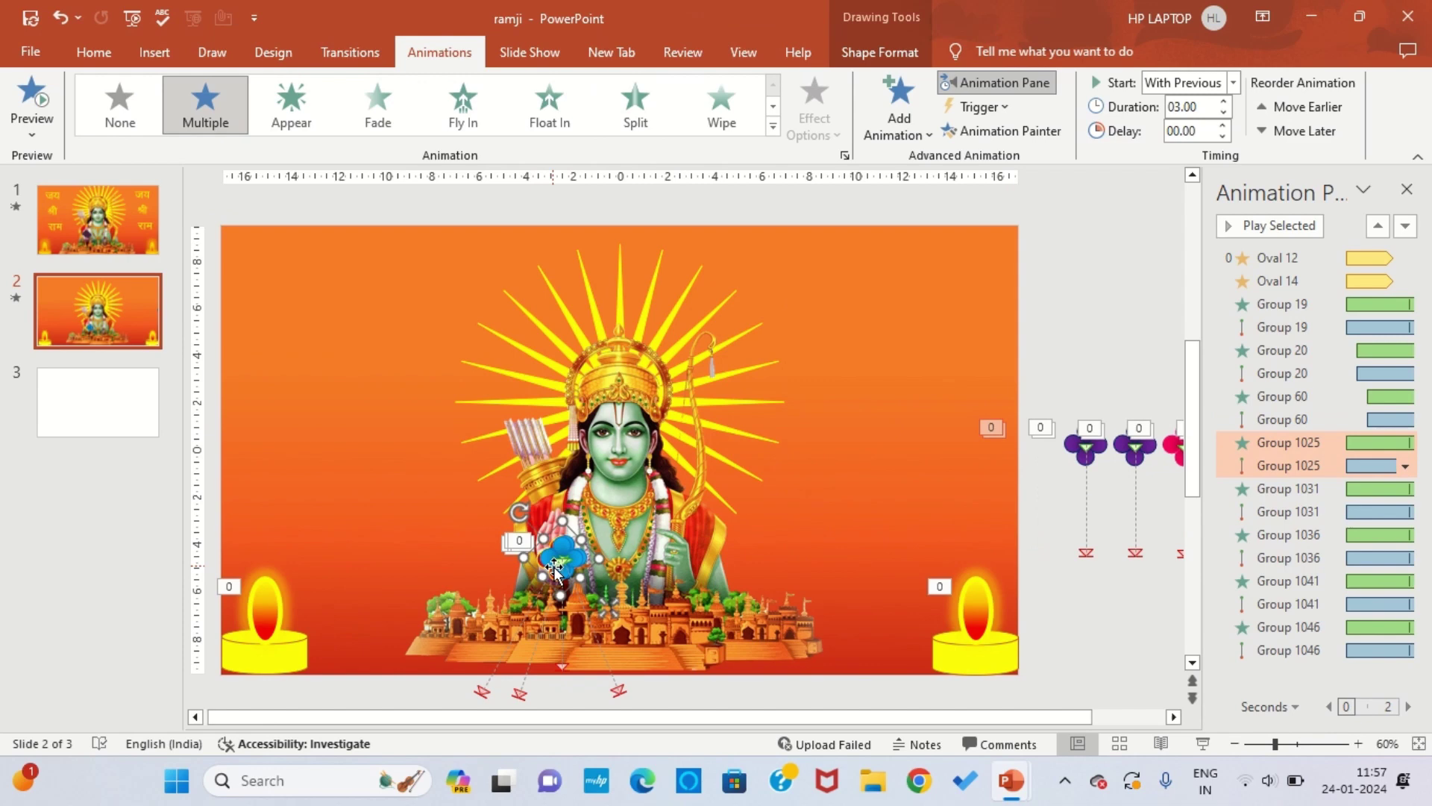
left_click(561, 664)
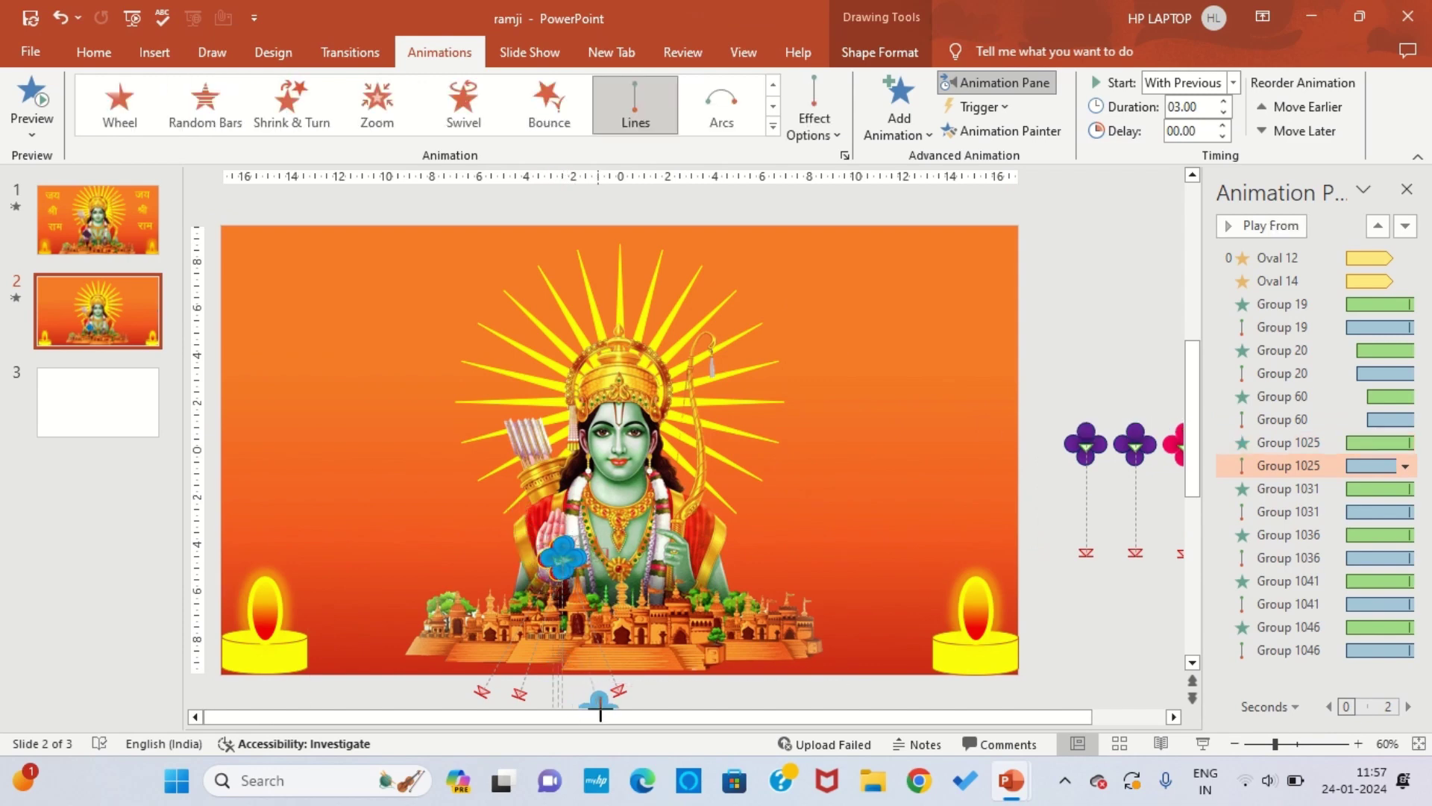
scroll(569, 680, "down", 1)
left_click(1224, 126)
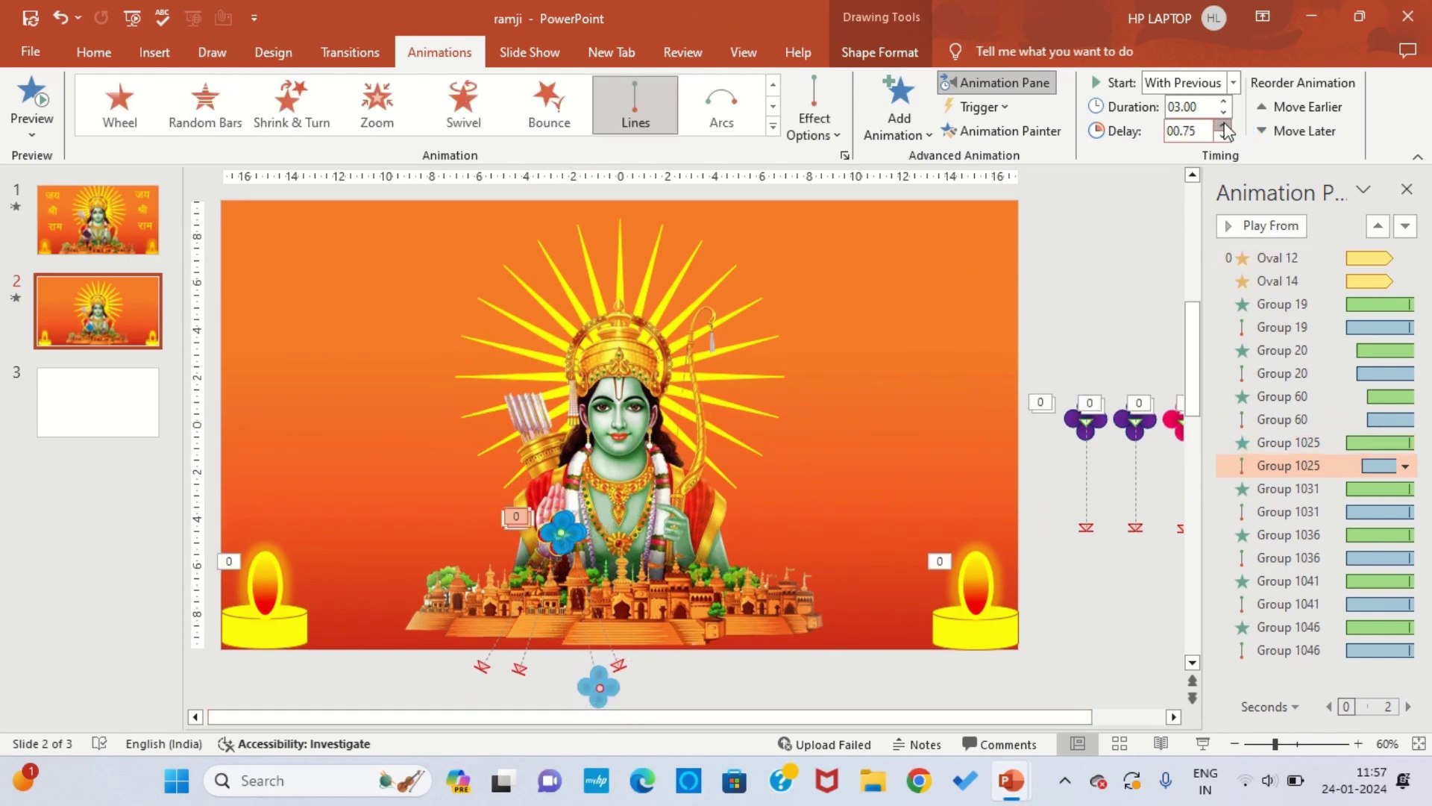
left_click(1223, 125)
left_click(1223, 125)
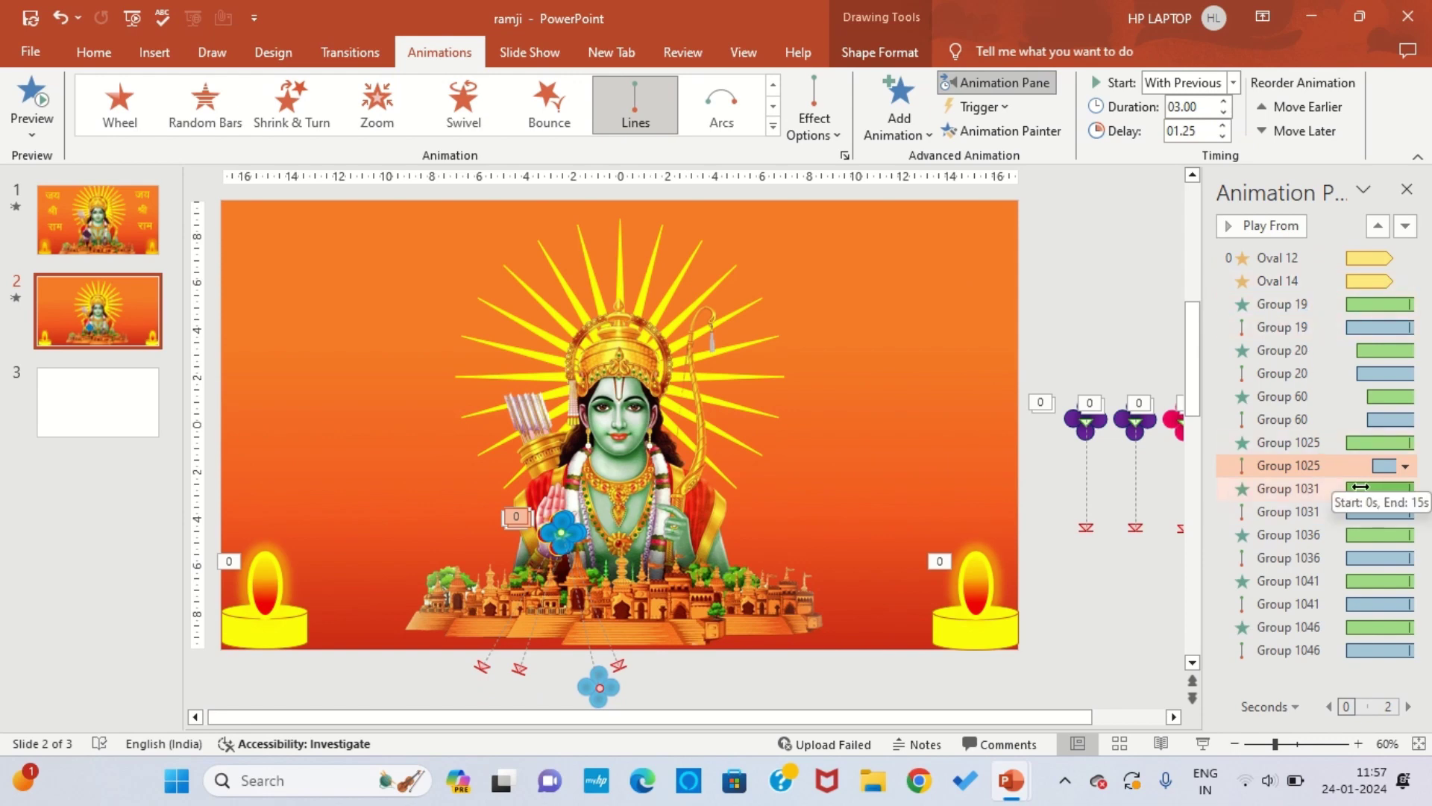
Increase the Group 1031 zoom delay and set the Group 1025 zoom delay to 1.5 seconds
left_click(1361, 486)
left_click(1224, 125)
left_click(1223, 126)
left_click(1224, 126)
left_click(1223, 125)
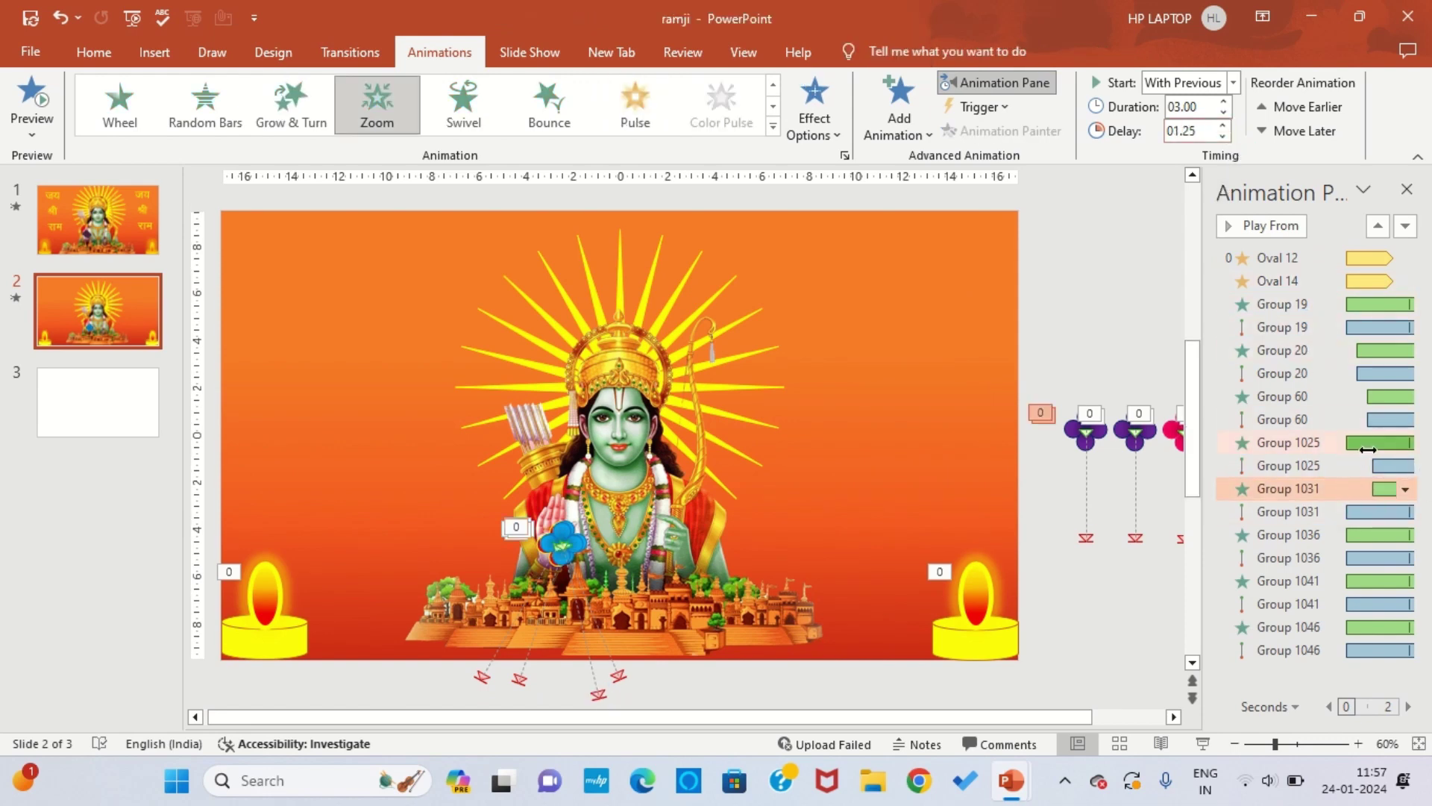
left_click_drag(1364, 443, 1347, 443)
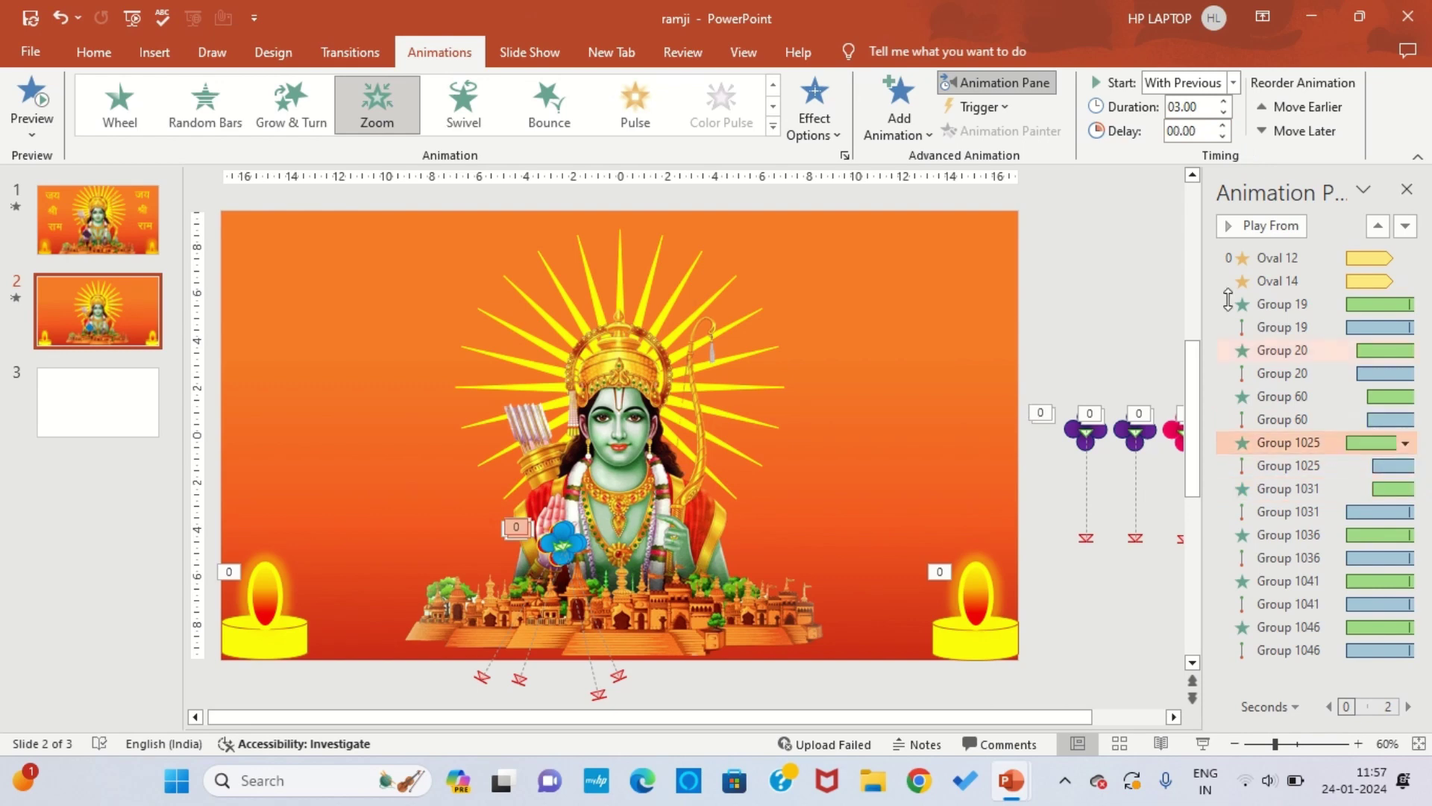
left_click(1223, 126)
left_click(1223, 125)
left_click(1223, 125)
left_click(1224, 126)
Move the purple flower onto Rama's hand, end its fall below the slide, and lengthen its fall delay
left_click(1094, 440)
left_click_drag(1094, 440, 566, 552)
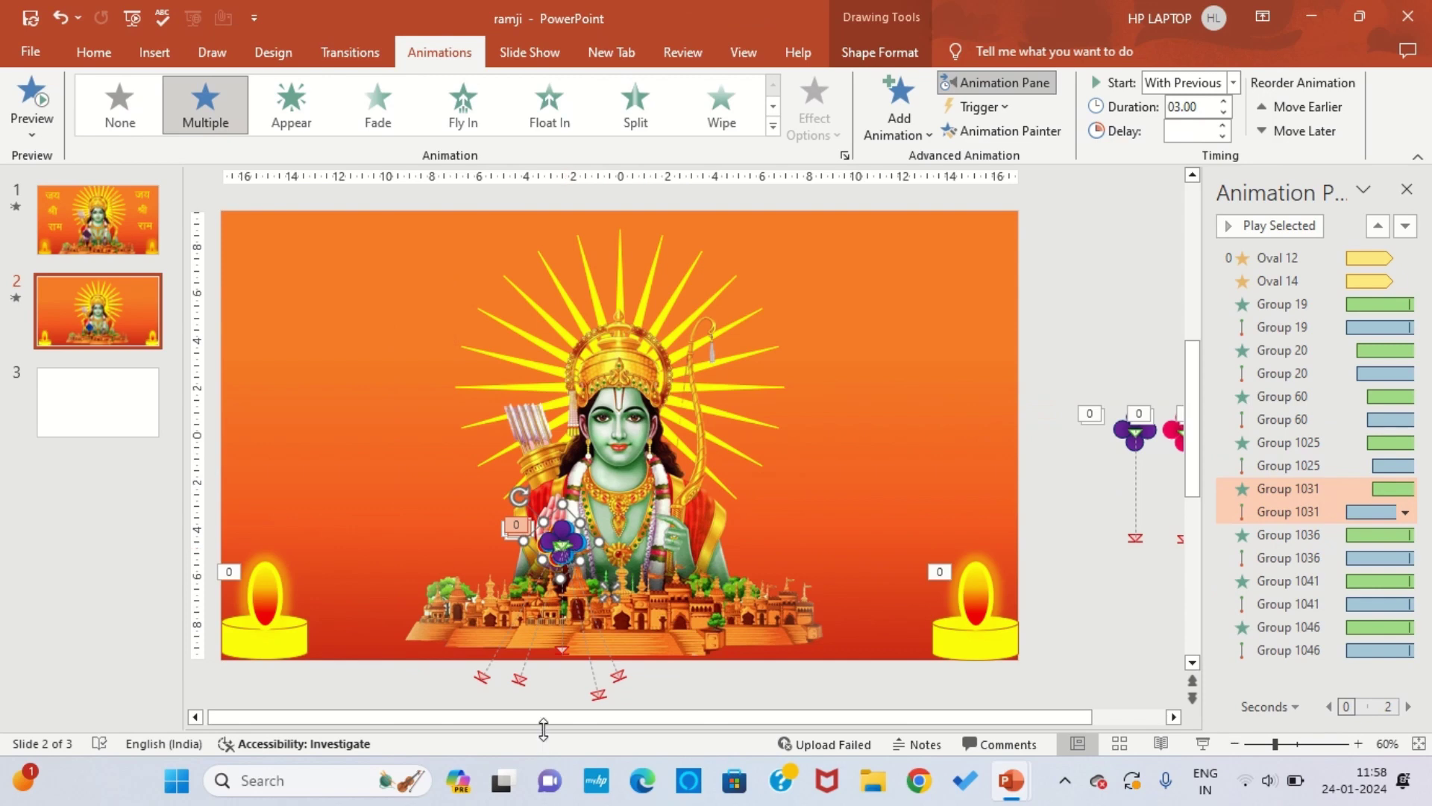
left_click(558, 652)
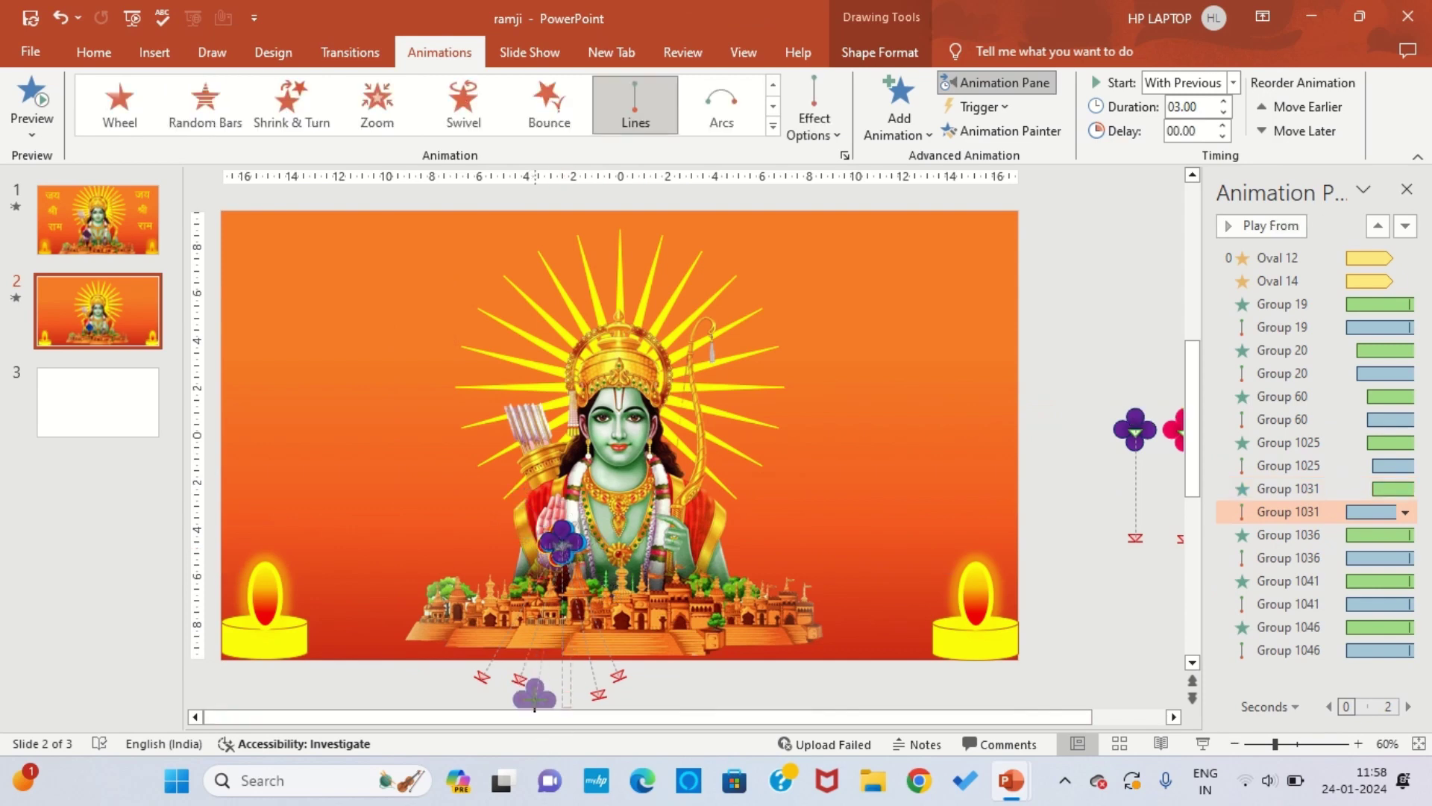
left_click_drag(534, 673, 516, 695)
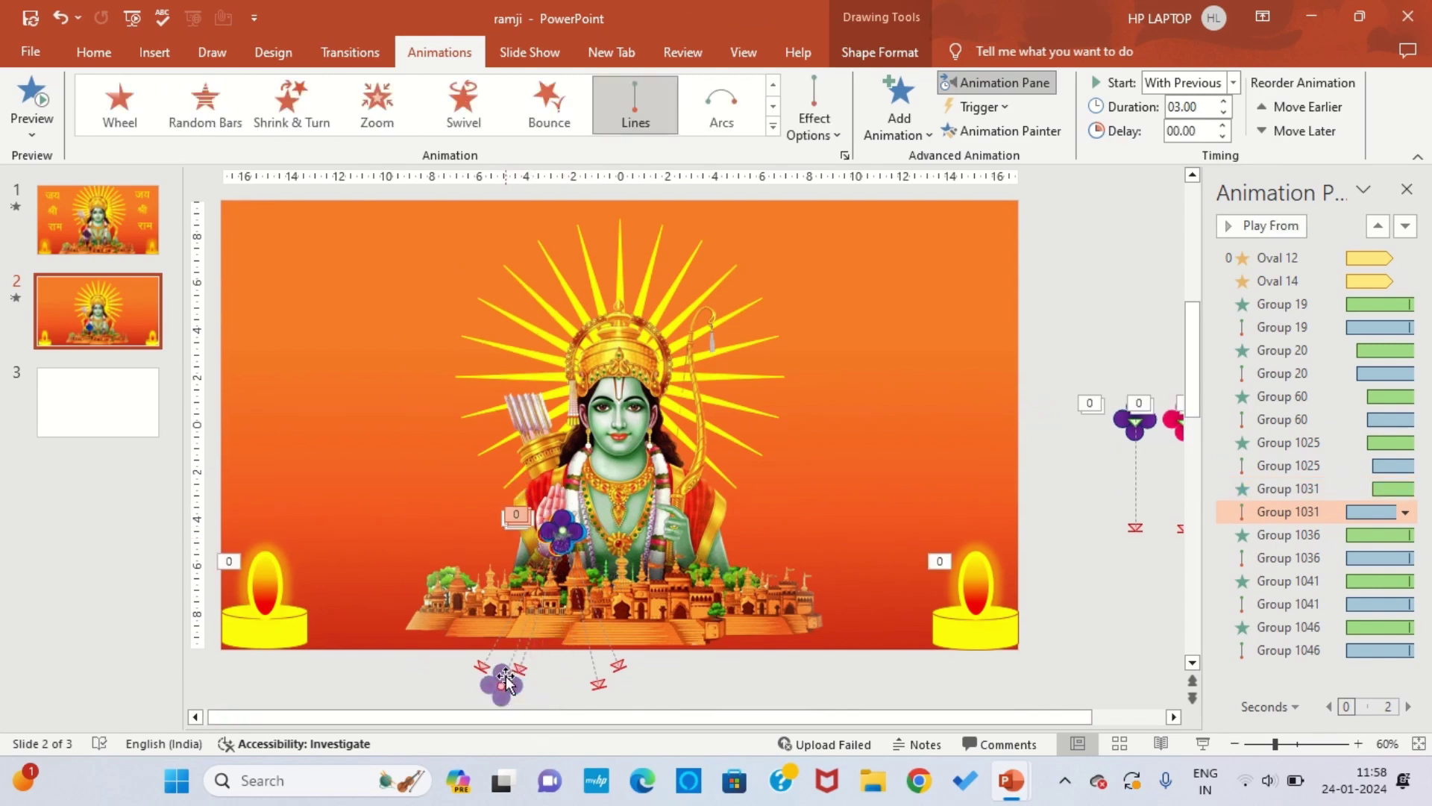
left_click(1223, 125)
left_click(1223, 126)
left_click(1223, 125)
left_click(1223, 125)
Delay Group 1036's zoom entrance to 1.5 s and move the second purple flower onto the hand
left_click(1223, 125)
left_click(1224, 126)
left_click(1363, 535)
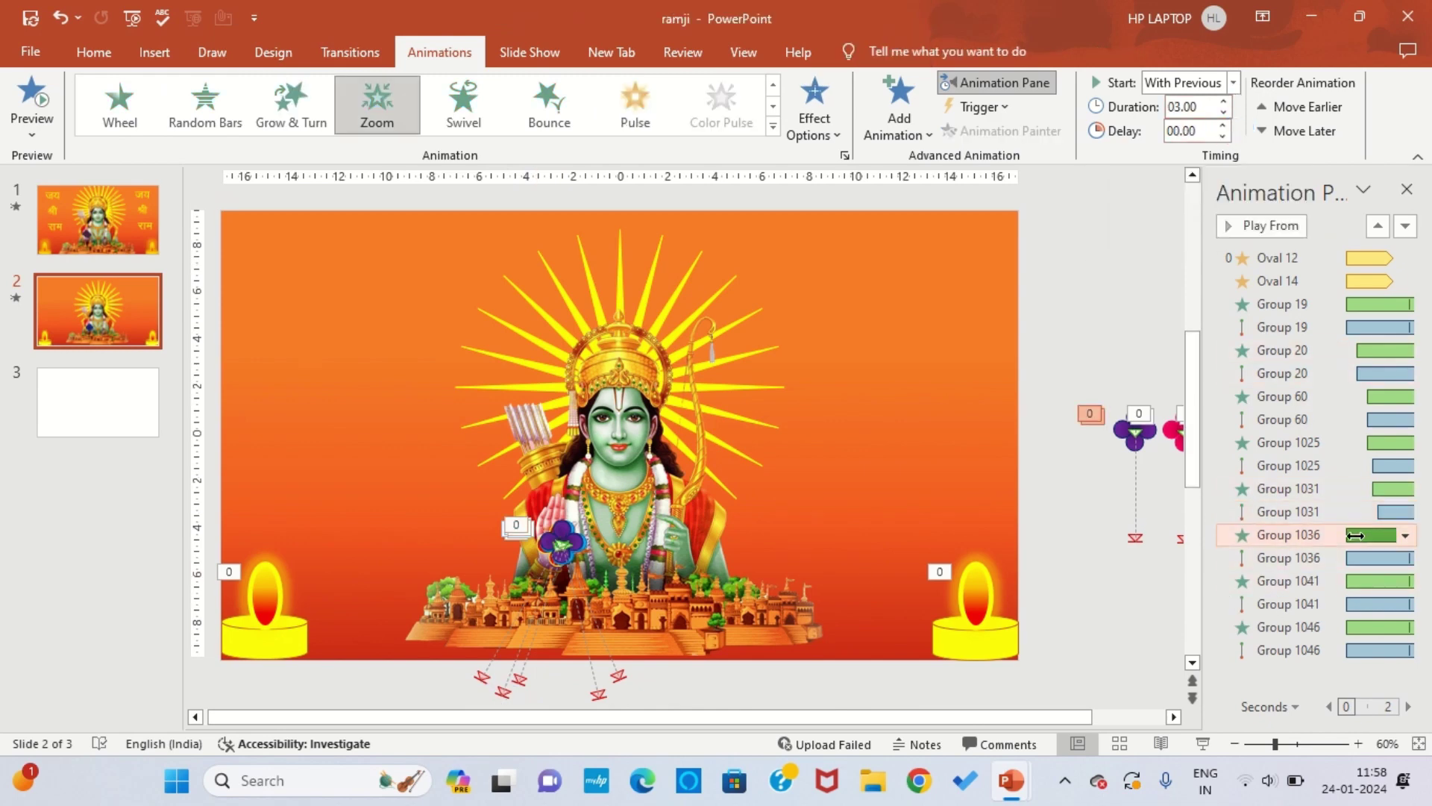
left_click(1224, 126)
left_click(1224, 125)
left_click(1224, 125)
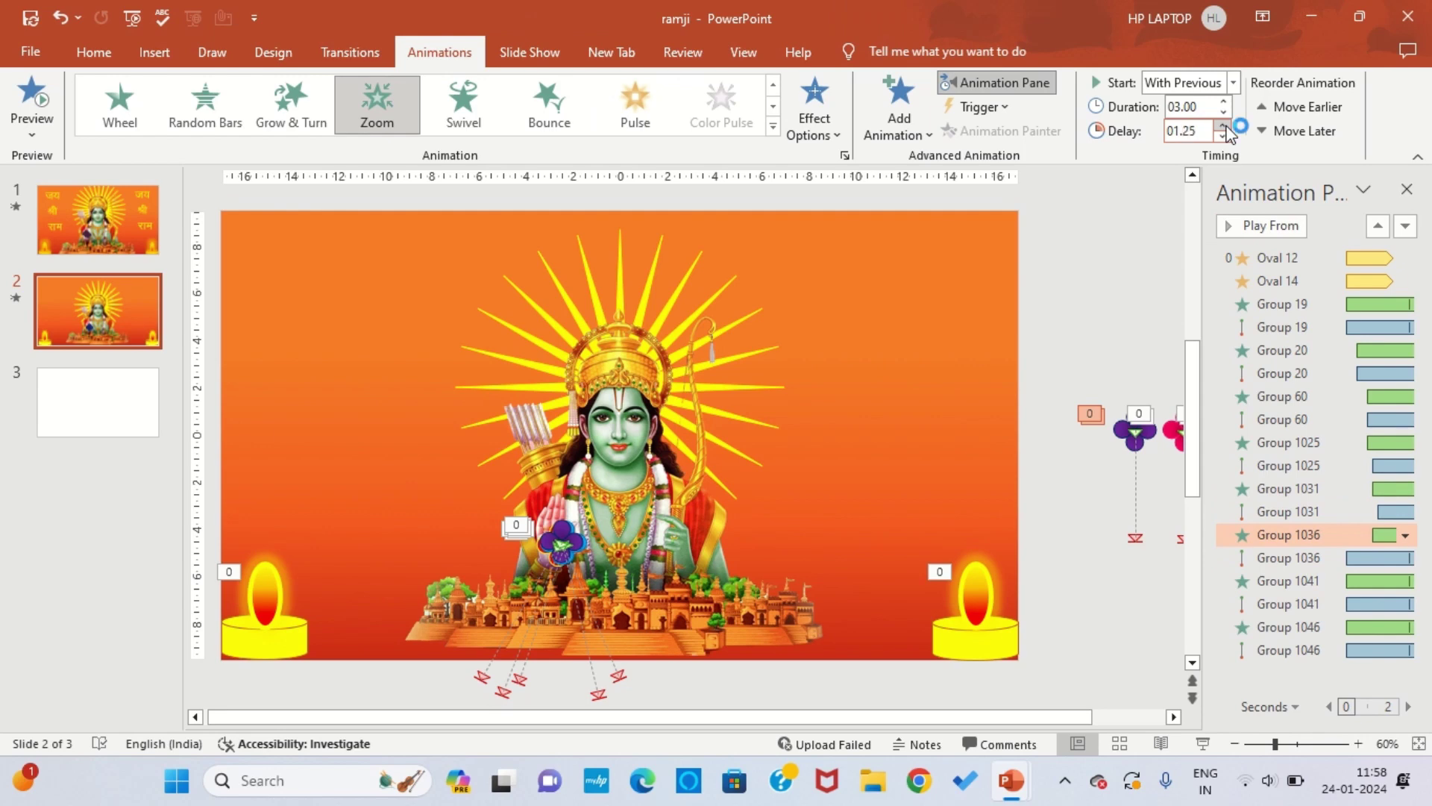
left_click(1223, 125)
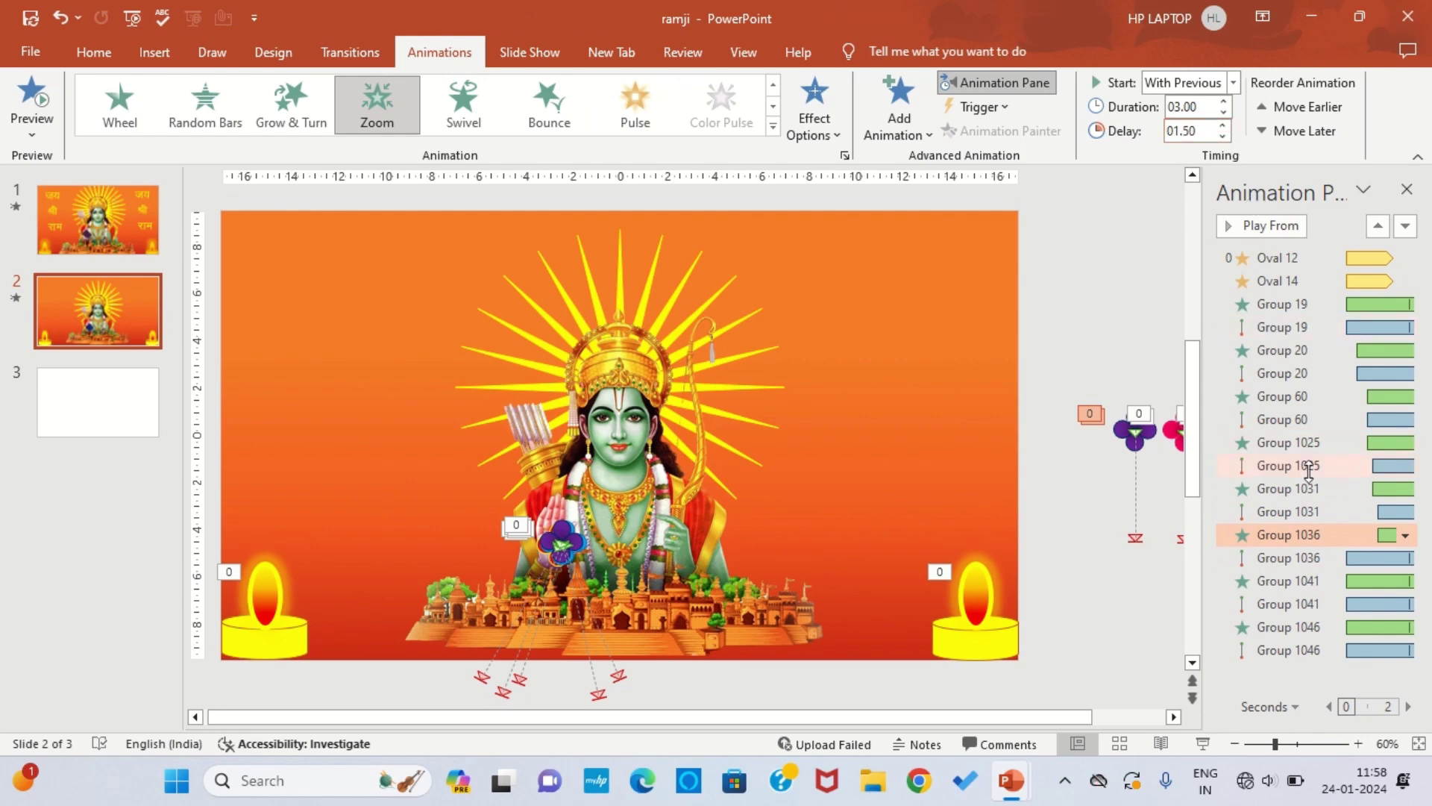
left_click_drag(1135, 432, 553, 551)
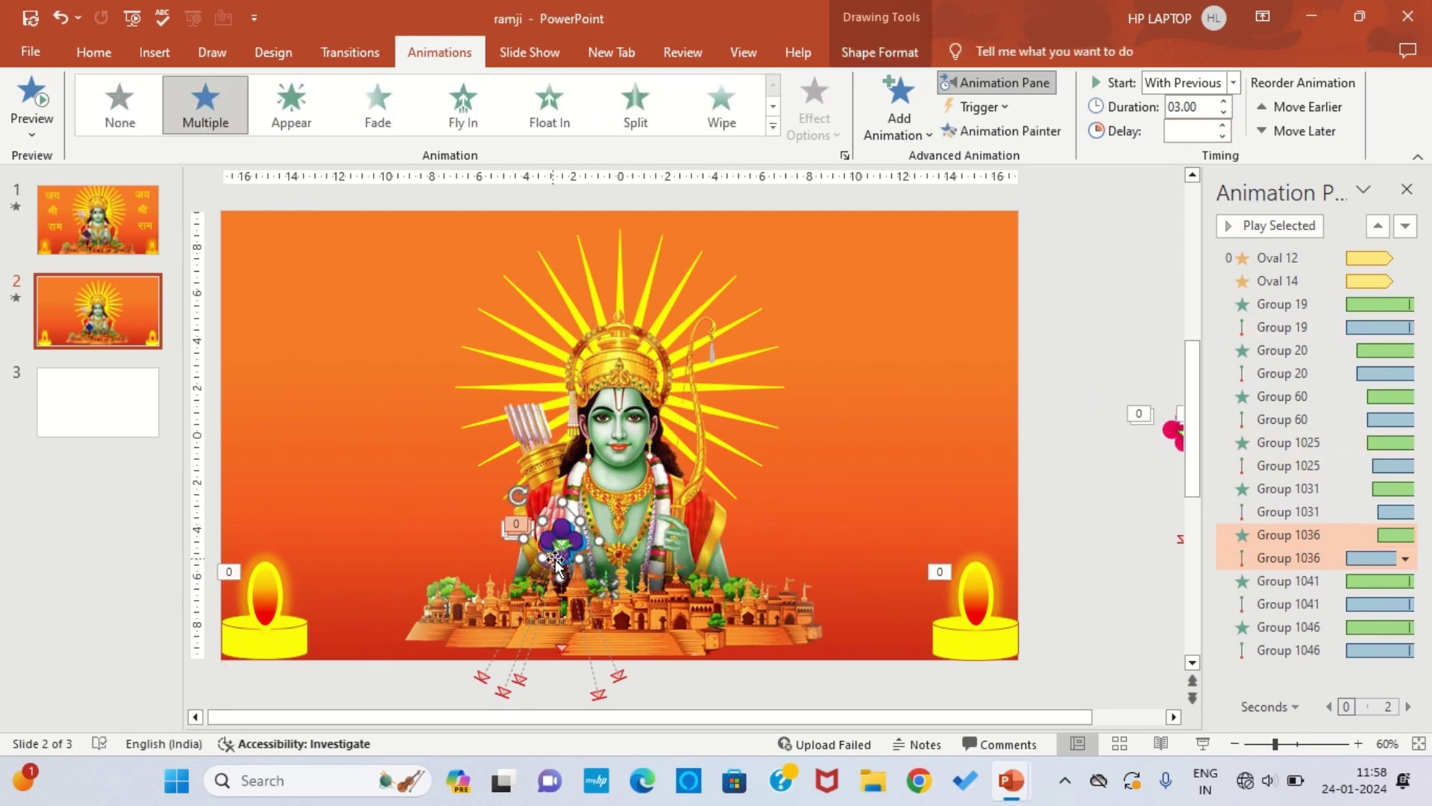
Set the Group 1036 fall delay and Group 1041 zoom delay to 2 seconds
left_click(559, 649)
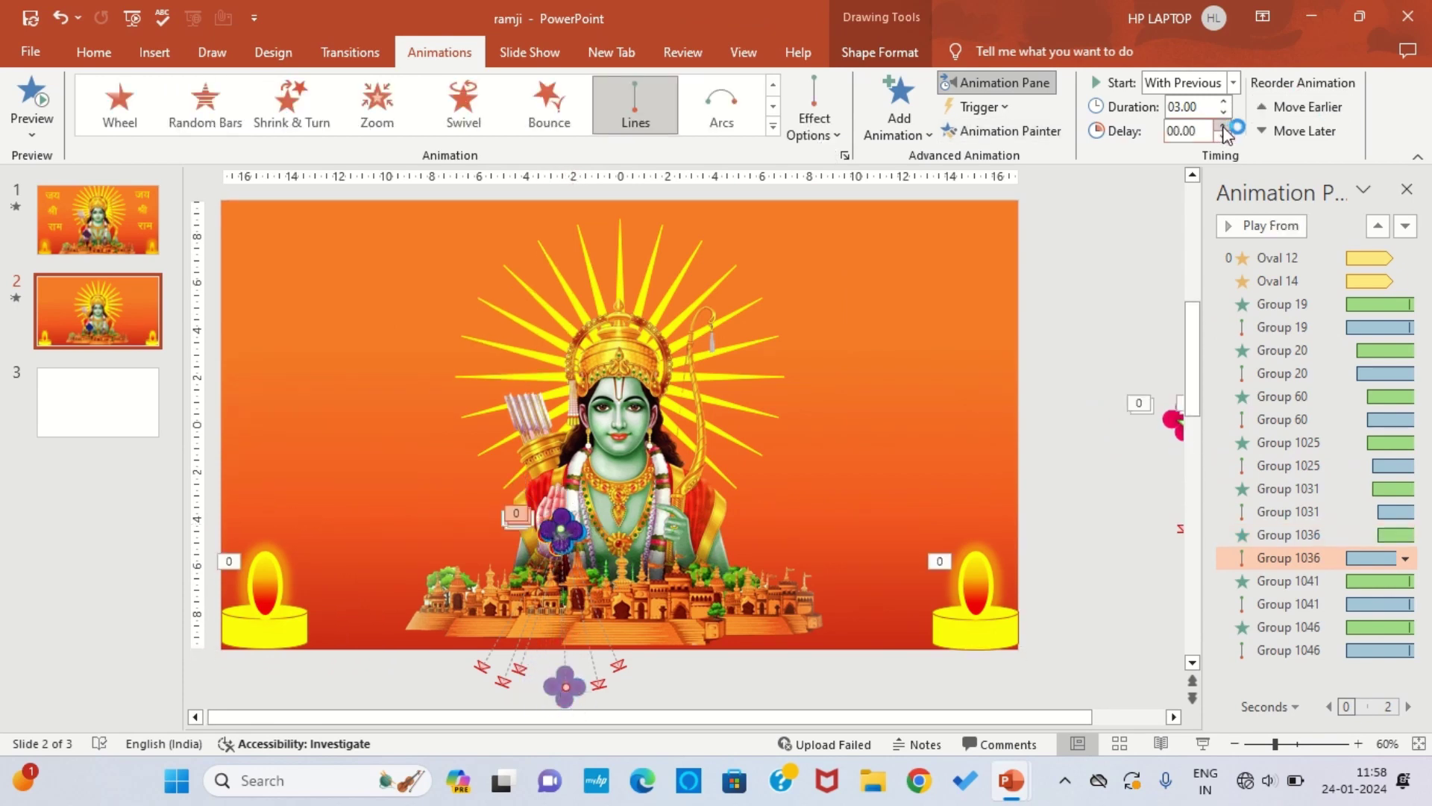
left_click(1223, 127)
left_click(1224, 126)
left_click(1223, 126)
left_click(1224, 127)
left_click(1223, 127)
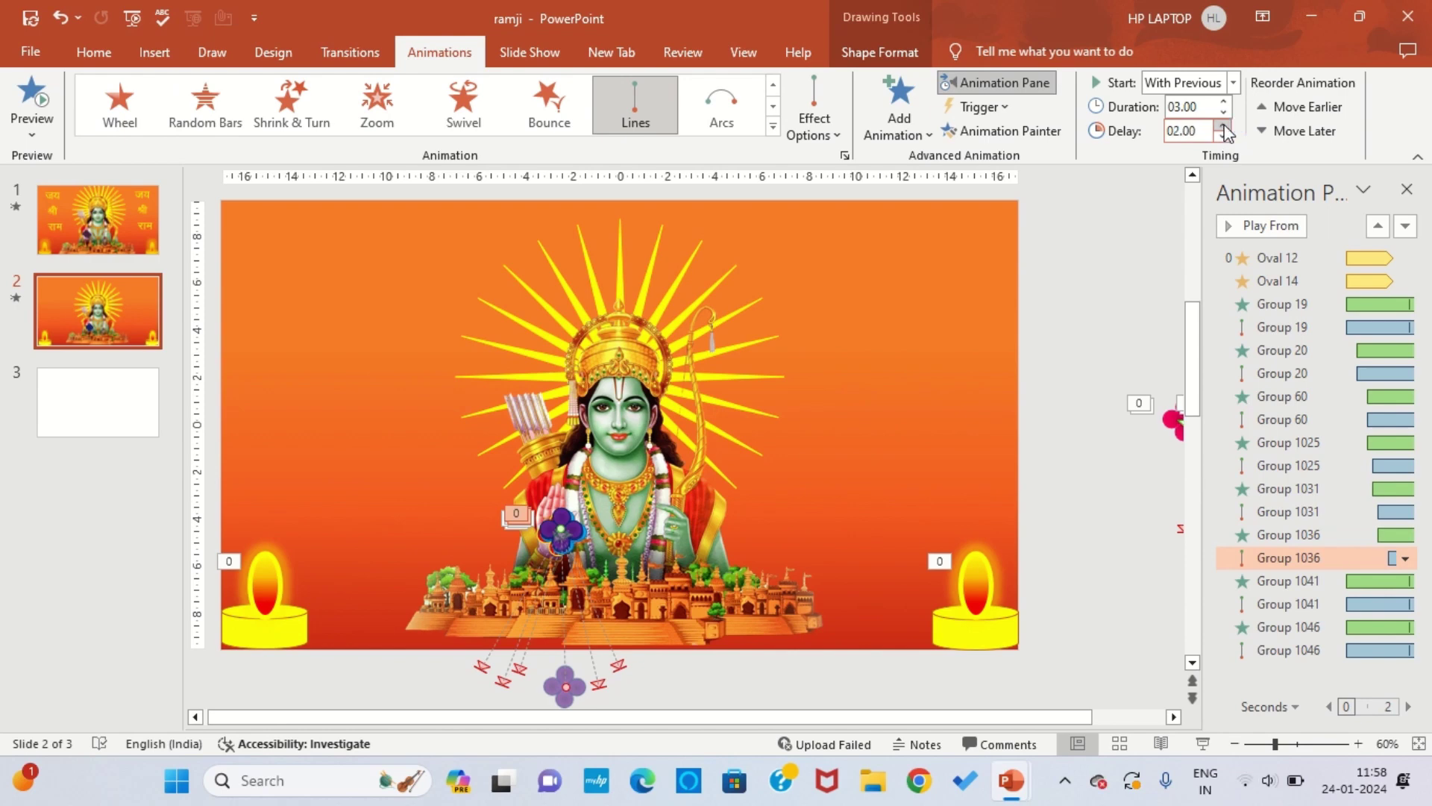
left_click(1362, 581)
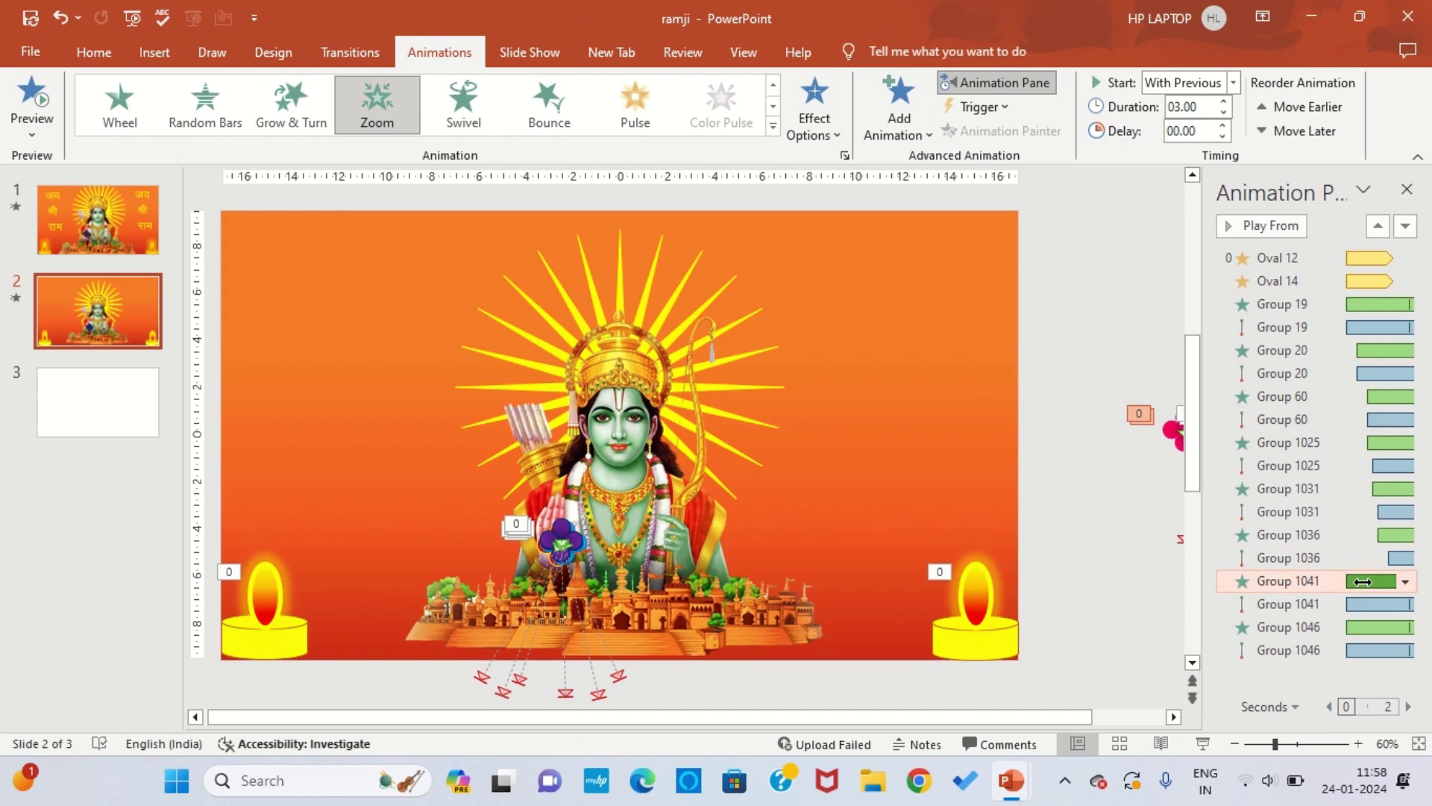
left_click(1224, 127)
left_click(1224, 127)
left_click(1224, 127)
left_click(1224, 127)
left_click(1224, 127)
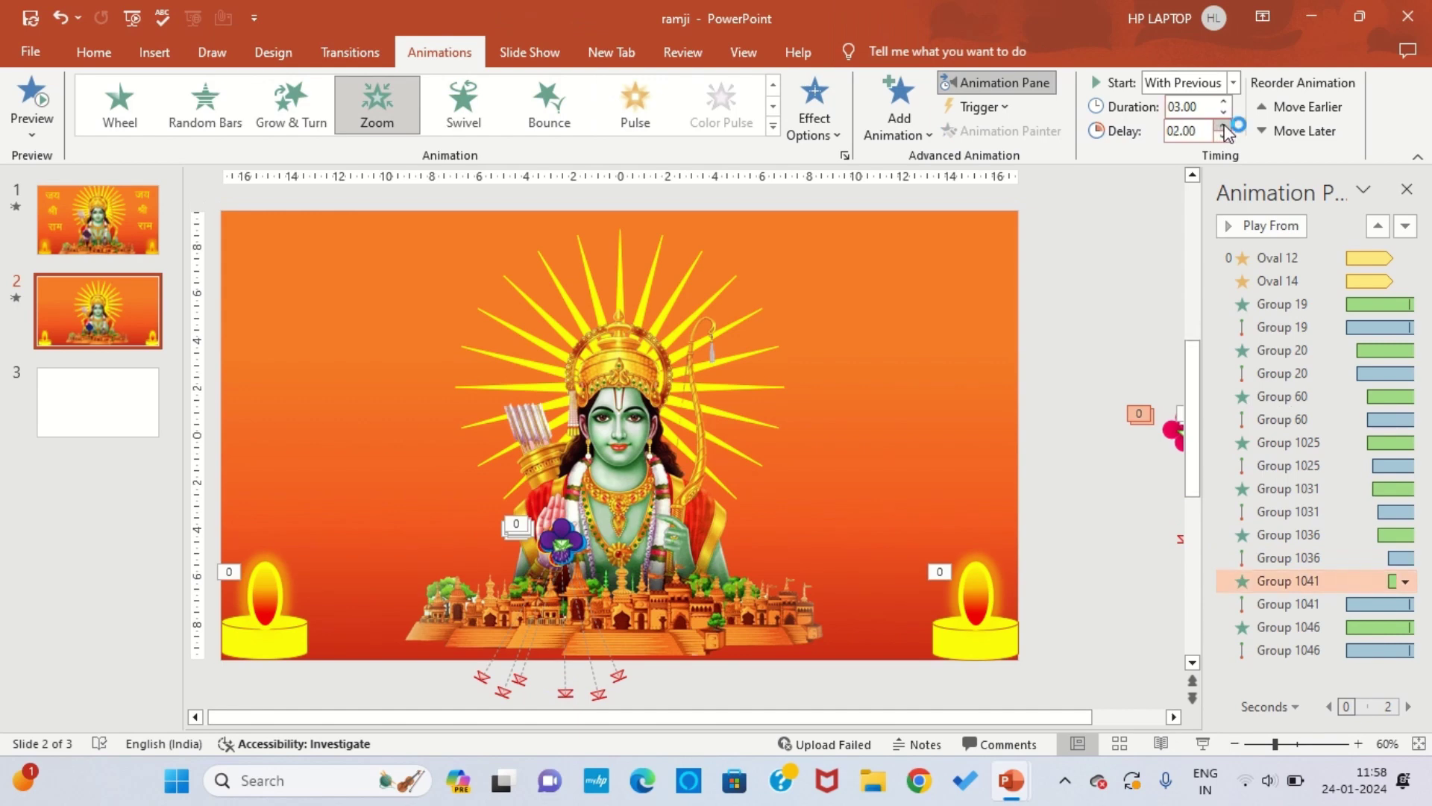
Move the pink flower onto Rama's hand, end its fall below the slide, with 2.5 s fall delay
left_click_drag(1171, 438, 551, 545)
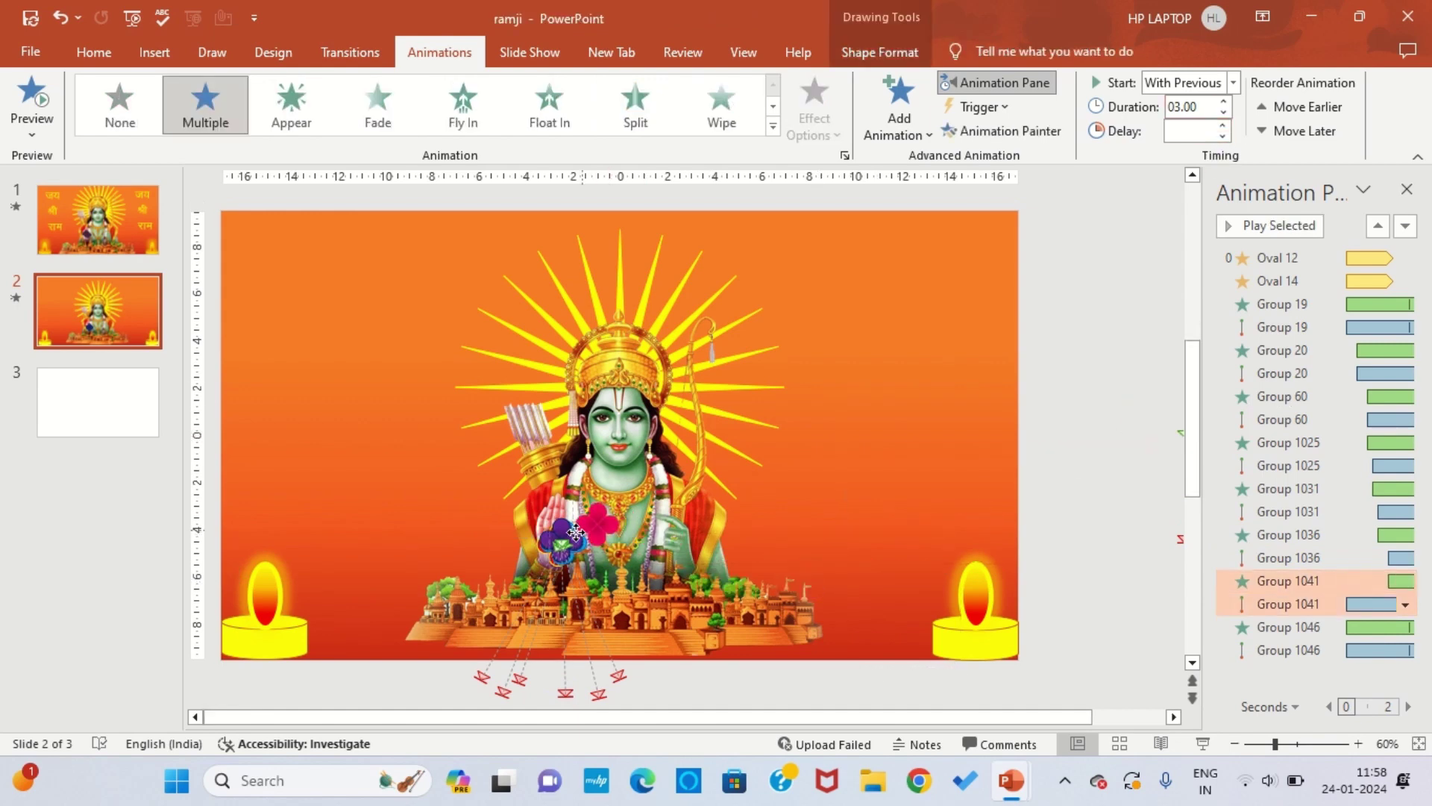
left_click(564, 659)
left_click_drag(564, 659, 535, 701)
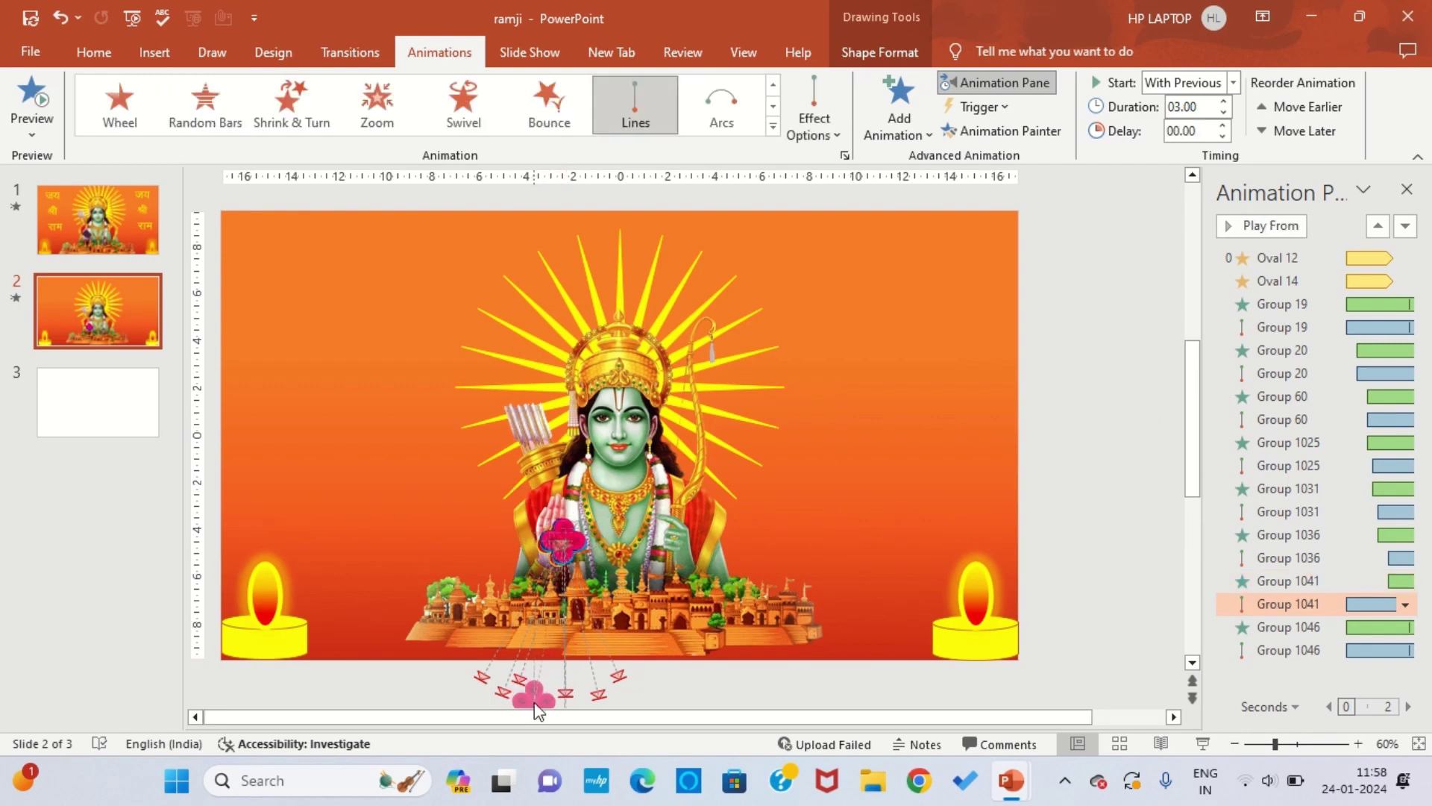
left_click(1224, 125)
left_click(1224, 125)
left_click(1223, 125)
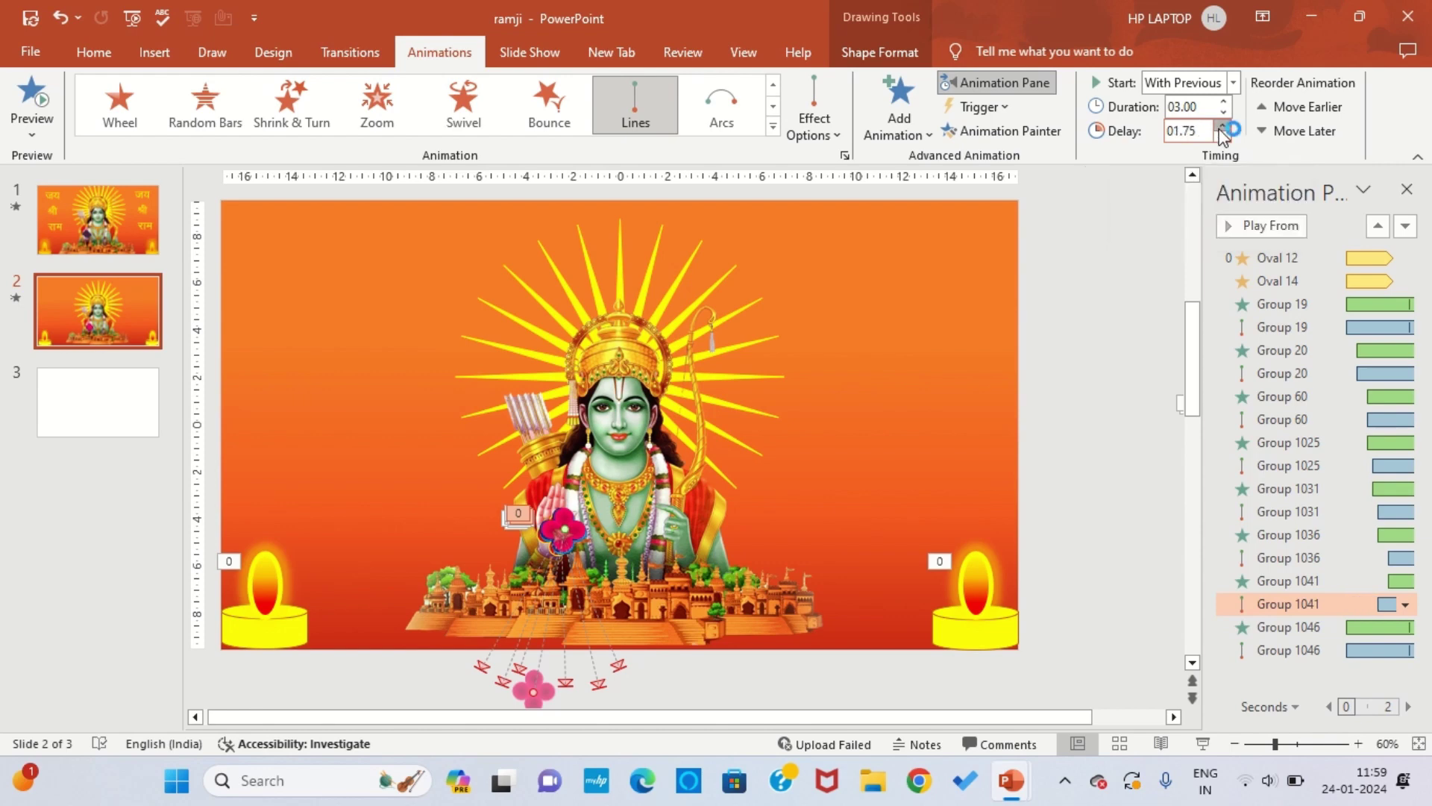
left_click(1224, 125)
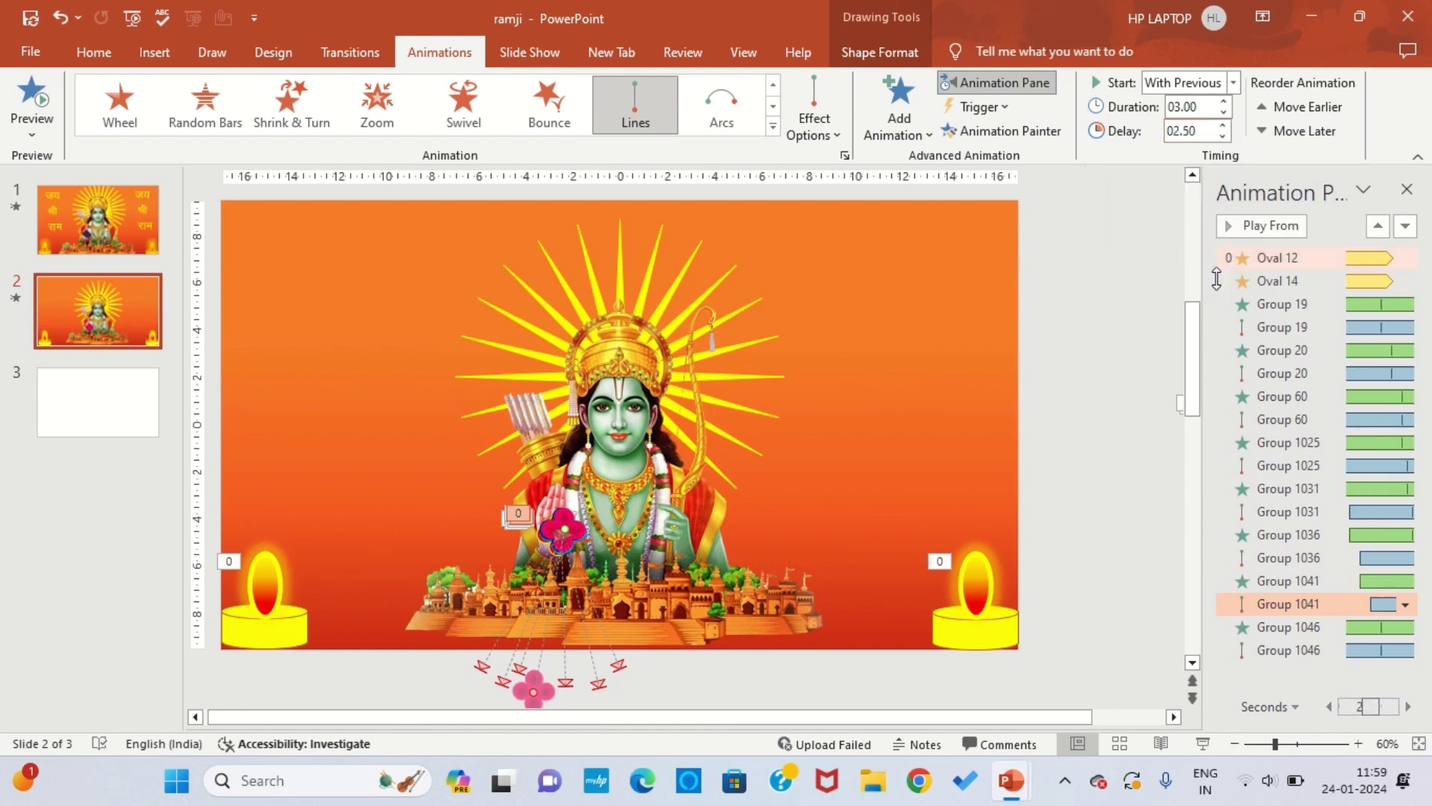
Increase the Group 1046 zoom entrance delay
left_click(1359, 627)
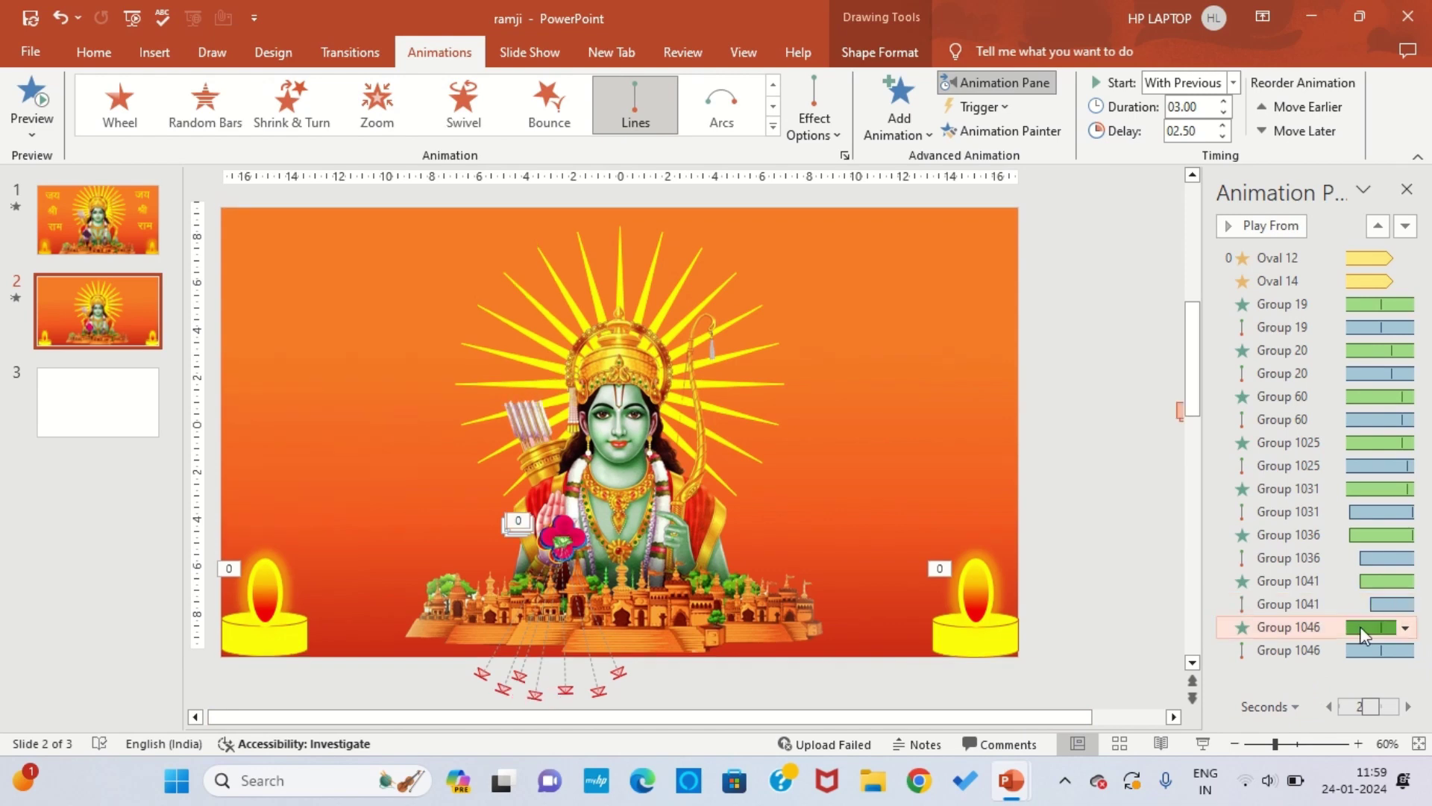
left_click(1224, 125)
left_click(1224, 124)
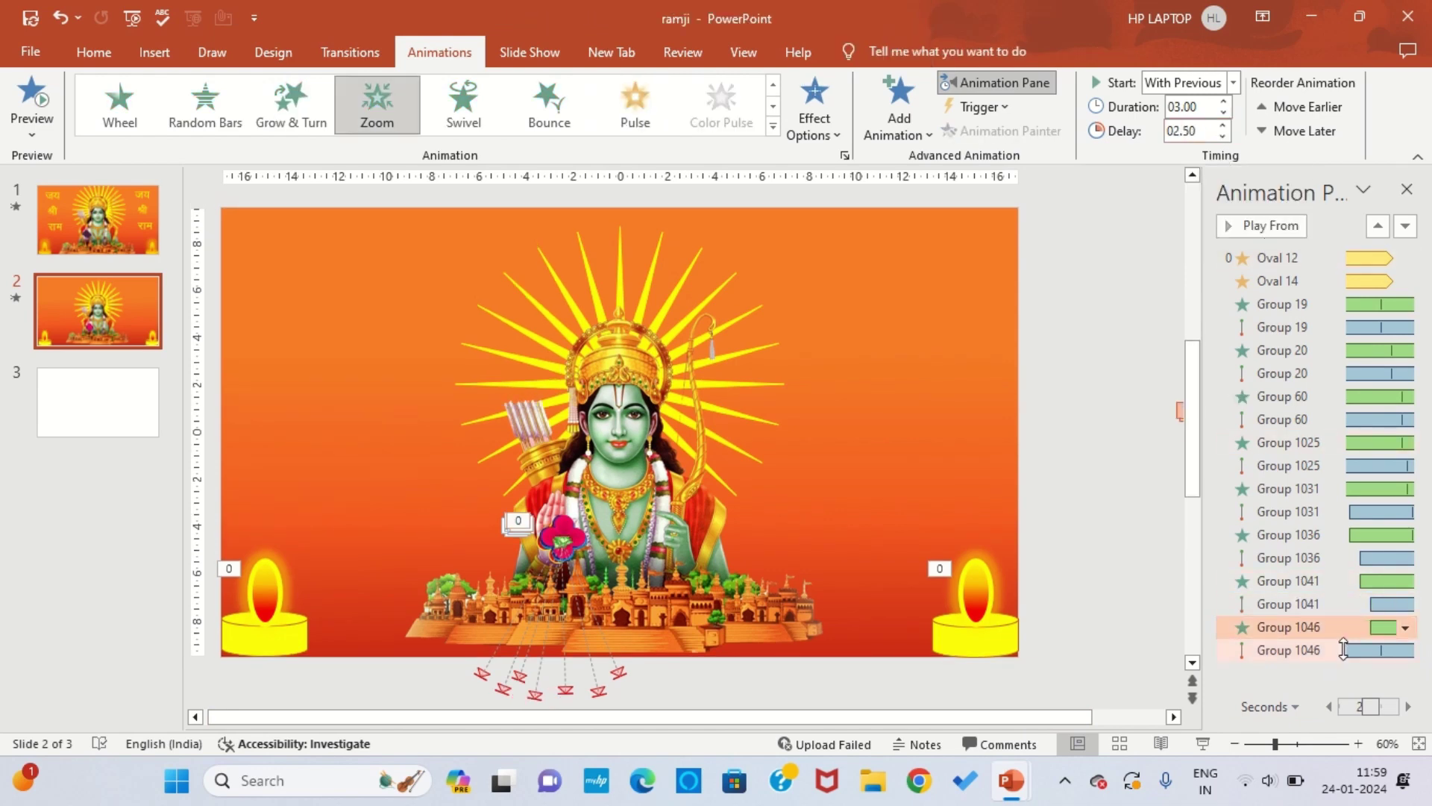
left_click(1342, 649)
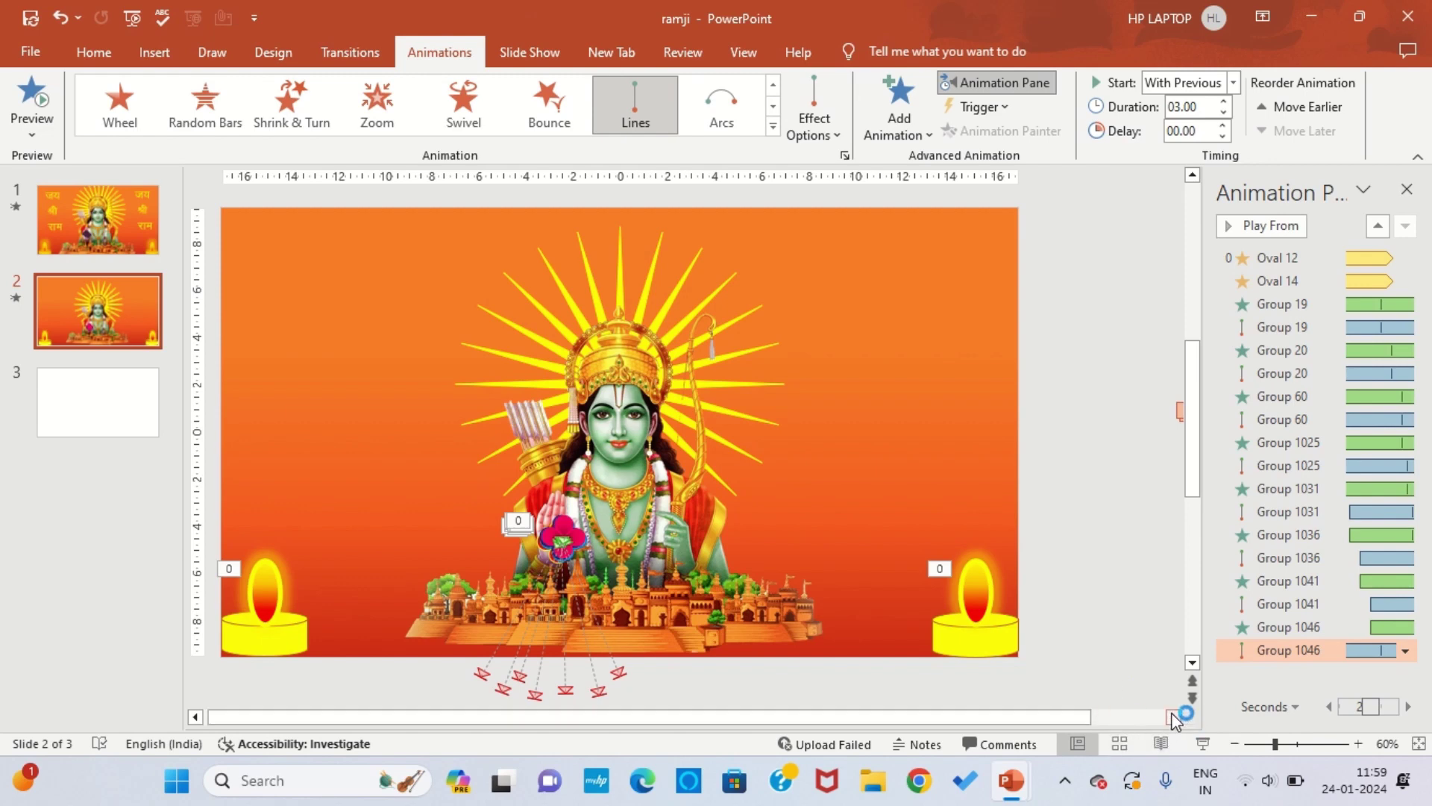
Fine-tune the delay of the pink flower's falling path animation
left_click(1164, 431)
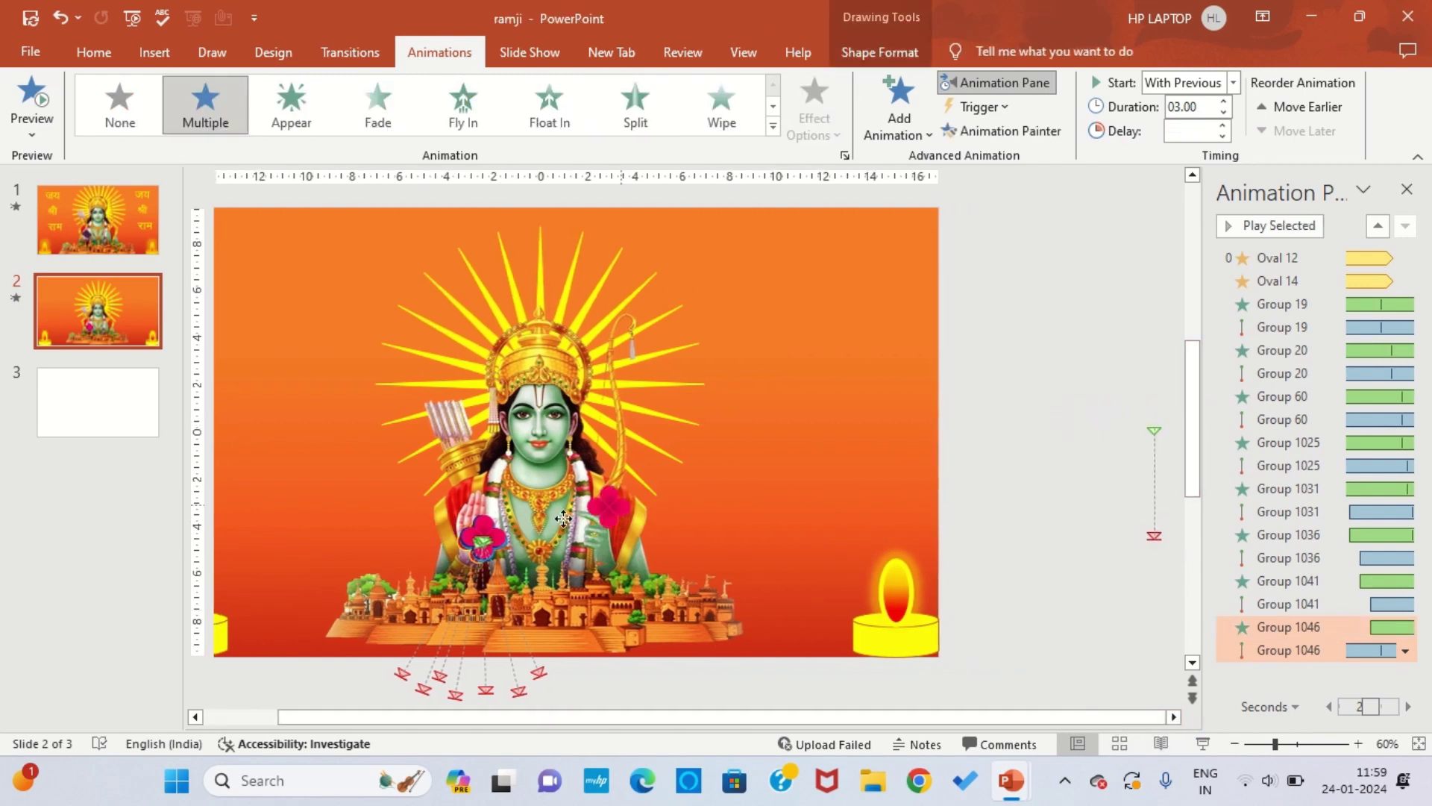
scroll(485, 539, "left", 3)
left_click(640, 541)
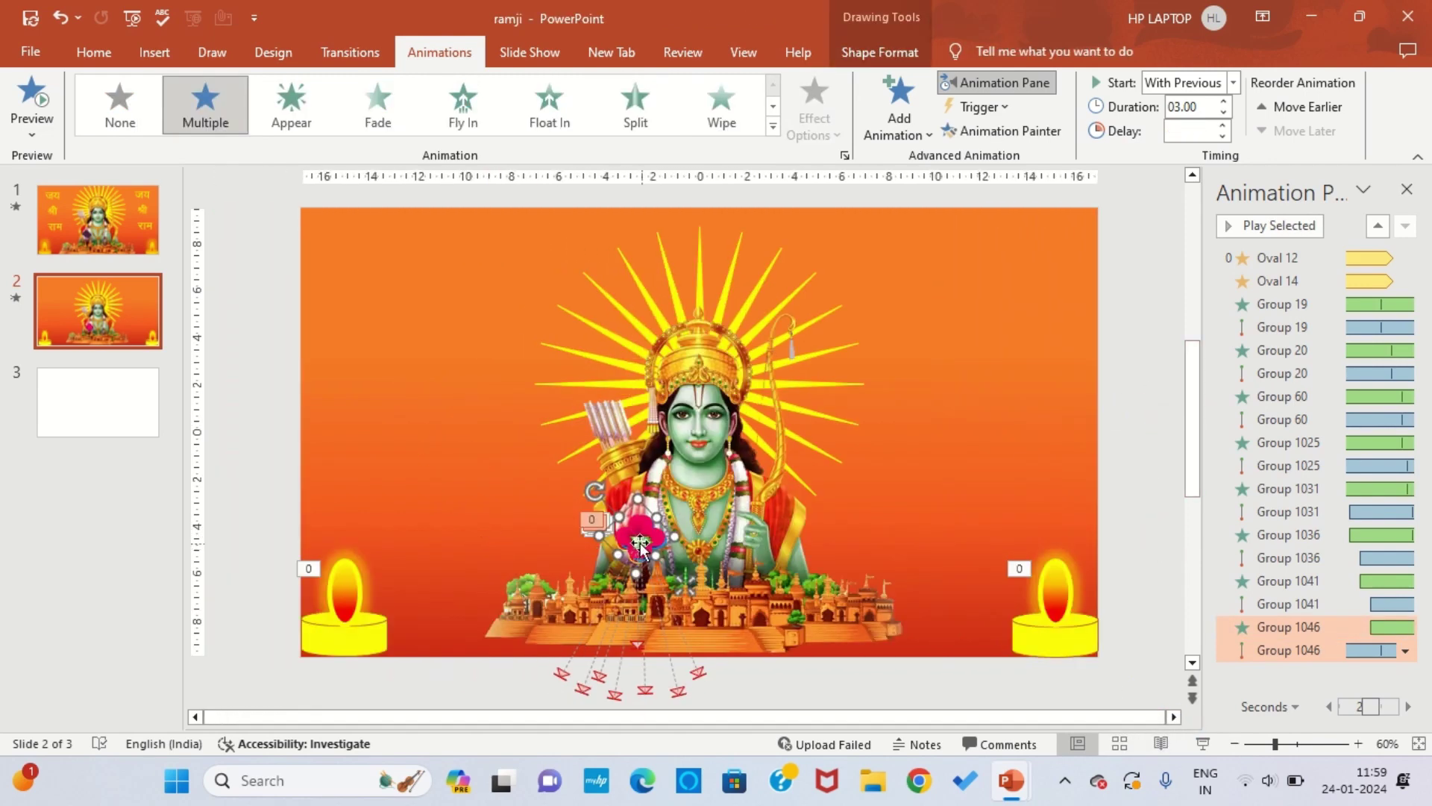
left_click(637, 643)
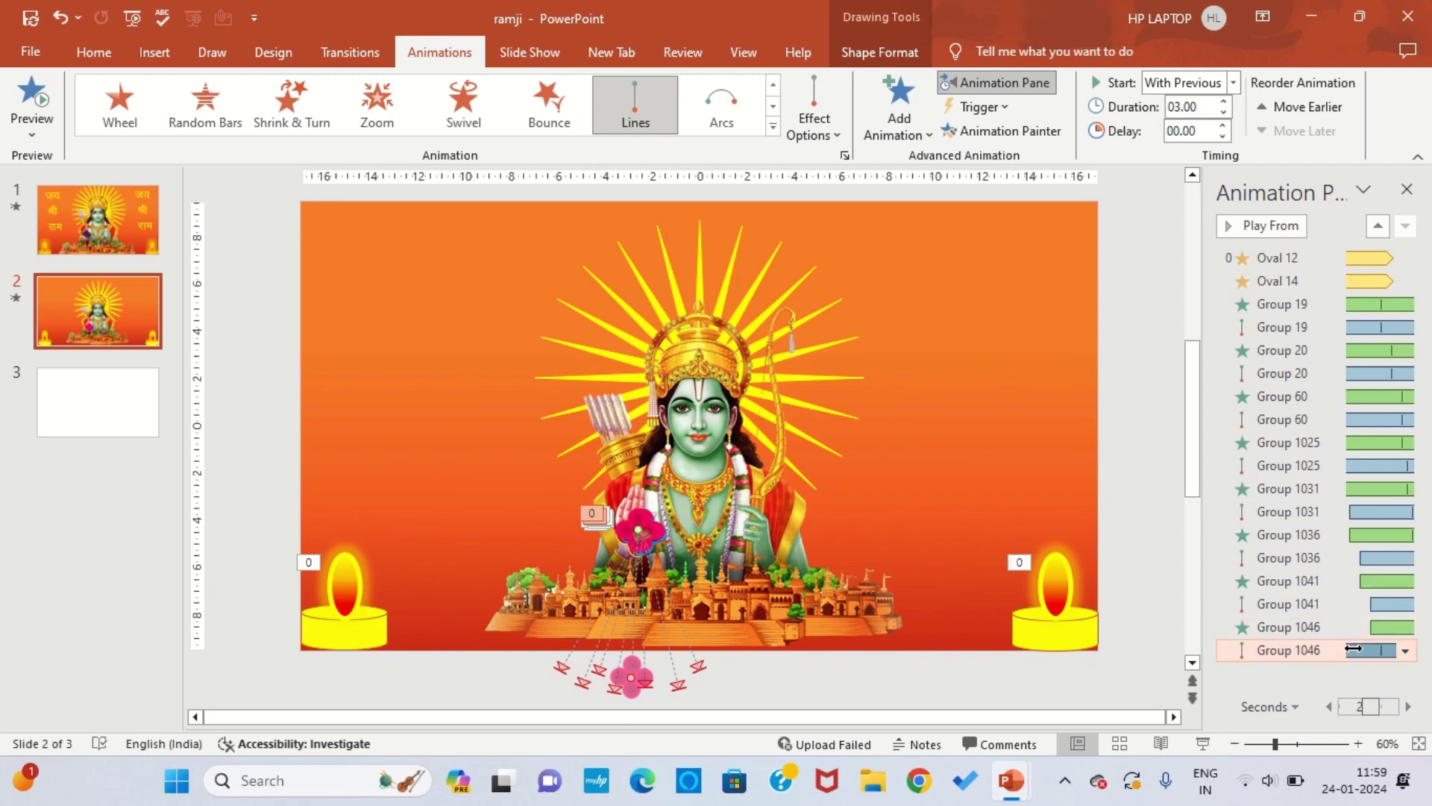
left_click(1224, 125)
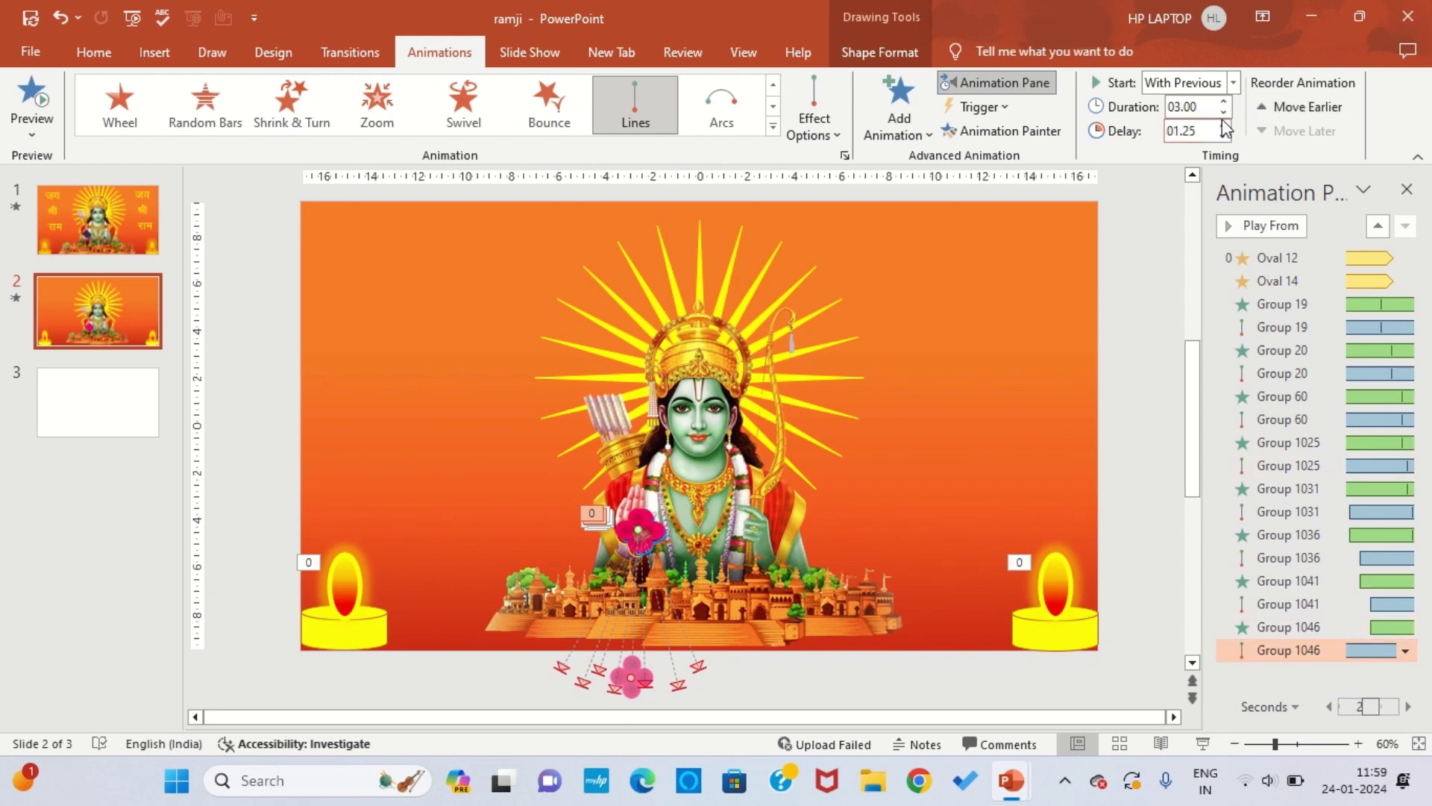
left_click(1225, 135)
left_click(1225, 126)
left_click(1224, 125)
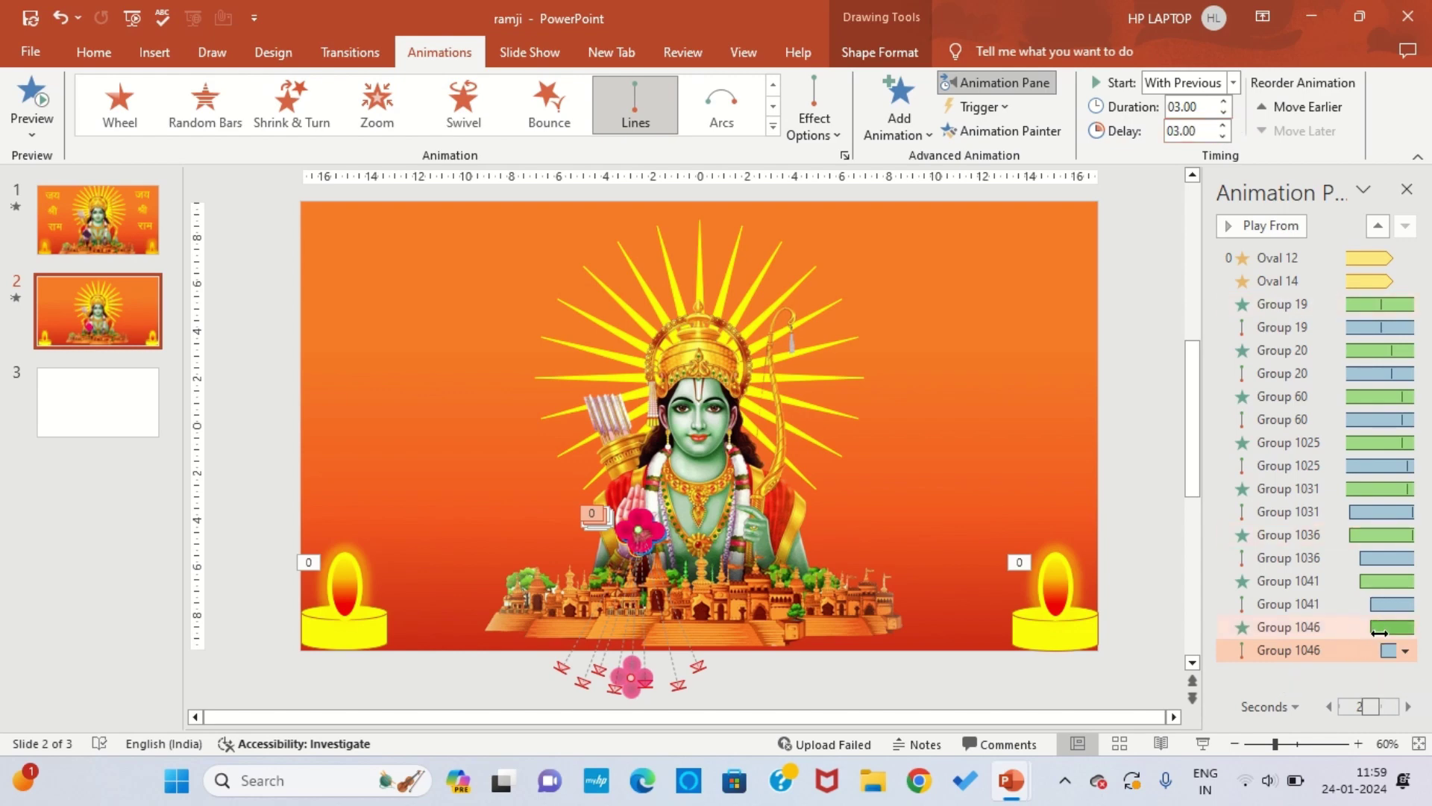
Set the pink flower's zoom delay to 3 seconds and shorten its duration
left_click(1298, 627)
left_click(1224, 135)
left_click(1224, 135)
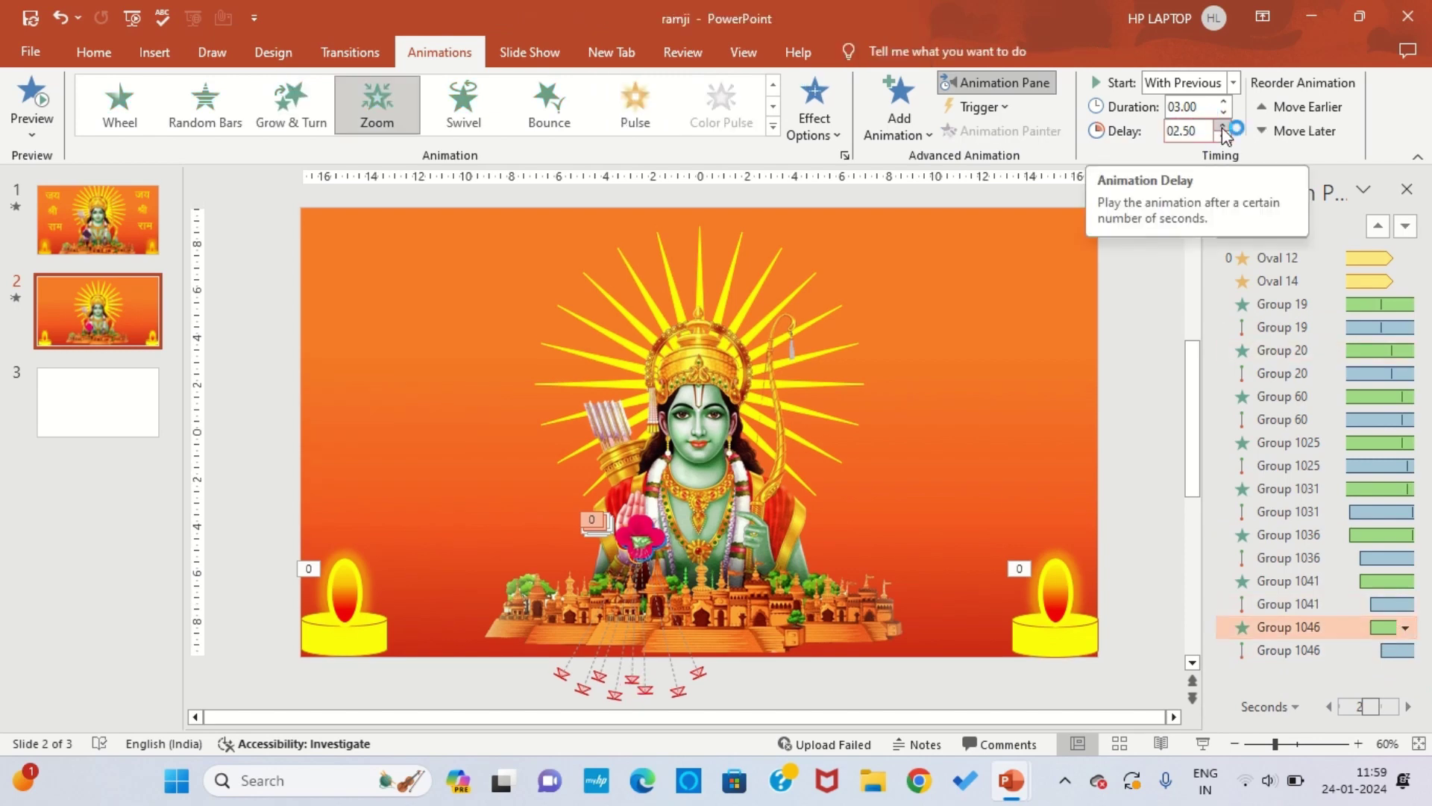
left_click(1224, 125)
left_click(1224, 125)
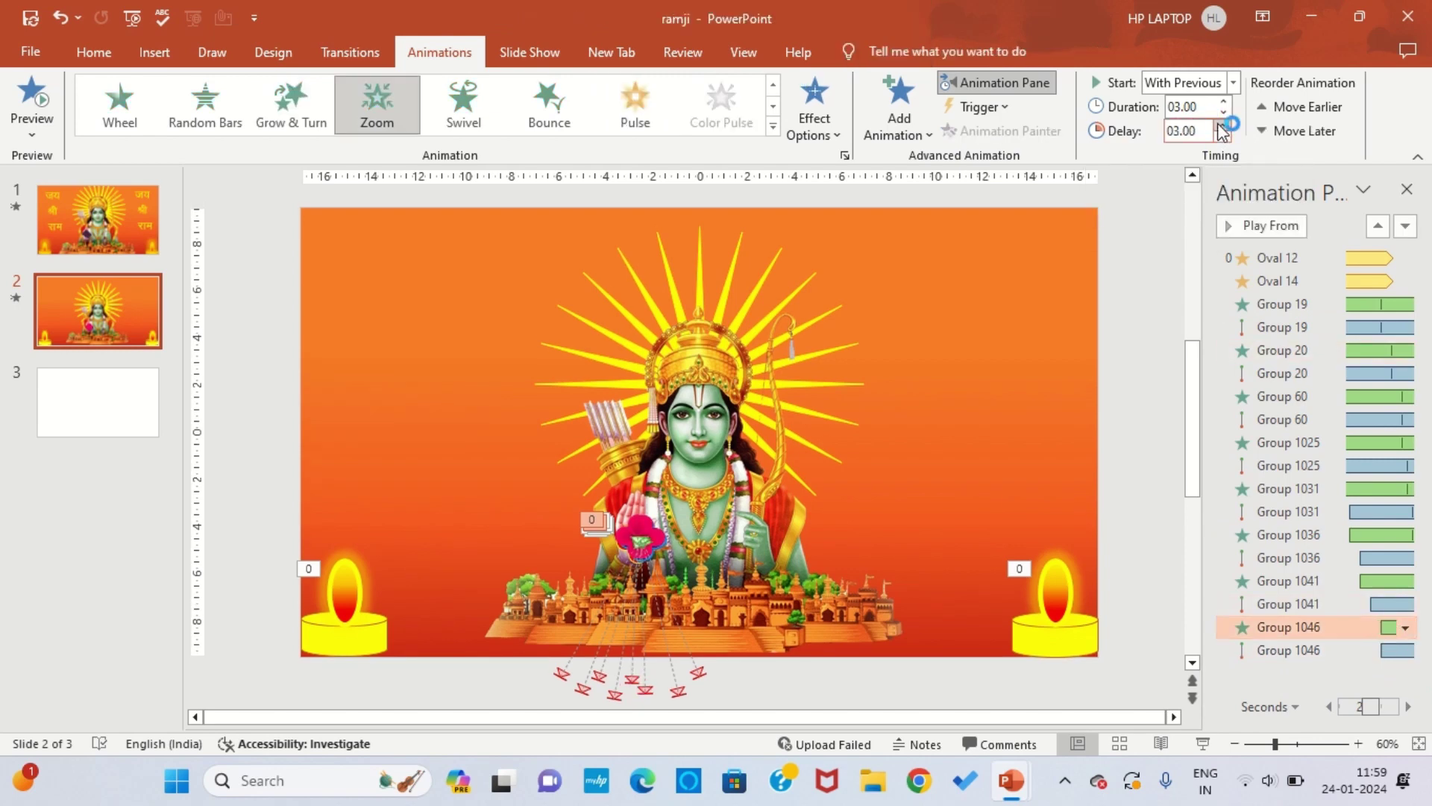
left_click(1224, 113)
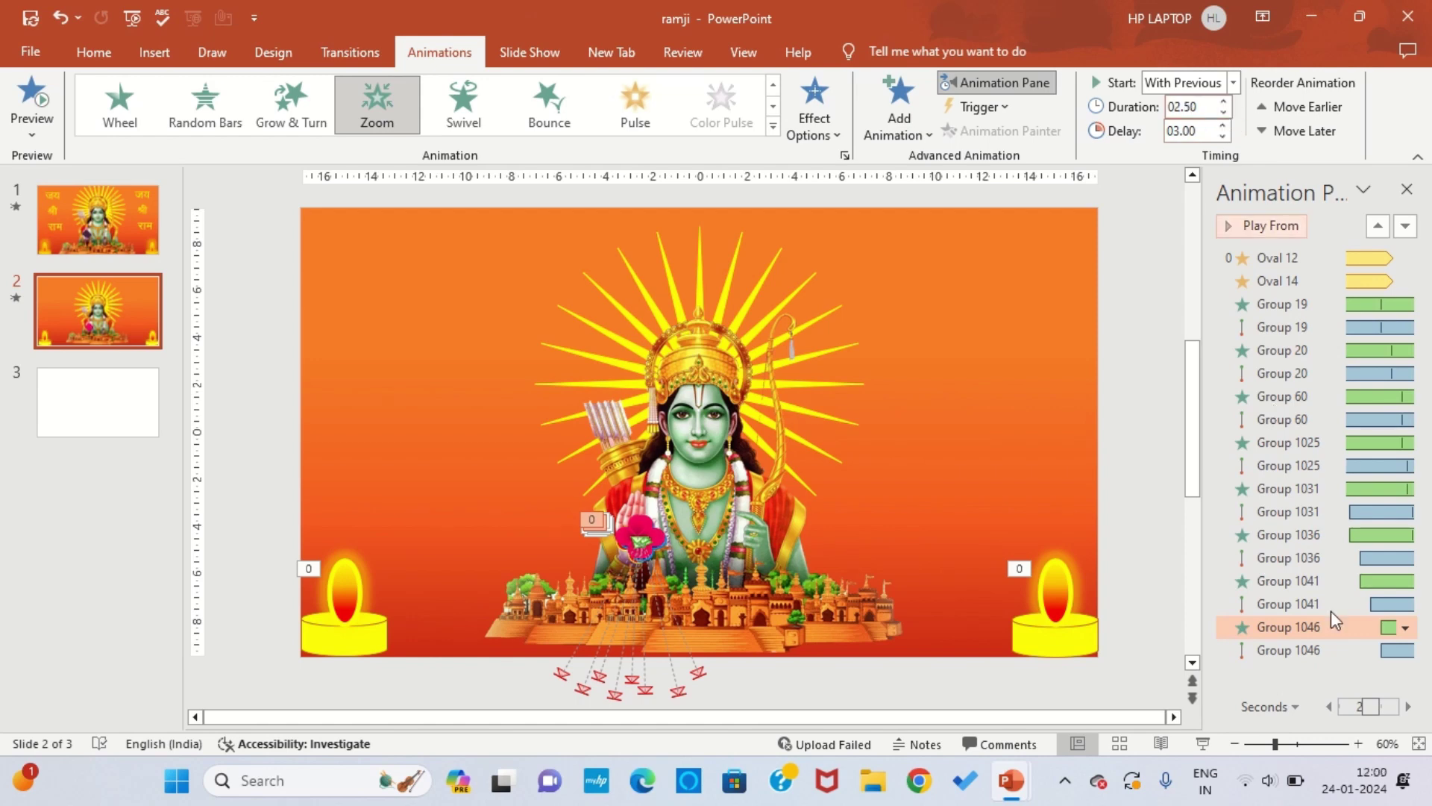
left_click(1298, 650)
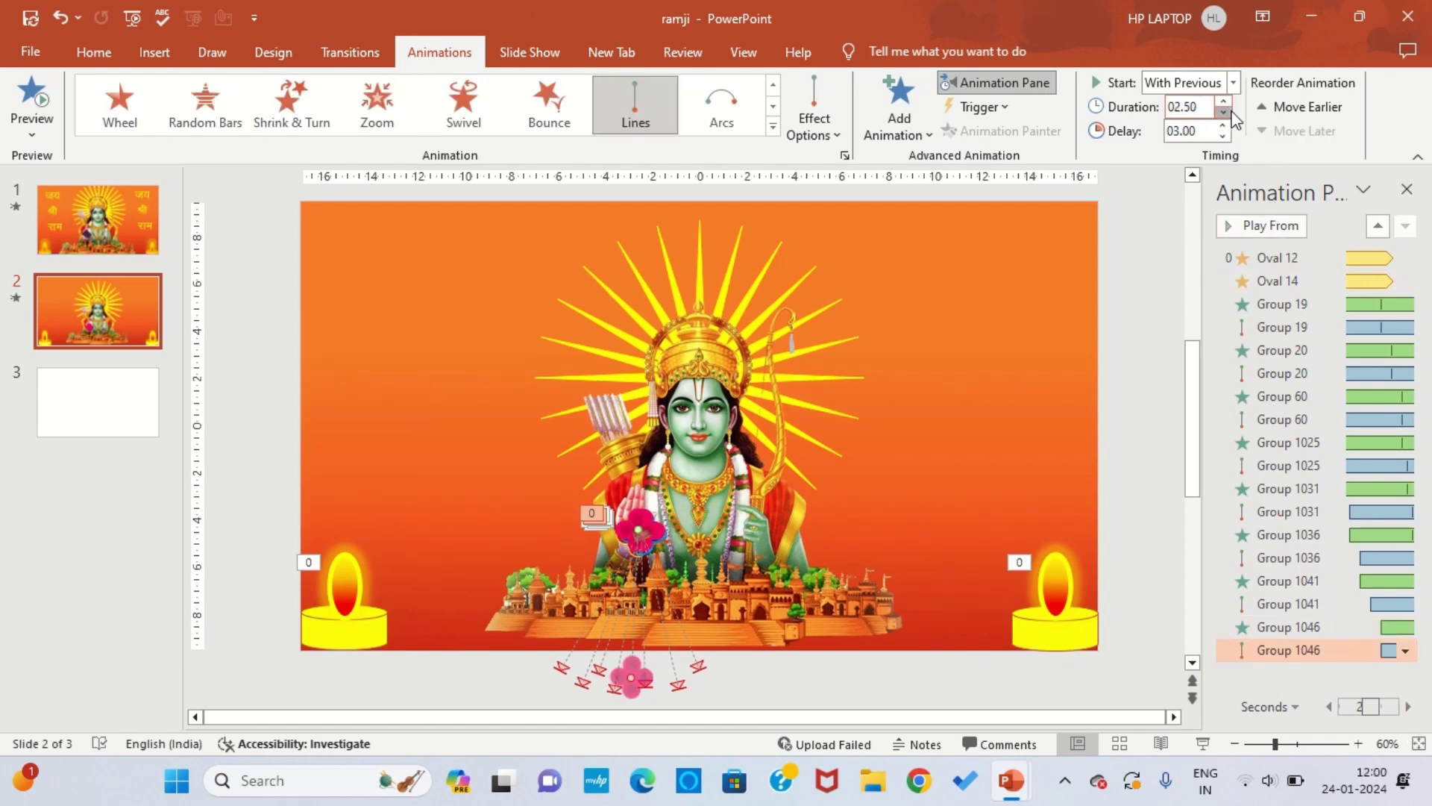
left_click(386, 279)
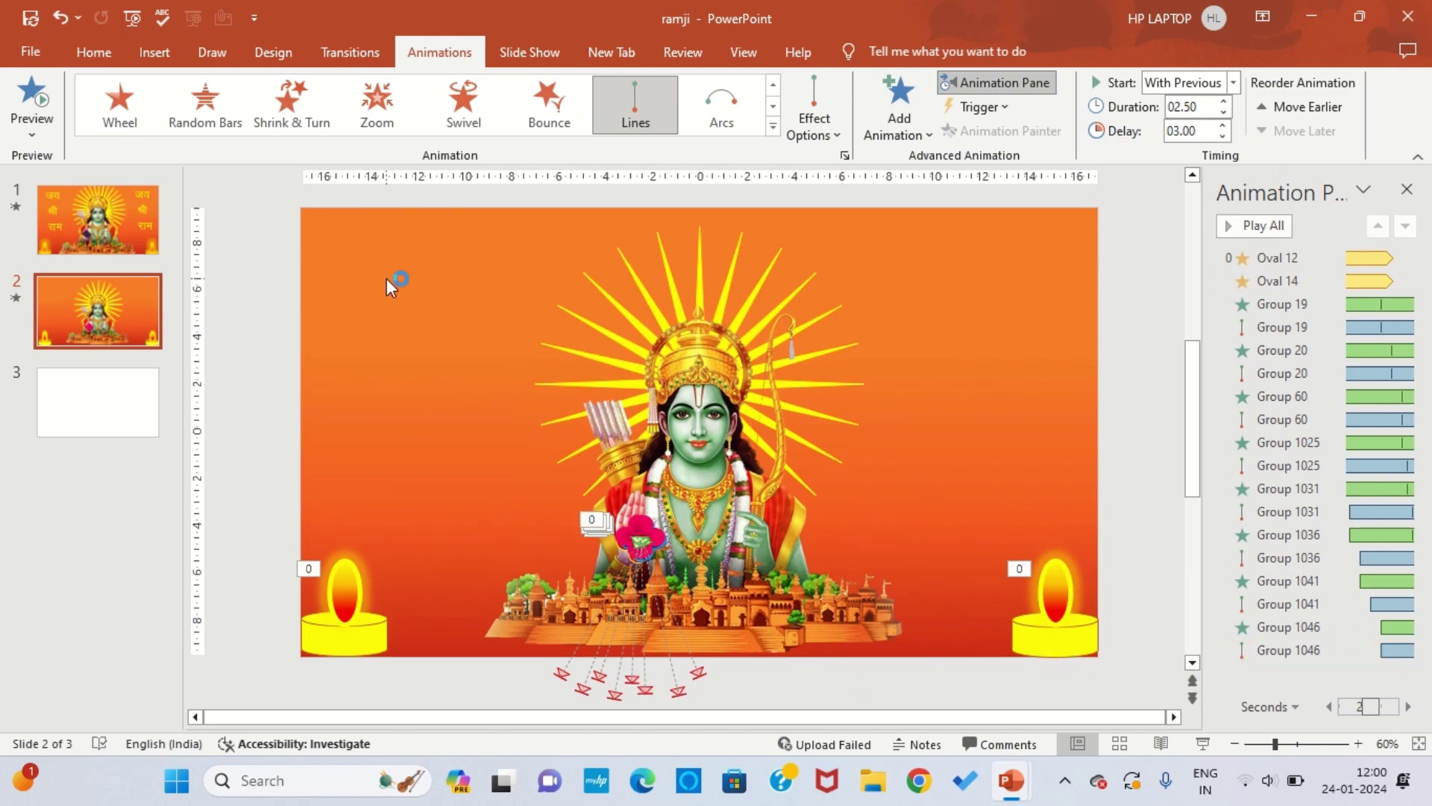
Insert a gold-style WordArt and move it to the slide's upper left
left_click(152, 52)
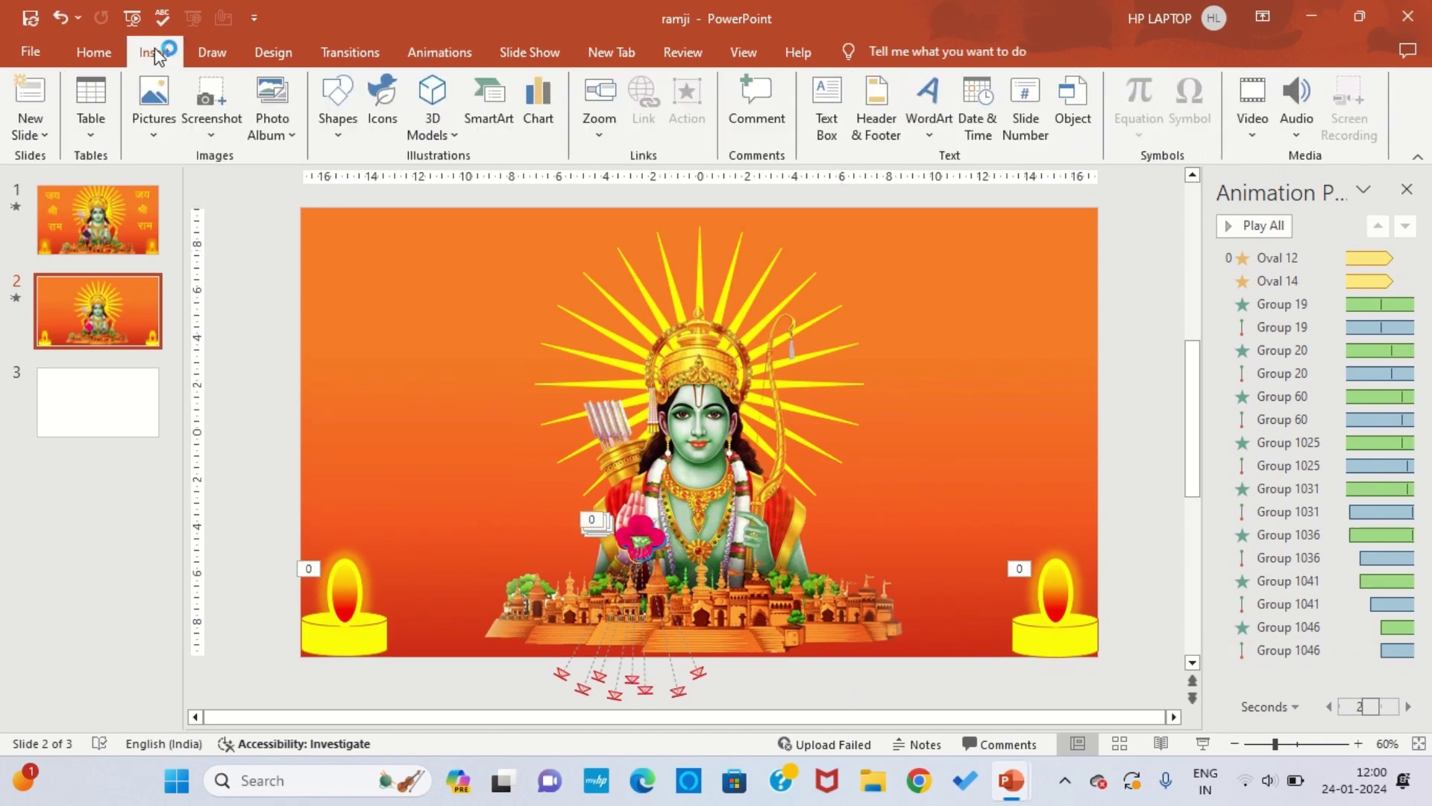
left_click(929, 104)
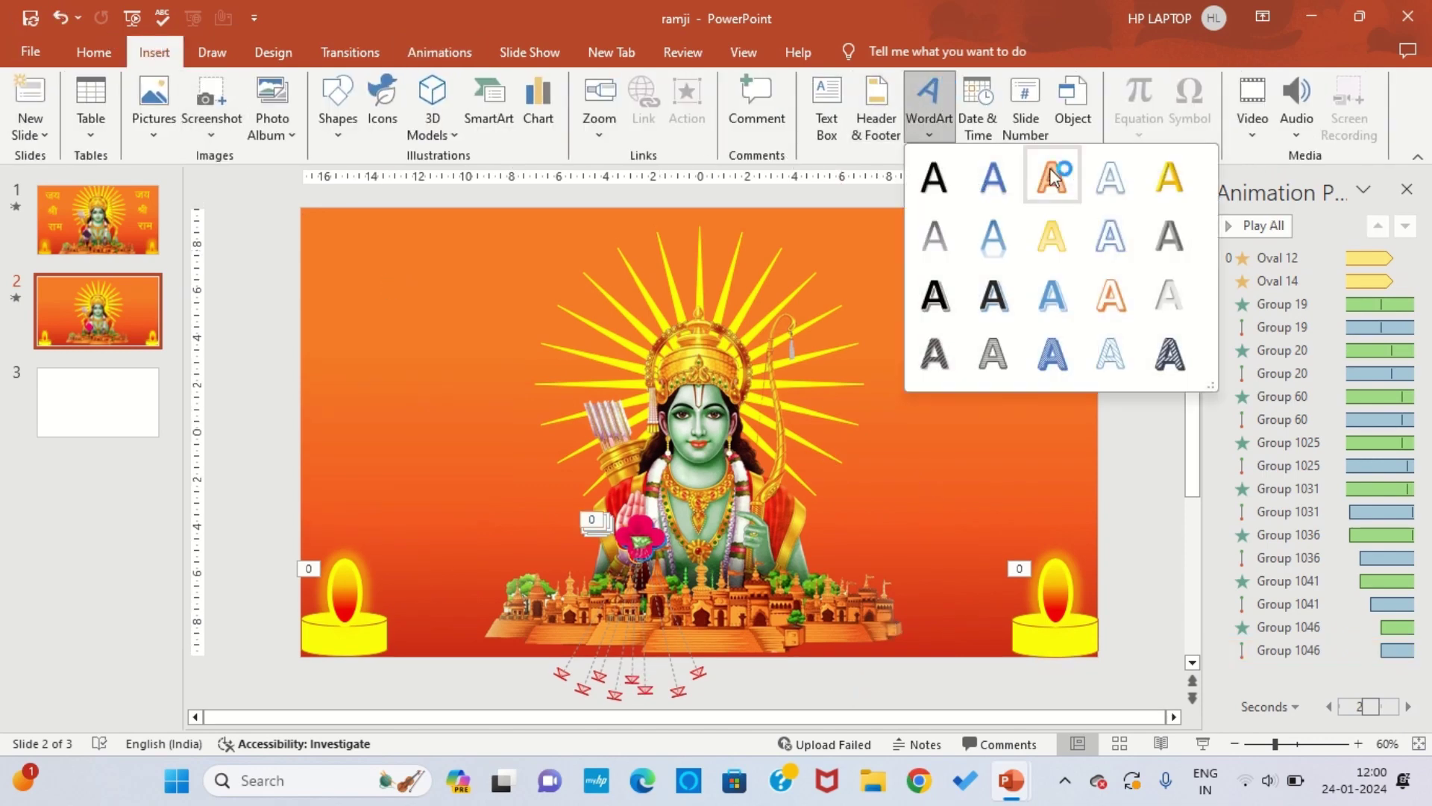
left_click(1162, 192)
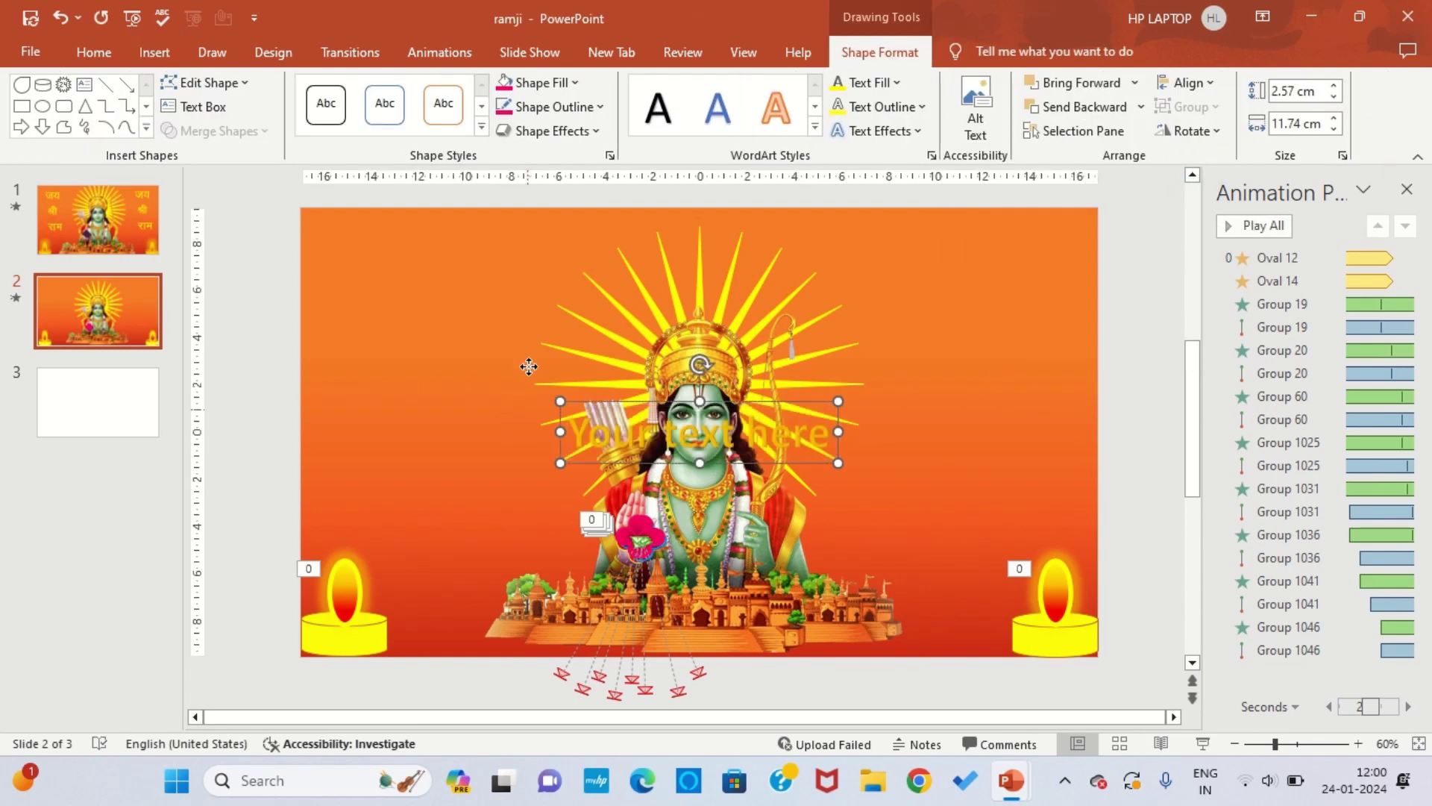
left_click_drag(753, 432, 528, 300)
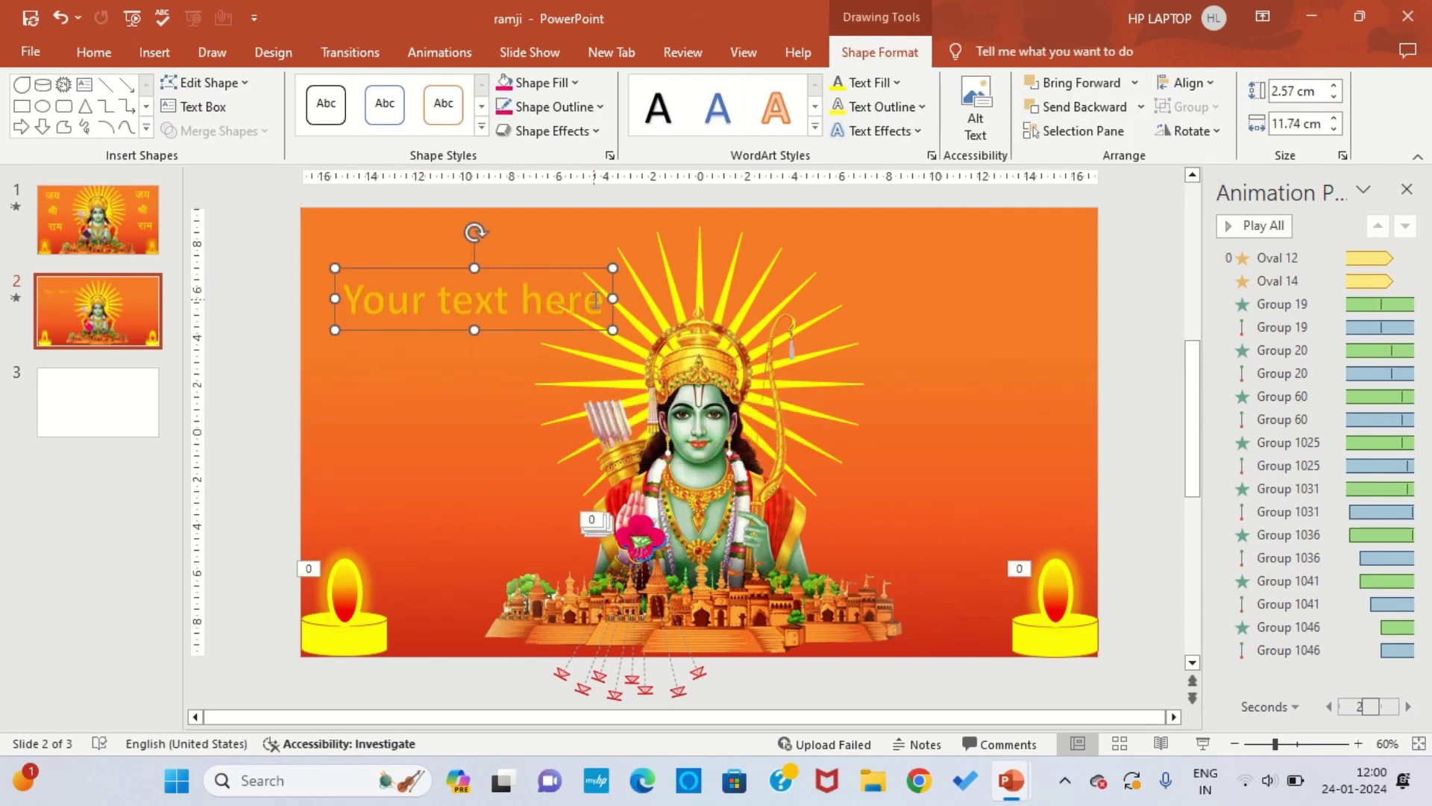
Select the WordArt placeholder text and switch it to the DevLys 010 font
left_click_drag(598, 304, 285, 278)
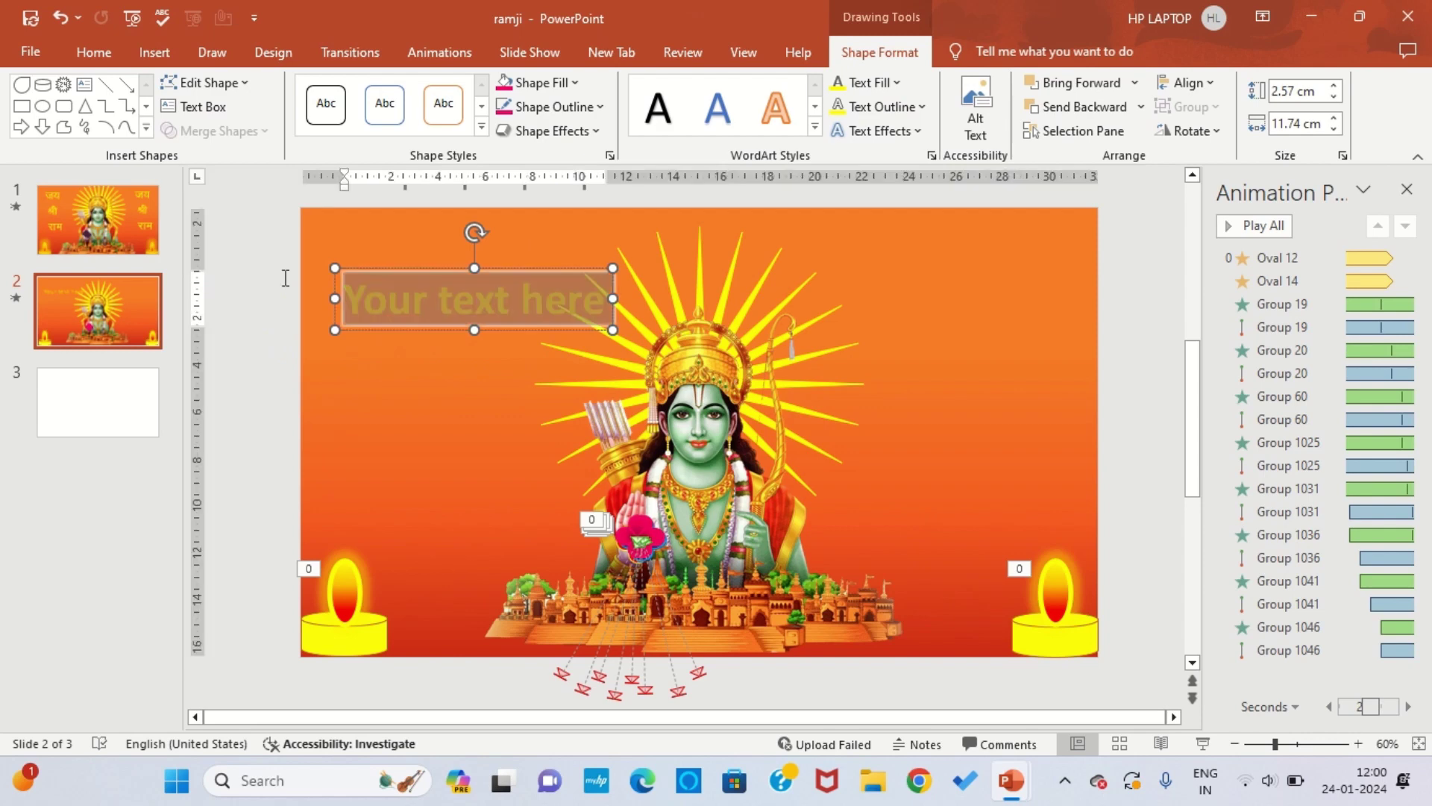
left_click(94, 52)
left_click(404, 90)
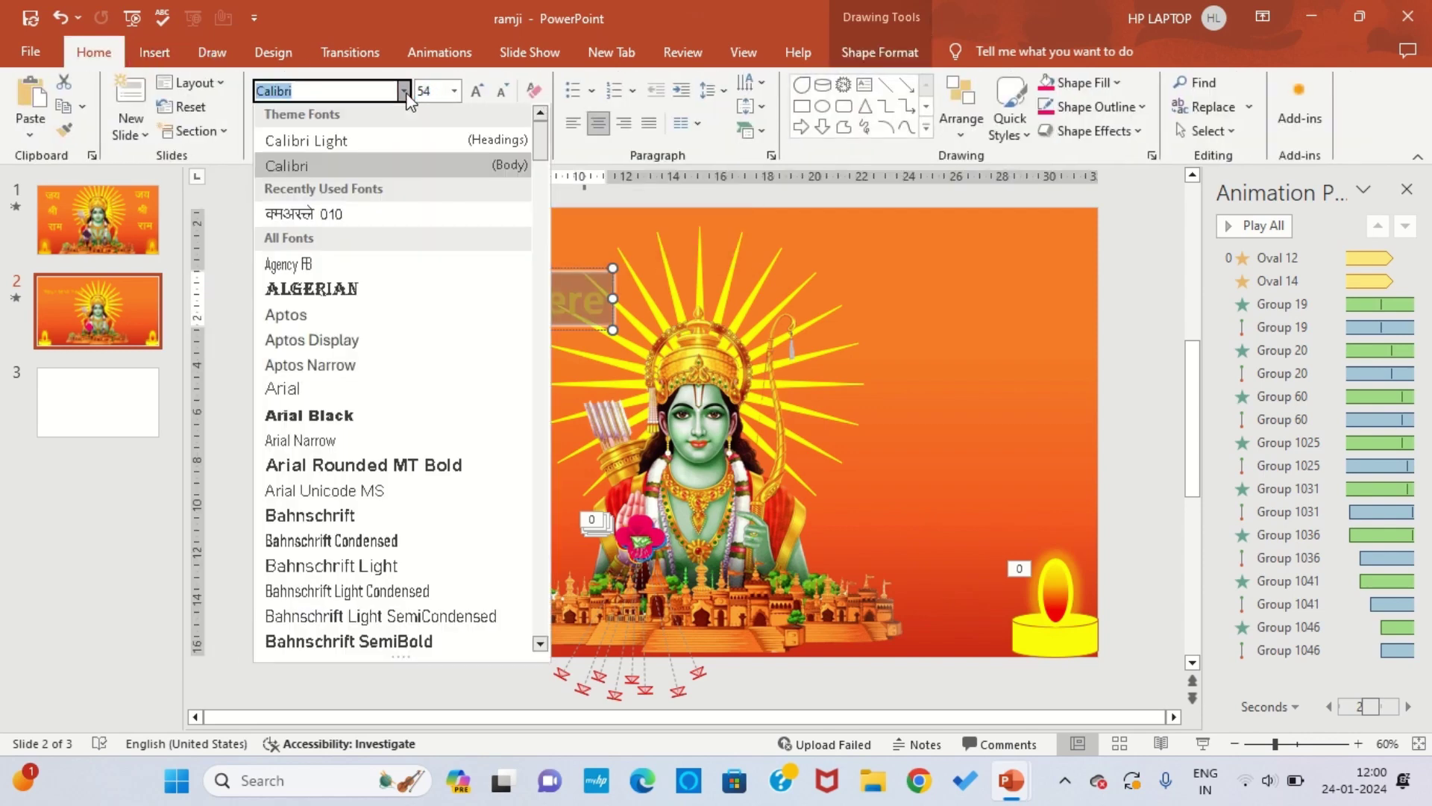
left_click(321, 216)
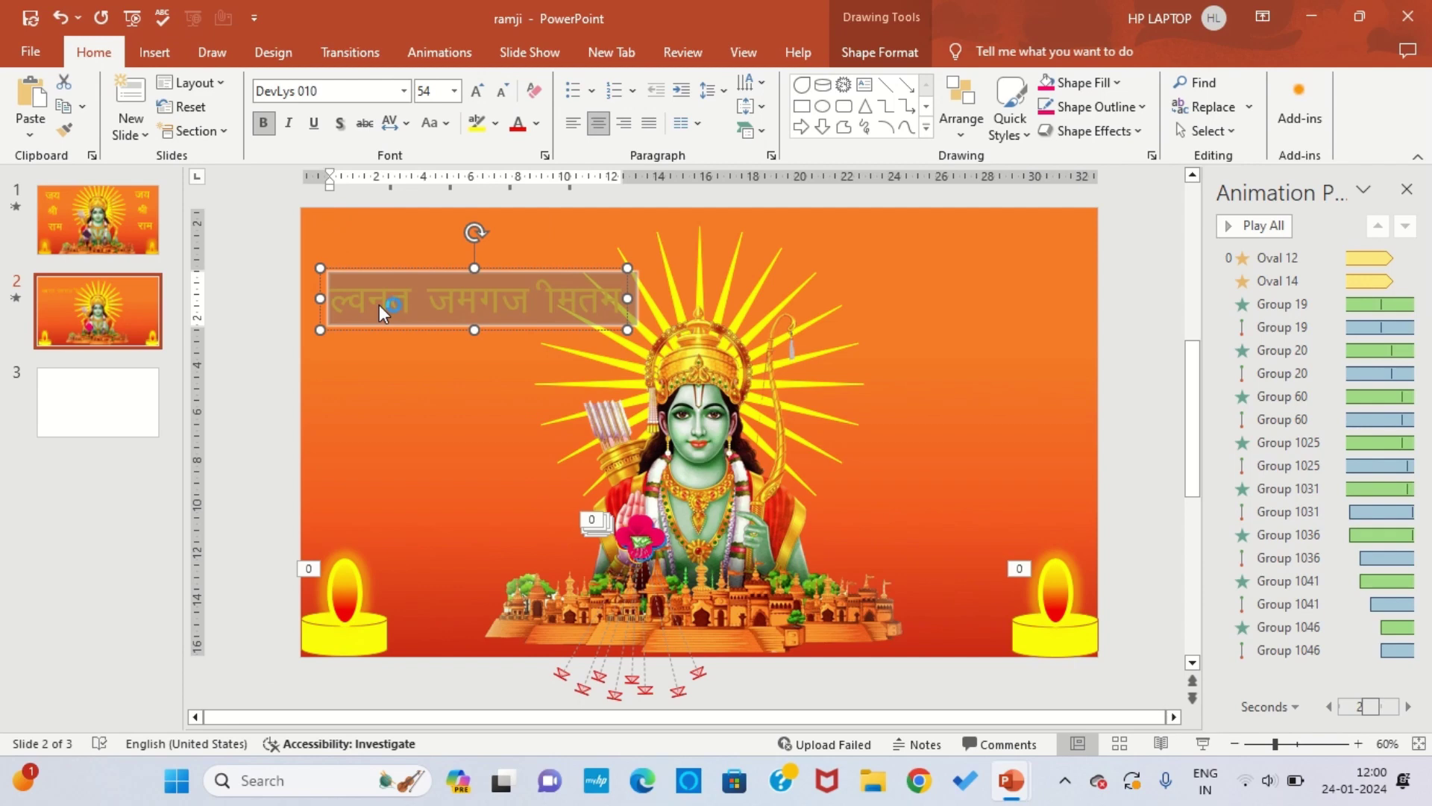
Delete the leftover characters and retype the text so it reads जय श्री राम
left_click(442, 306)
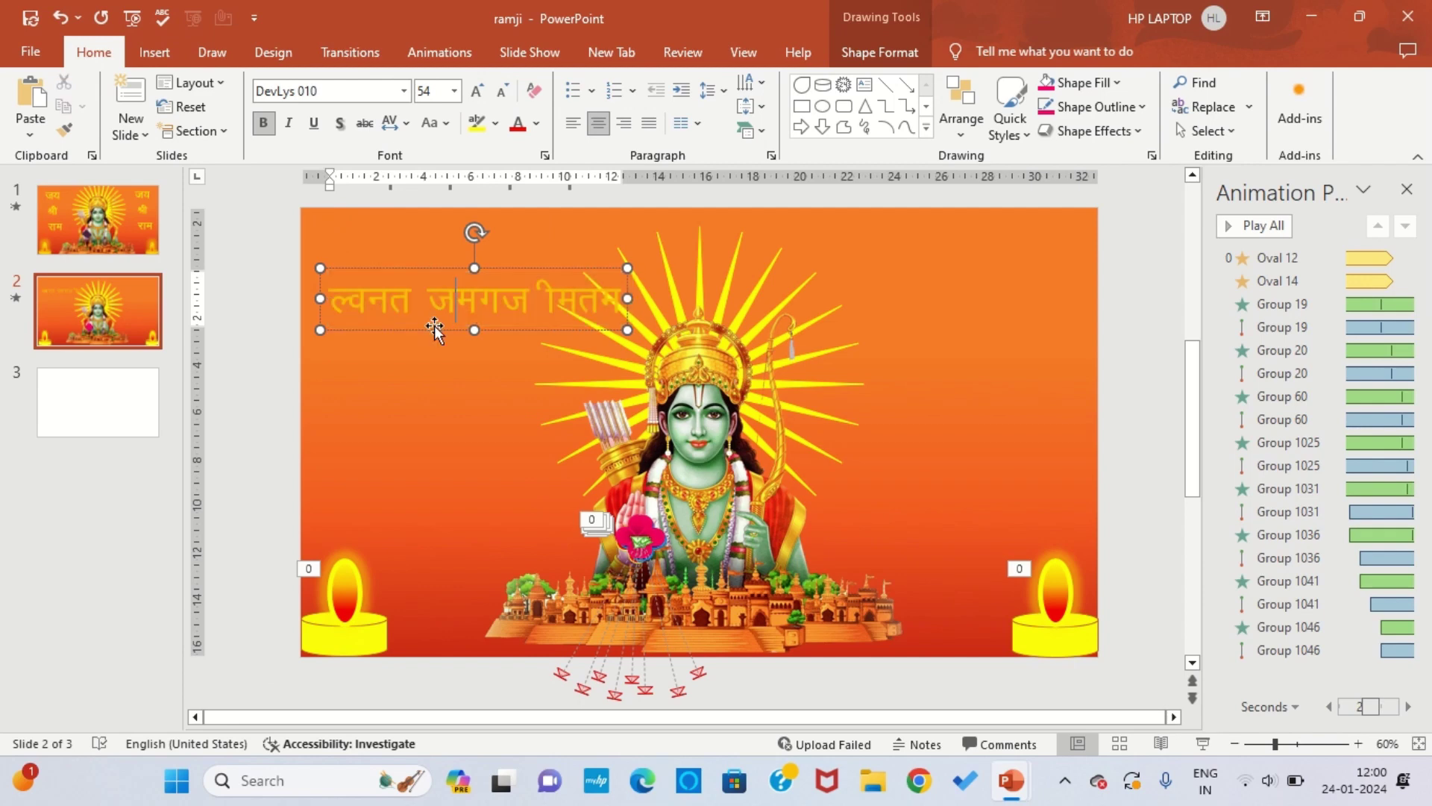
key("Delete")
key("Delete")
key("Delete")
key("Delete")
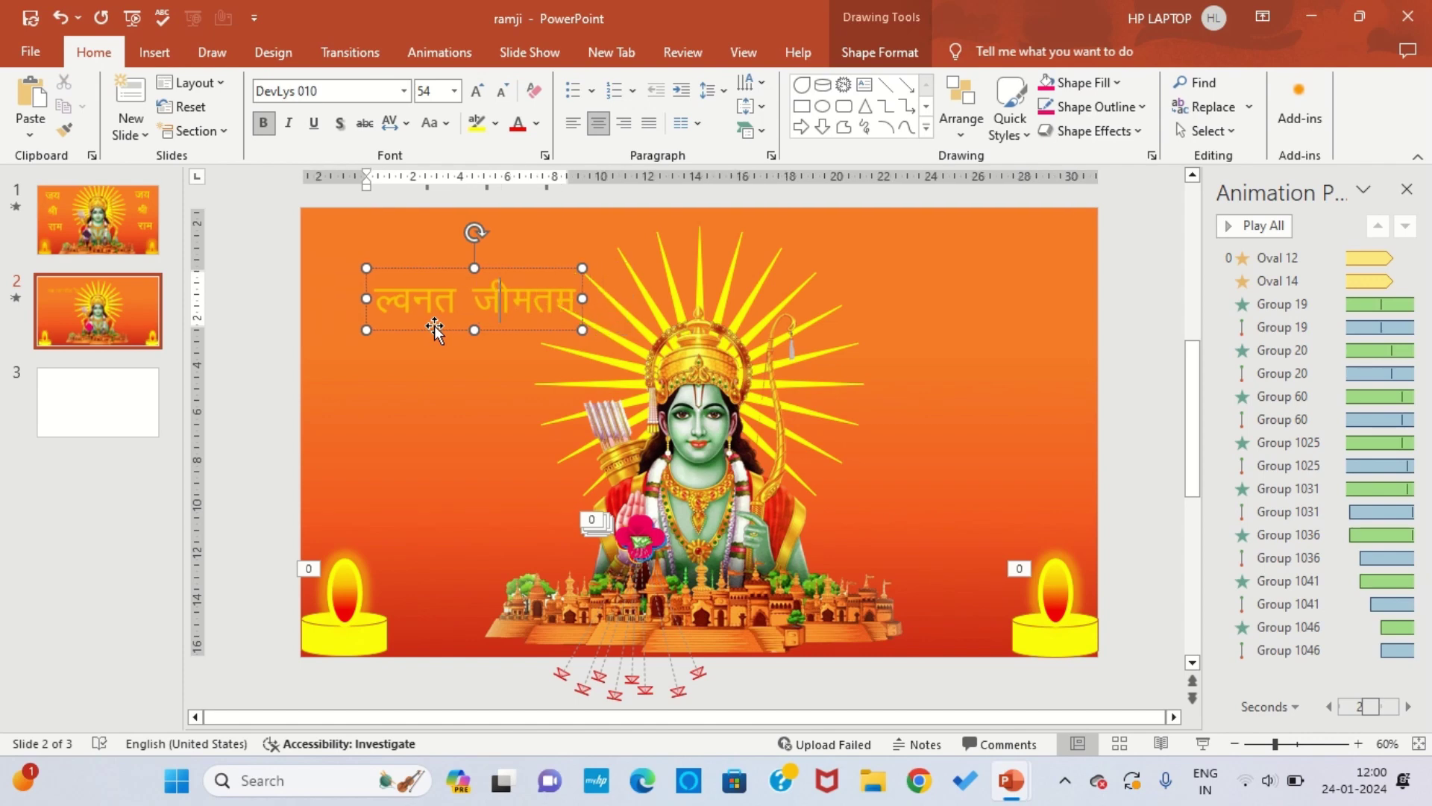
key("Delete")
key("Delete")
key("Delete")
key("Delete")
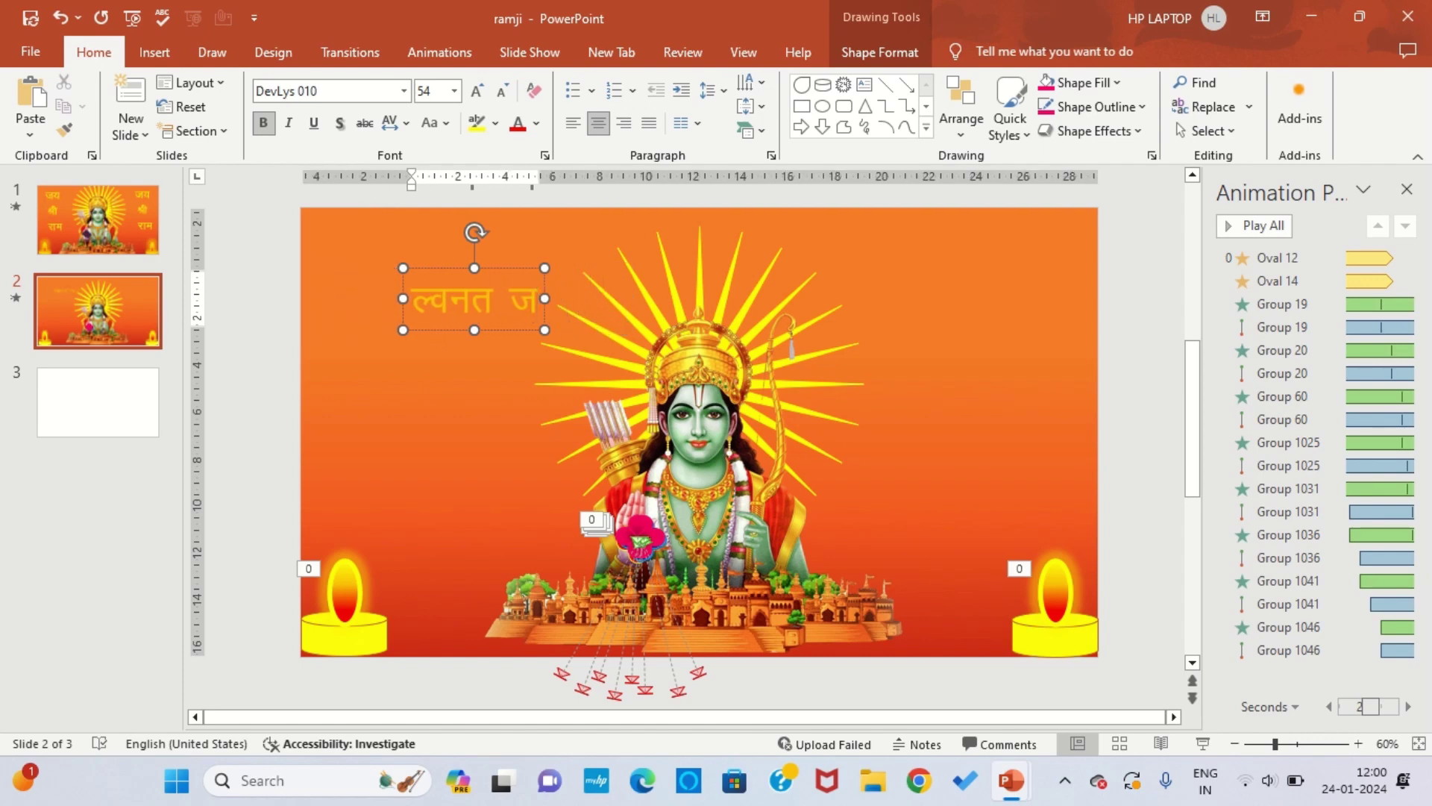
type(";")
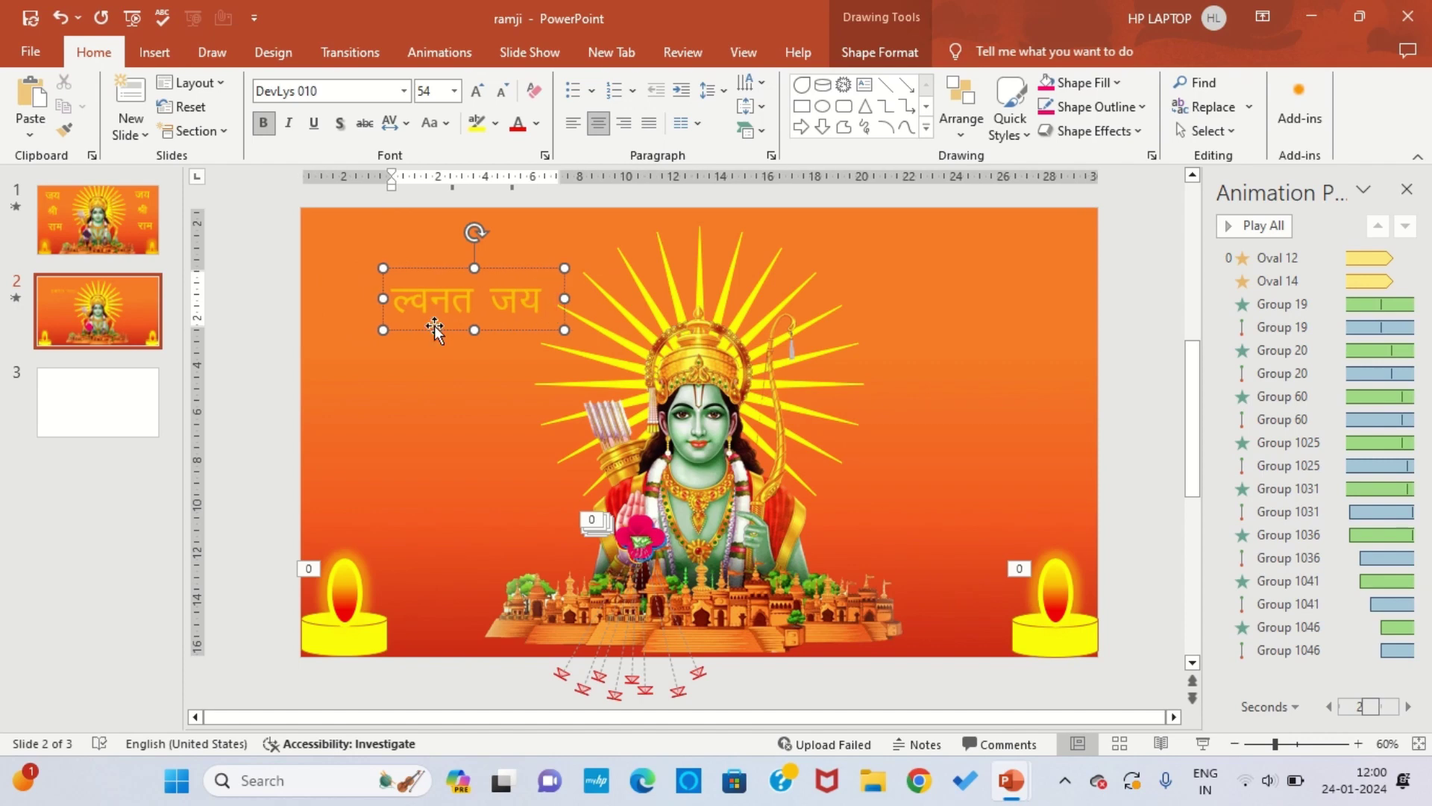
type(" J")
key("BackSpace")
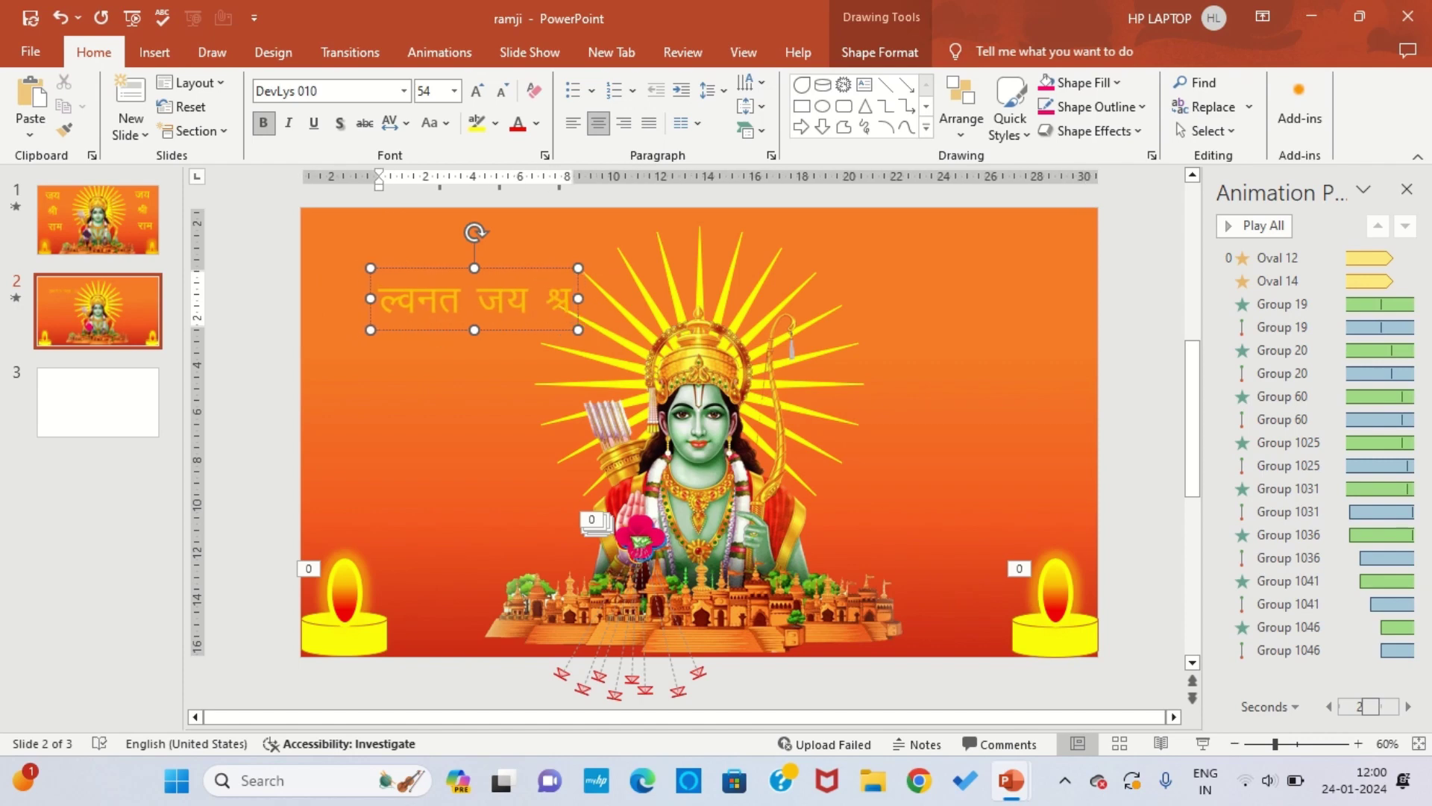
type("j")
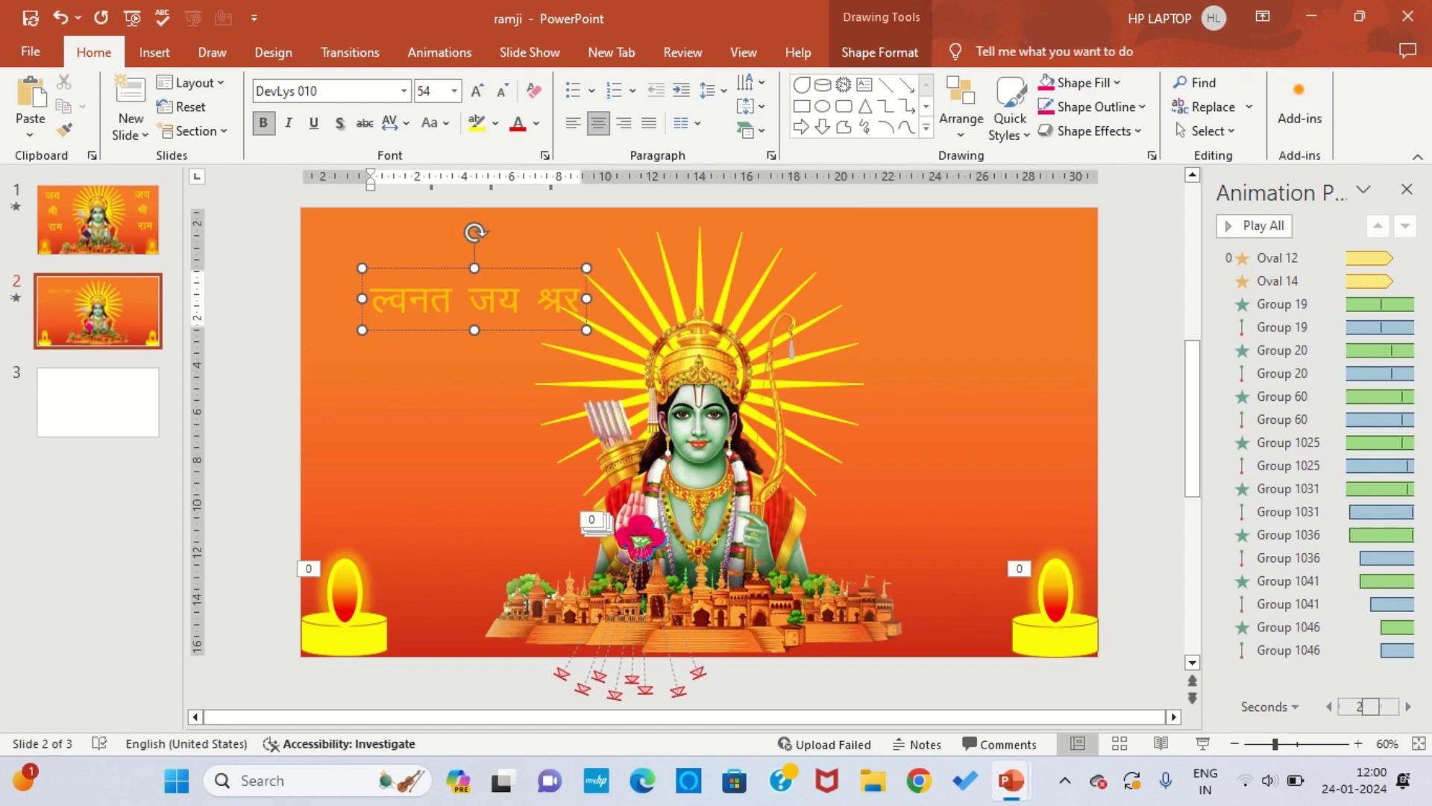
type("k")
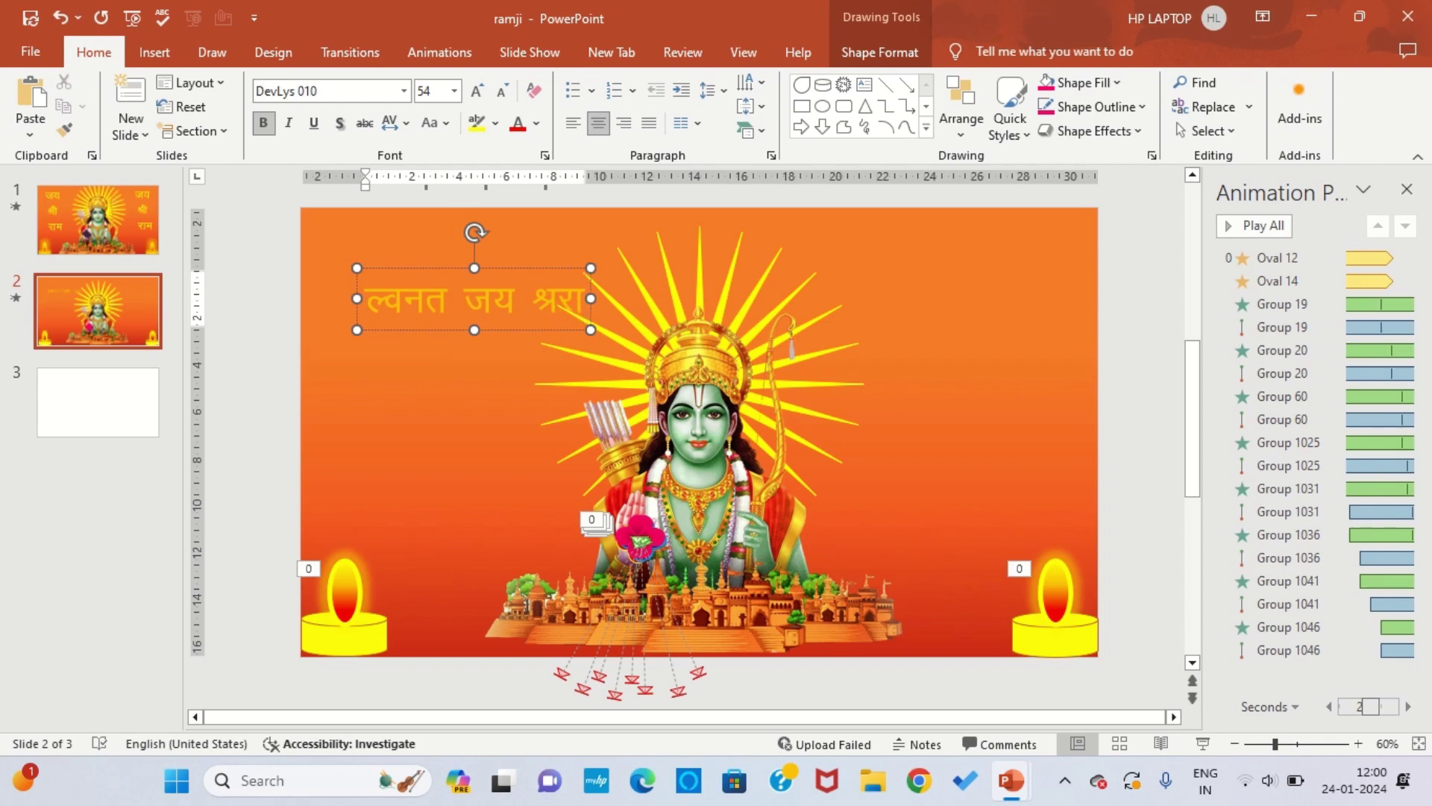
type("e")
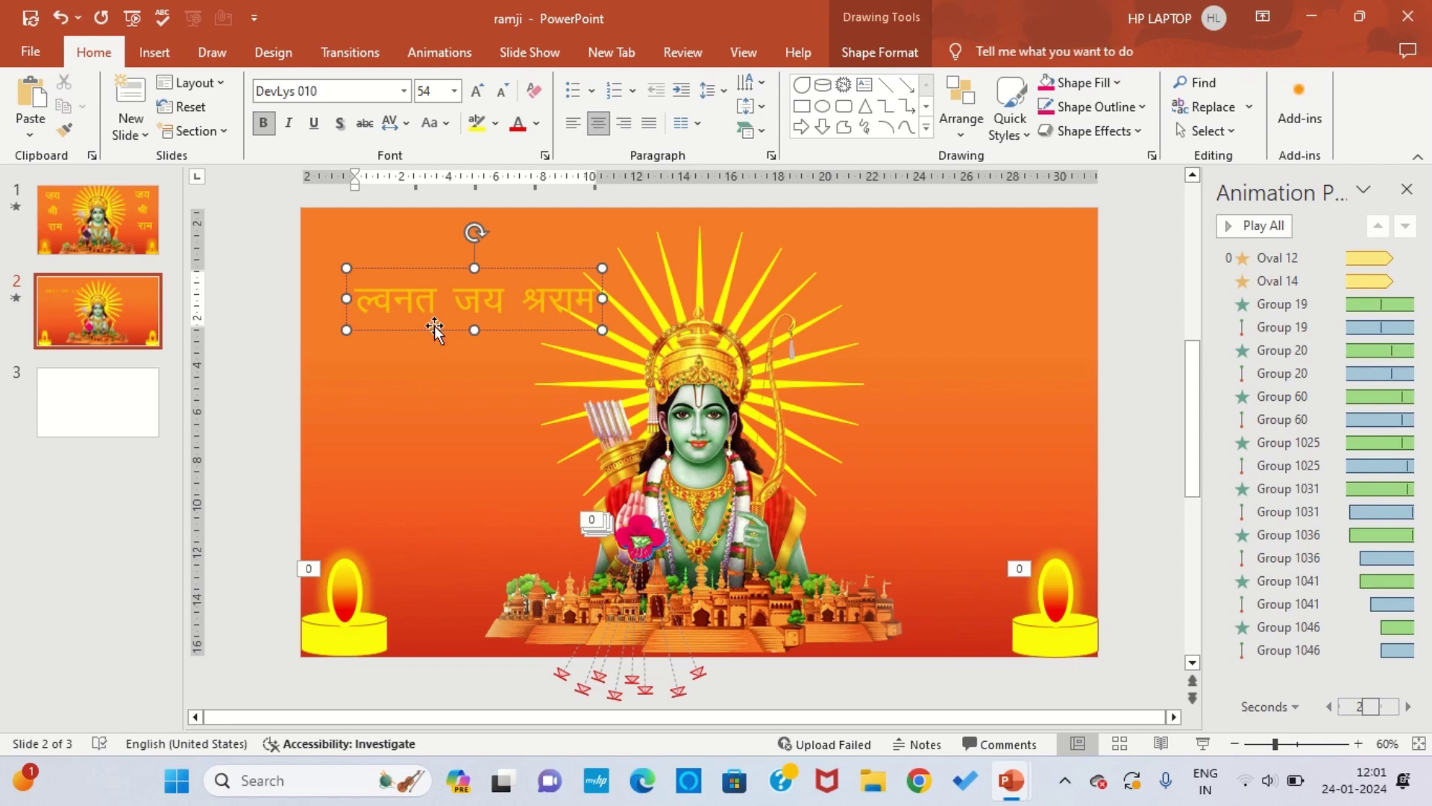
type("h")
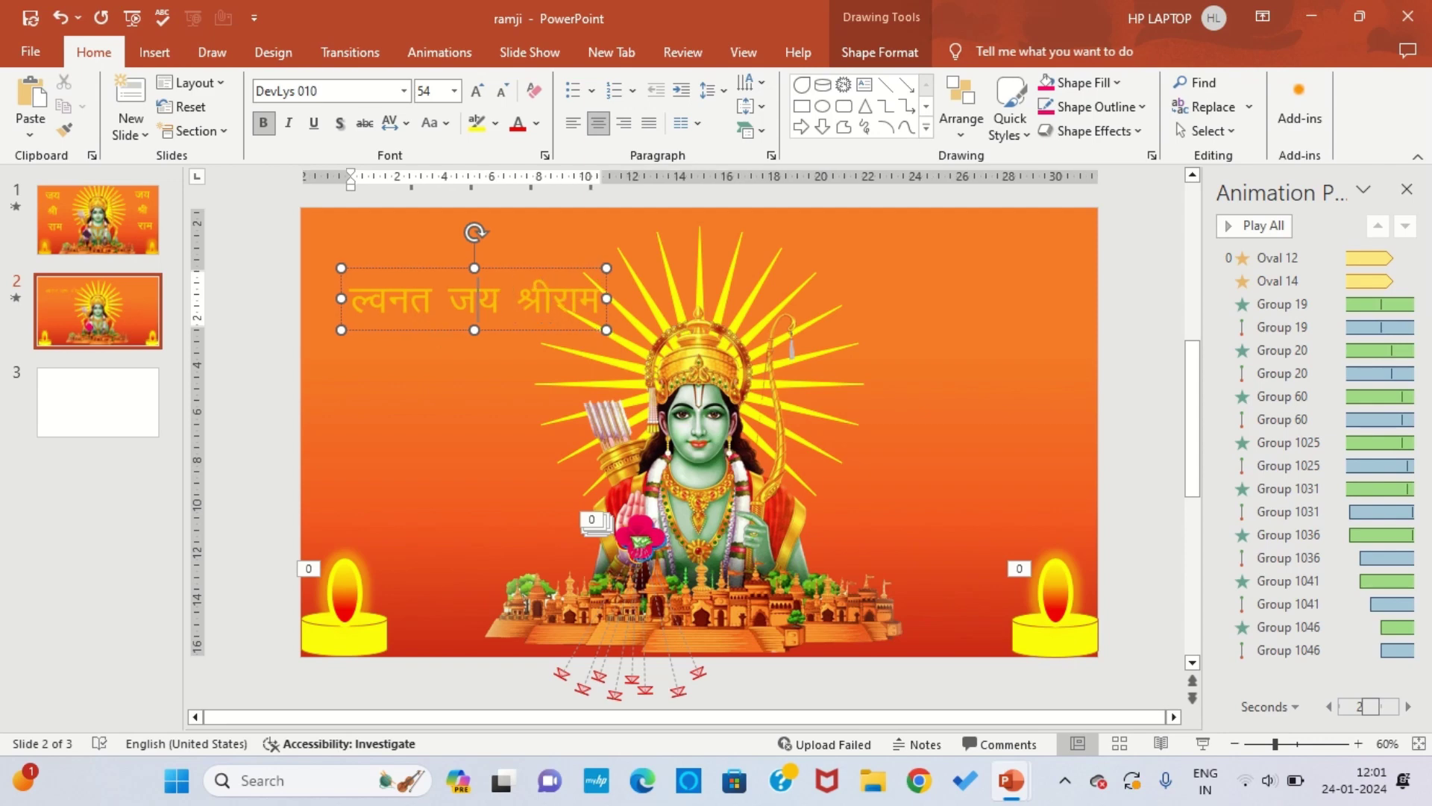
key("Left")
key("Left")
key("Left")
key("Delete")
key("Delete")
key("Delete")
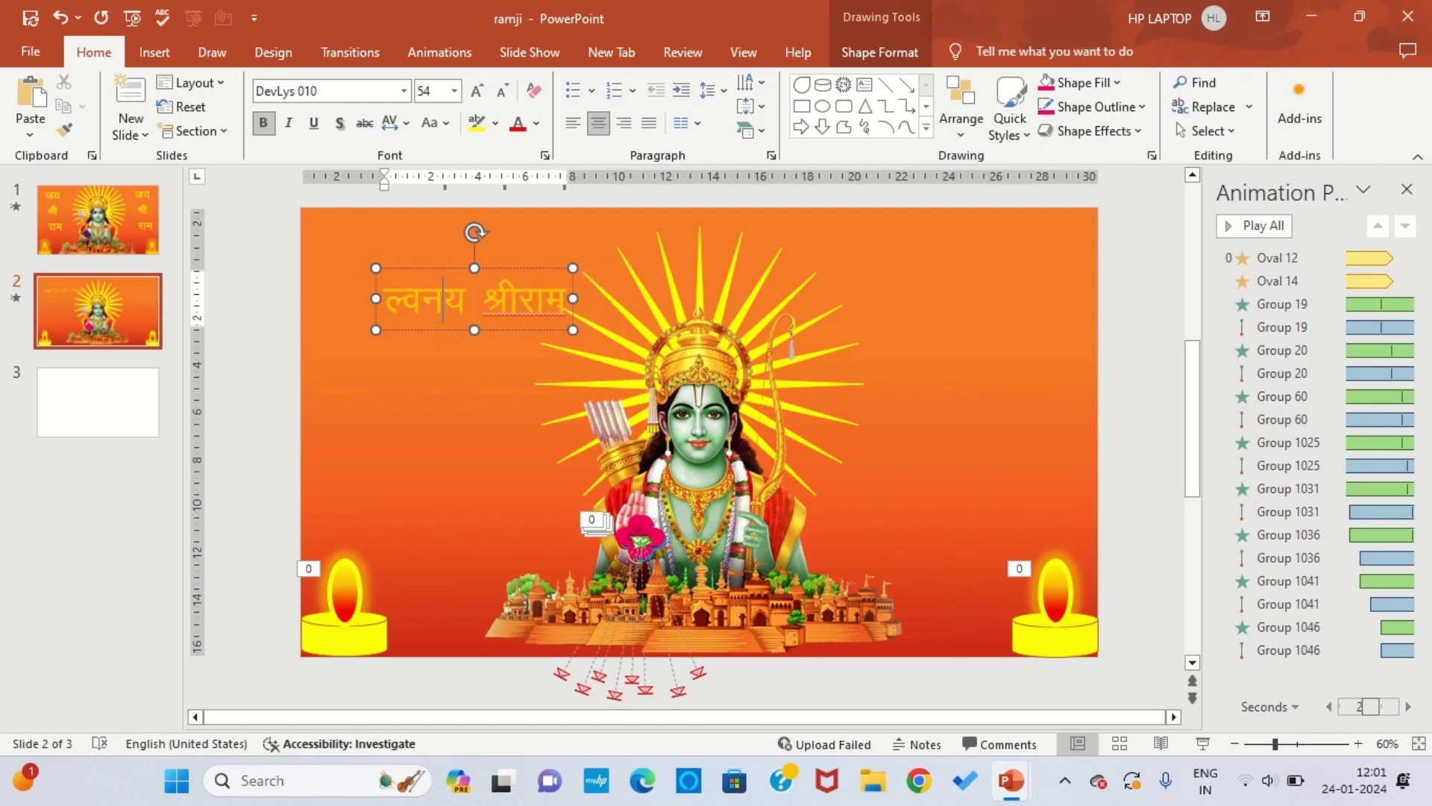
key("BackSpace")
key("BackSpace")
key("BackSpace")
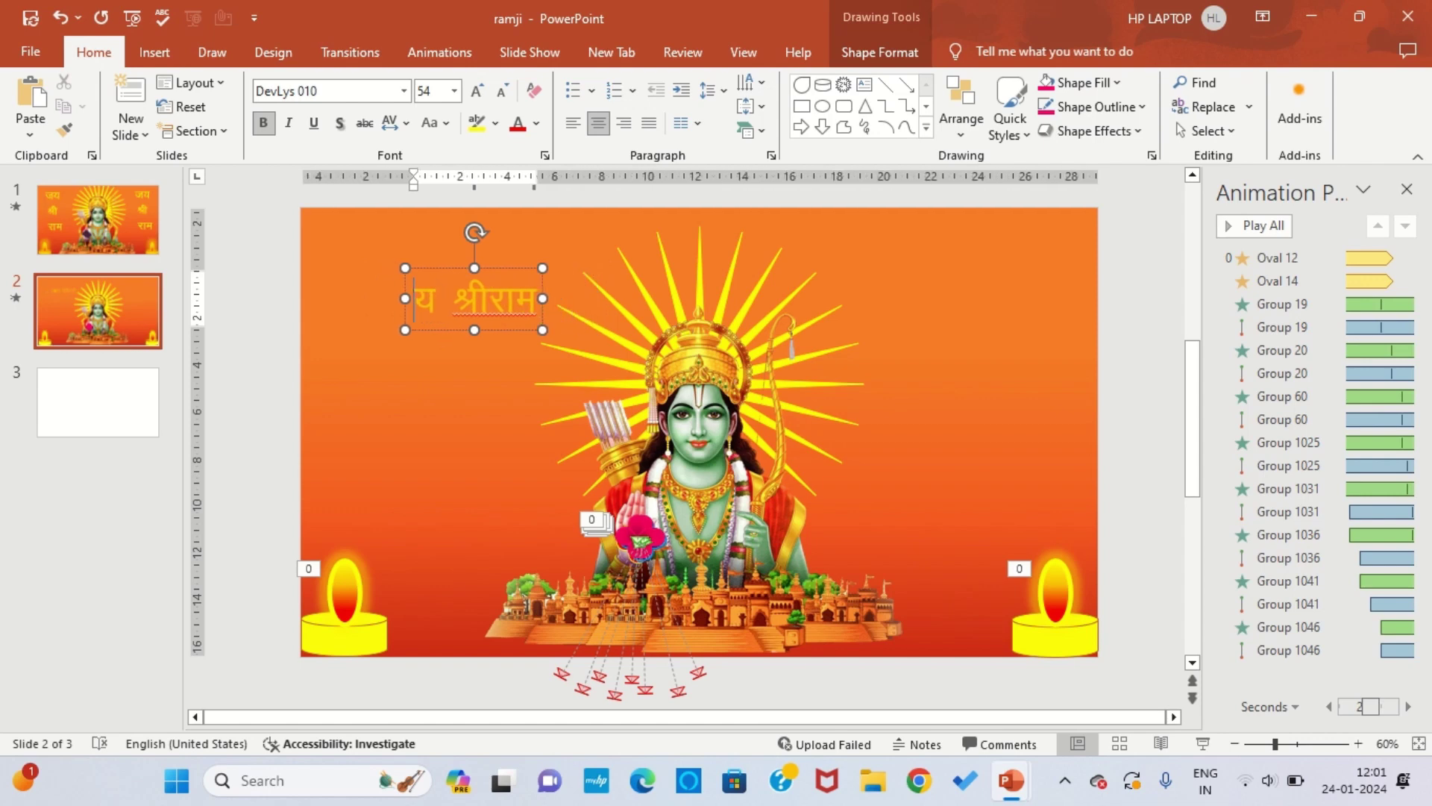
type("t")
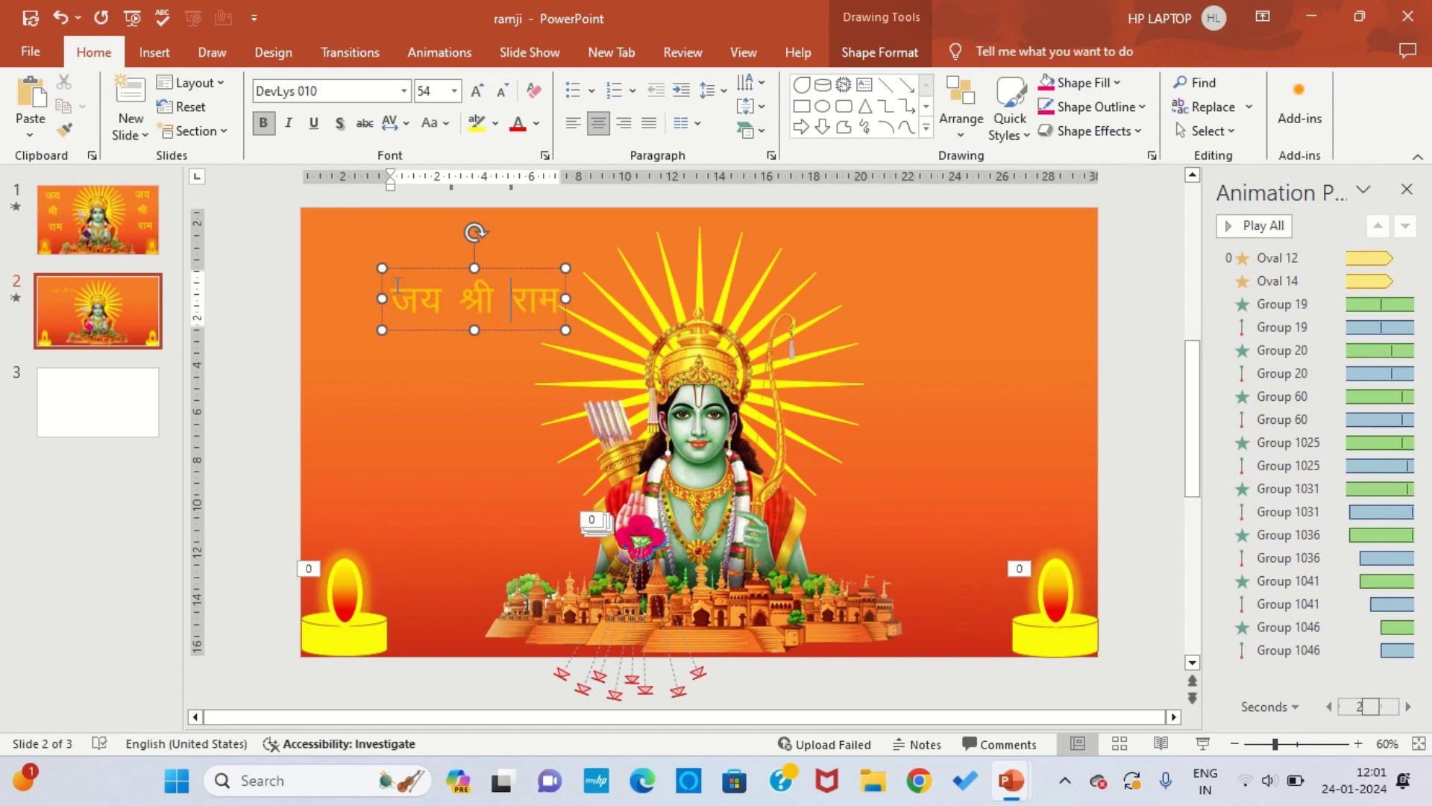
Enlarge the title and break it onto three lines: जय, श्री and राम
left_click_drag(559, 300, 385, 300)
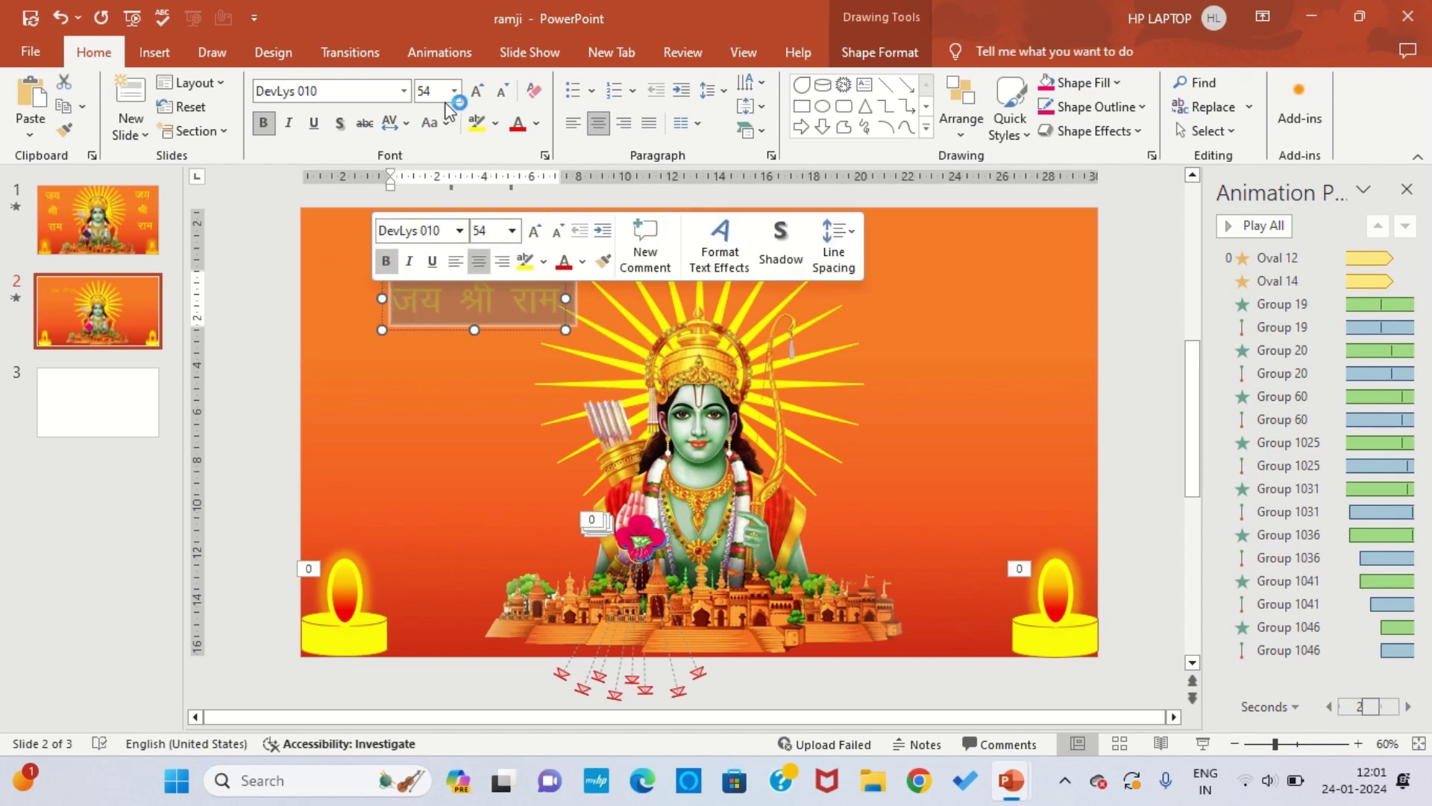
left_click(478, 92)
left_click(478, 93)
left_click(478, 93)
left_click(478, 93)
left_click(468, 94)
left_click(468, 94)
left_click(468, 94)
left_click(468, 94)
left_click(469, 94)
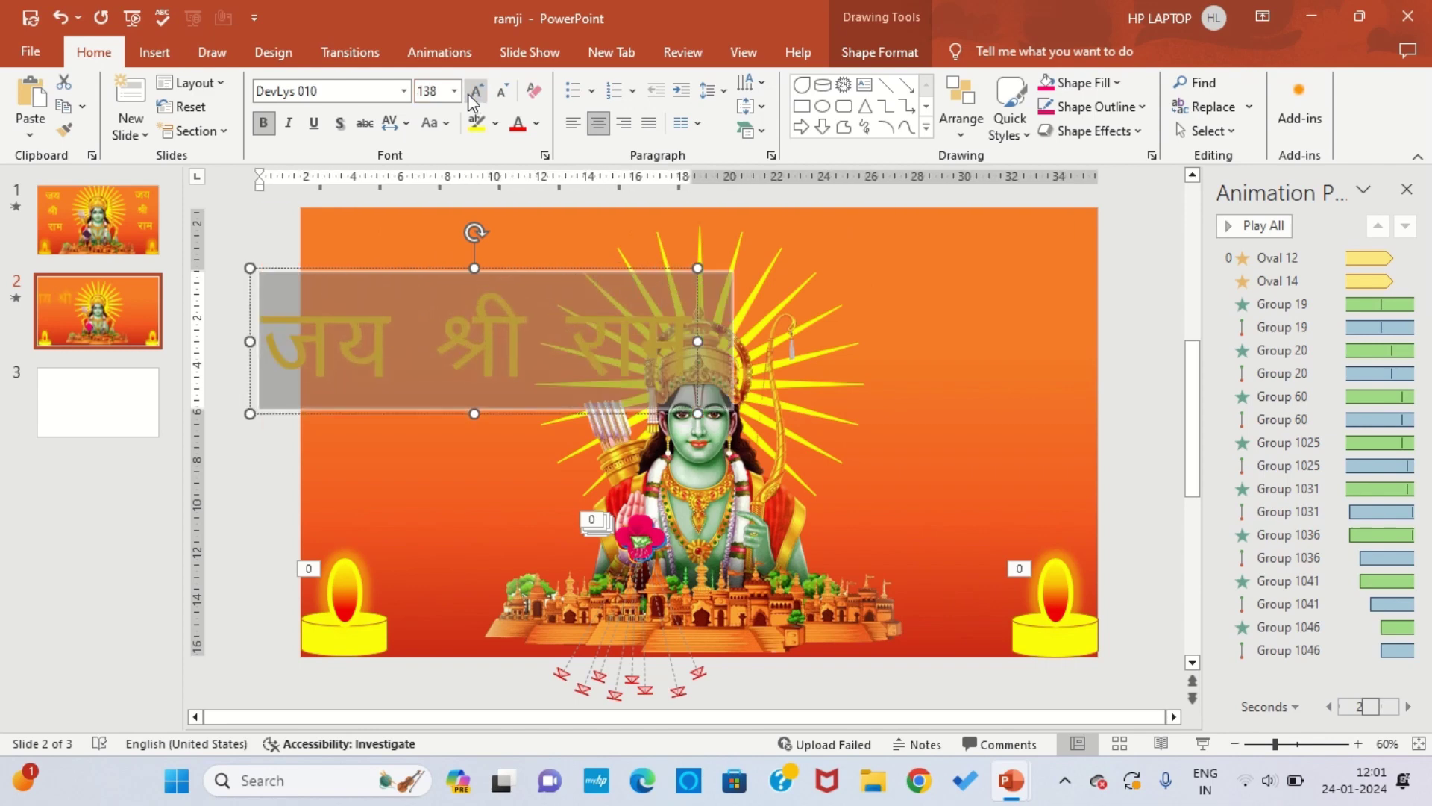
left_click(419, 365)
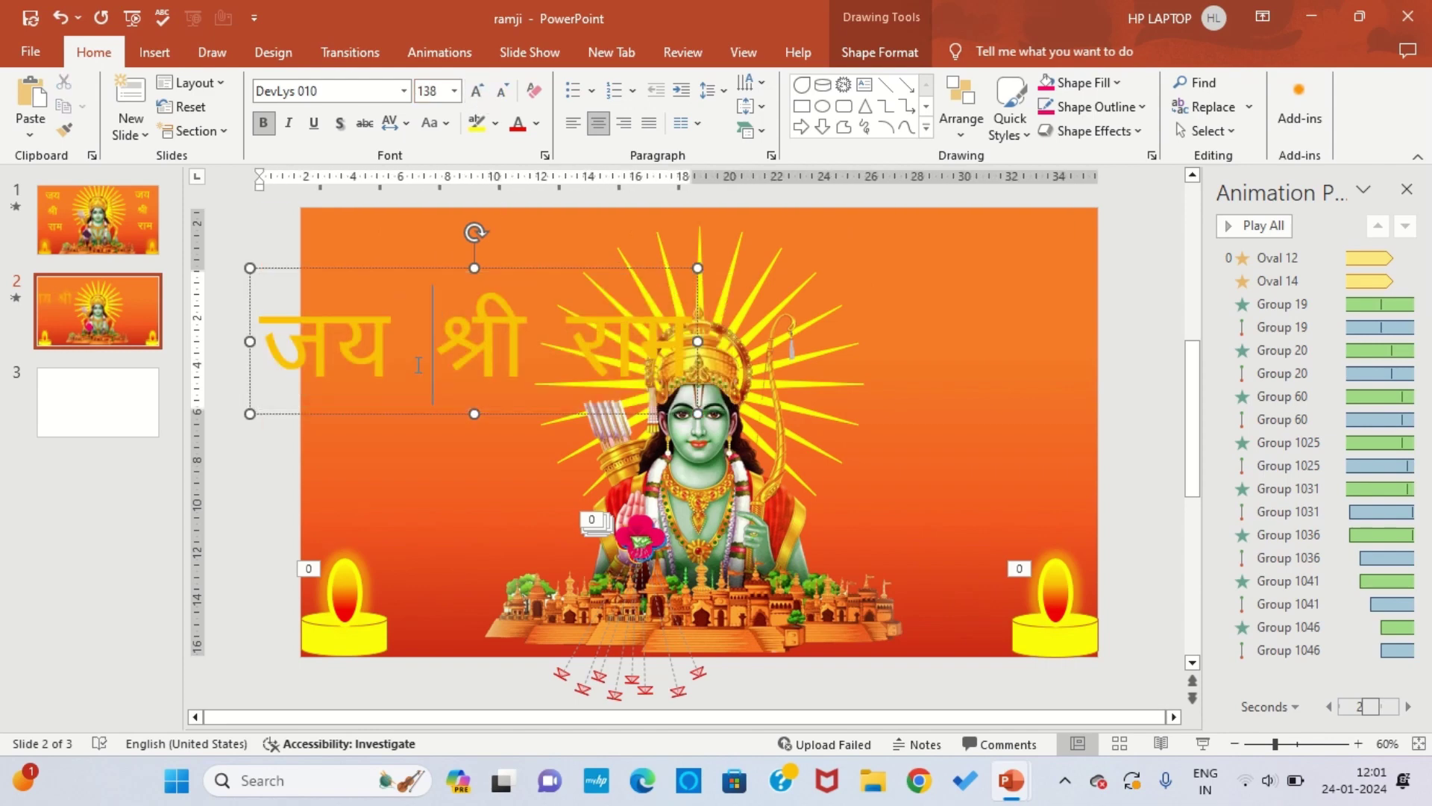
key("Return")
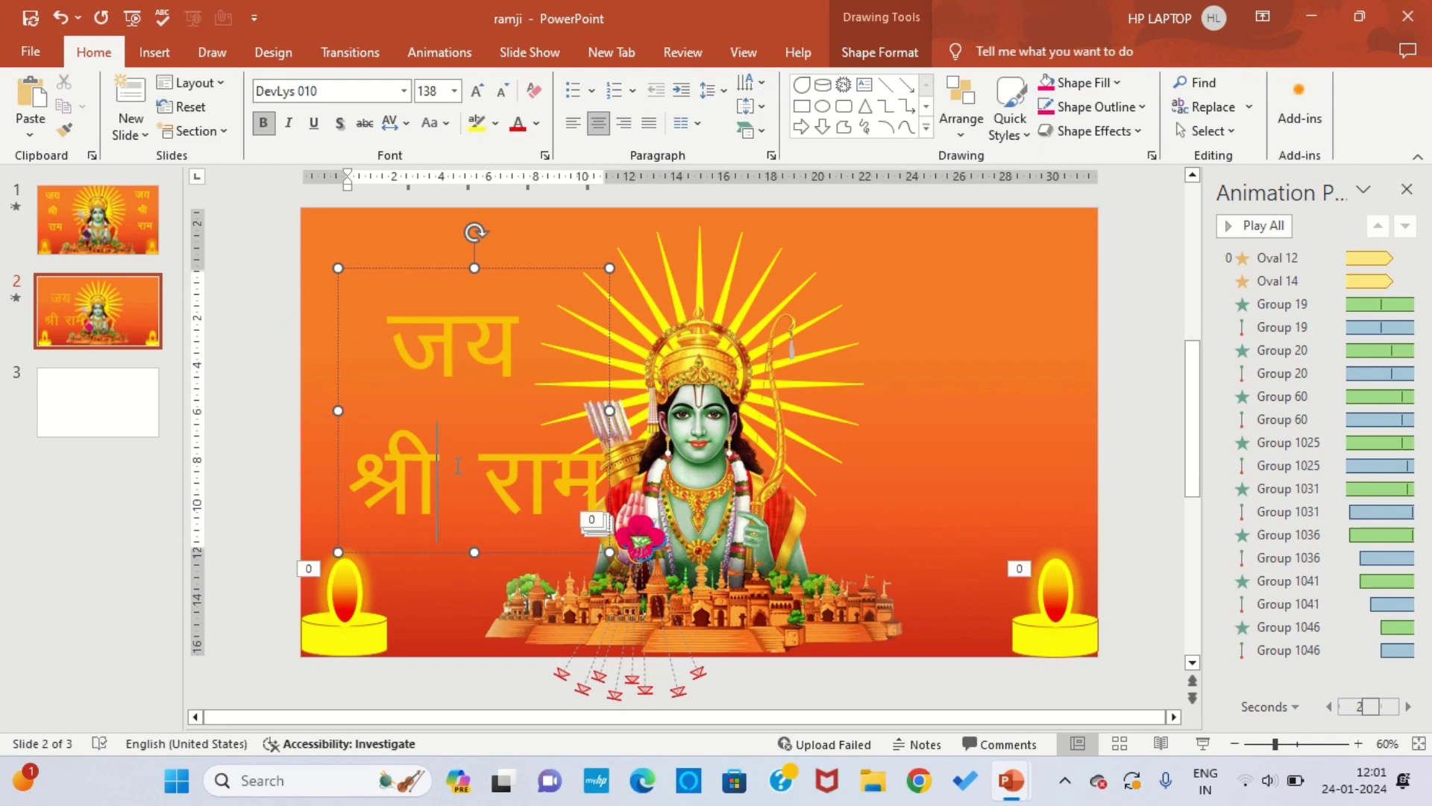
key("Return")
Shrink the stacked title to 88 pt, move it top-left, and remove stray spaces so श्री centres
left_click_drag(552, 625, 373, 250)
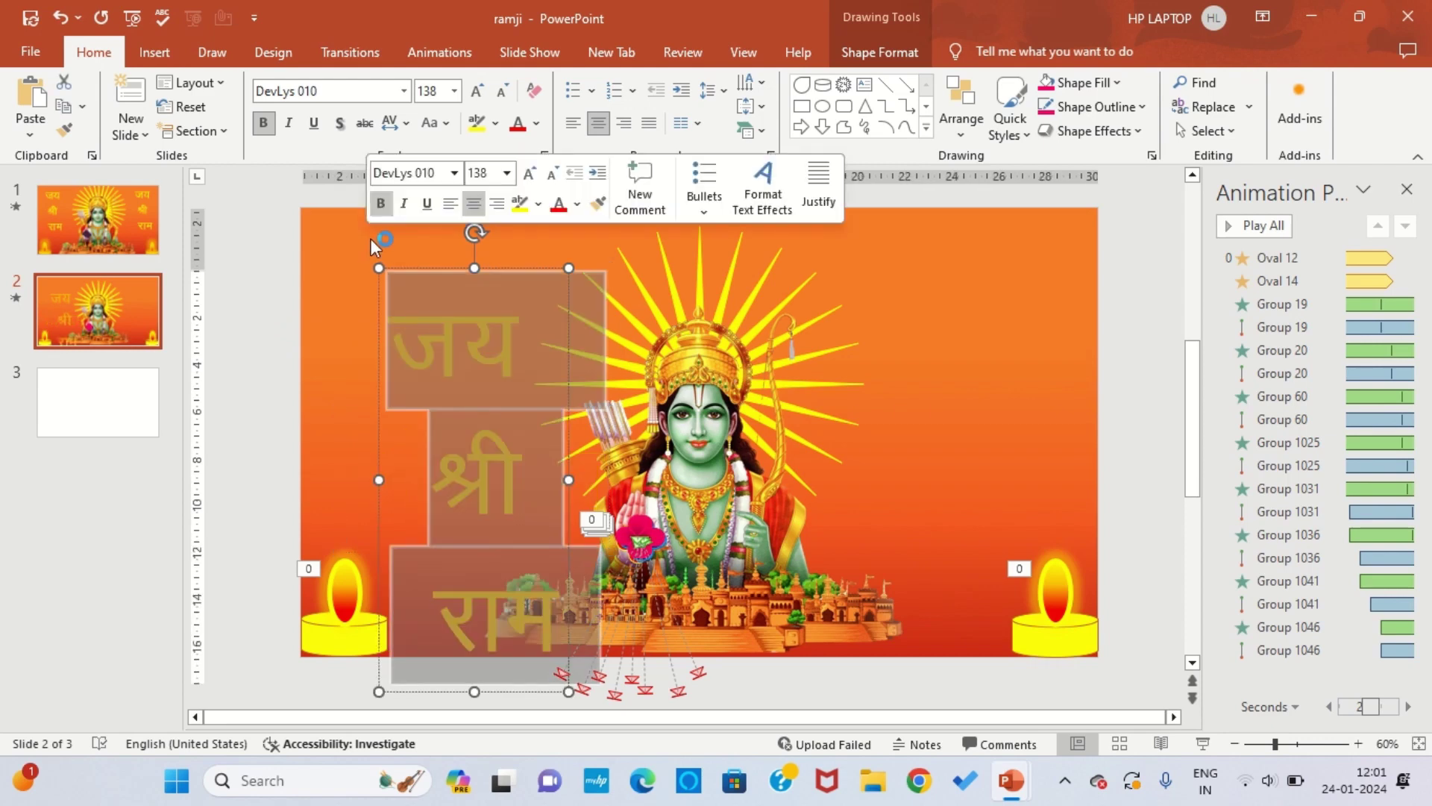
left_click(502, 93)
left_click(501, 94)
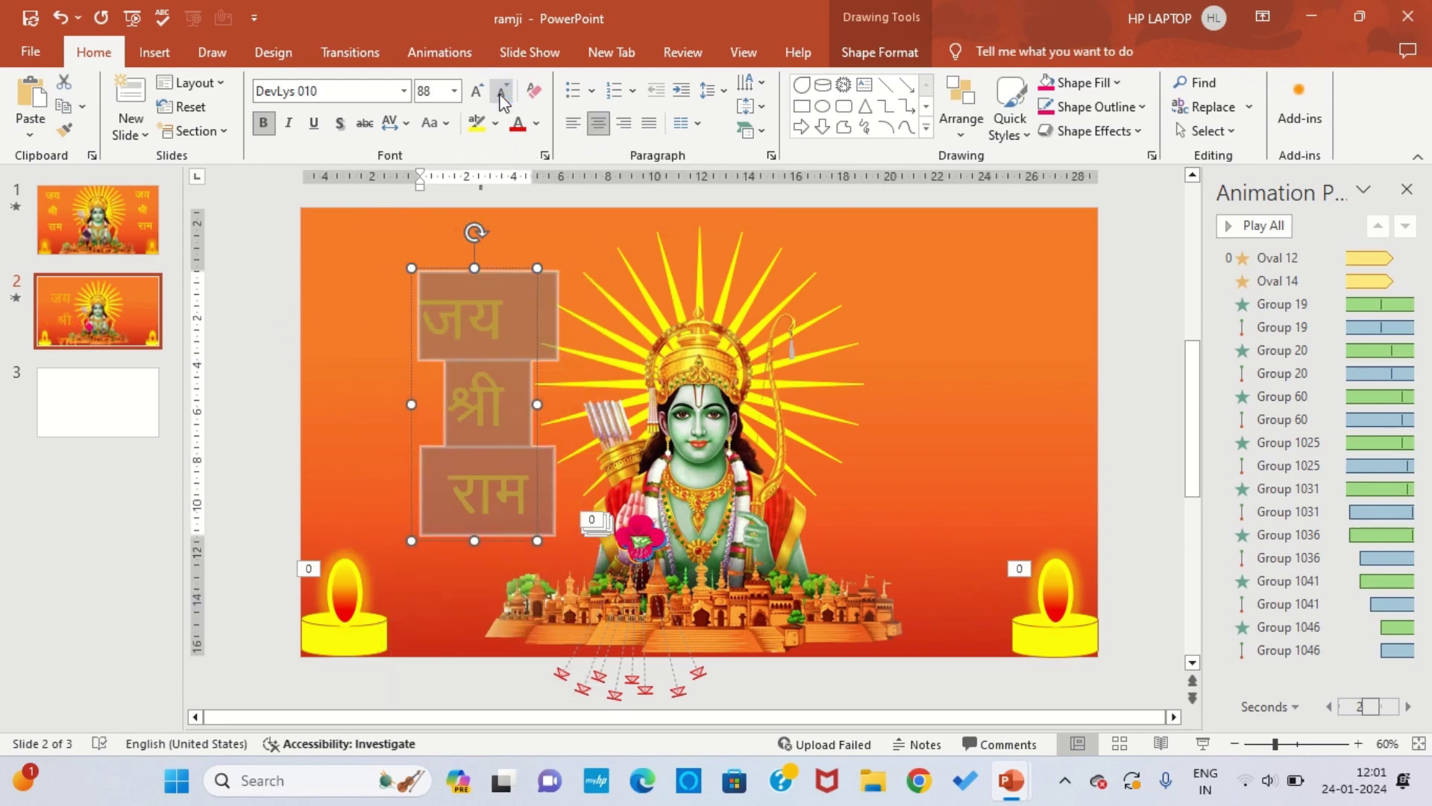
left_click_drag(504, 273, 438, 246)
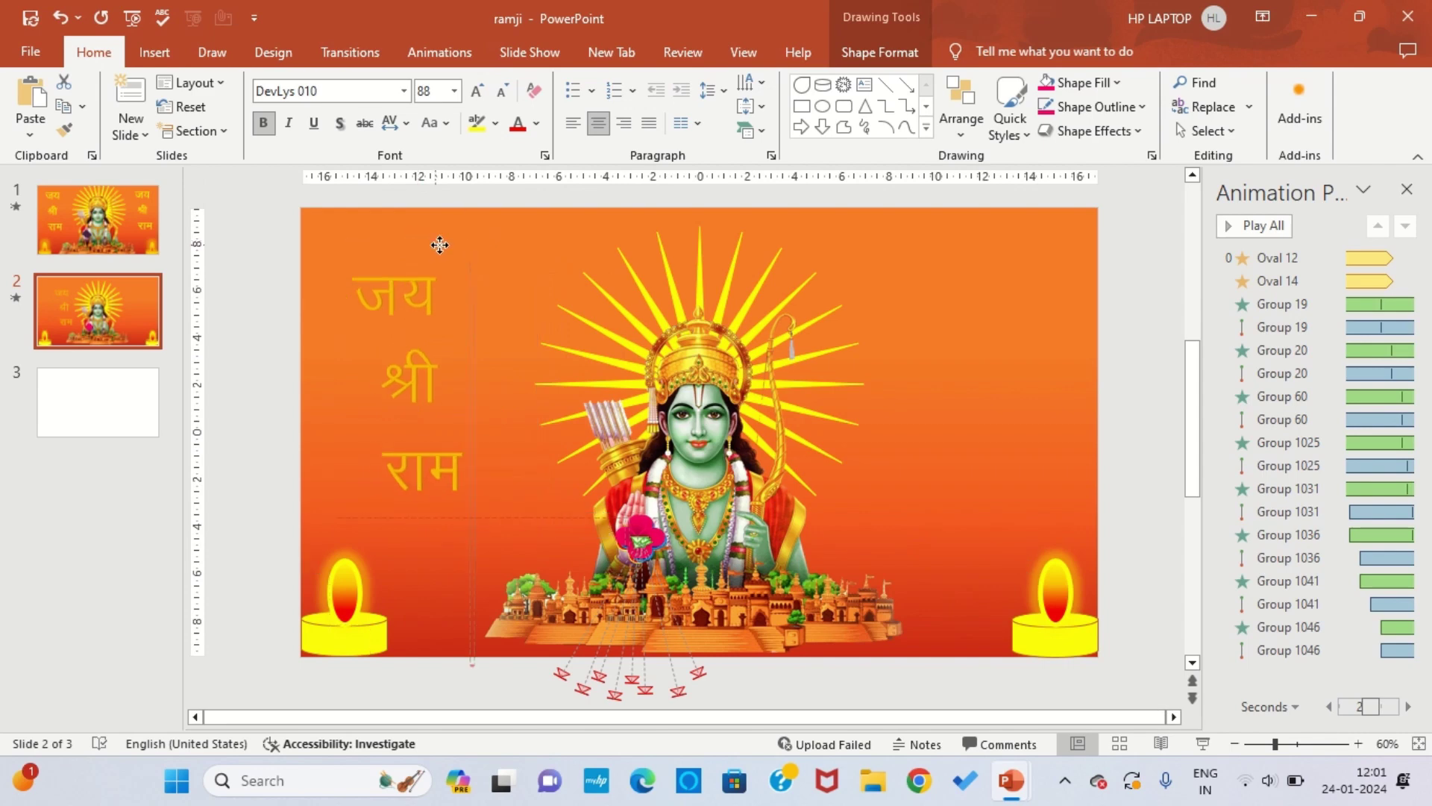
left_click(391, 415)
key("BackSpace")
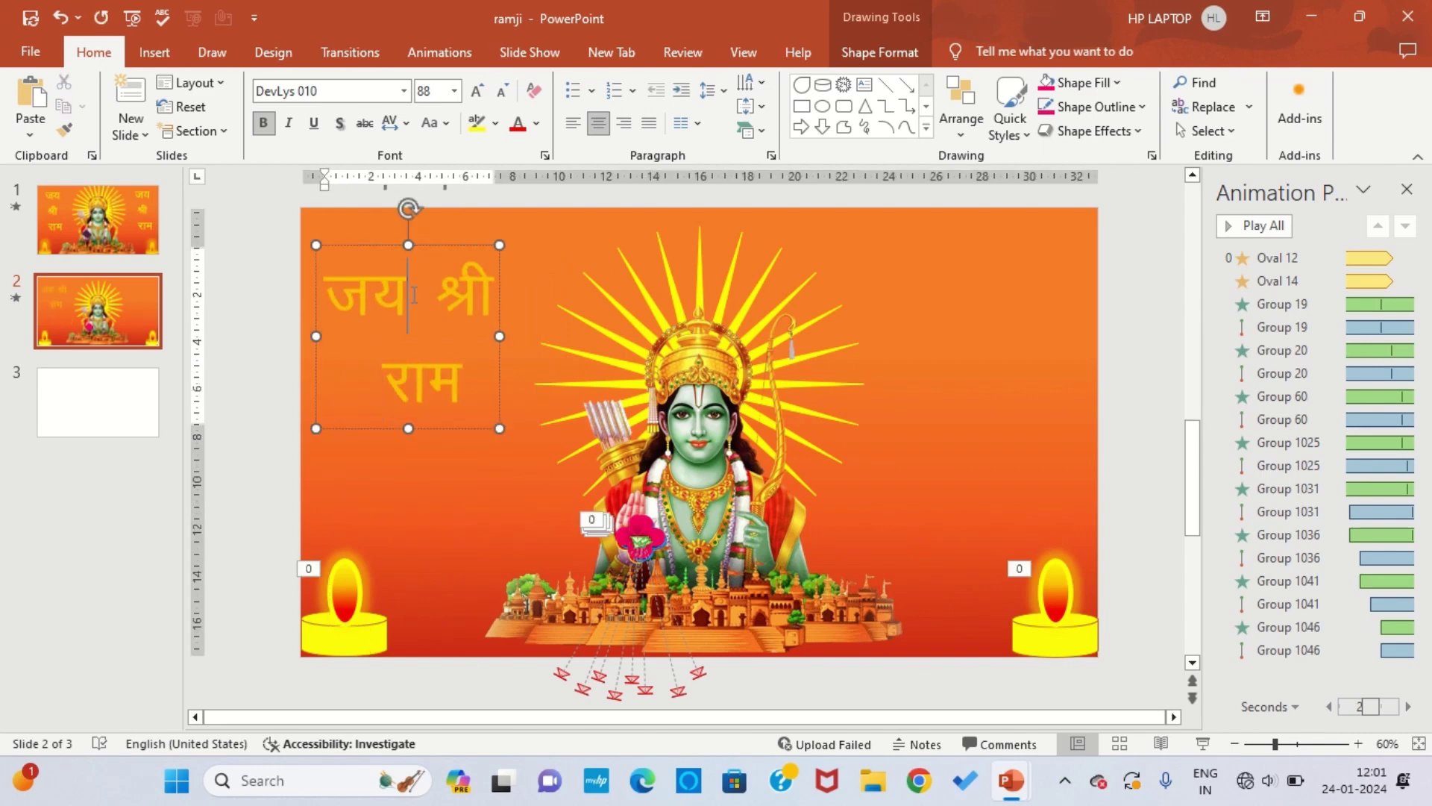
key("Return")
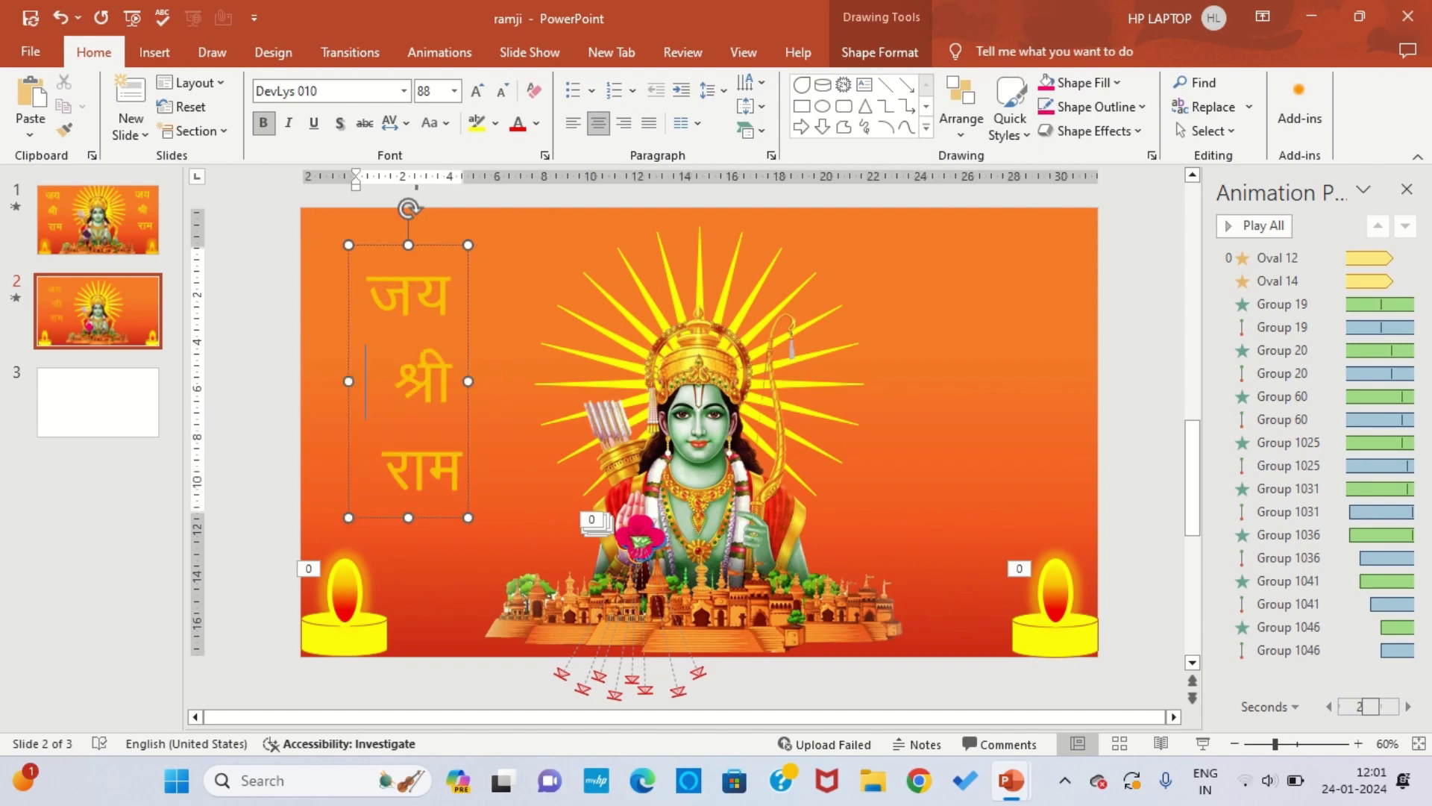
key("Delete")
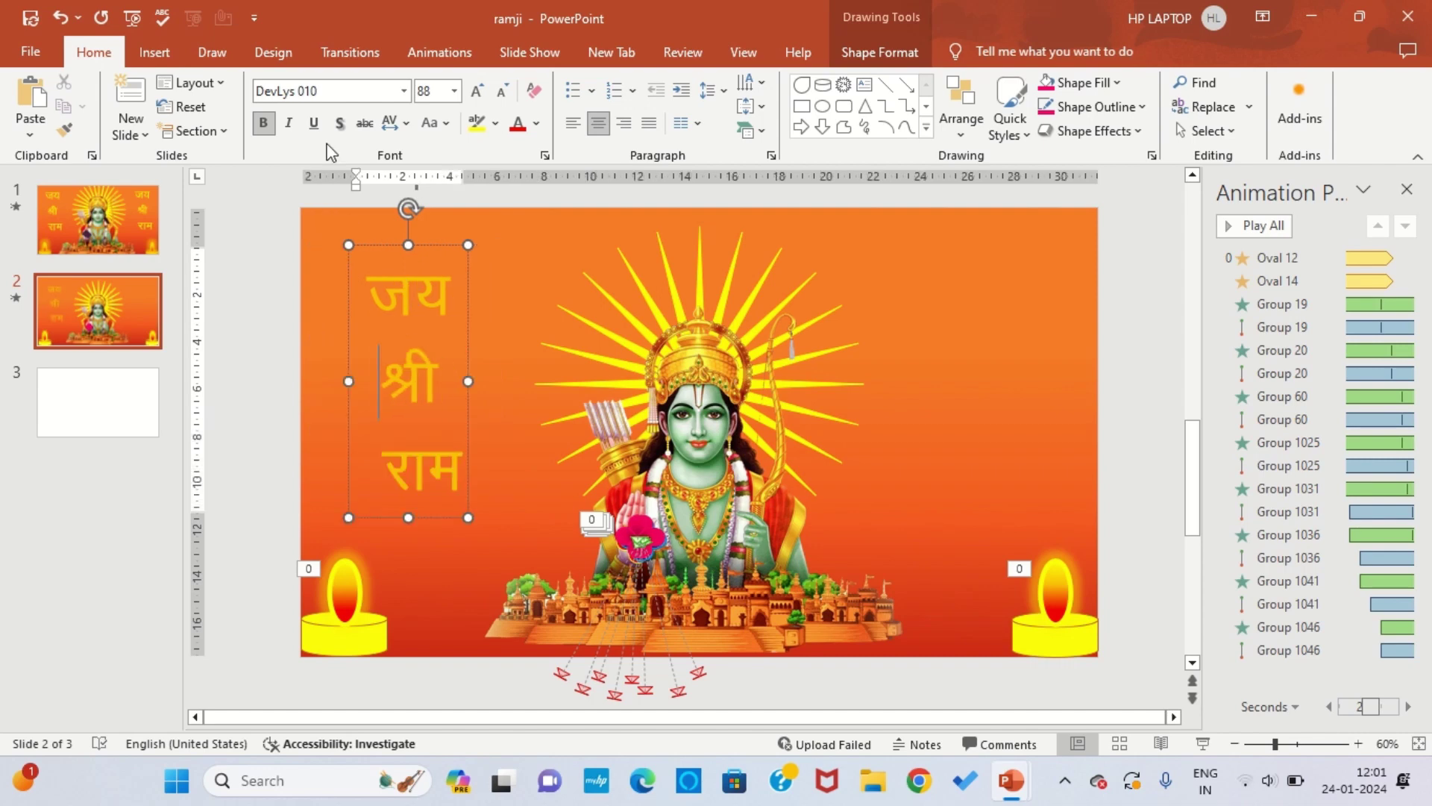
left_click(429, 247)
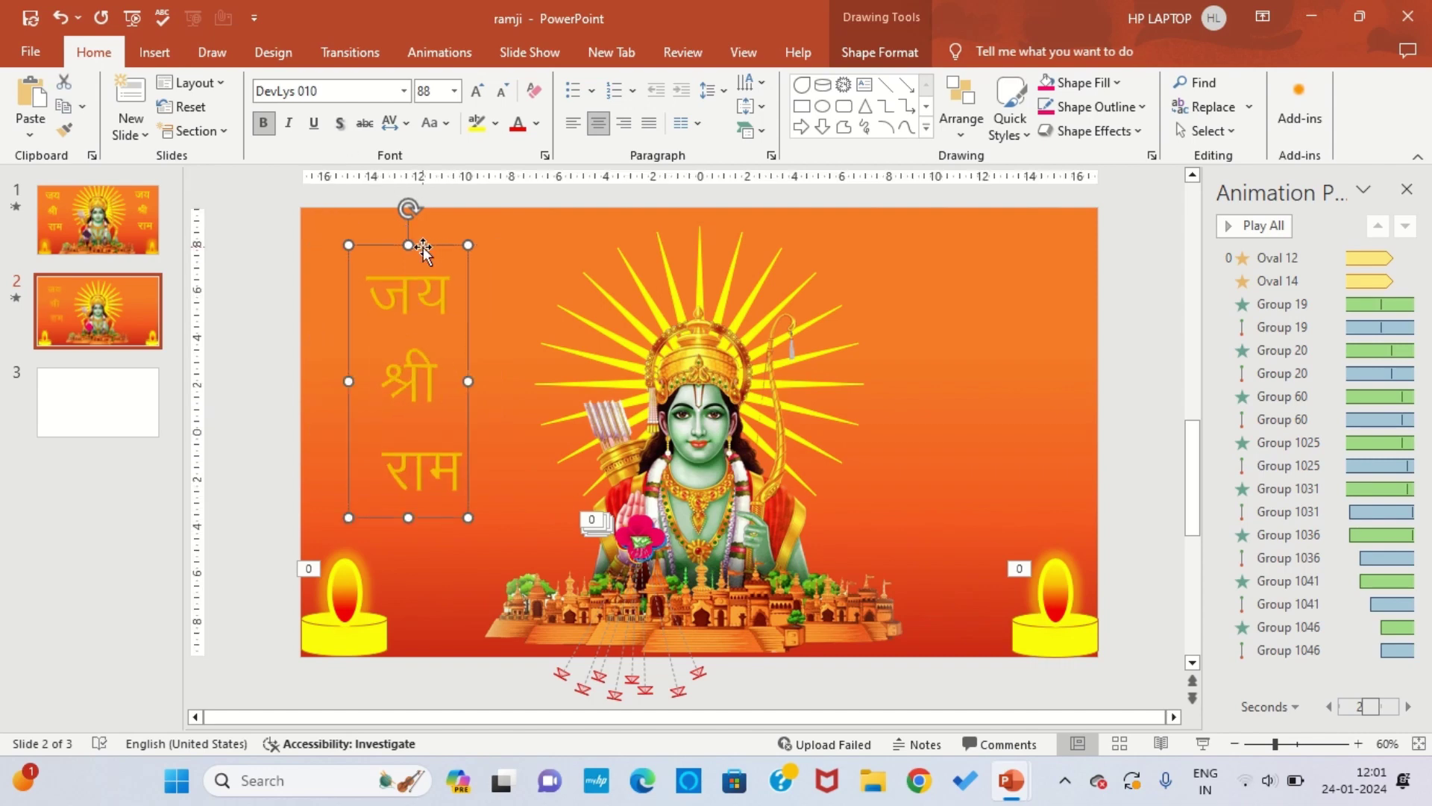
Apply the Zoom entrance animation to the left title
left_click(452, 54)
left_click(393, 293)
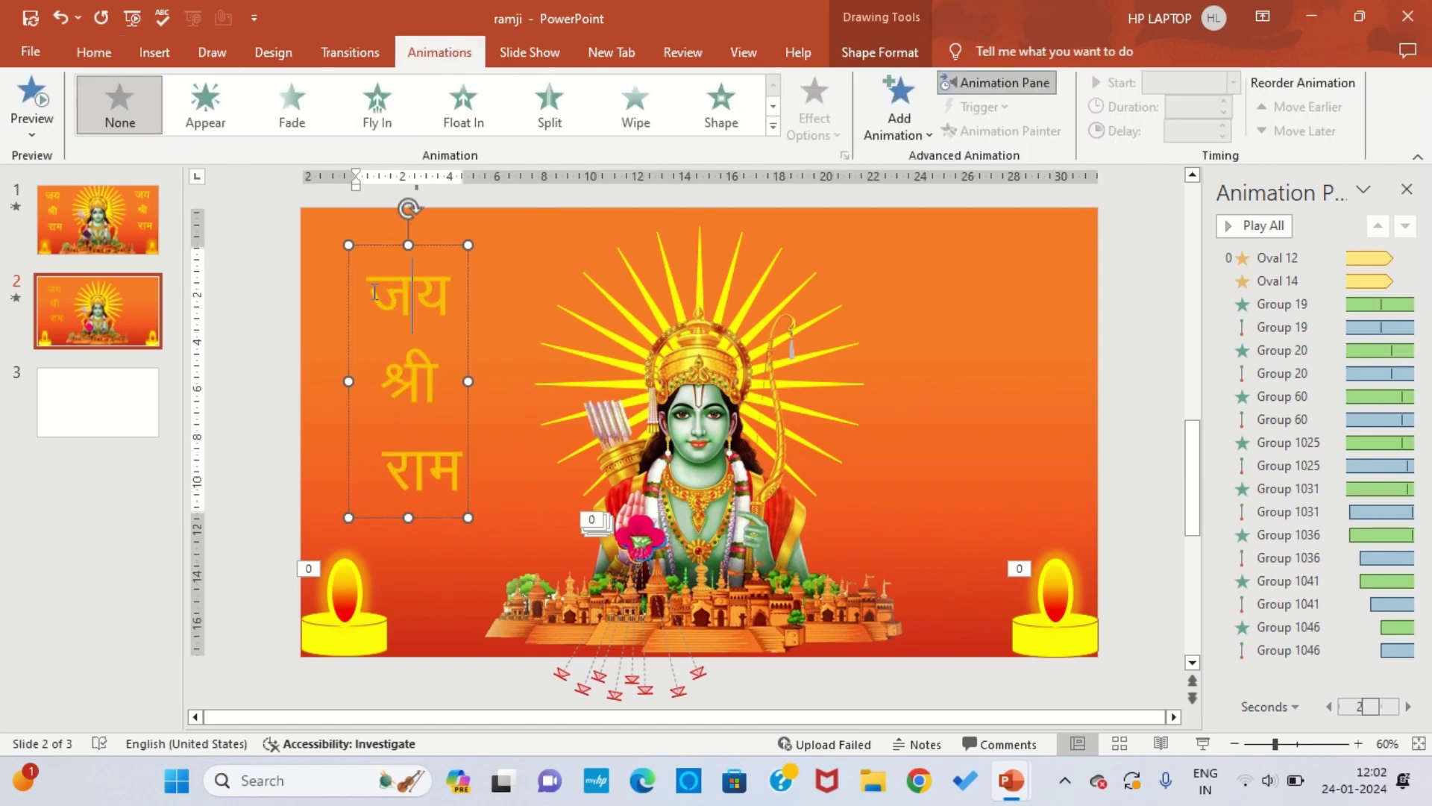
left_click(773, 127)
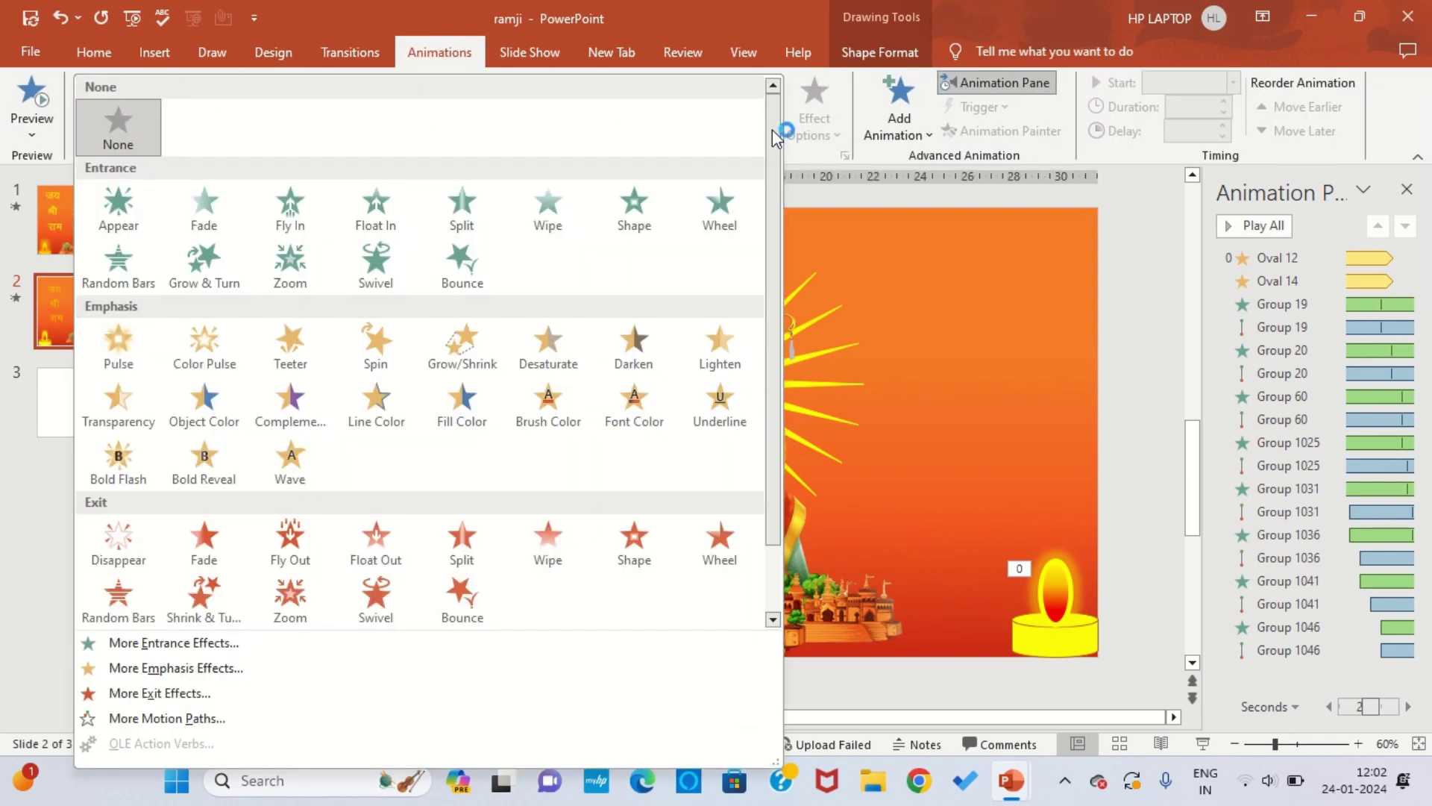
left_click(297, 274)
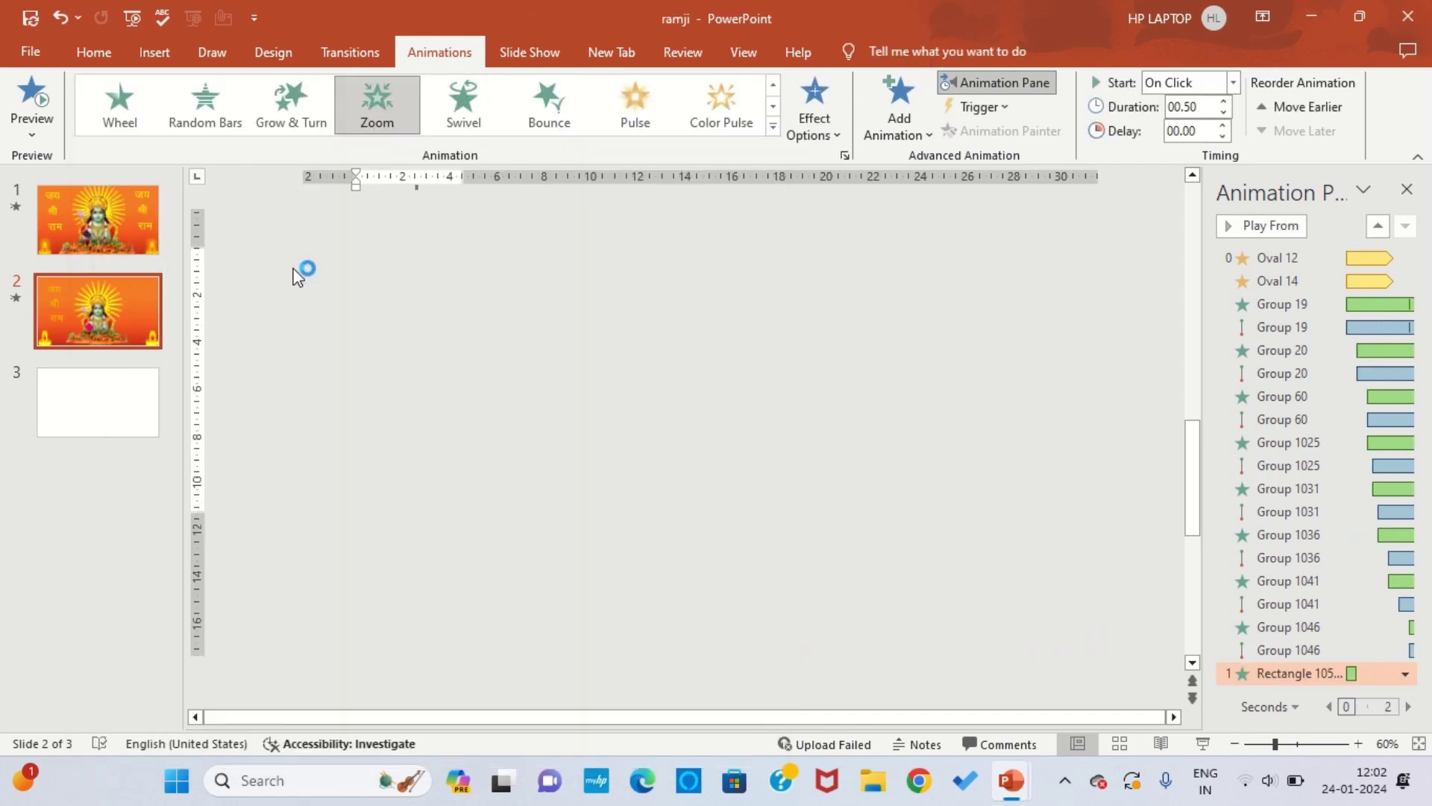
Set the Zoom animation to start With Previous with a 5-second duration
left_click(1045, 84)
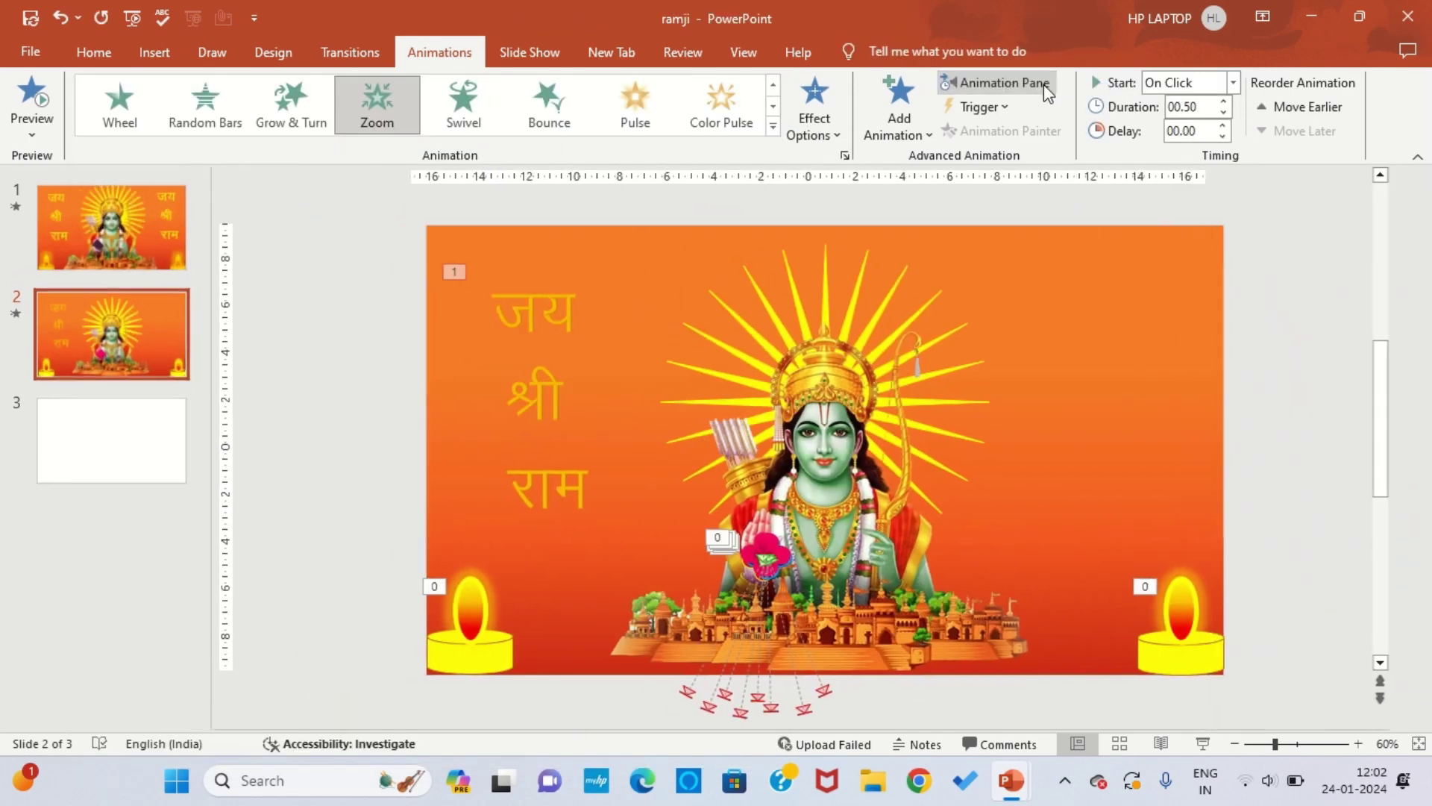
left_click(1045, 84)
left_click(1405, 673)
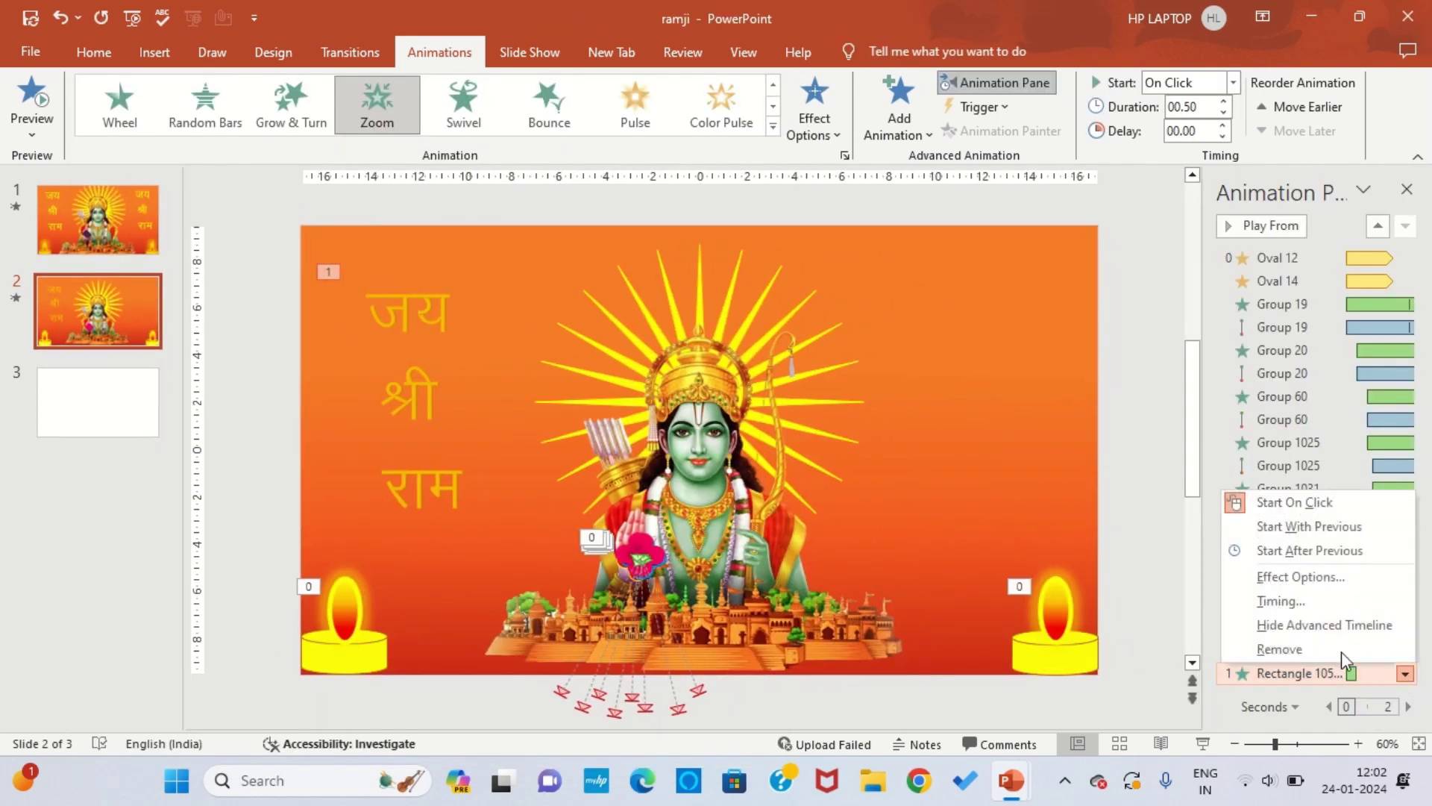
left_click(1277, 601)
left_click(771, 290)
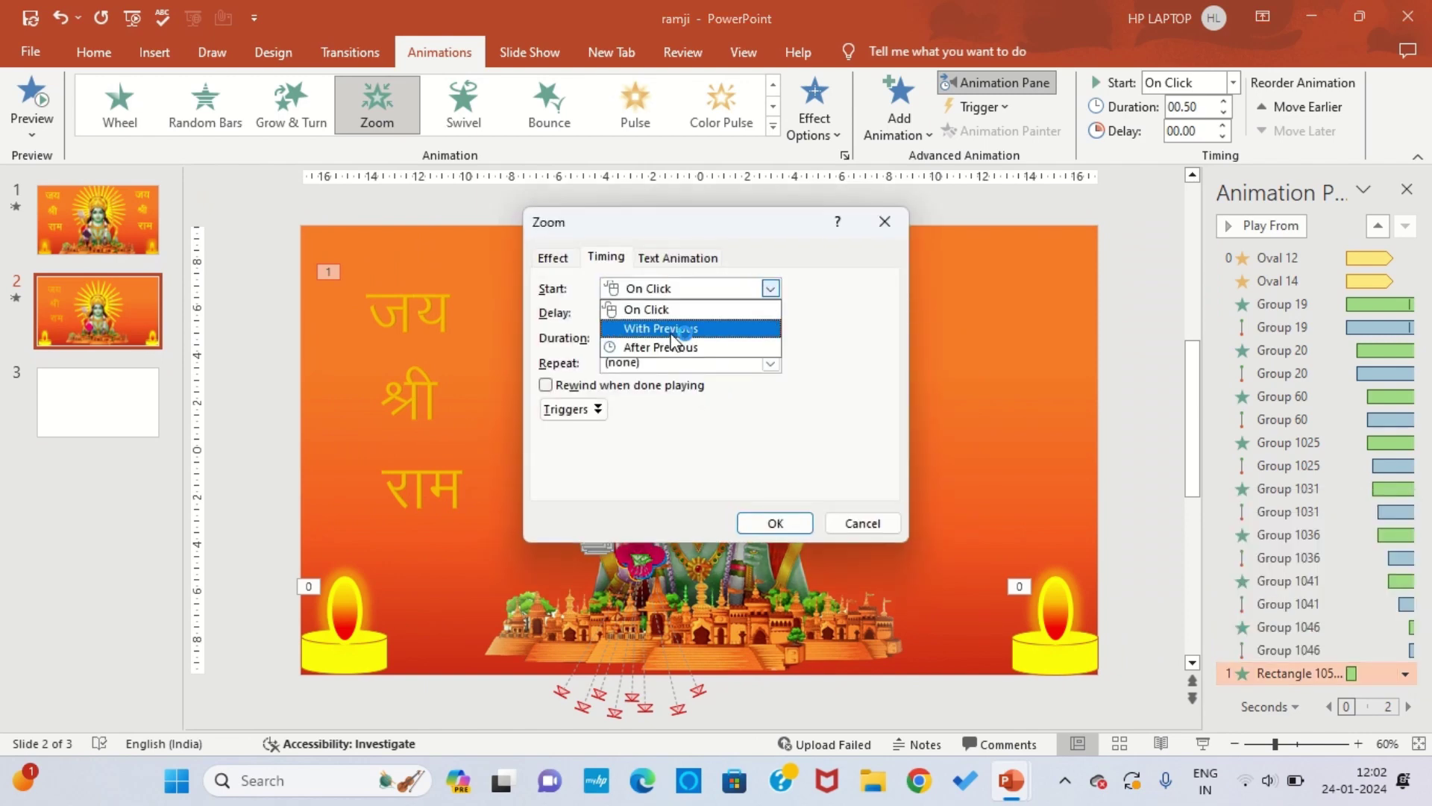
left_click(671, 323)
left_click(763, 337)
left_click(770, 338)
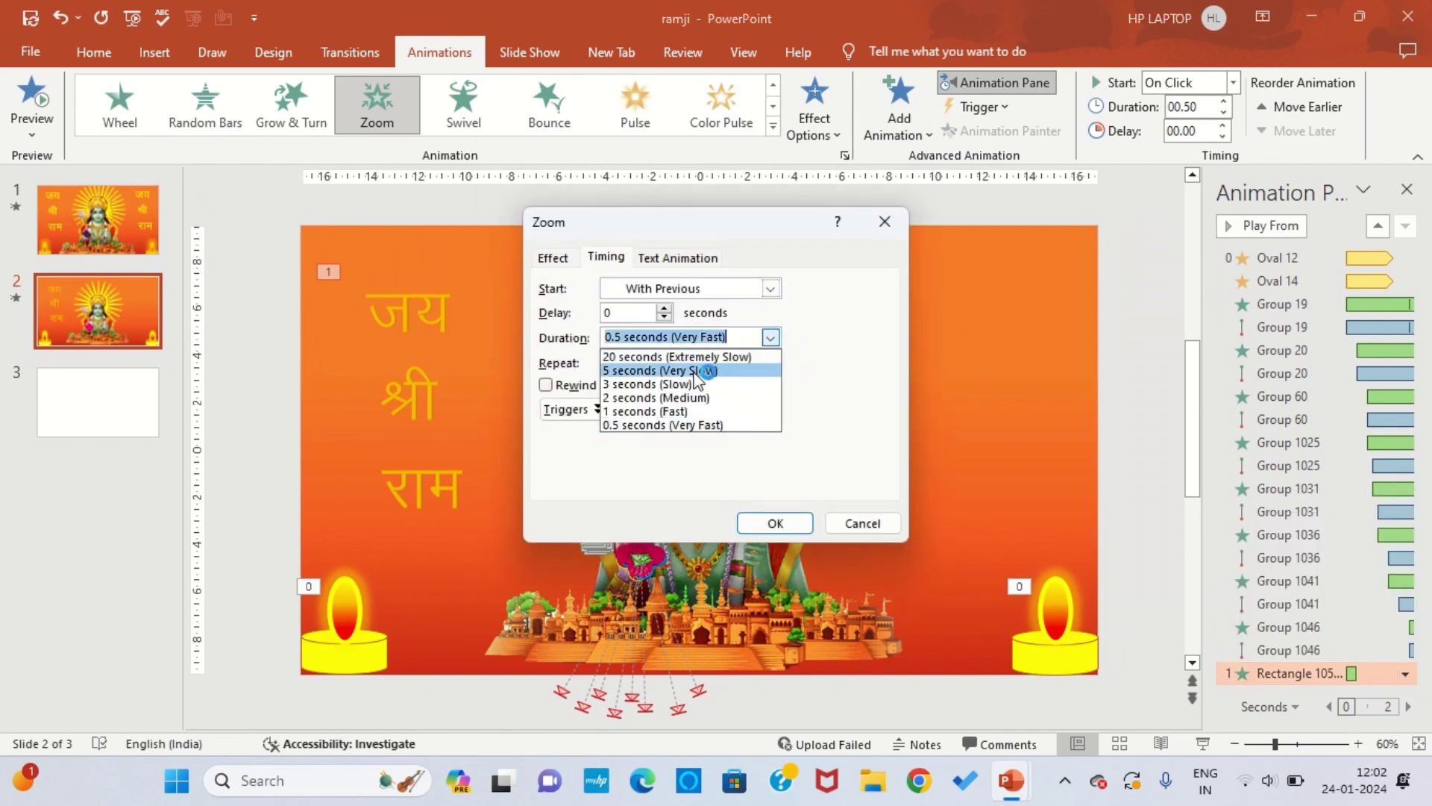
left_click(681, 371)
Make the Zoom vanish to Slide Center and animate the text by letter
left_click(553, 258)
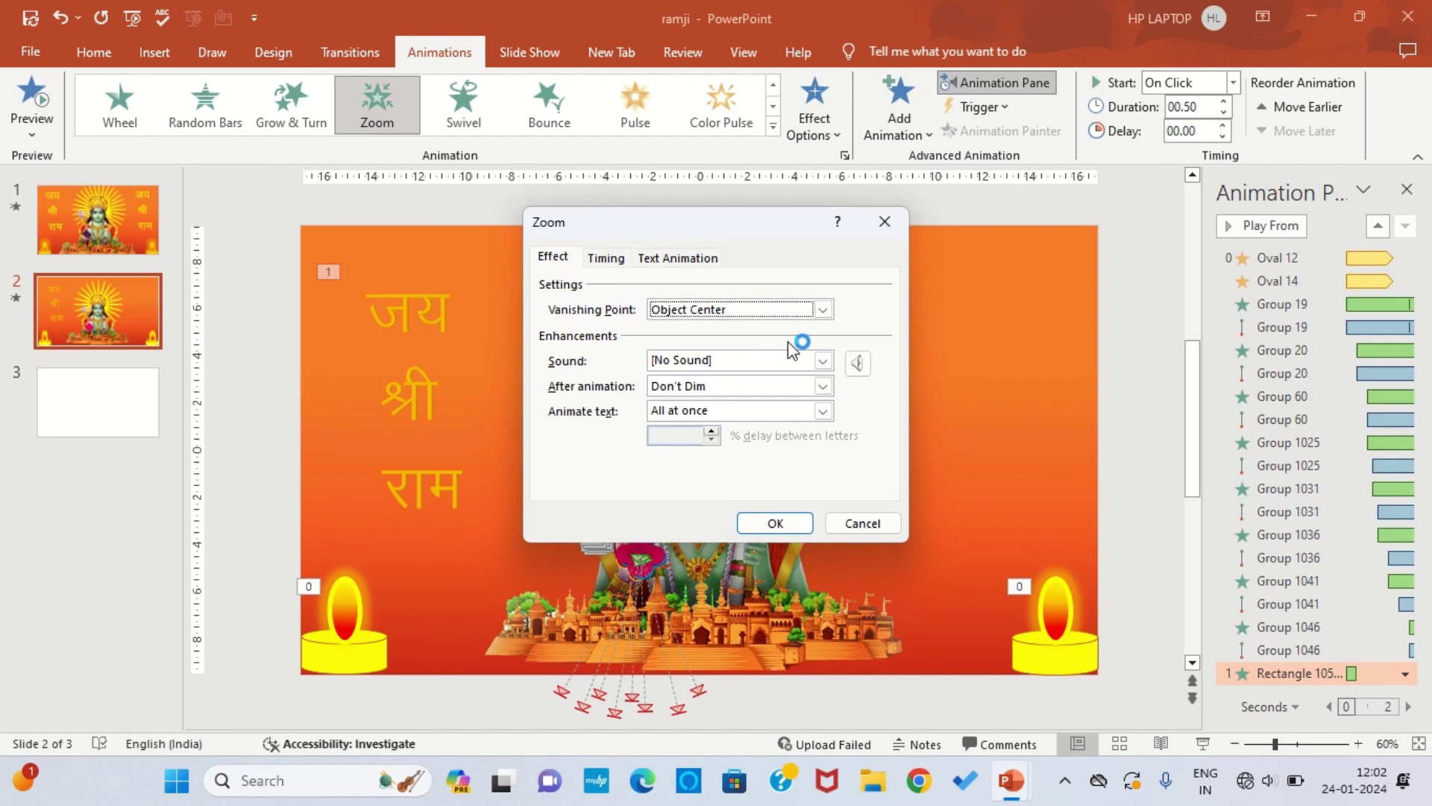
left_click(824, 310)
left_click(694, 355)
left_click(823, 411)
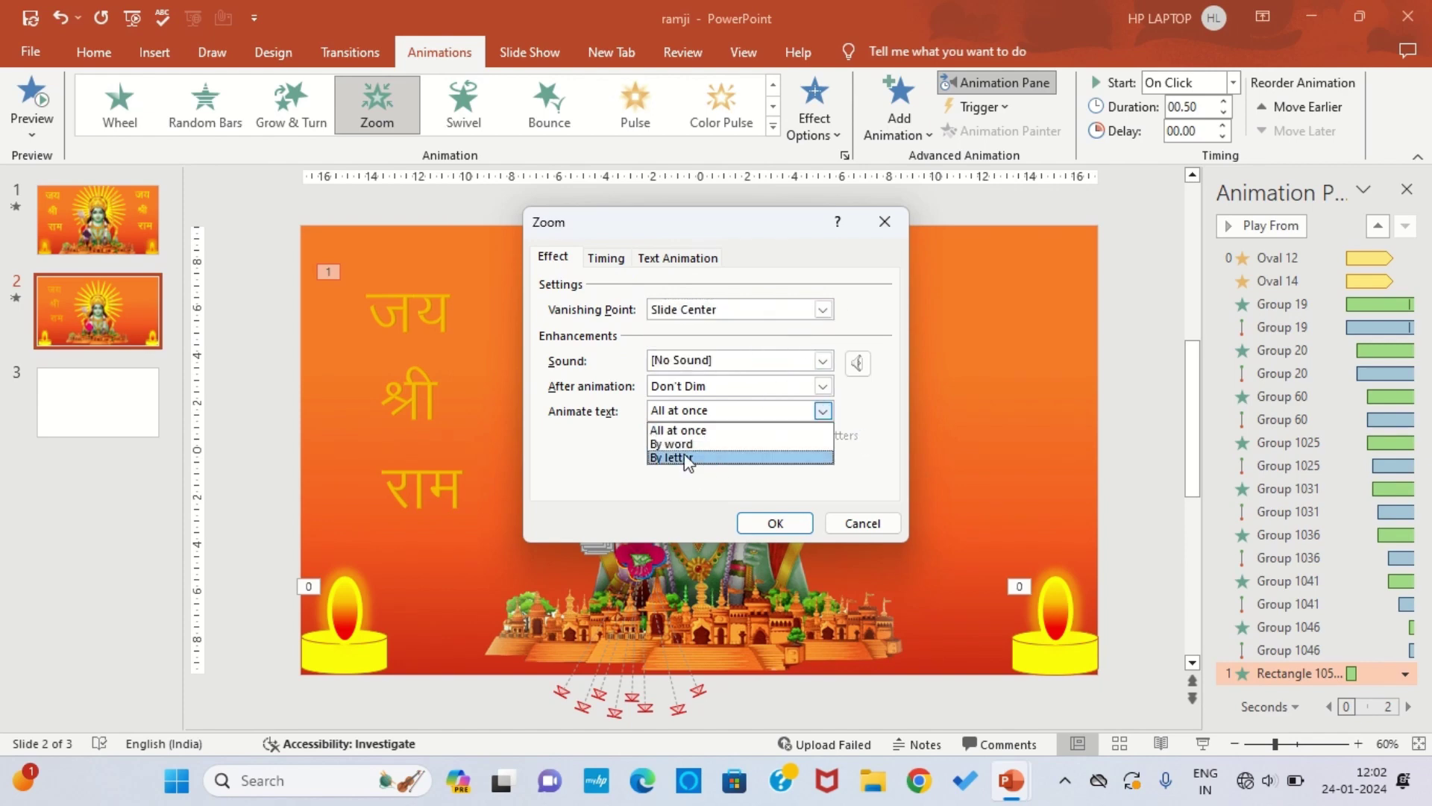
left_click(688, 457)
left_click(775, 523)
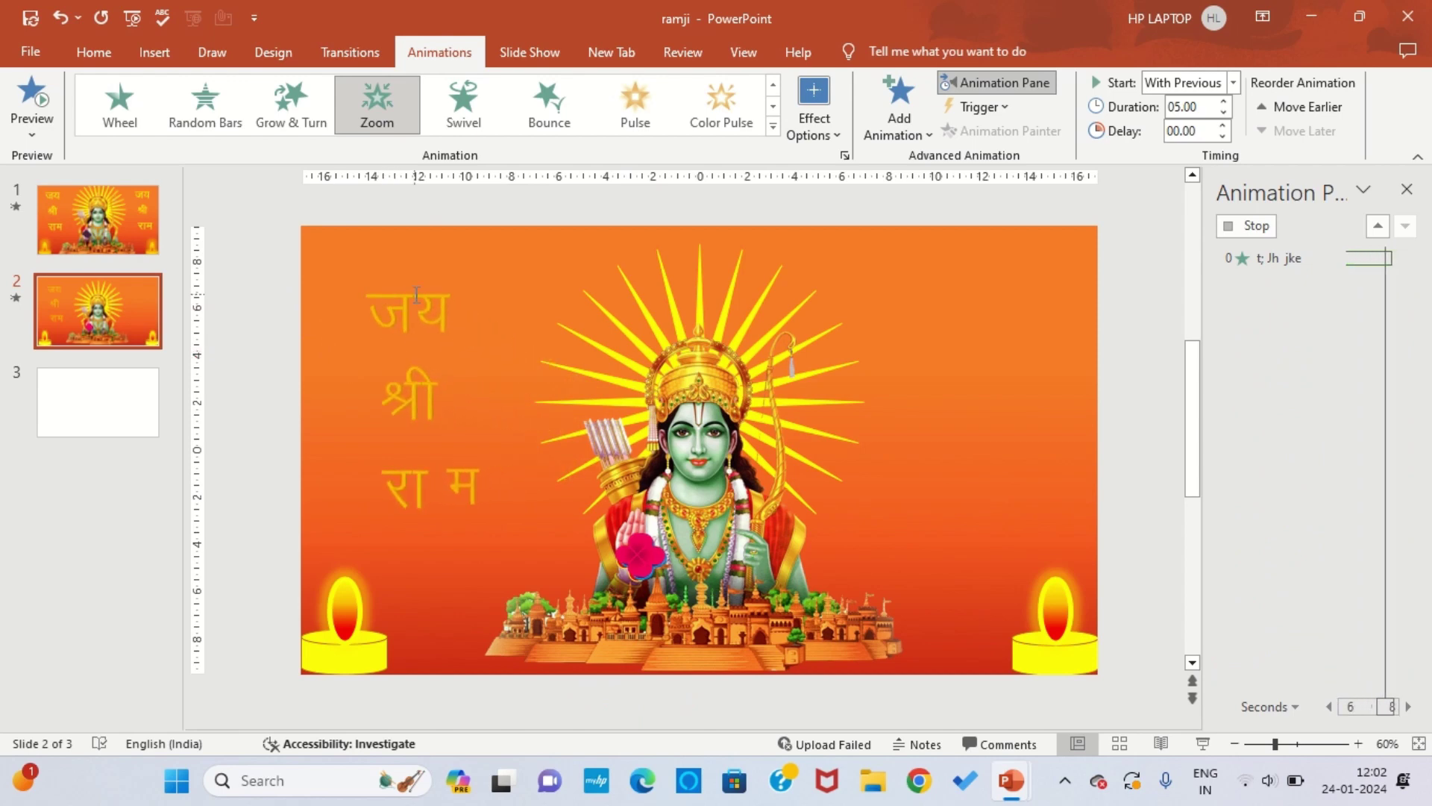
Duplicate the title to the slide's right edge and start the slide show
left_click(368, 306)
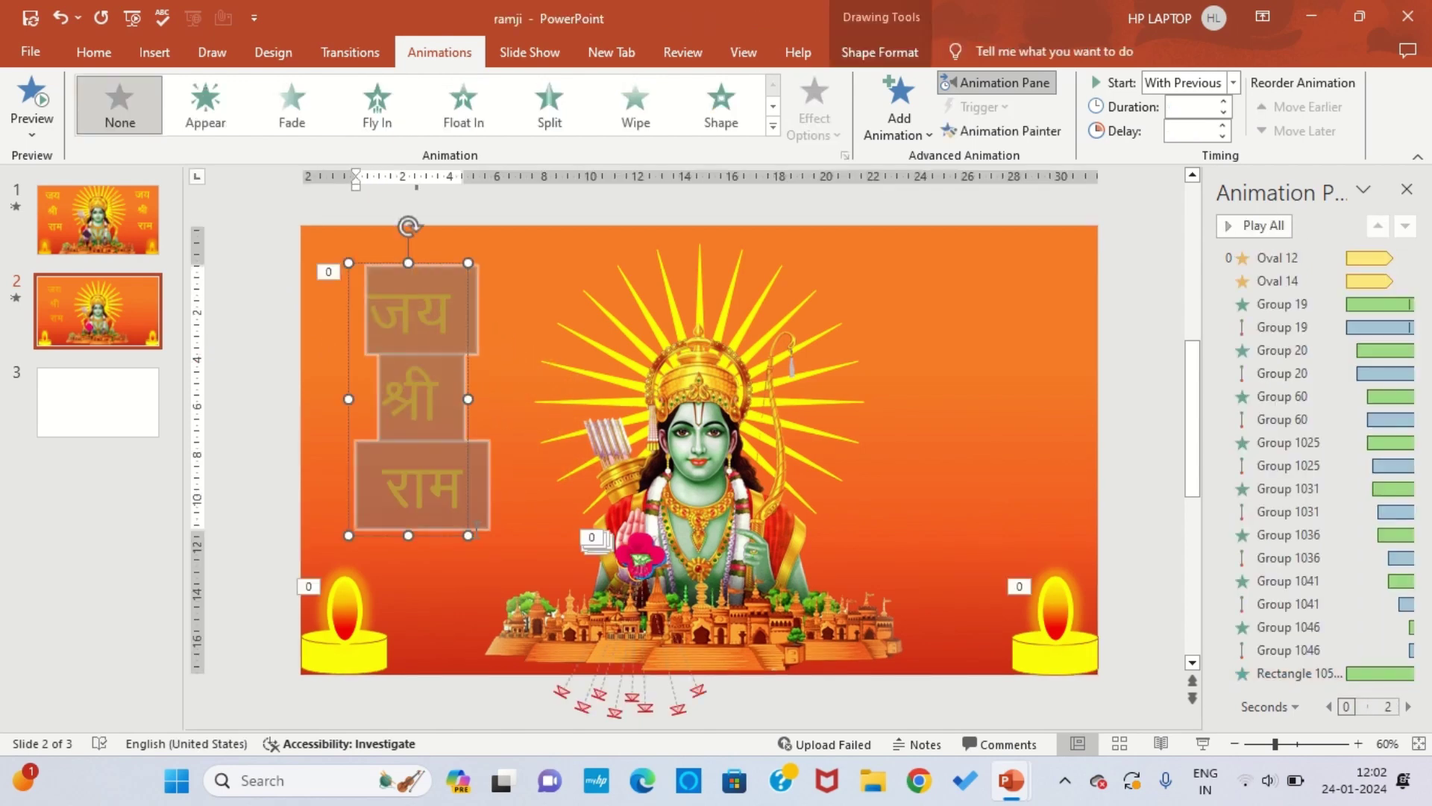
left_click(870, 49)
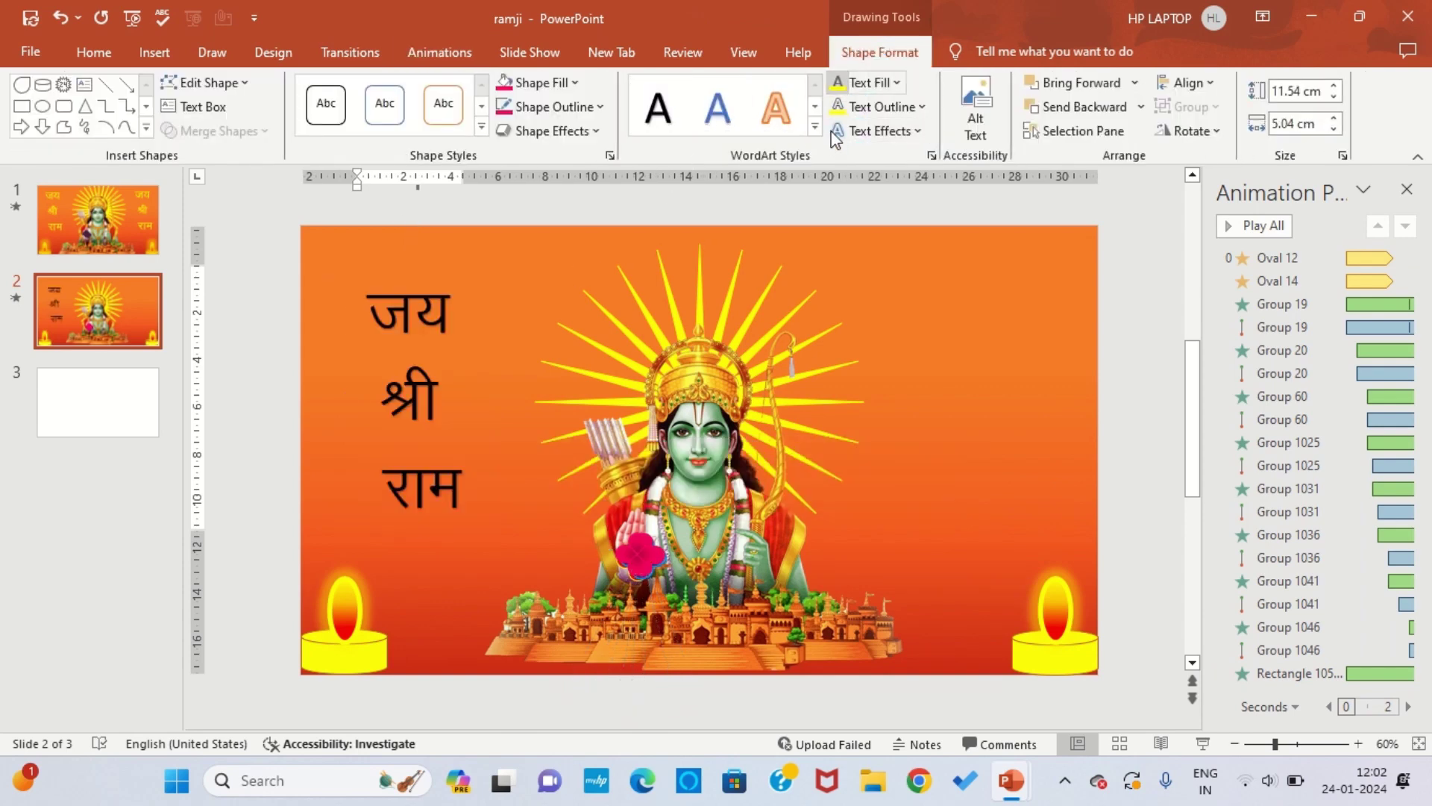
left_click(436, 267)
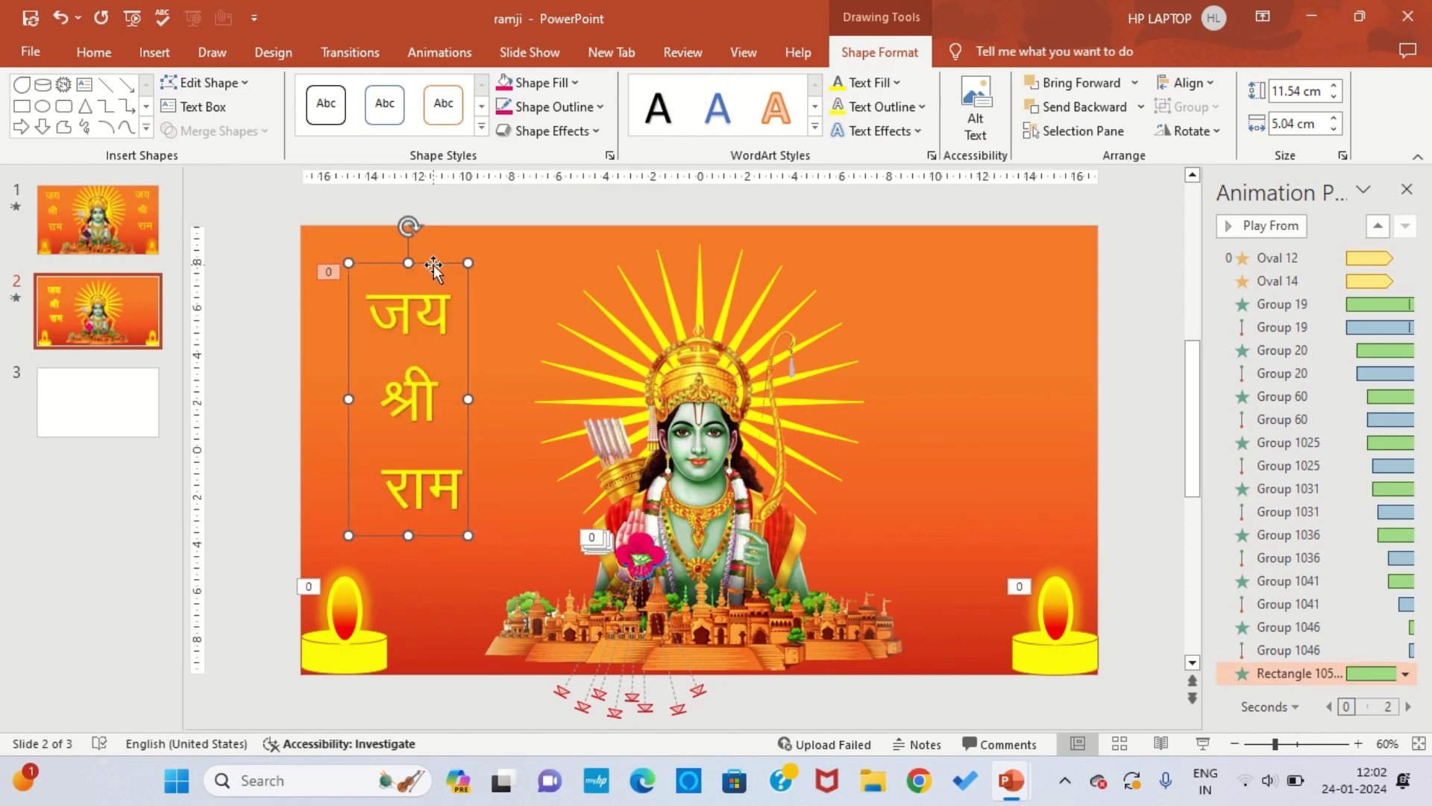
key("ctrl+d")
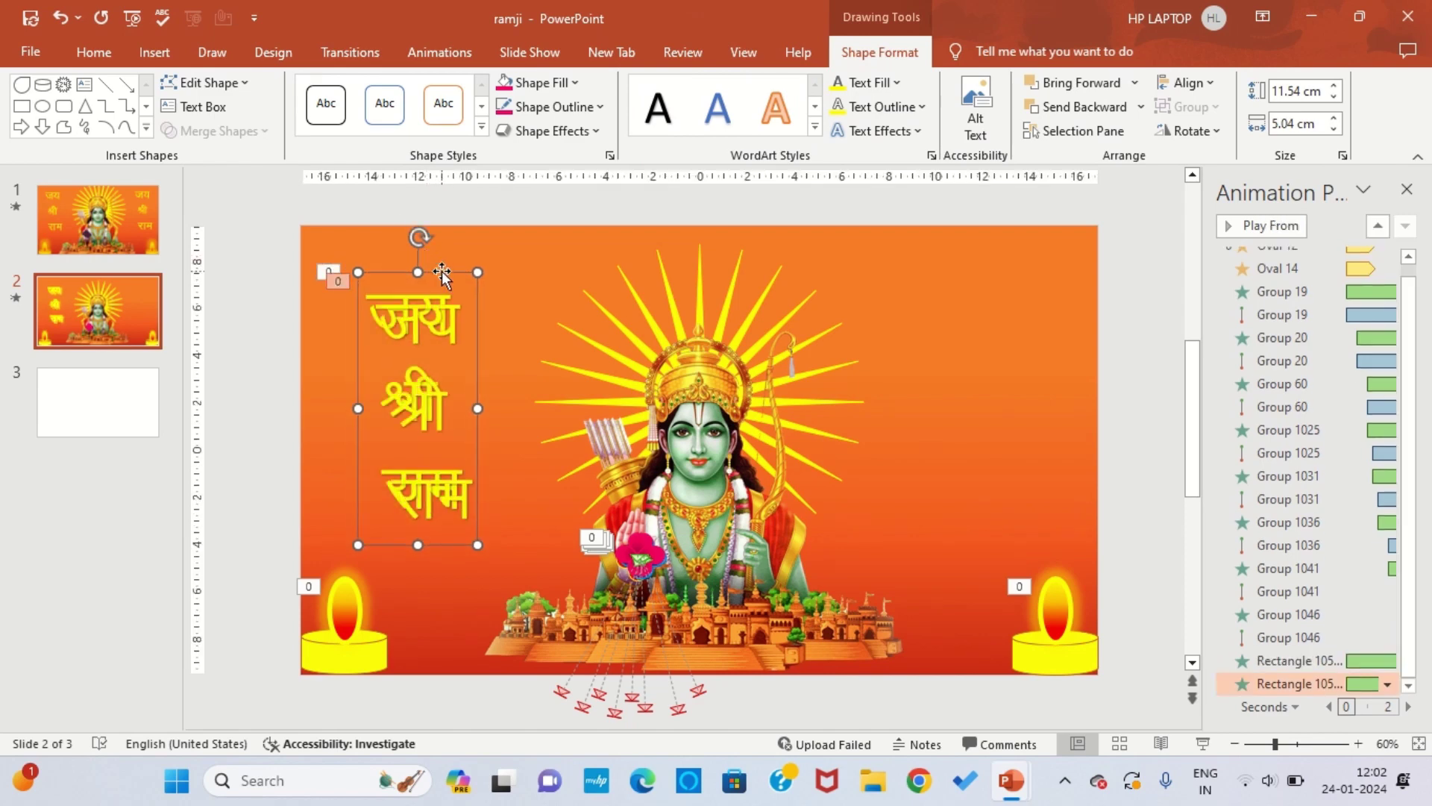
left_click_drag(435, 270, 1006, 266)
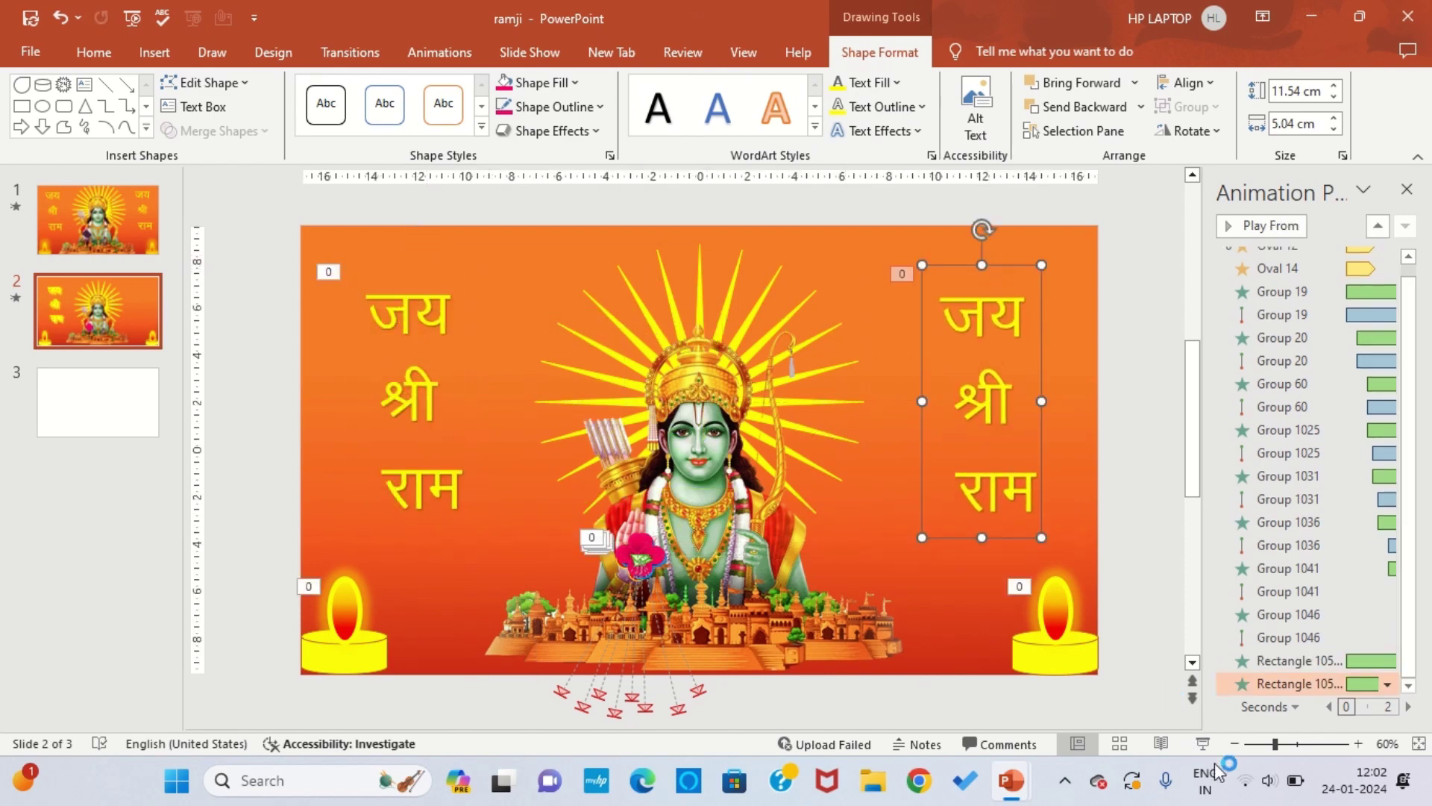
left_click(1203, 744)
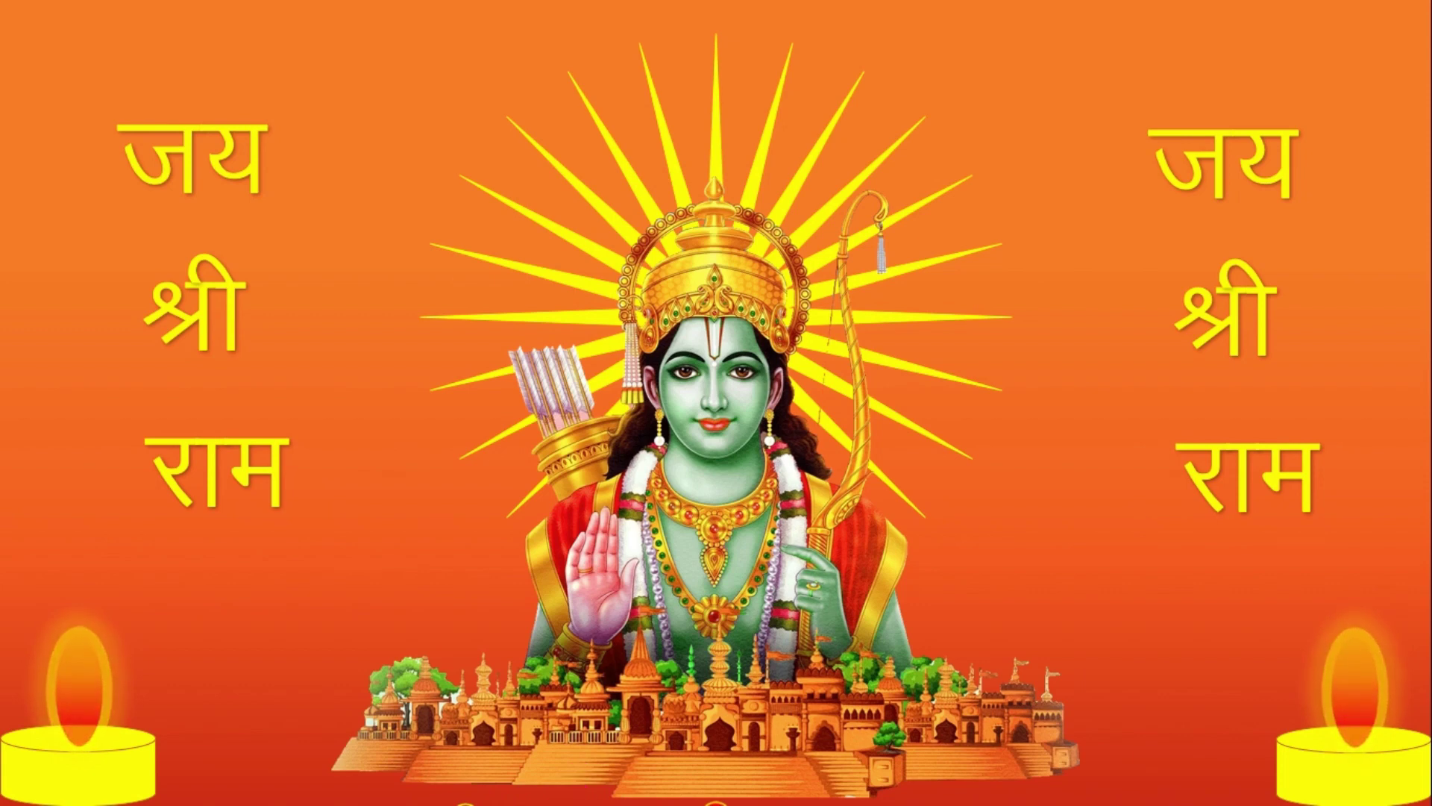
Exit the slide show and return to editing slide 2
key("Escape")
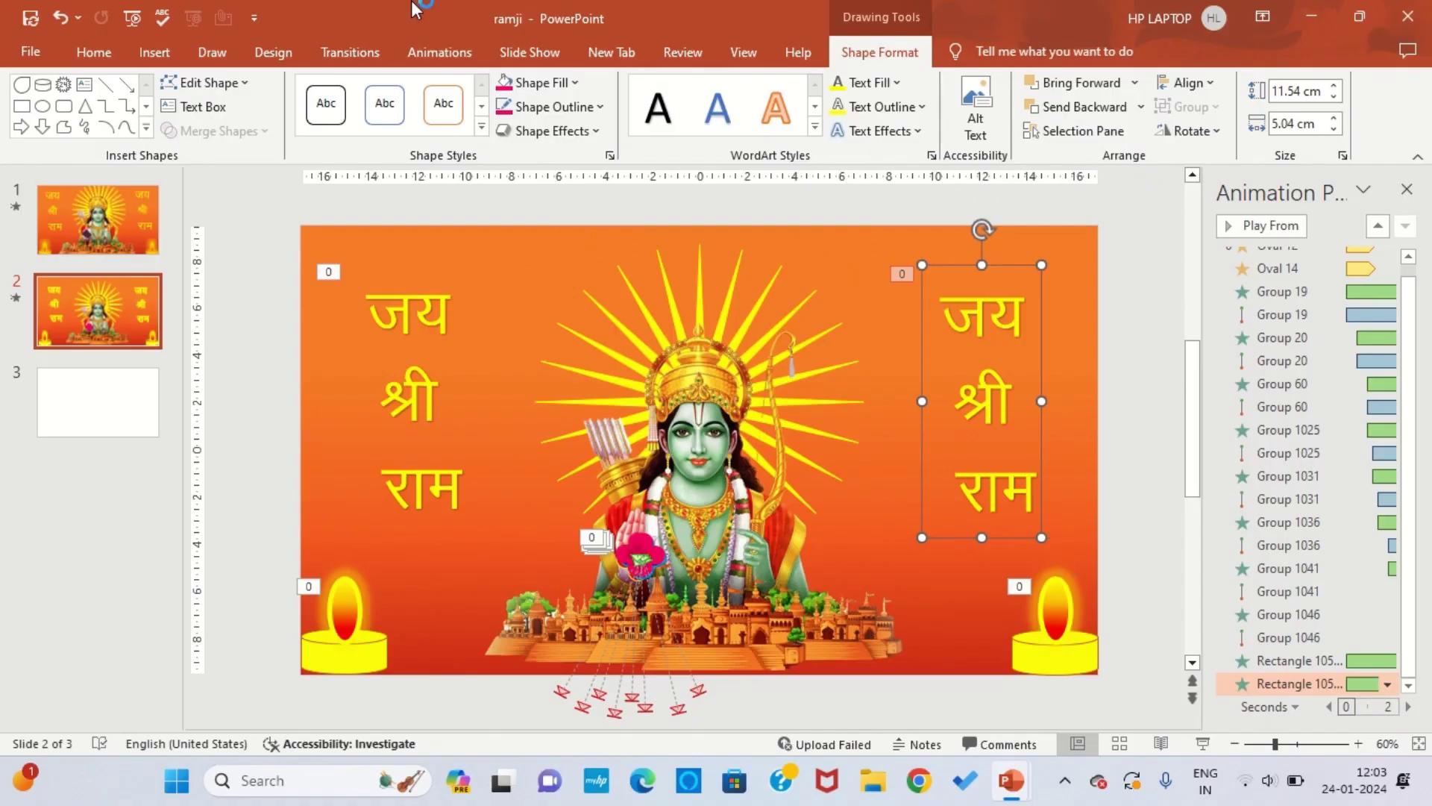